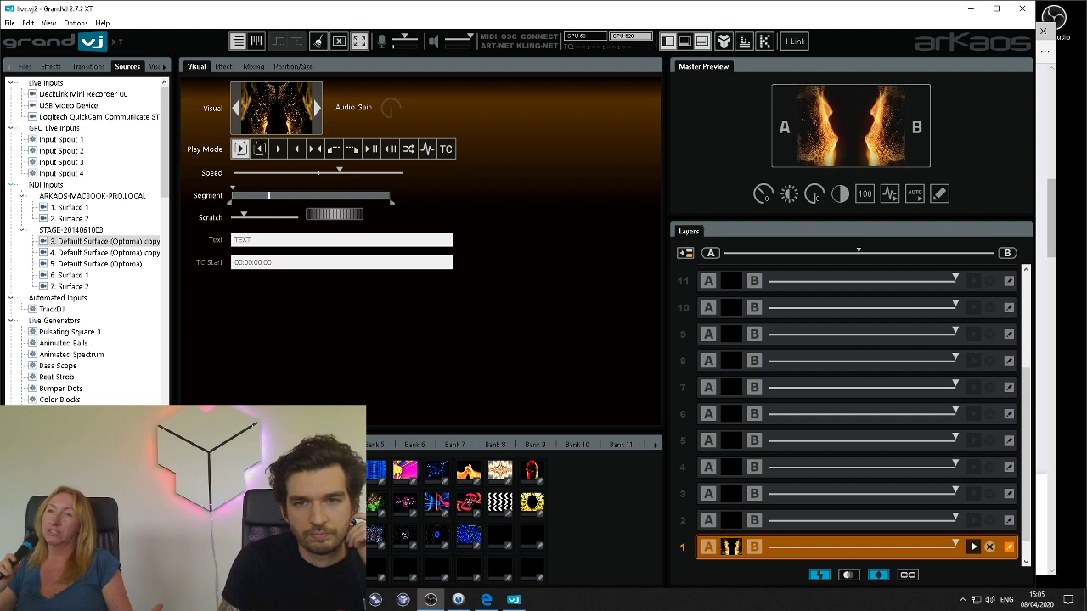
# Step: Switch to the Edge browser and look over the ArKaos Facebook page and the ArKaos VJ/DJ products page
pyautogui.click(486, 600)
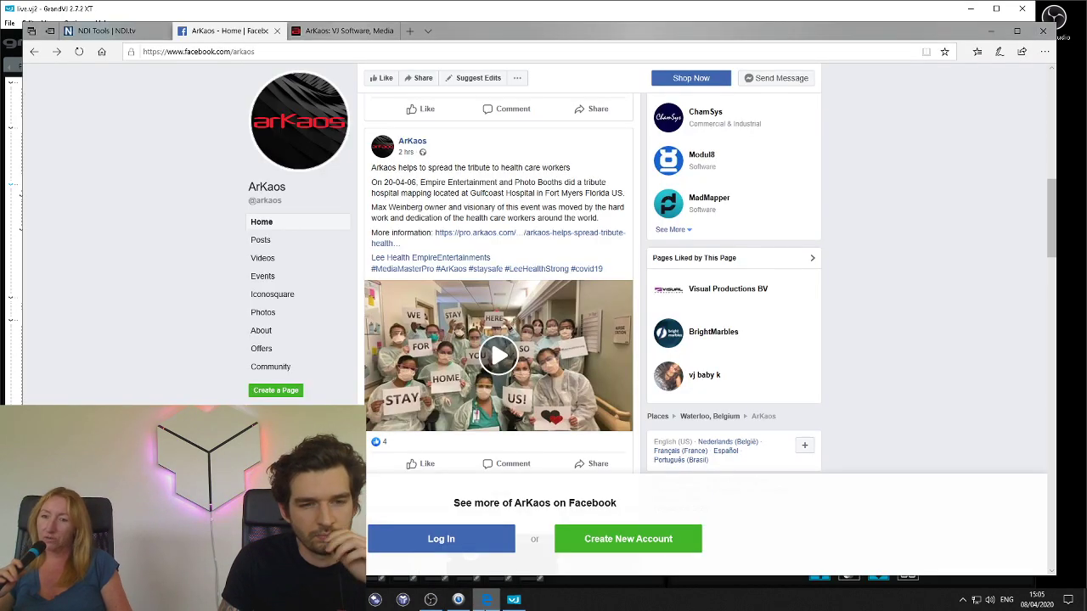
pyautogui.click(111, 30)
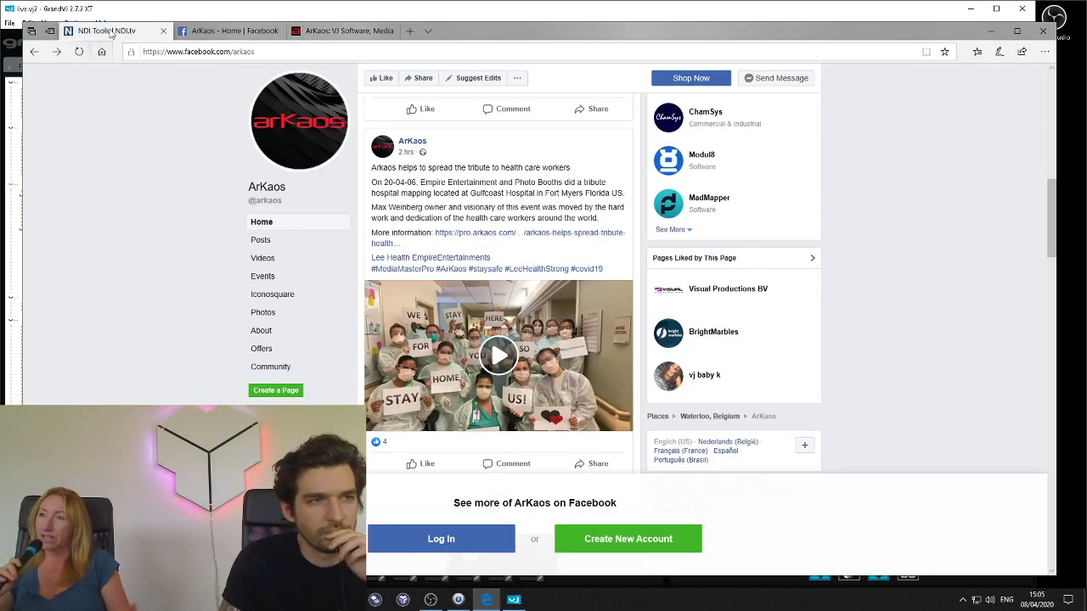
pyautogui.click(340, 31)
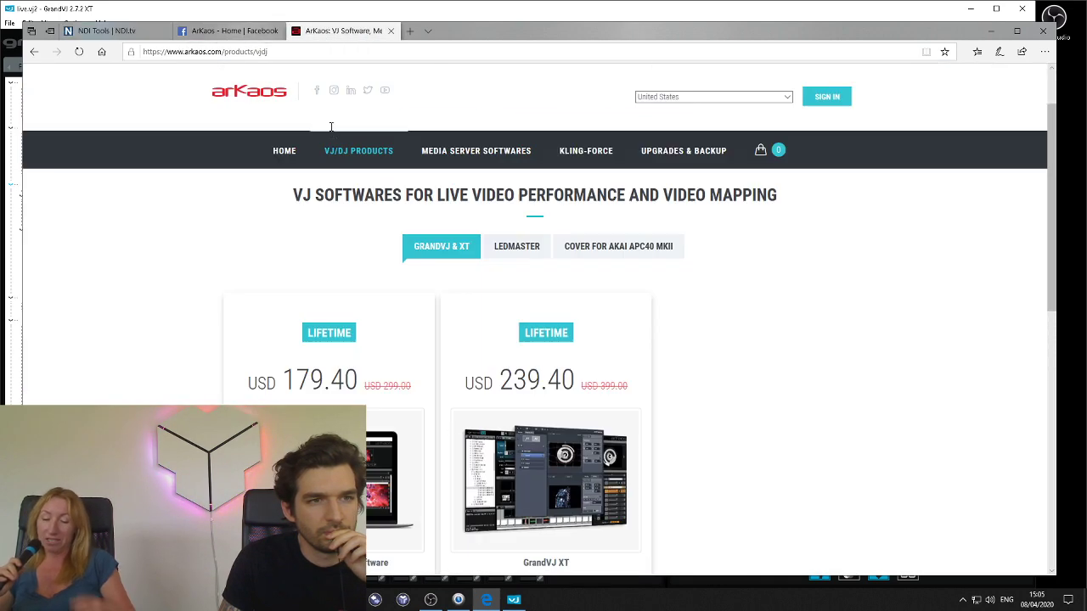
pyautogui.click(232, 33)
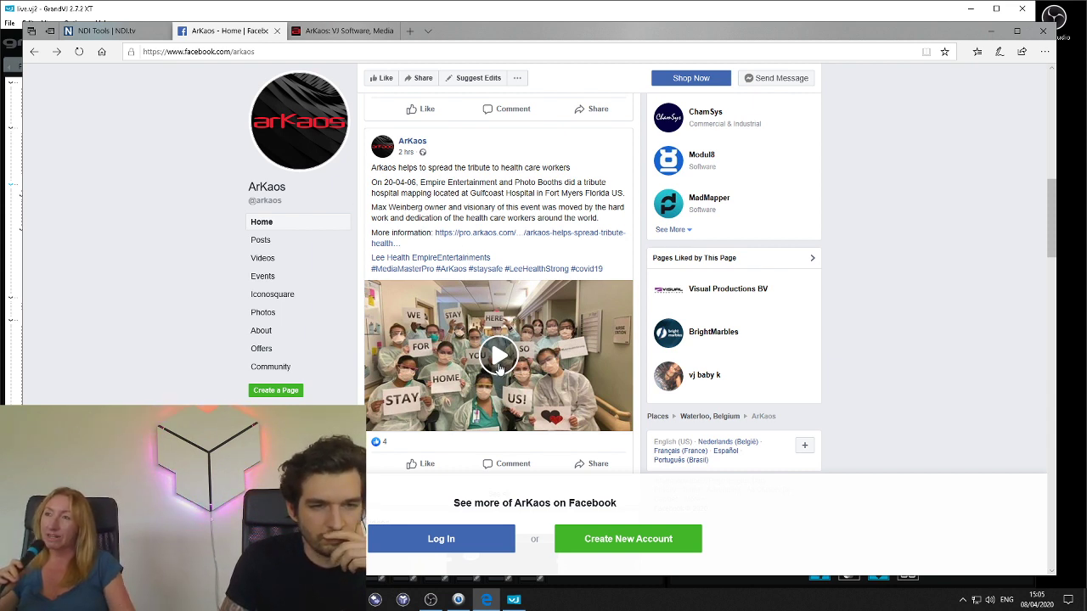
pyautogui.click(353, 32)
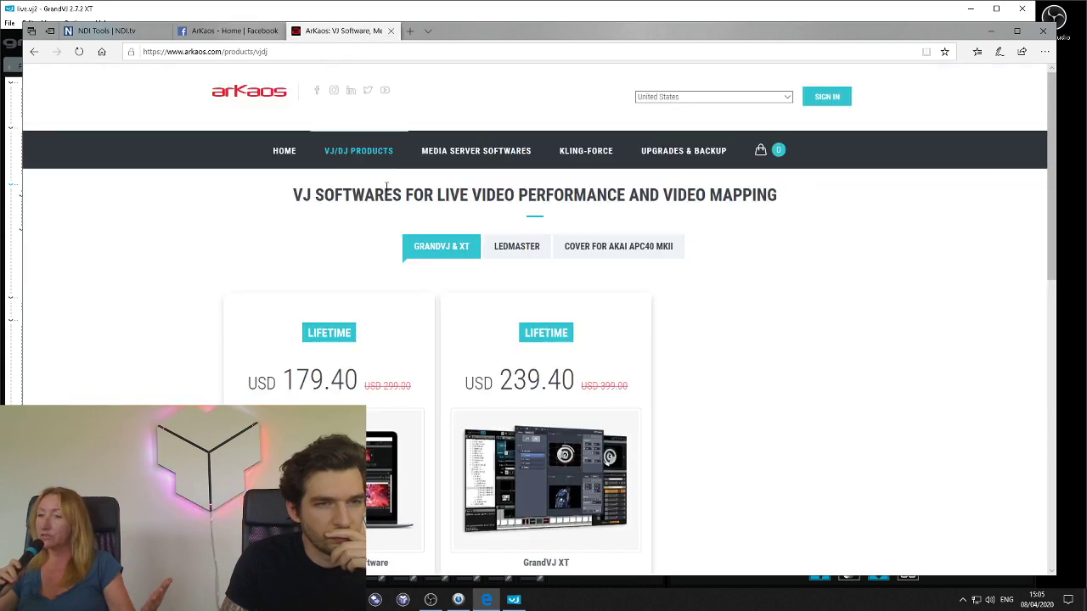
# Step: Open the home page of the ArKaos online shop and examine the discounts on the listed products
pyautogui.click(276, 152)
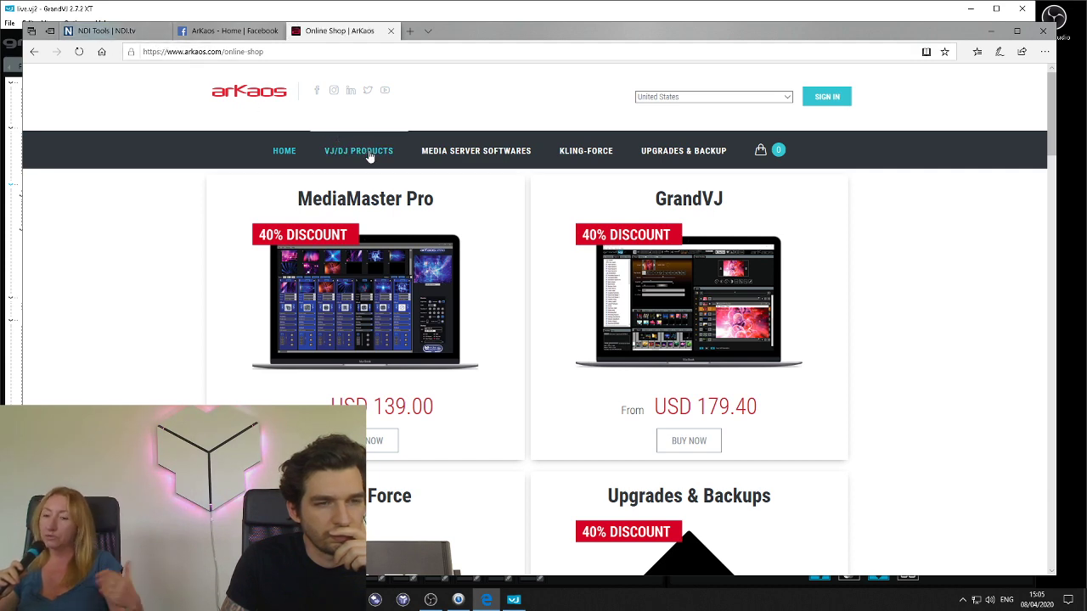
pyautogui.scroll(-2, 380, 158)
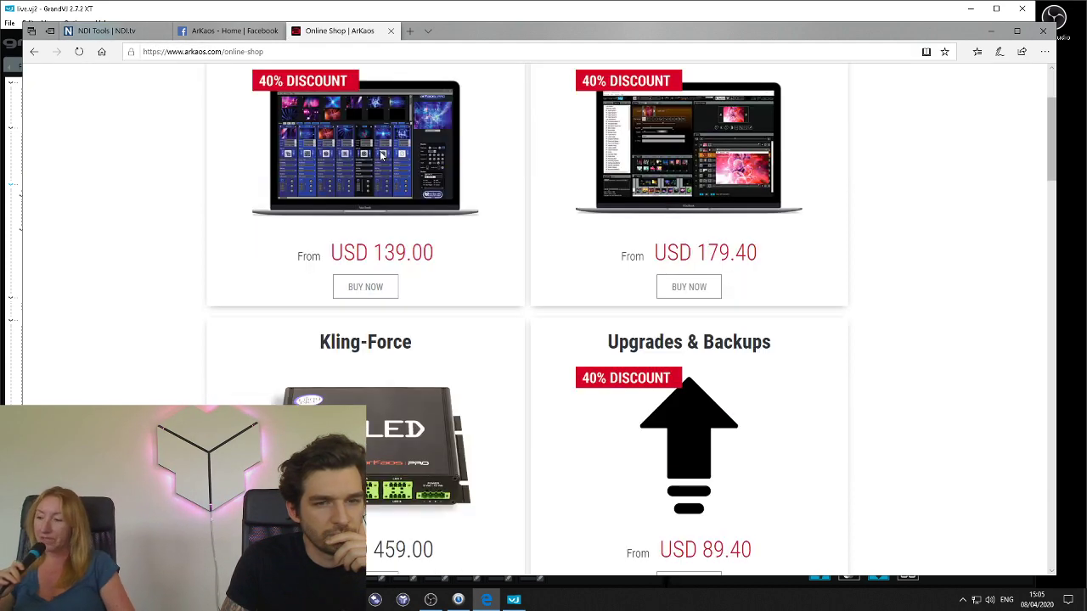
pyautogui.scroll(2, 382, 155)
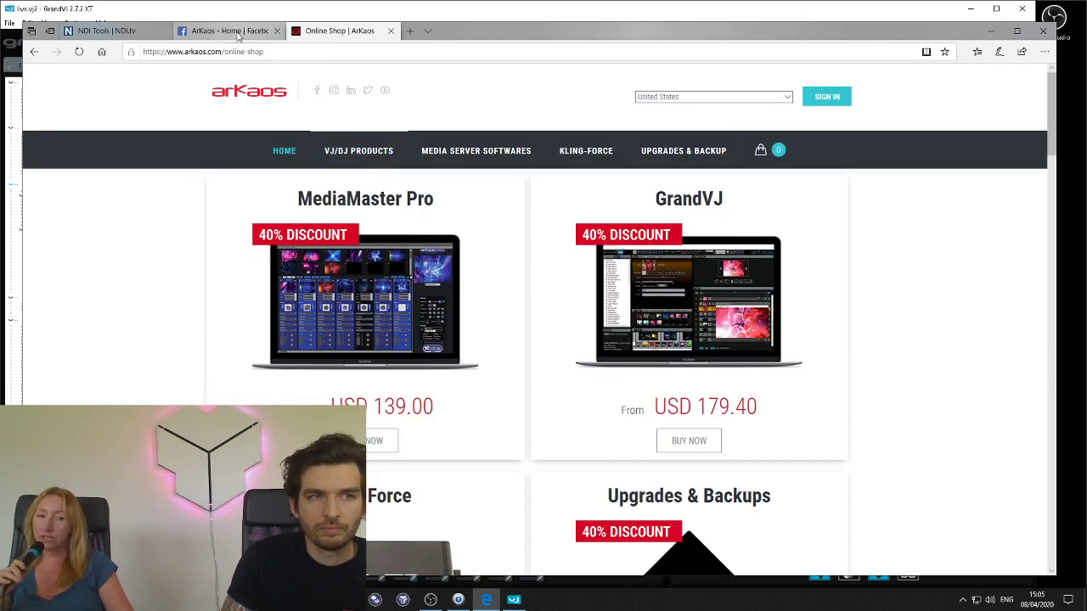
pyautogui.moveTo(238, 36)
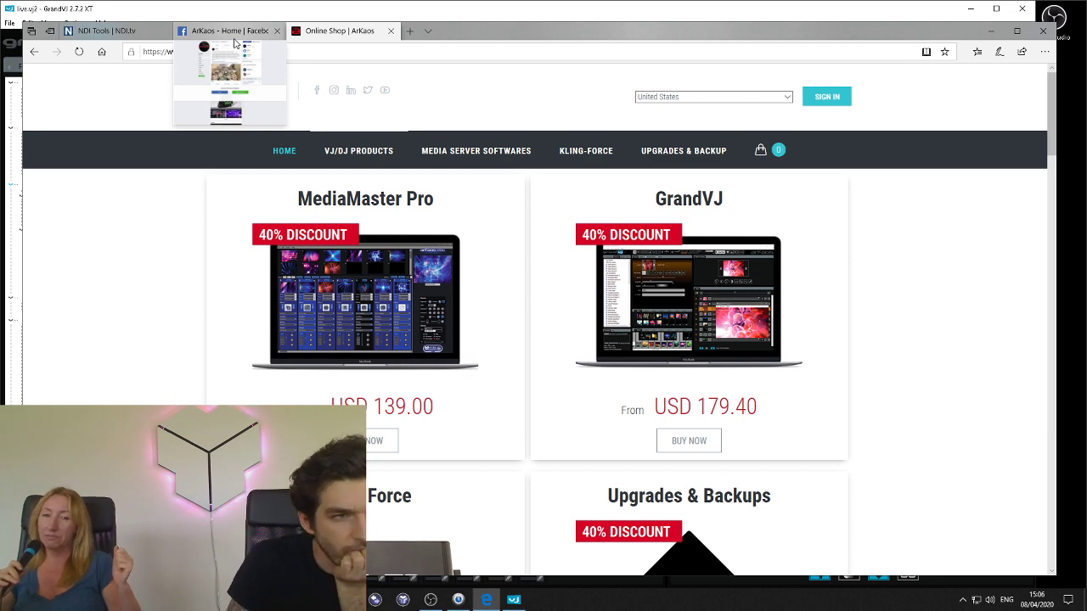
pyautogui.scroll(-3, 369, 163)
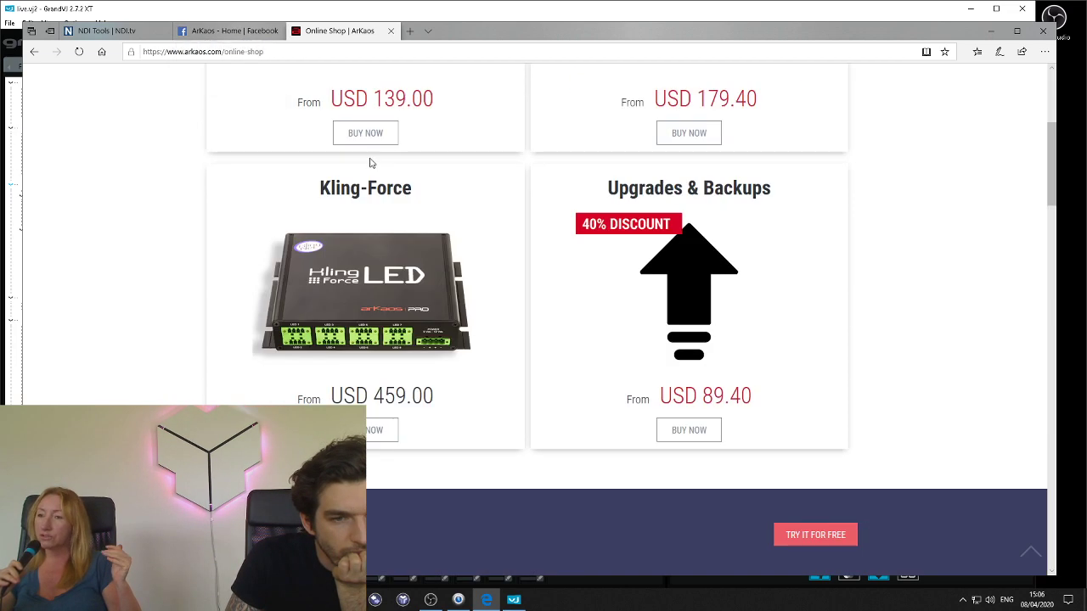
pyautogui.scroll(3, 390, 175)
pyautogui.scroll(-1, 442, 194)
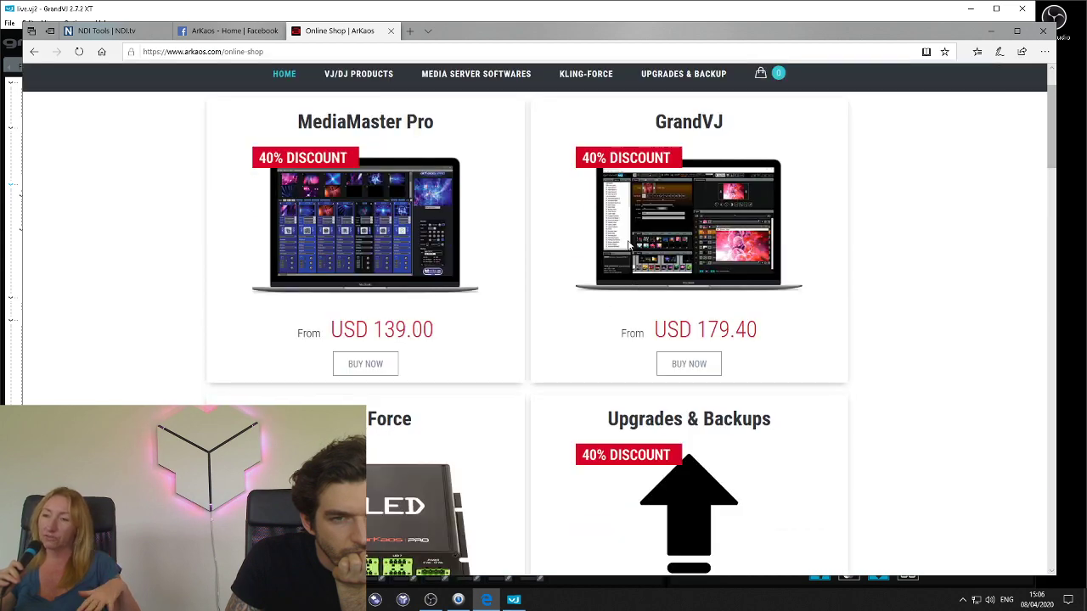
pyautogui.scroll(1, 510, 151)
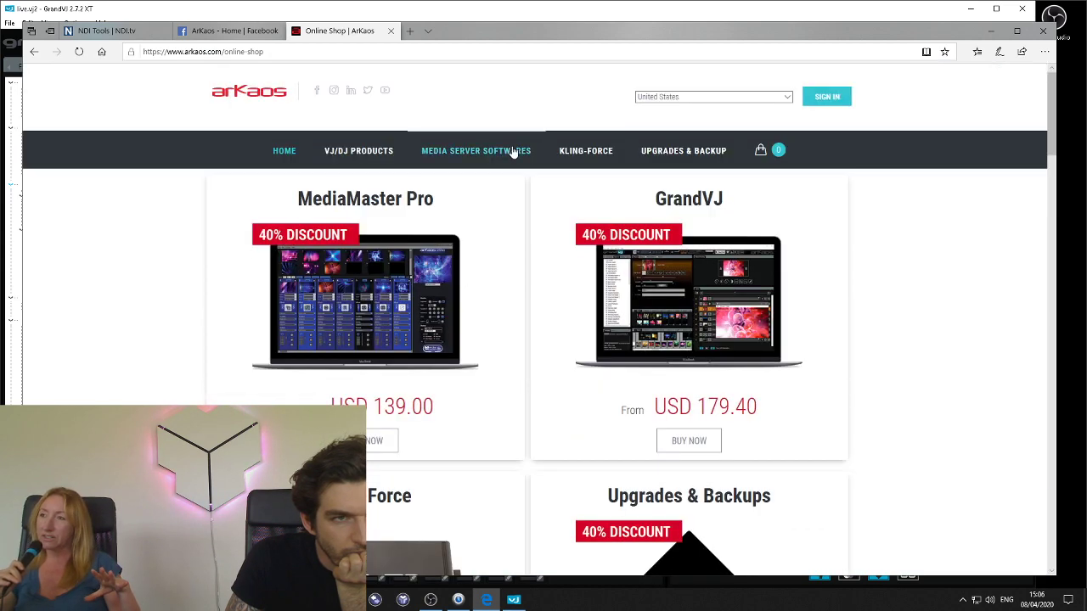
# Step: Open the shop's VJ/DJ products and examine the GrandVJ & XT, LEDMaster and Akai APC40 MKII cover categories
pyautogui.click(360, 151)
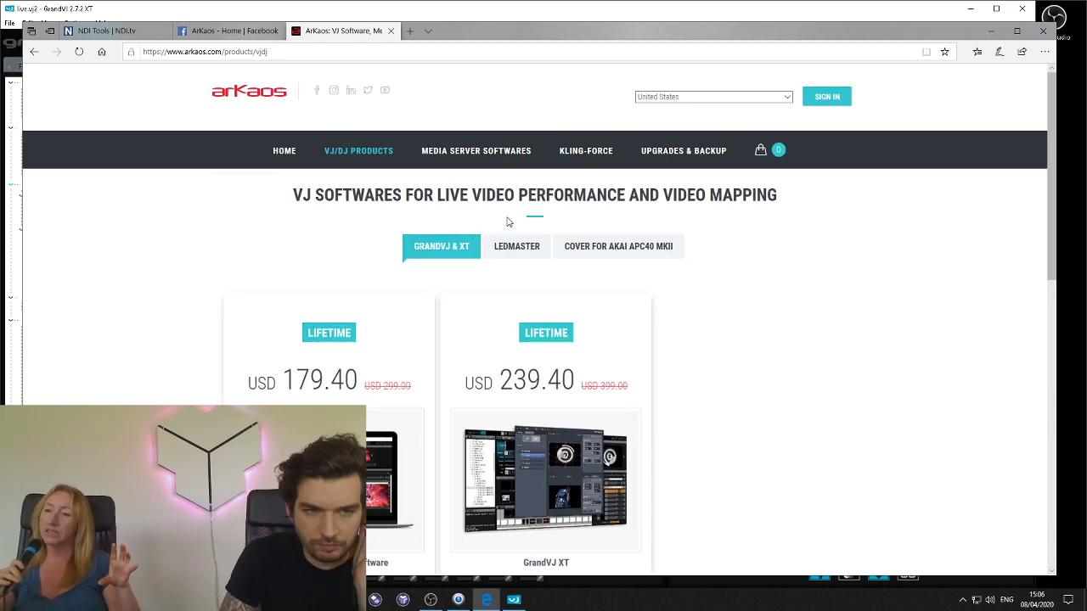
pyautogui.scroll(-1, 508, 221)
pyautogui.scroll(-1, 508, 221)
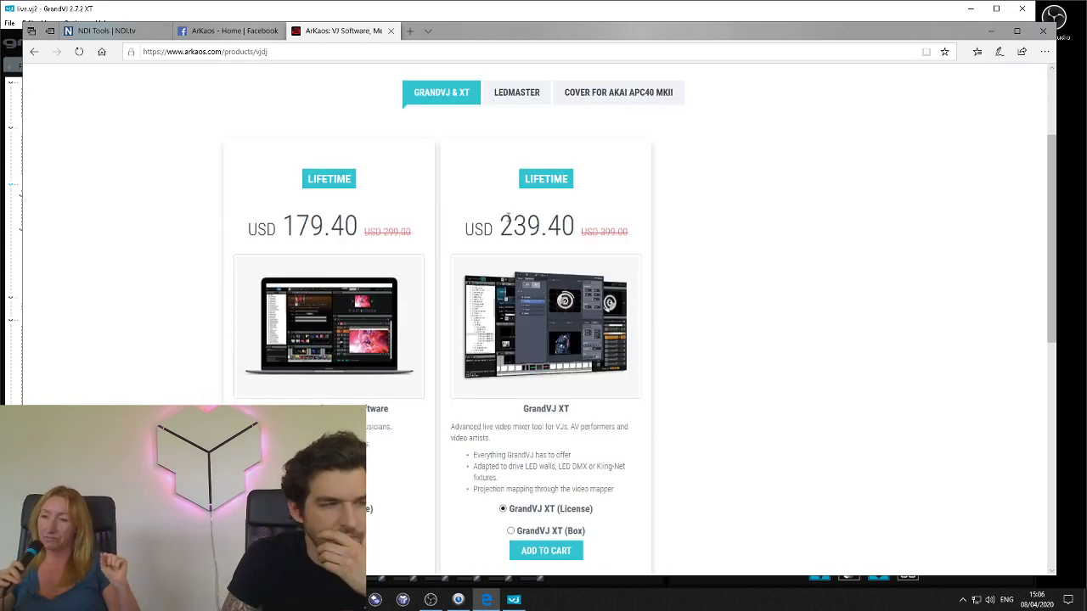
pyautogui.scroll(1, 508, 218)
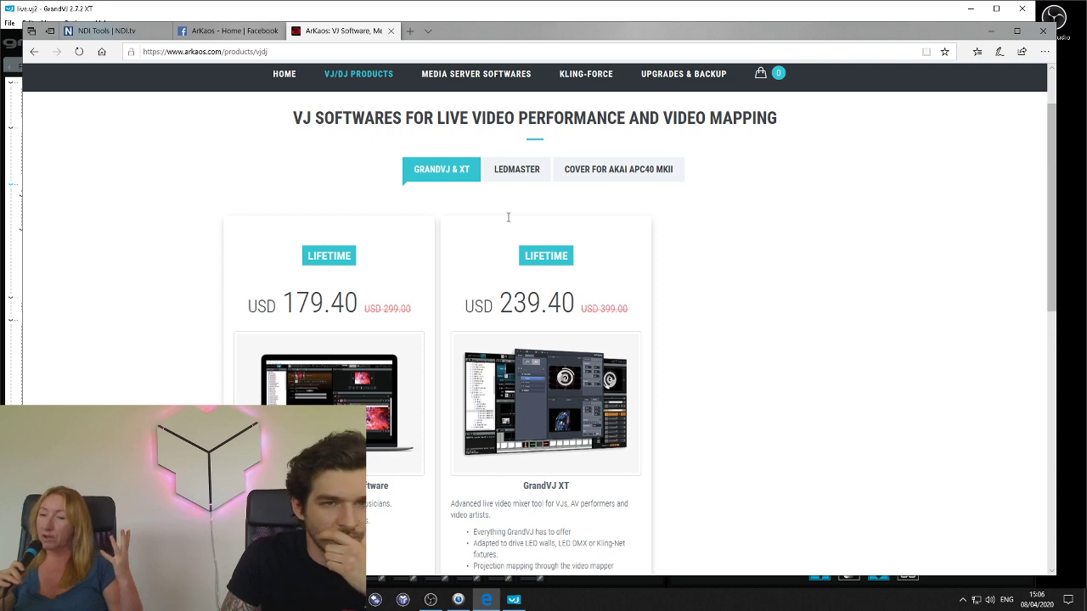
pyautogui.click(565, 178)
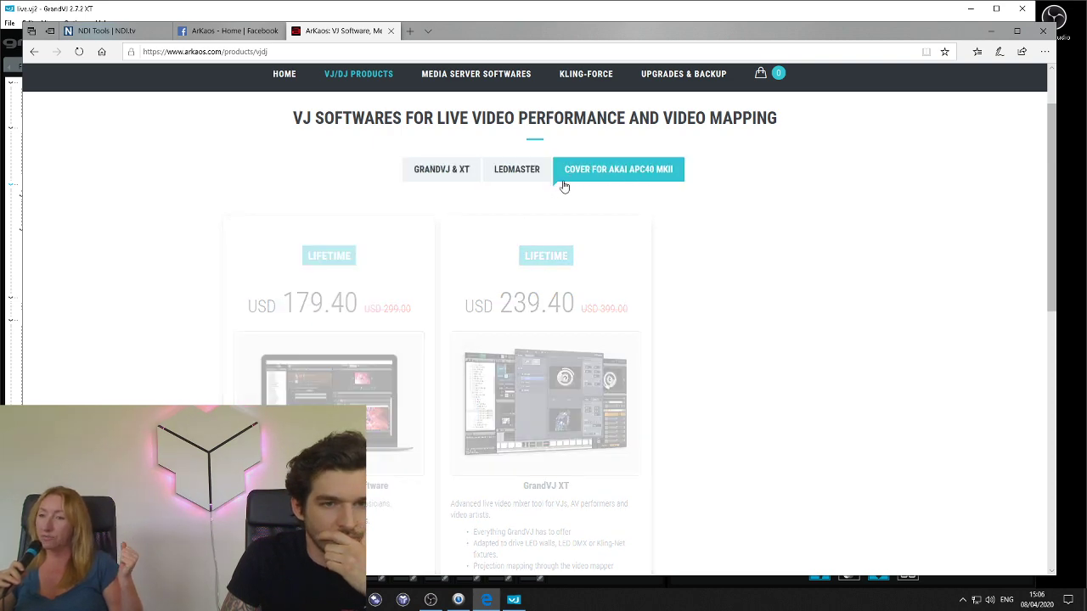
pyautogui.click(512, 172)
pyautogui.click(463, 176)
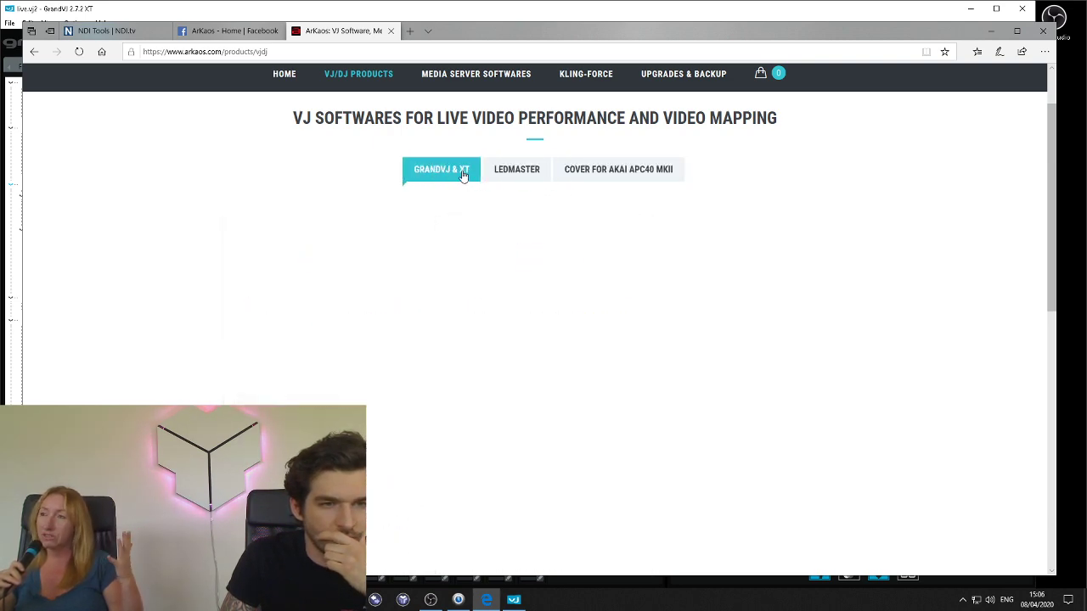
pyautogui.scroll(1, 482, 191)
pyautogui.scroll(-2, 486, 190)
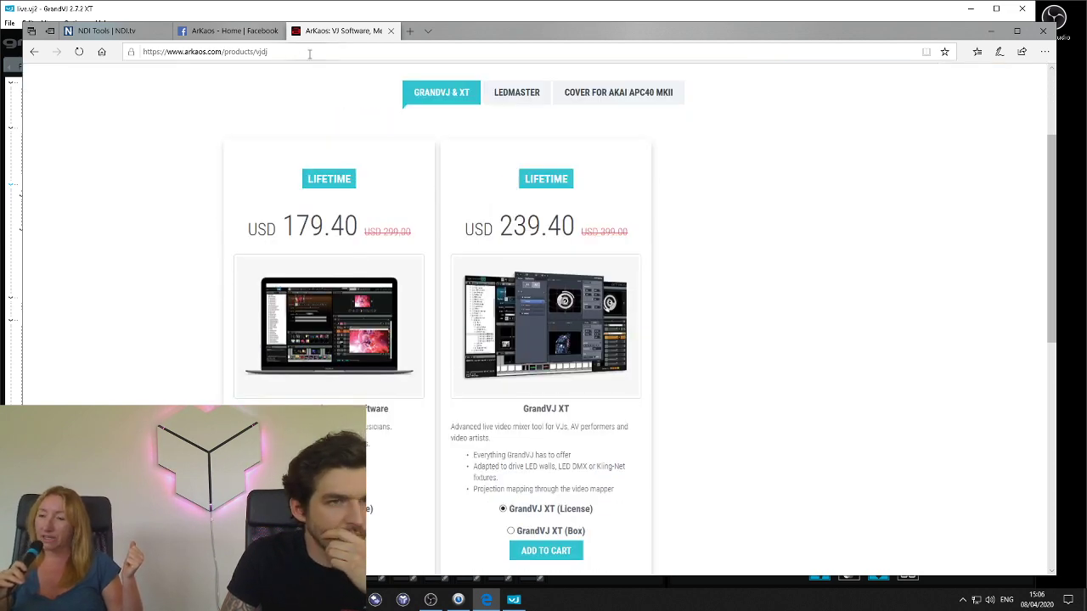
# Step: Find the Lee Health tribute video post on the ArKaos Facebook page and enlarge the video to full screen
pyautogui.moveTo(195, 35)
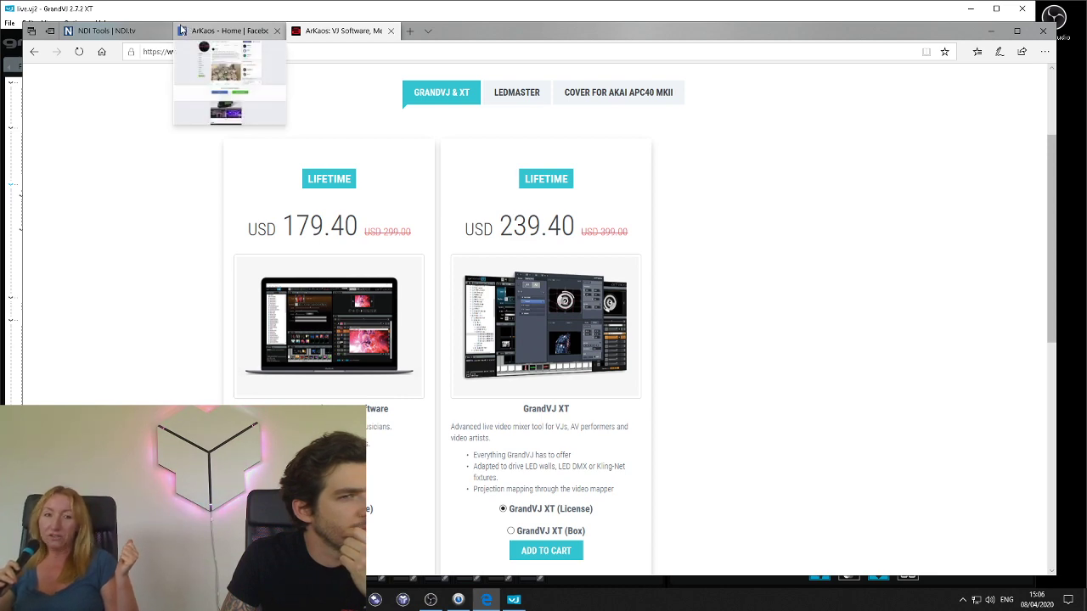
pyautogui.click(216, 33)
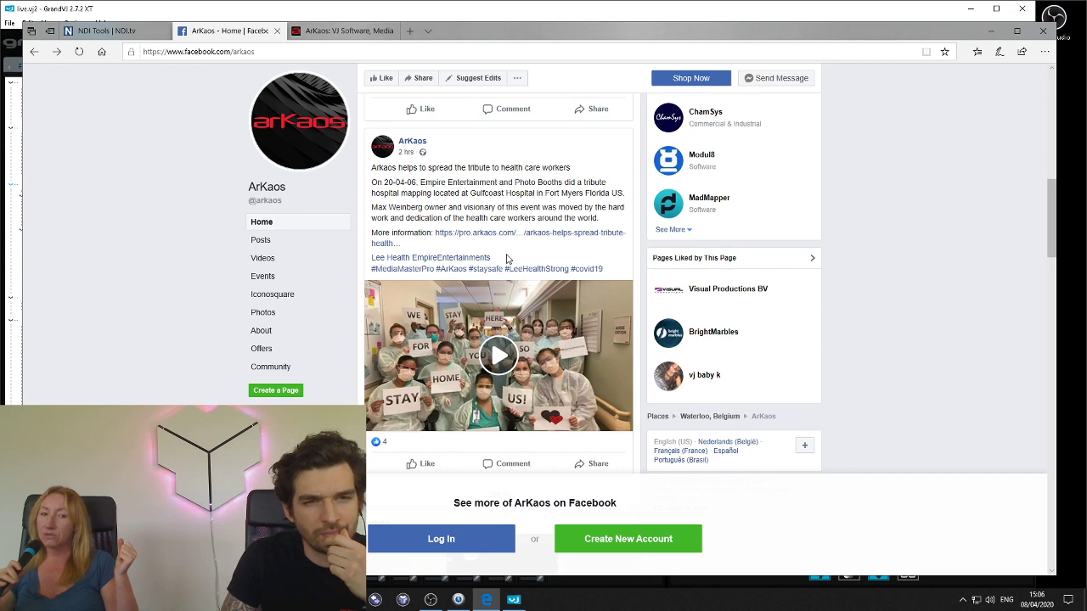
pyautogui.scroll(10, 507, 258)
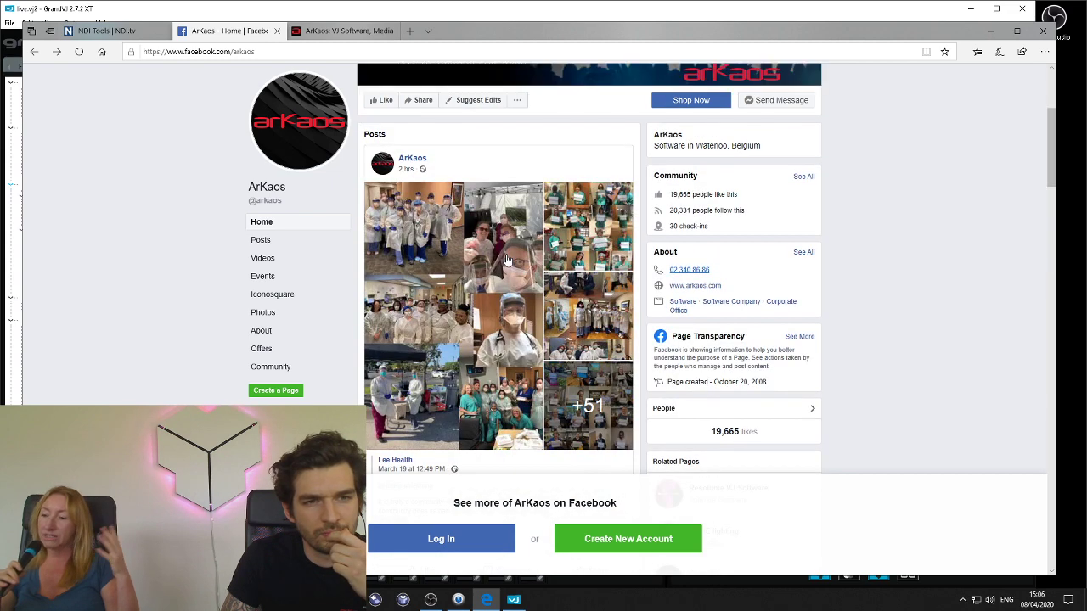
pyautogui.scroll(2, 507, 258)
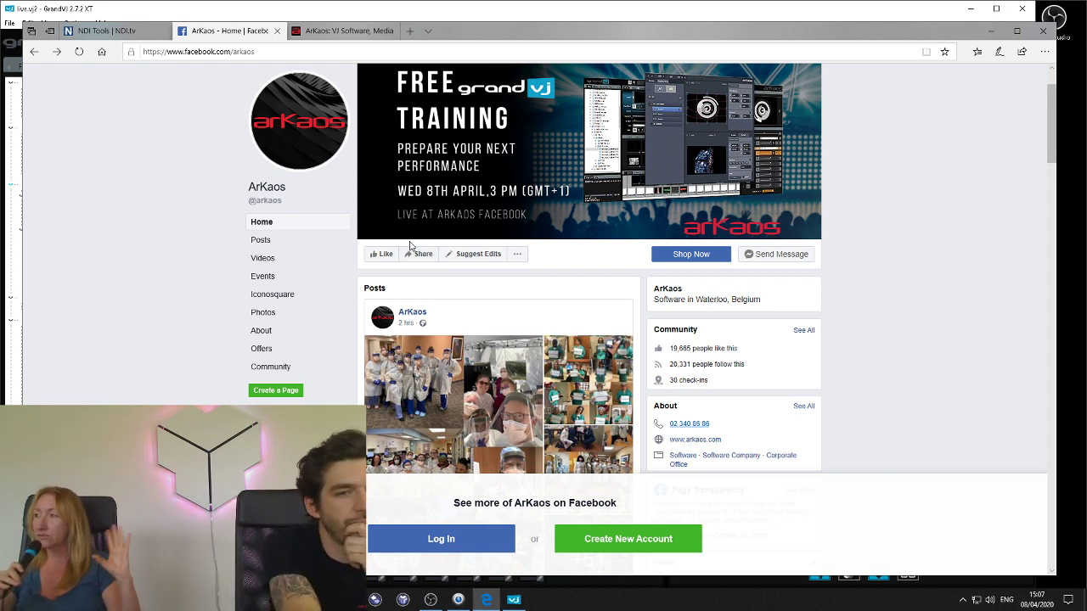
pyautogui.scroll(-7, 485, 306)
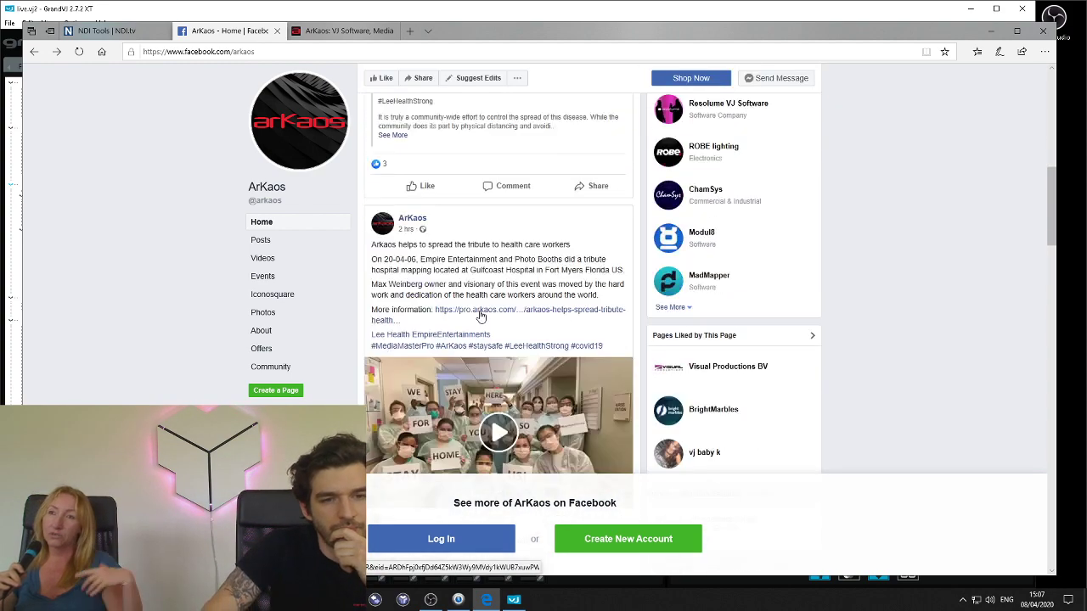
pyautogui.scroll(-2, 481, 316)
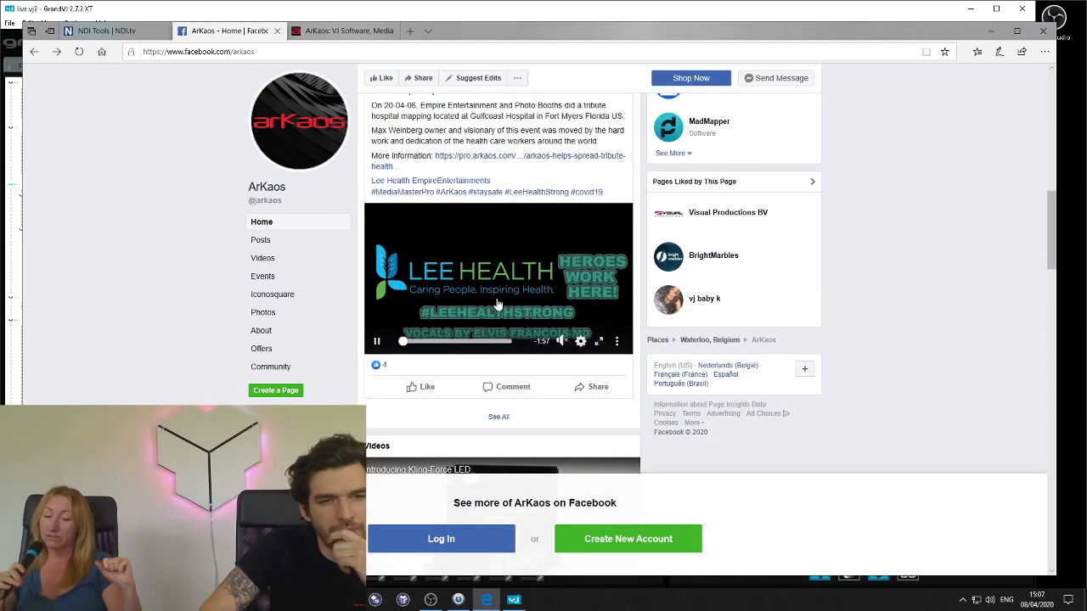
pyautogui.click(599, 341)
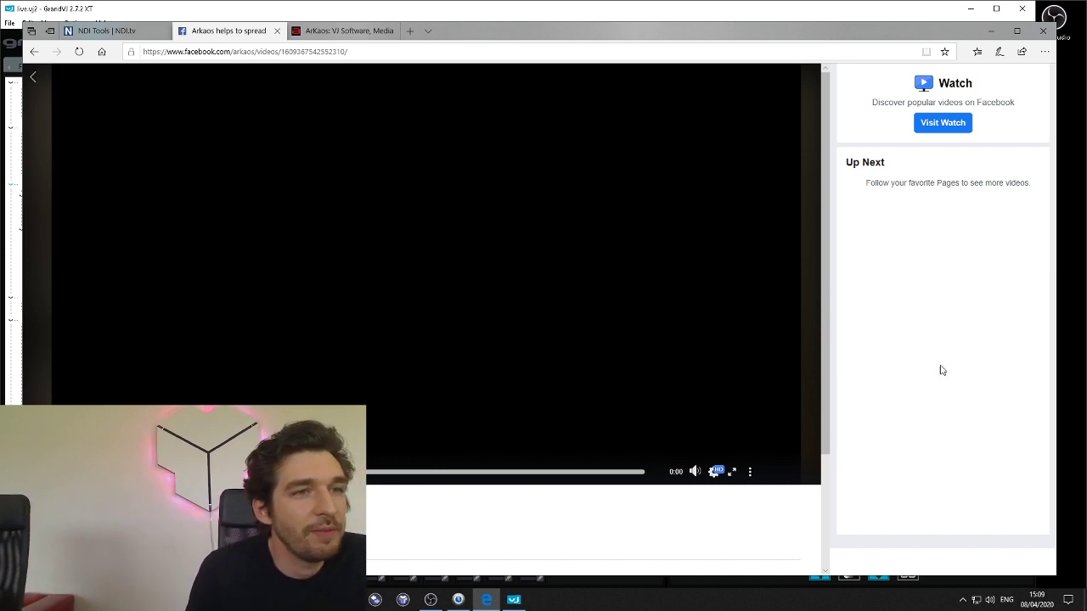
# Step: Go from the ArKaos shop to the main ArKaos site and open its Live Video Mixing for VJDJ section
pyautogui.click(344, 30)
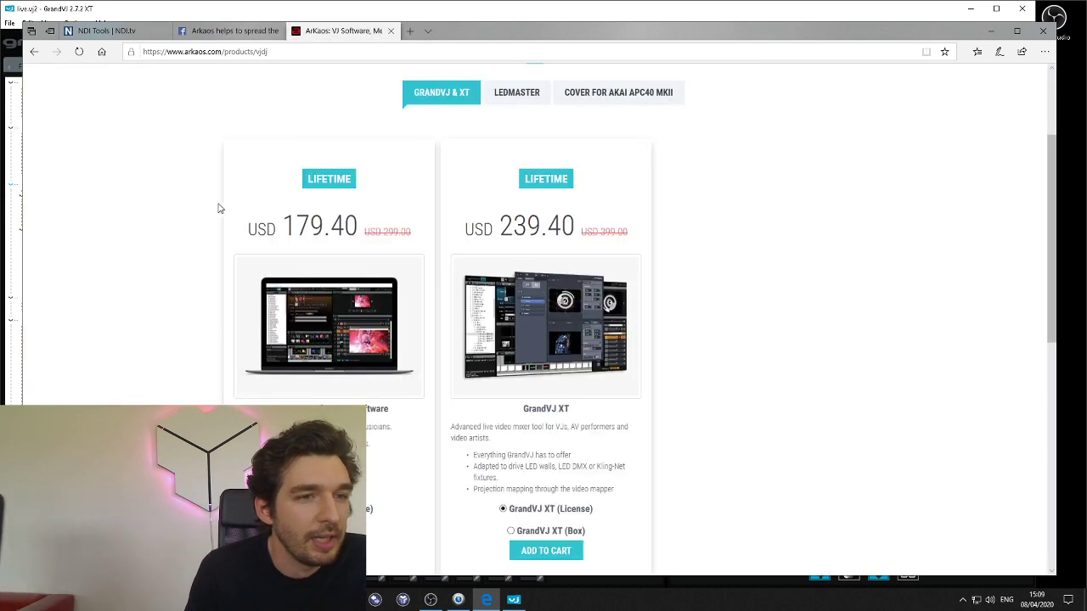
pyautogui.scroll(-10, 212, 187)
pyautogui.scroll(10, 204, 153)
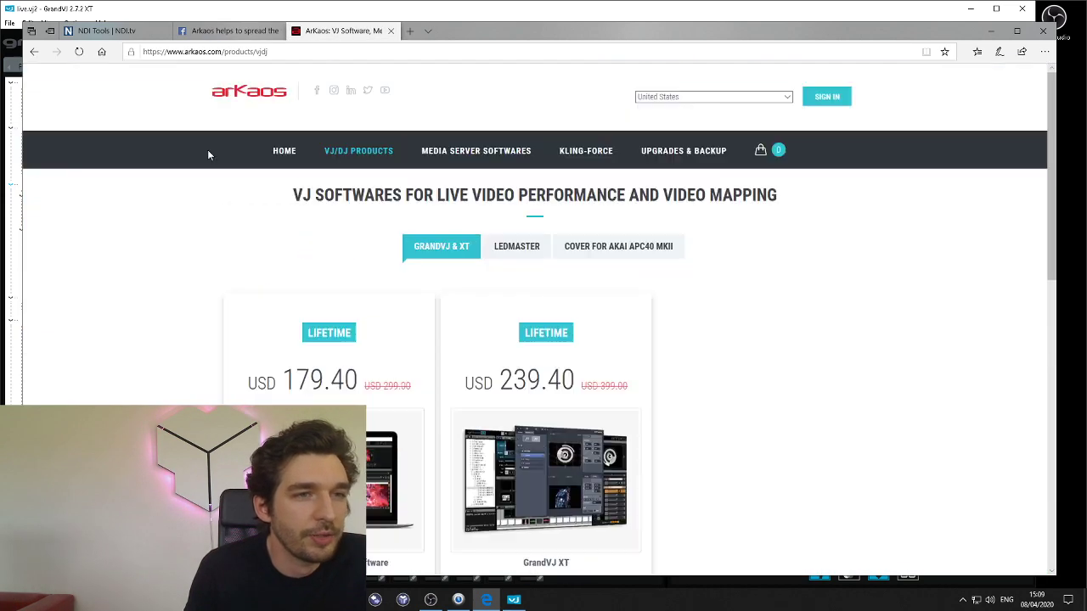
pyautogui.click(245, 96)
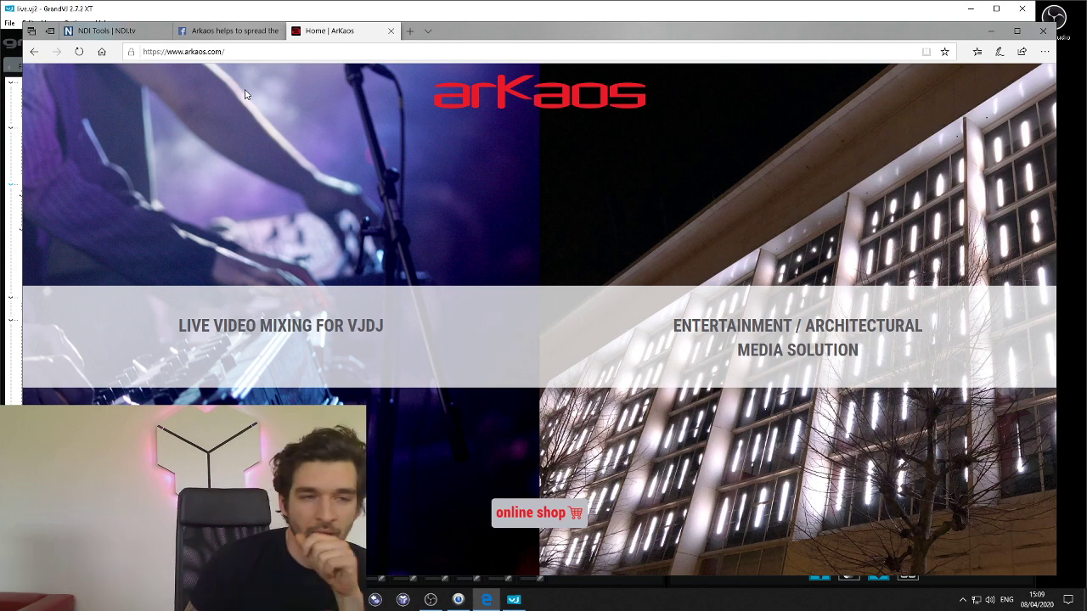
pyautogui.click(237, 321)
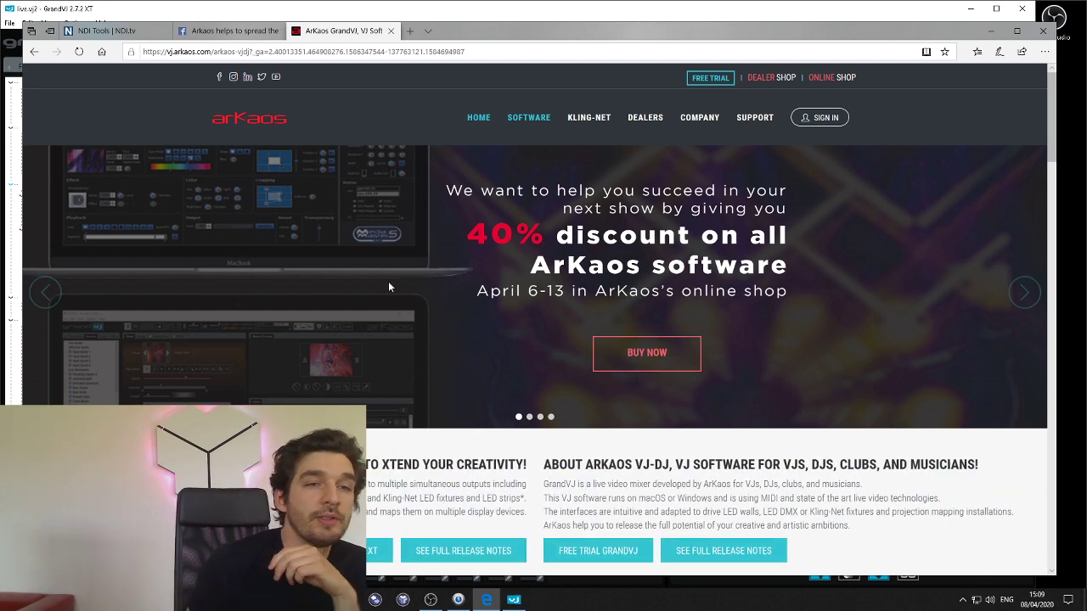
# Step: Open the GrandVJ XT download page and bring the Windows installer section into view
pyautogui.moveTo(520, 119)
pyautogui.moveTo(528, 181)
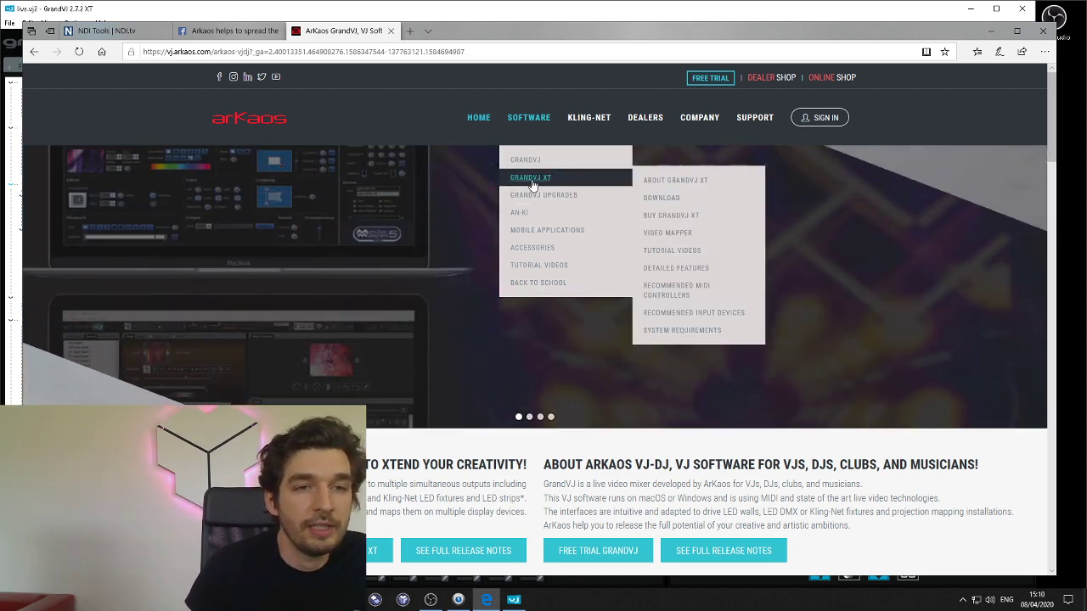
pyautogui.click(661, 199)
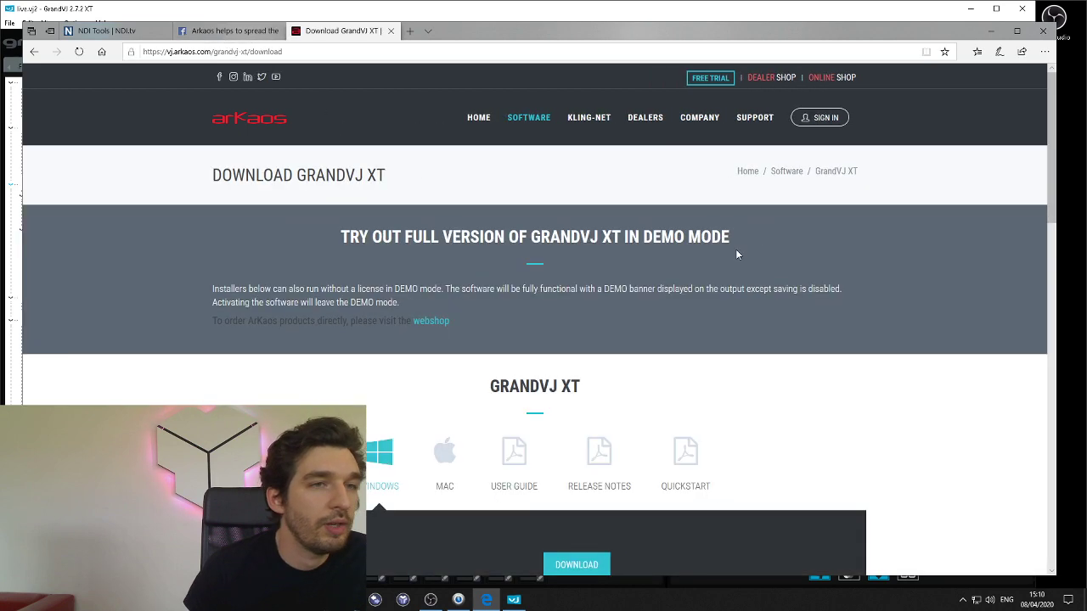
pyautogui.scroll(-2, 410, 332)
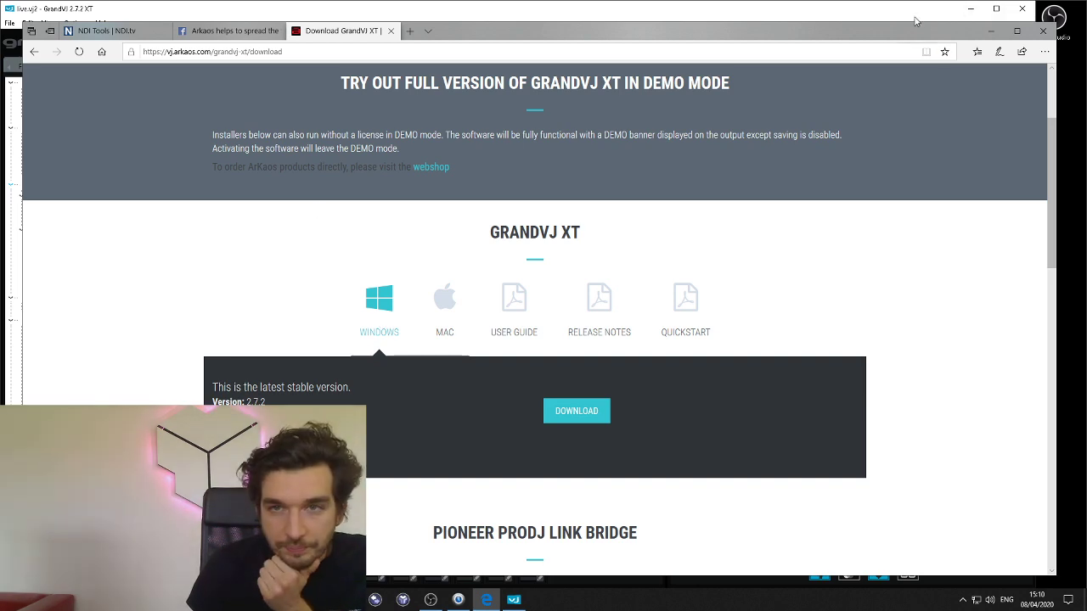
# Step: Switch back to GrandVJ and start a new set, saving the current set before continuing
pyautogui.click(989, 32)
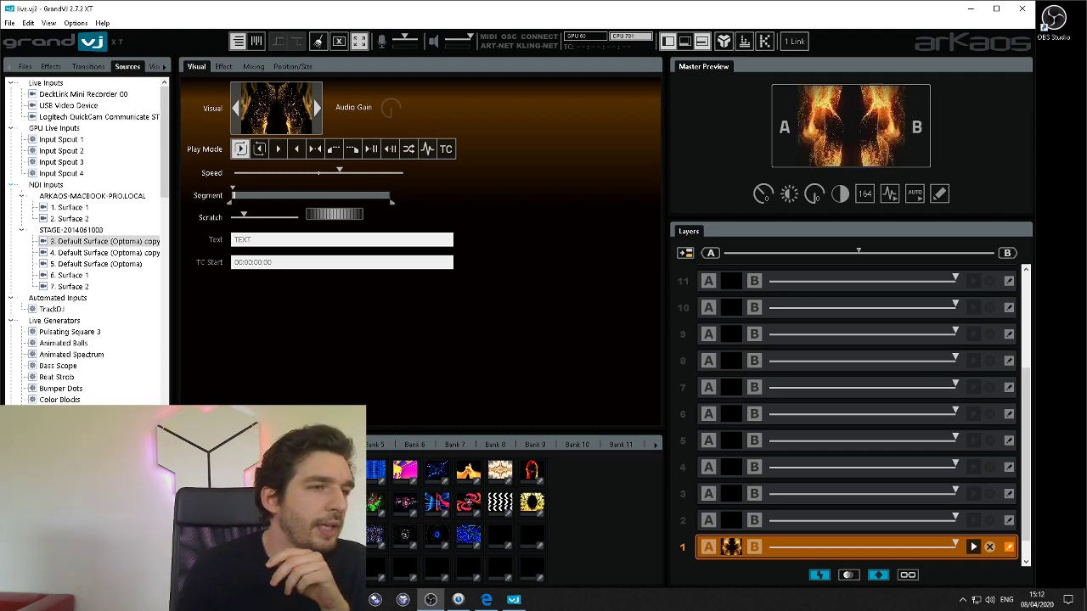
pyautogui.click(9, 22)
pyautogui.click(22, 36)
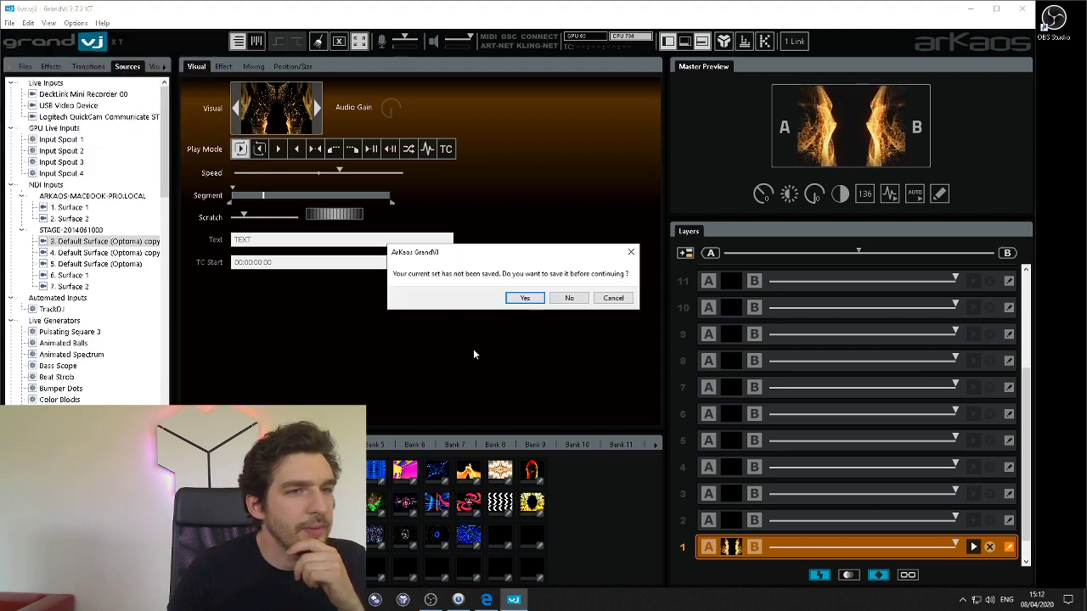
pyautogui.click(521, 299)
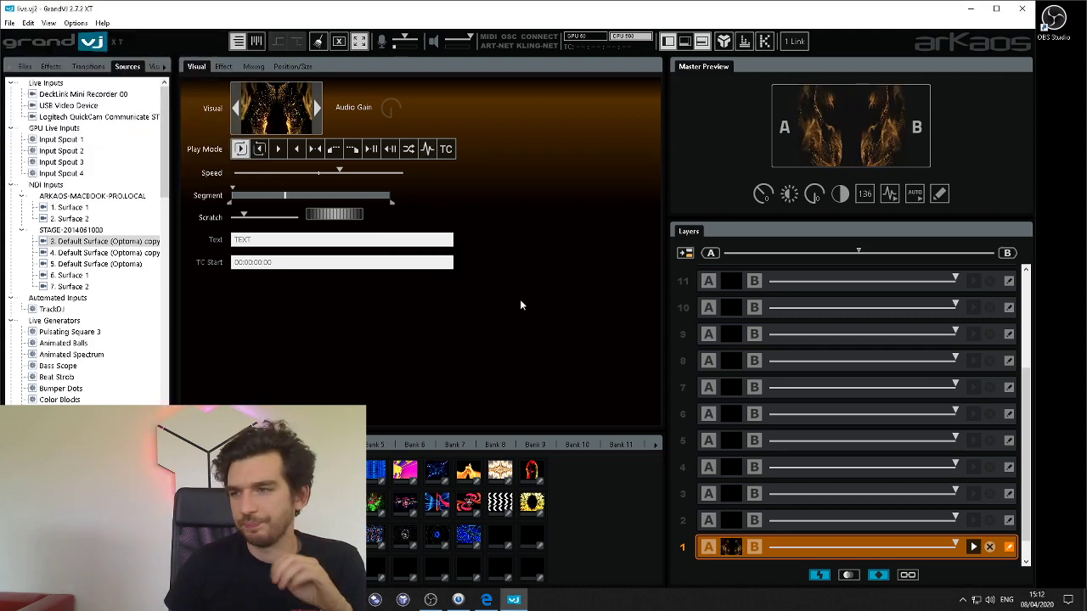
# Step: Create the new set from the "Blank template - Synth mode" controller template
pyautogui.scroll(-3, 518, 288)
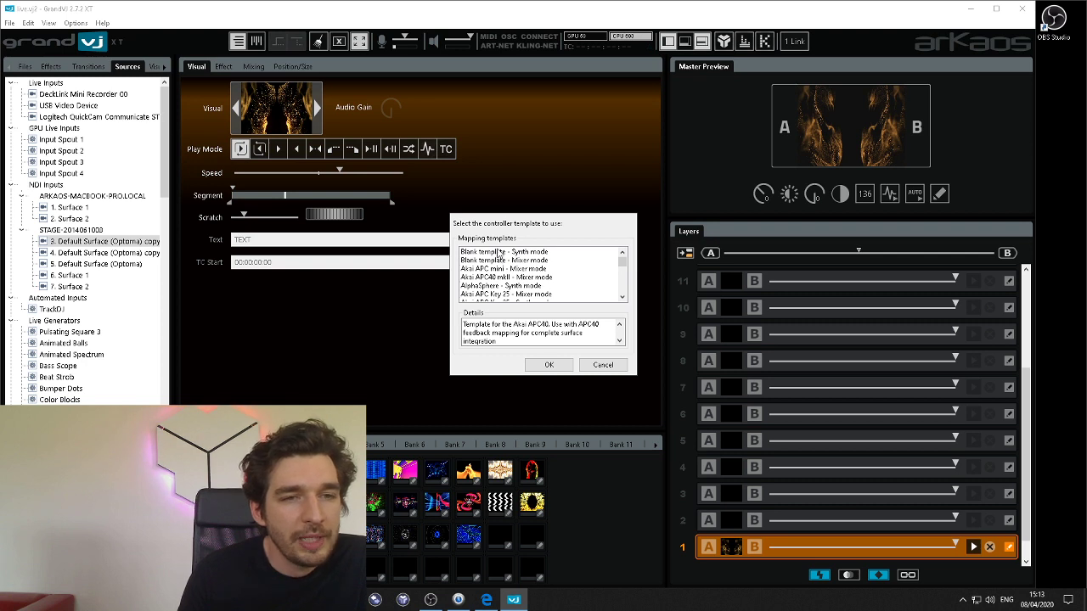
pyautogui.click(500, 252)
pyautogui.click(550, 366)
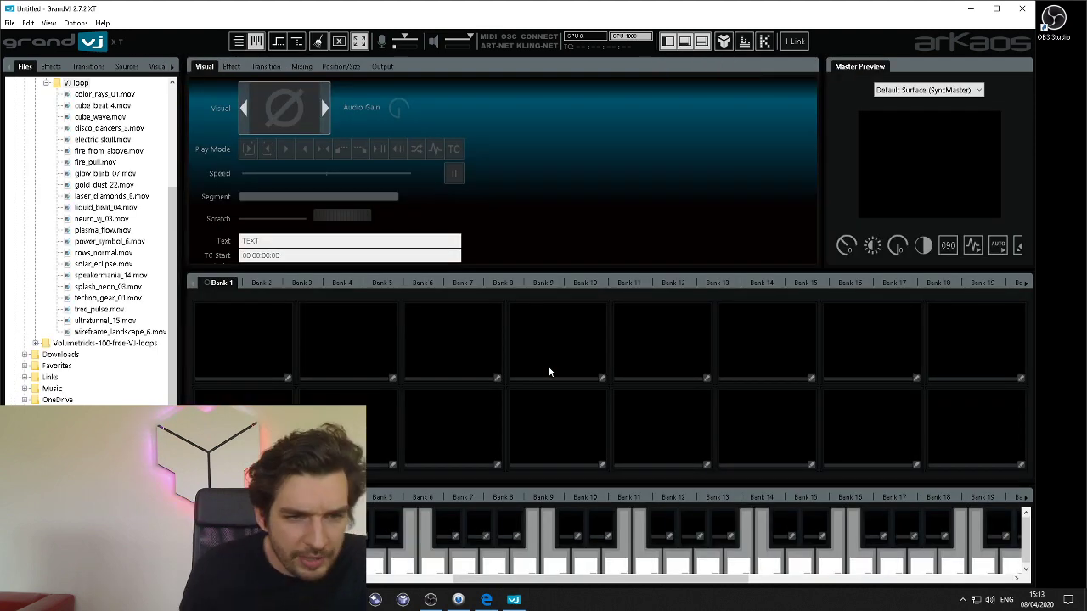
# Step: Enlarge the keyboard area and load electric_skull.mov and disco_dancers_3.mov onto two neighbouring white keys
pyautogui.moveTo(587, 432); pyautogui.dragTo(587, 428)
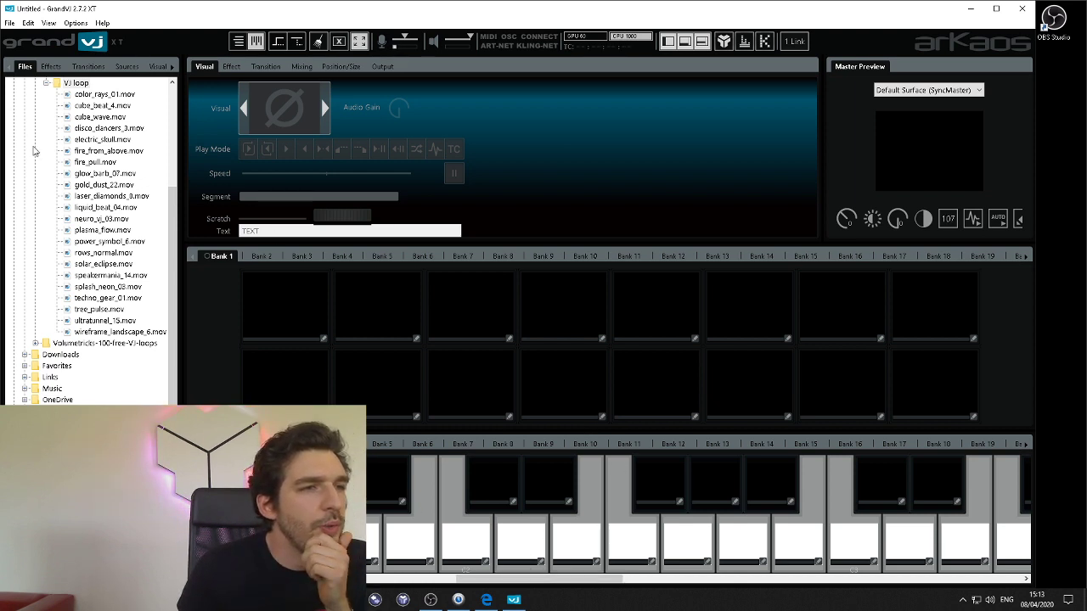
pyautogui.moveTo(88, 140); pyautogui.dragTo(399, 547)
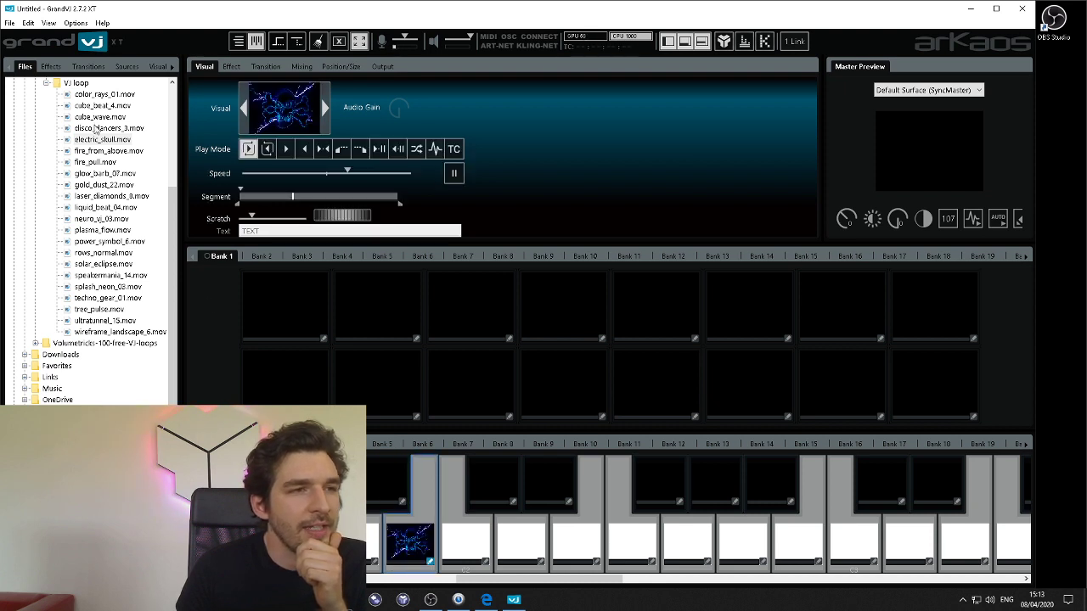
pyautogui.click(468, 551)
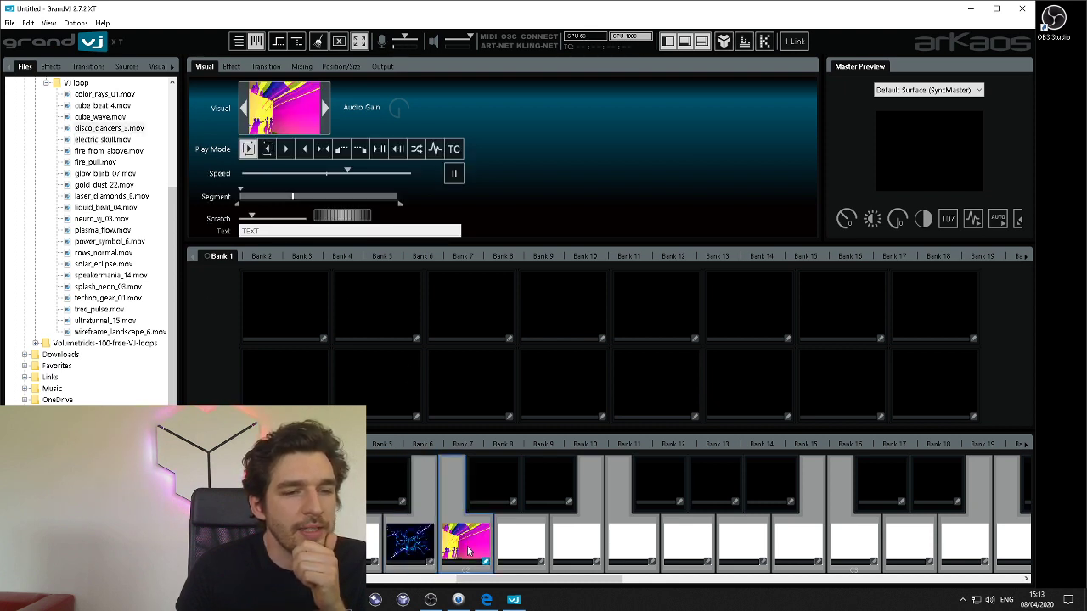
# Step: Trigger the electric_skull.mov and disco_dancers_3.mov keys alternately, ending with the skull clip playing
pyautogui.click(425, 548)
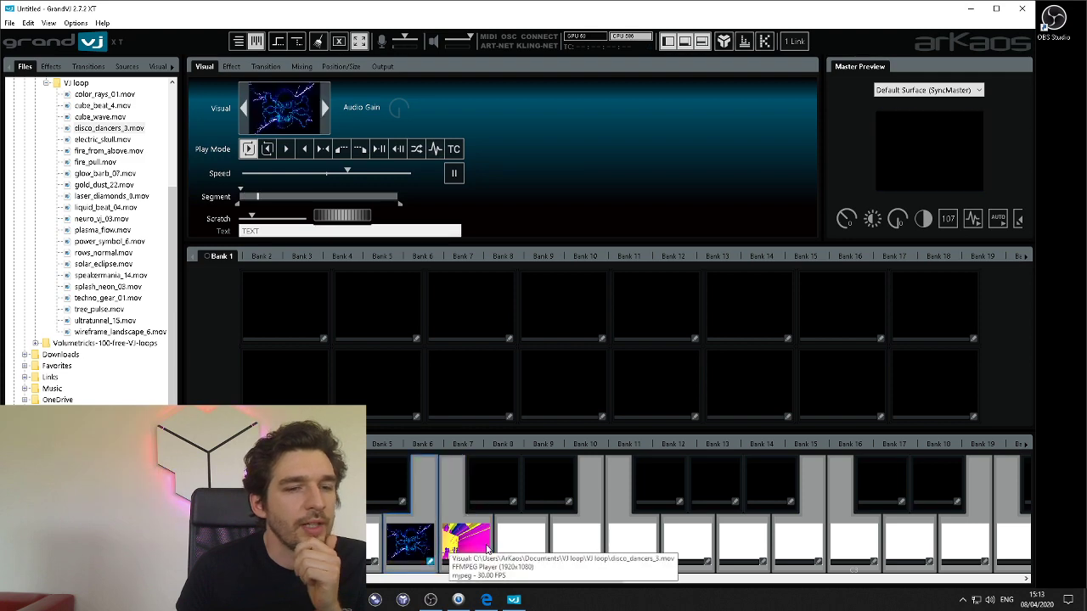
pyautogui.click(466, 543)
pyautogui.click(421, 543)
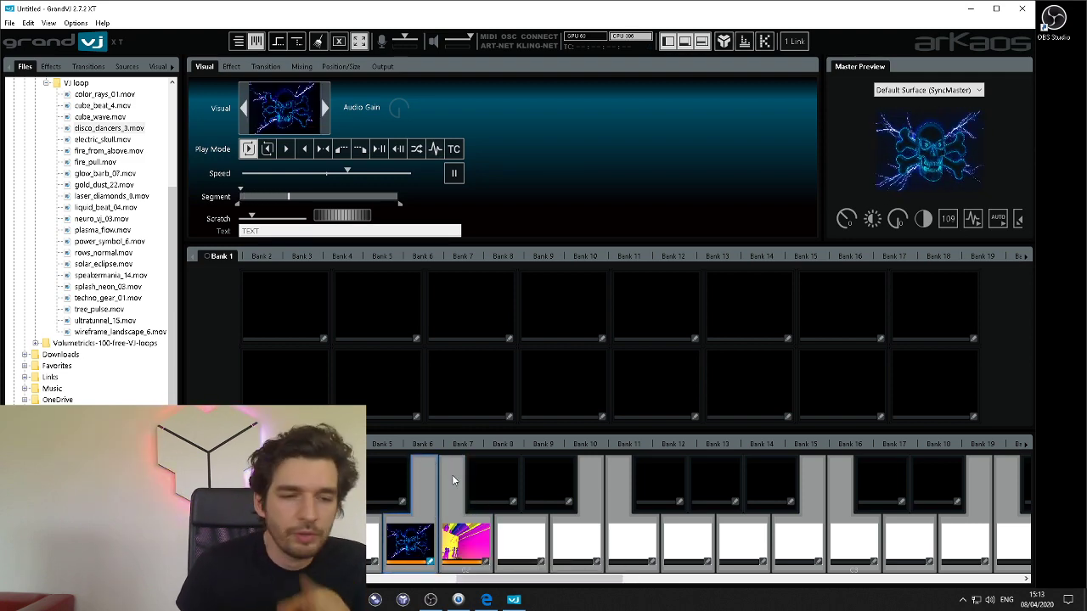
pyautogui.click(470, 548)
pyautogui.click(471, 554)
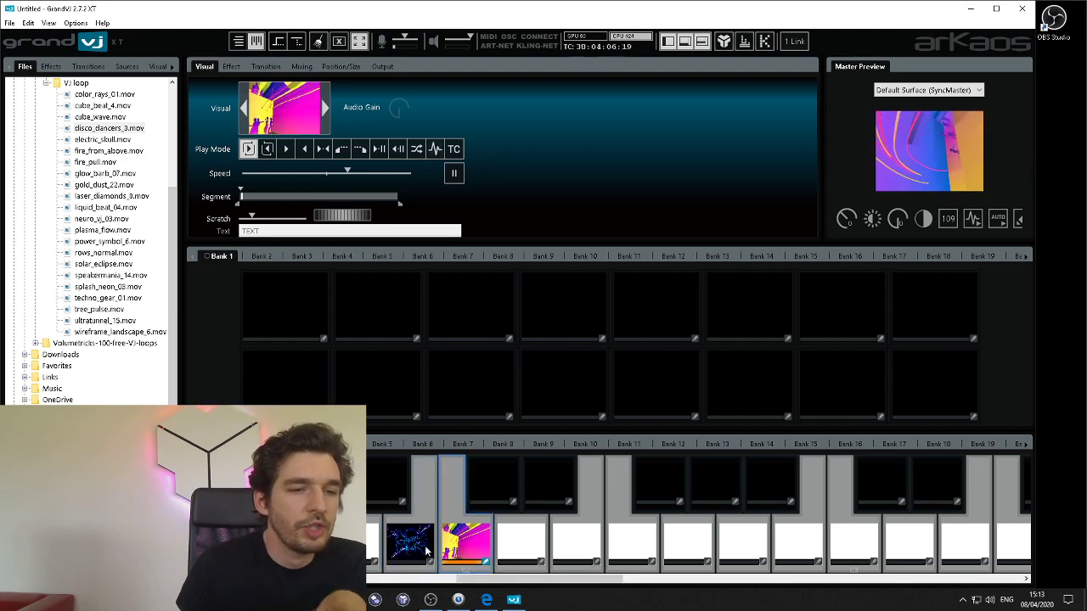
pyautogui.click(427, 550)
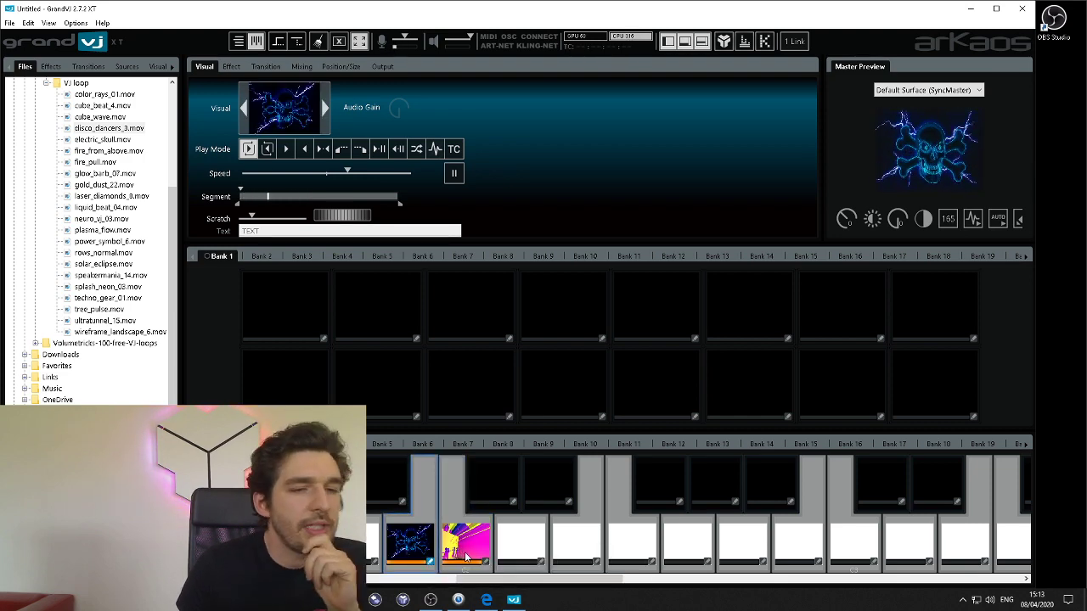
pyautogui.click(467, 544)
pyautogui.click(412, 544)
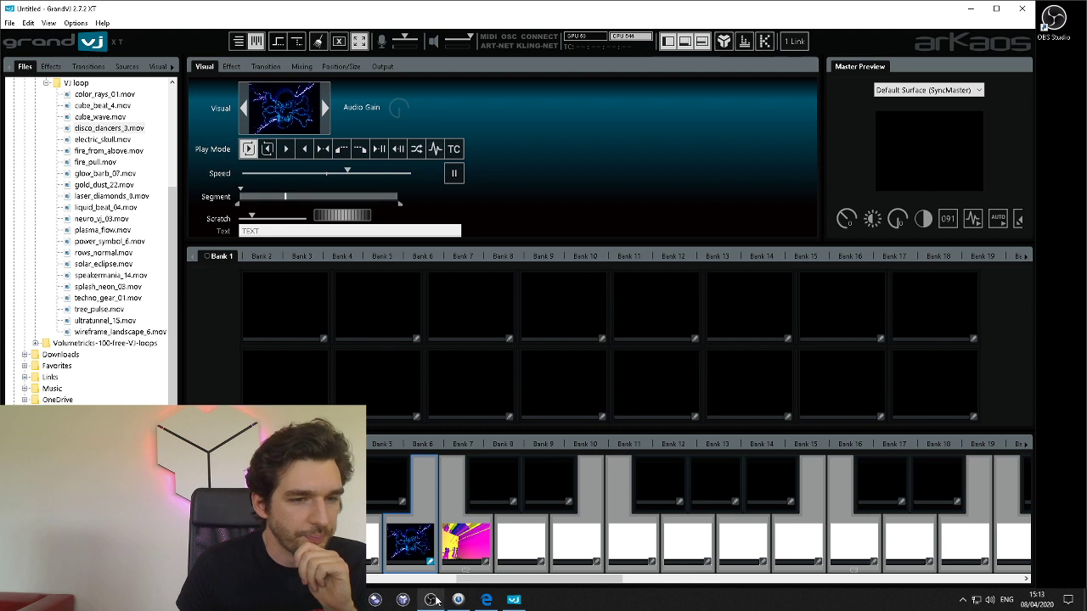
pyautogui.click(468, 554)
pyautogui.click(422, 552)
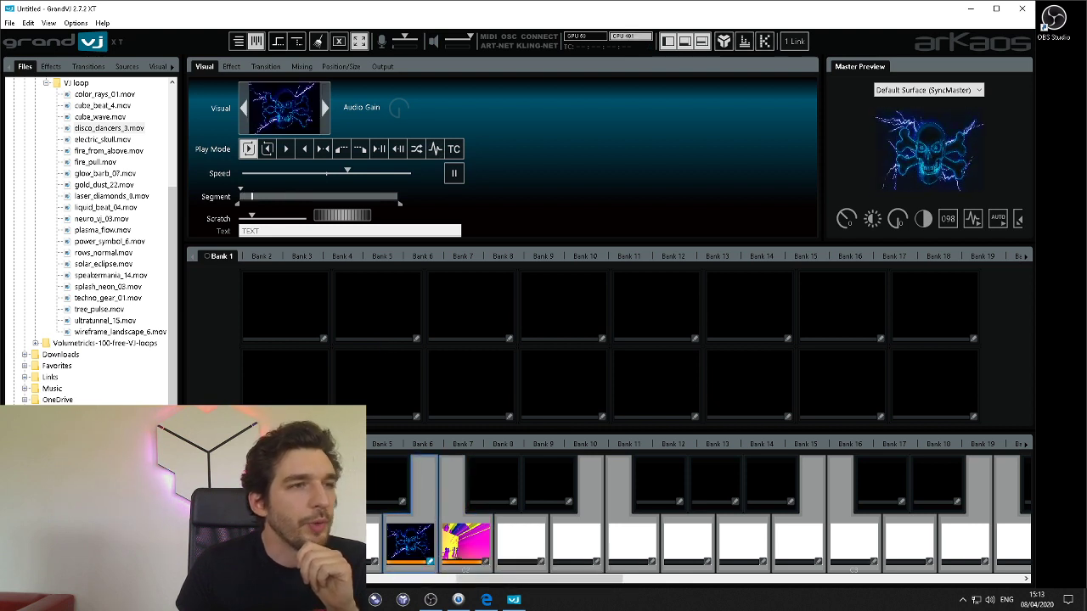
pyautogui.click(9, 23)
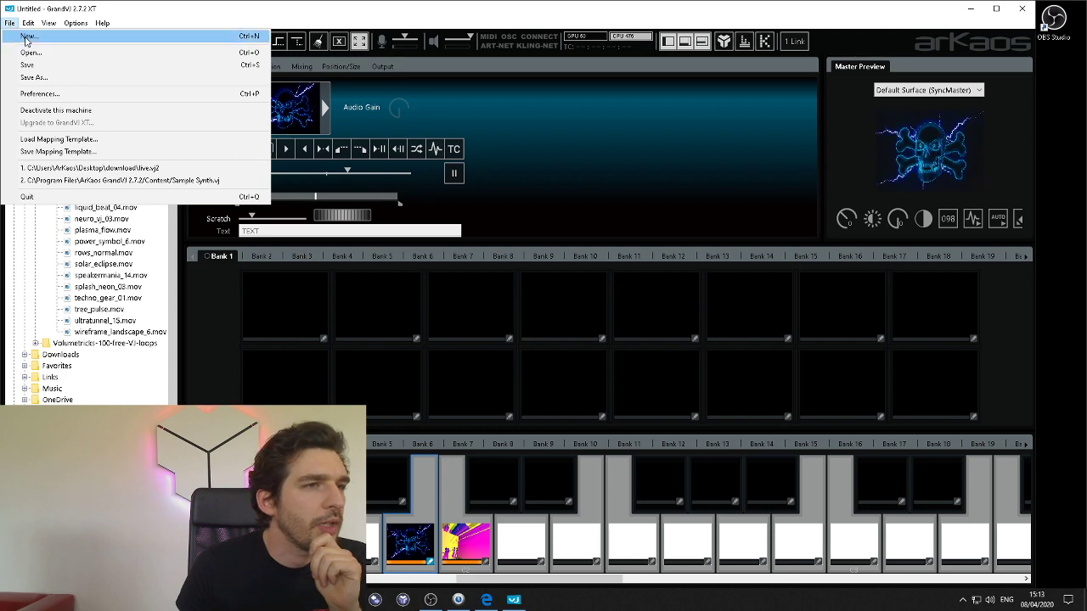
pyautogui.click(30, 36)
pyautogui.click(524, 298)
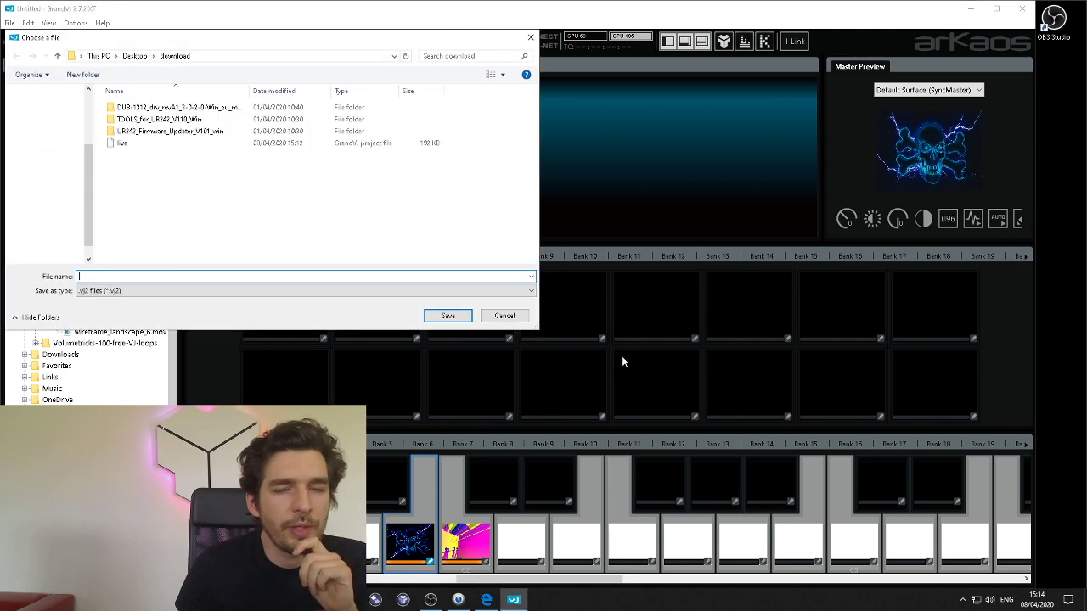
pyautogui.click(504, 316)
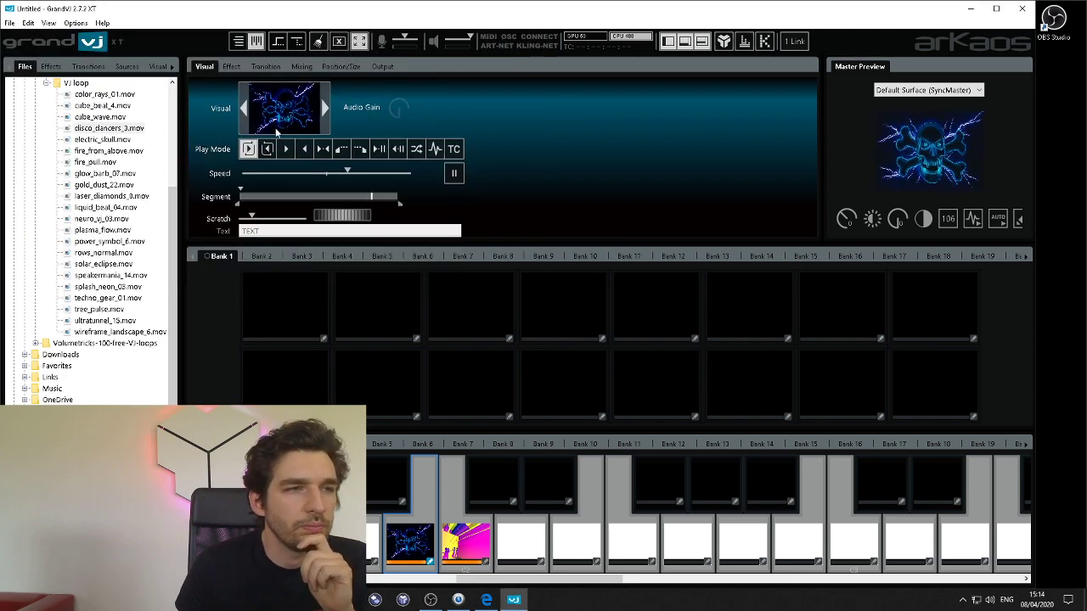
pyautogui.click(10, 23)
pyautogui.click(30, 36)
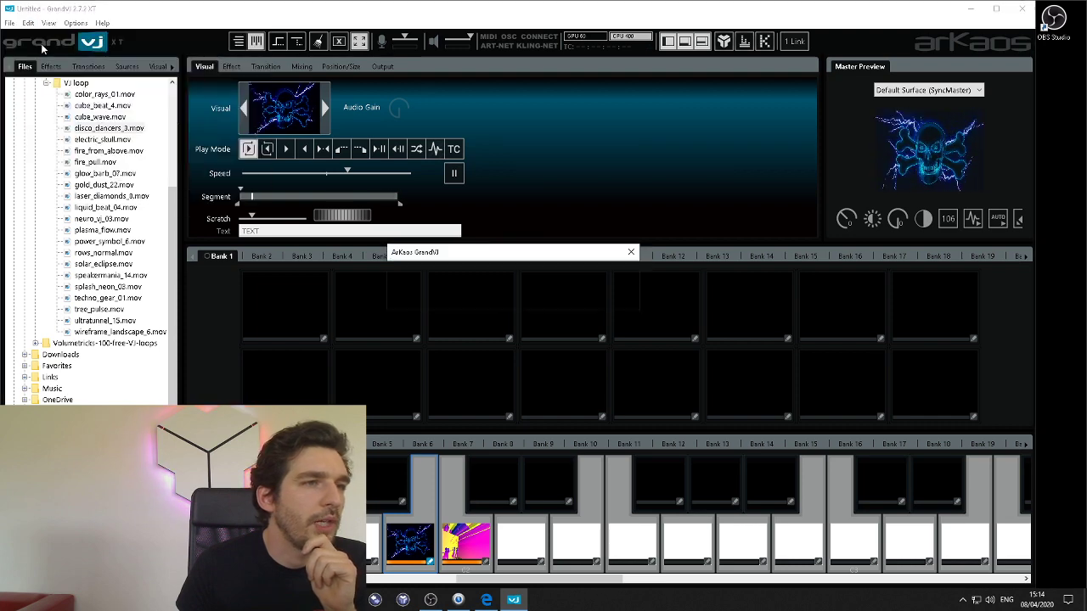
pyautogui.click(525, 299)
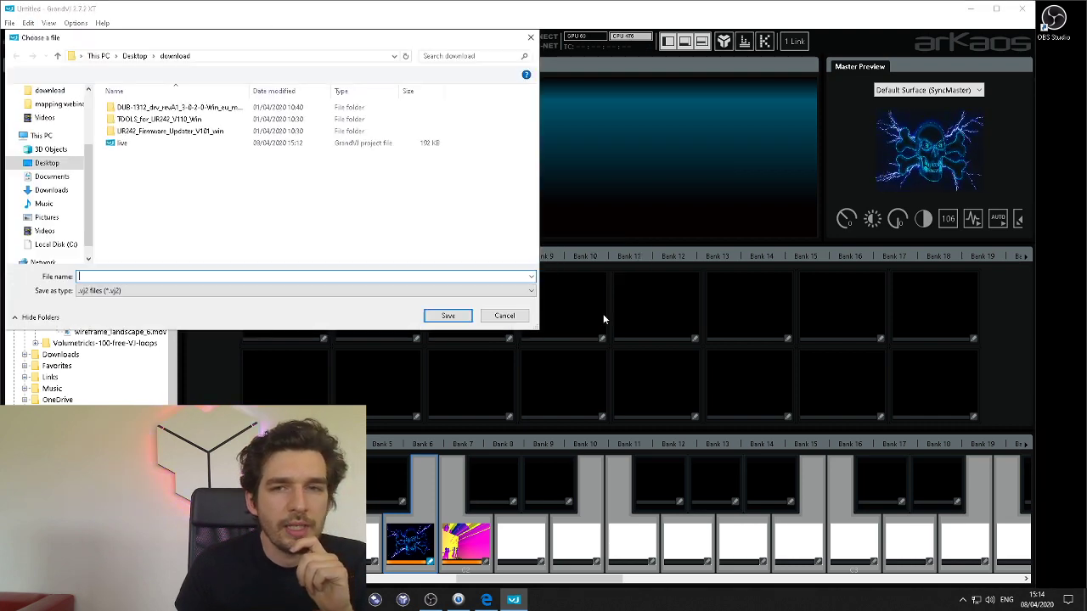
pyautogui.click(504, 316)
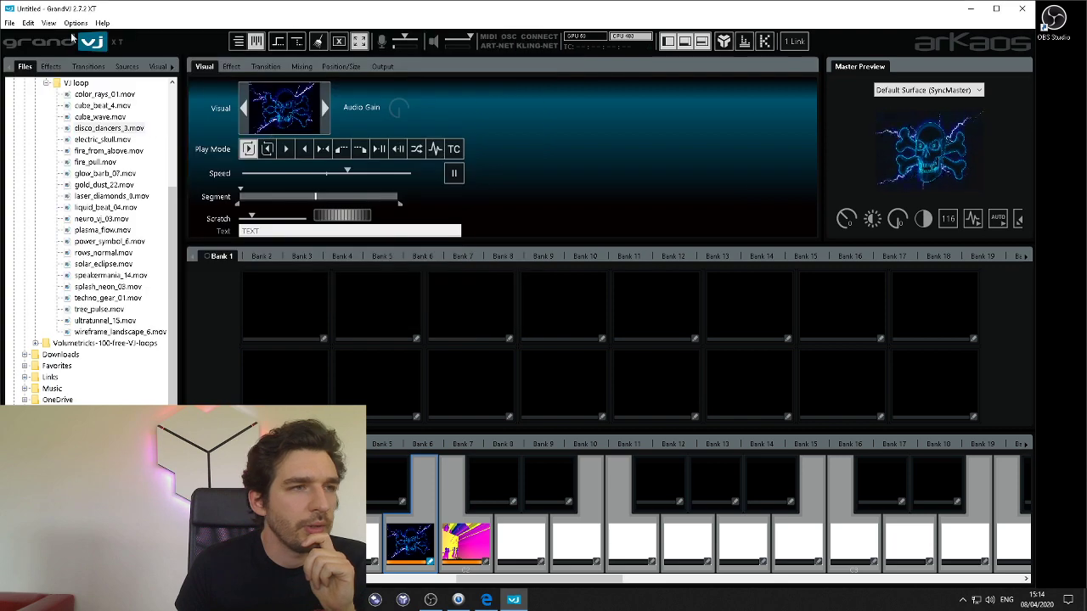
# Step: Start a new set without saving the current one, using the "Blank template - Mixer mode" controller template
pyautogui.click(9, 23)
pyautogui.click(30, 36)
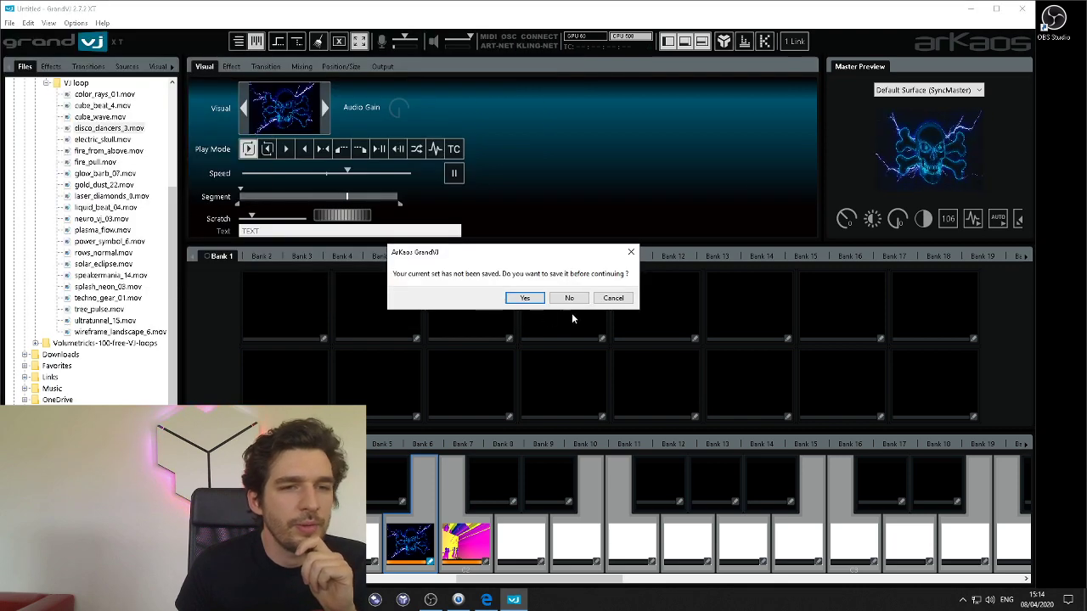
pyautogui.click(566, 299)
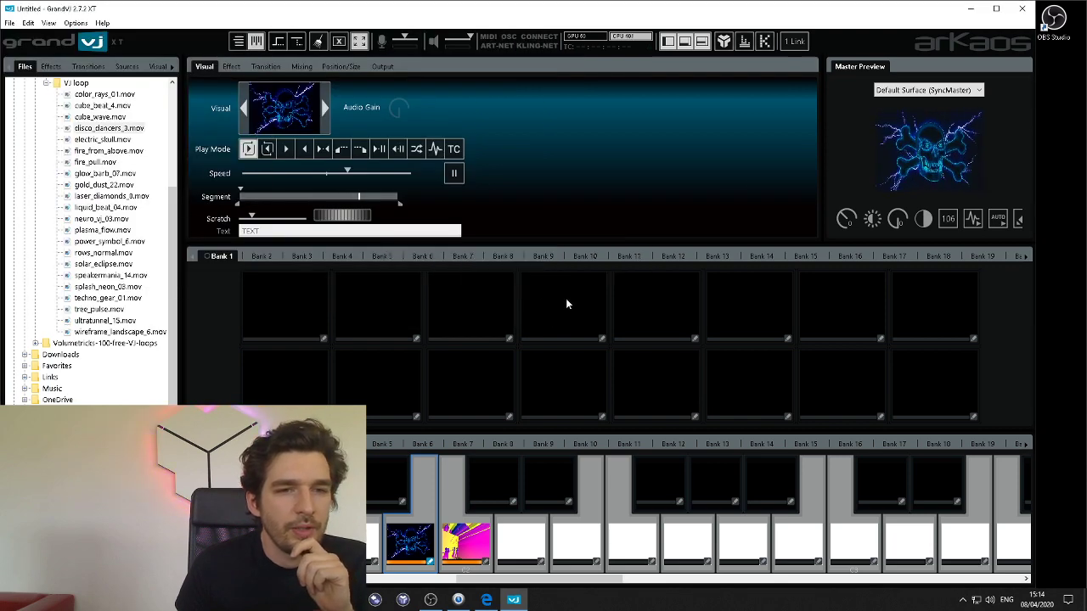
pyautogui.click(472, 263)
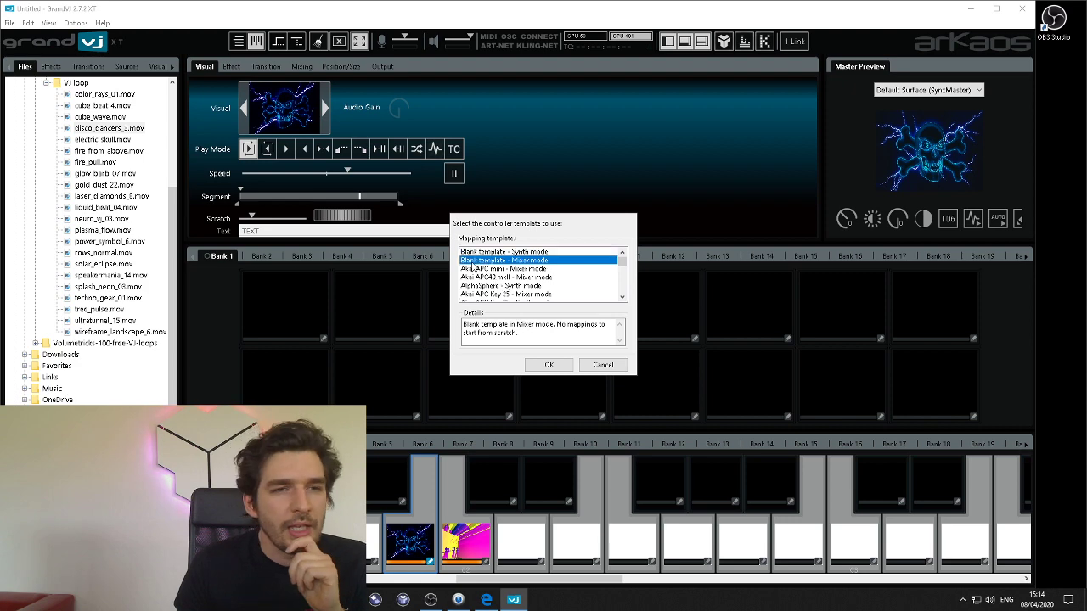
pyautogui.click(545, 364)
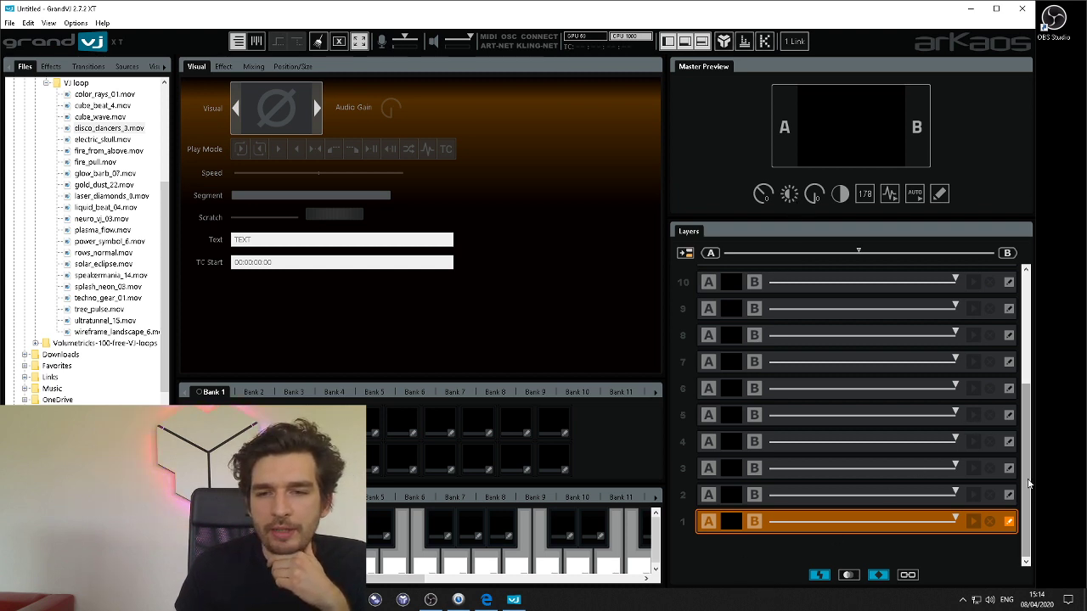
# Step: Look through the mixer's layer stack up to layer 16 and return to layer 1
pyautogui.moveTo(1027, 483); pyautogui.dragTo(1023, 562)
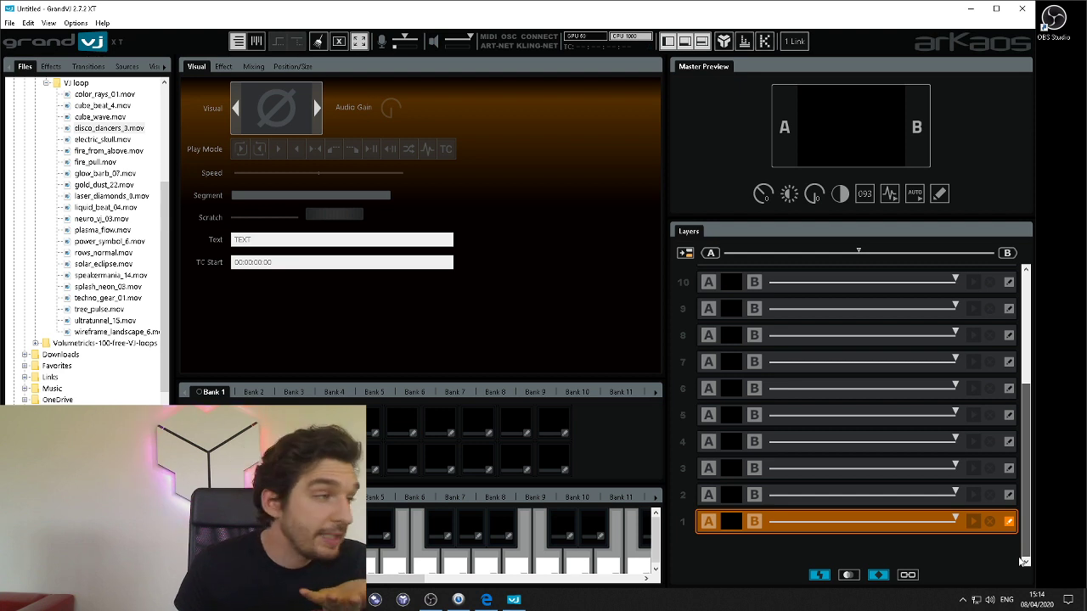
pyautogui.scroll(2, 989, 424)
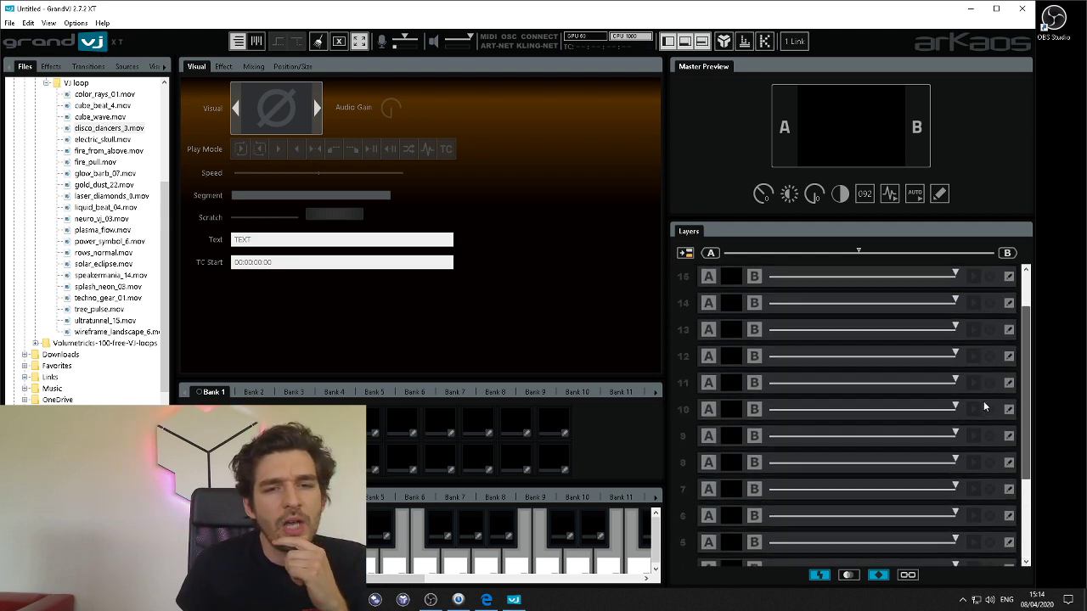
pyautogui.scroll(2, 983, 399)
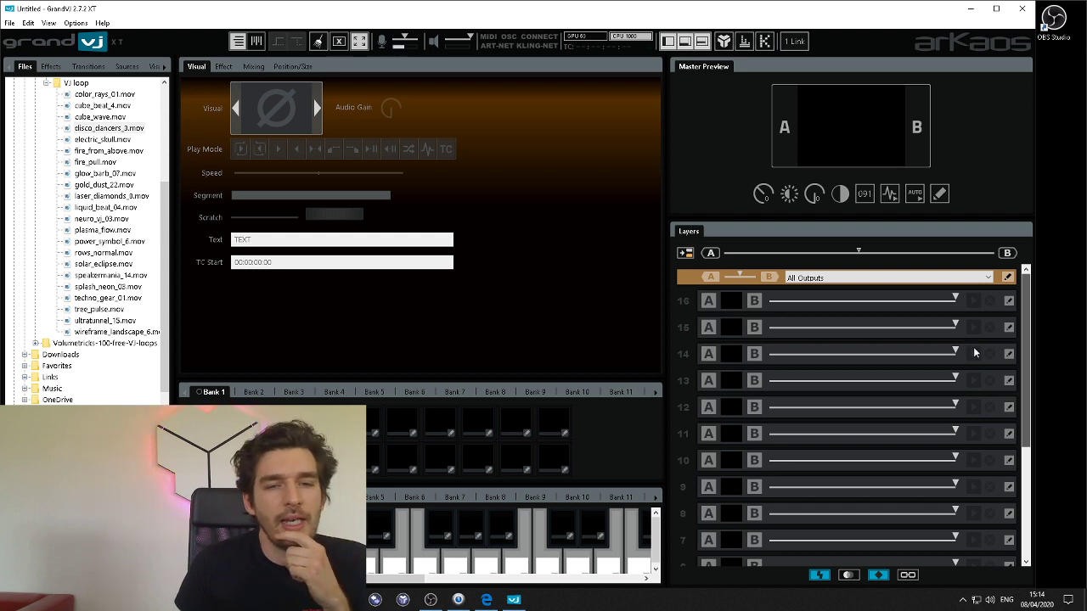
pyautogui.scroll(-3, 983, 359)
pyautogui.click(942, 522)
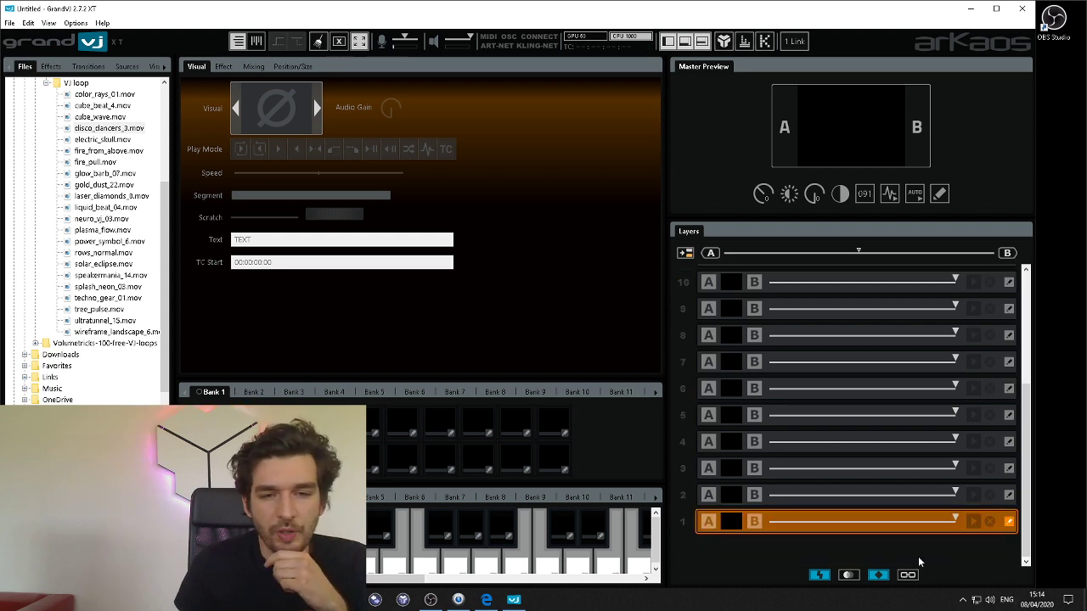
pyautogui.click(974, 521)
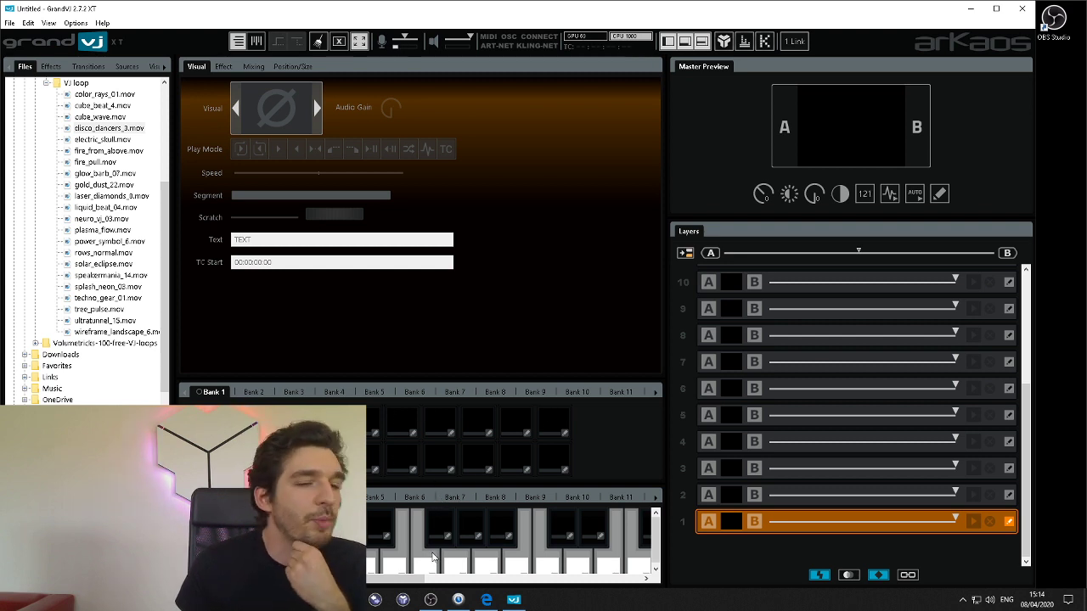
# Step: Load color_rays_01.mov into the first two Bank 1 matrix cells and electric_skull.mov into the third, playing the skull clip on layer 1
pyautogui.click(106, 150)
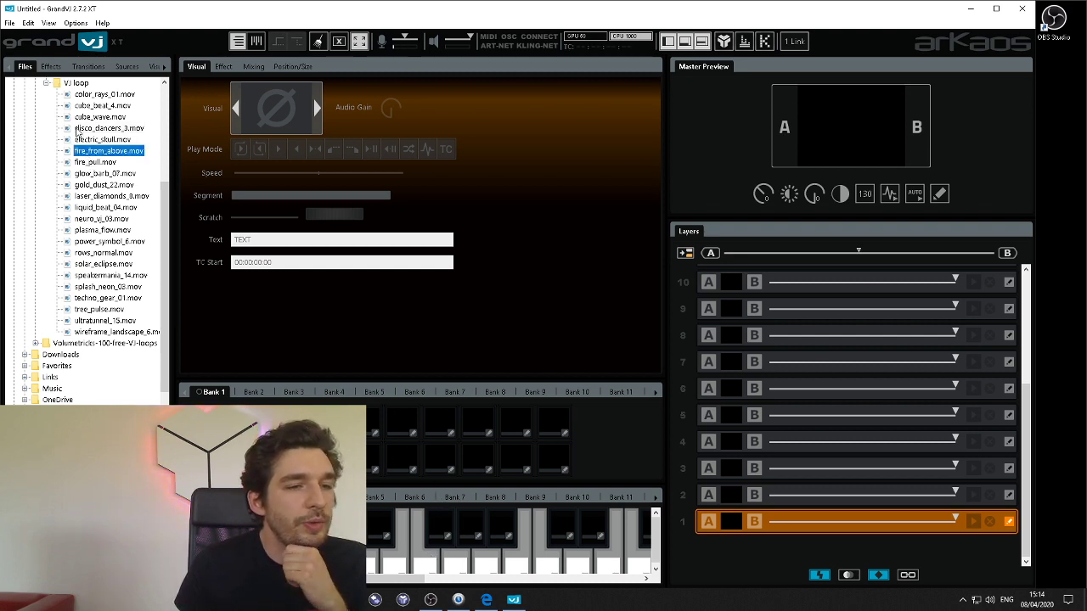
pyautogui.click(75, 83)
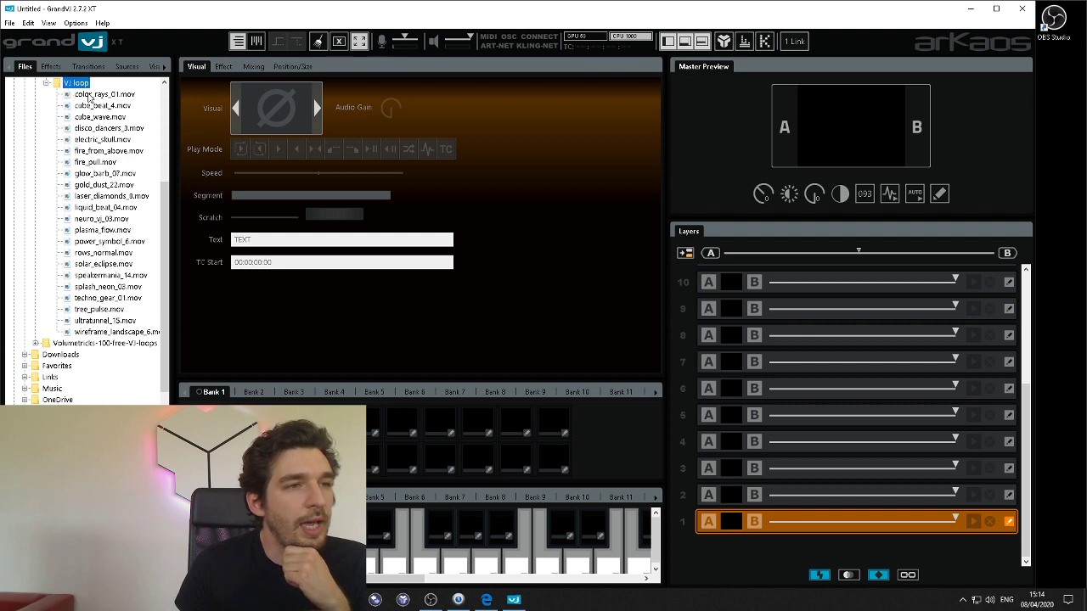
pyautogui.click(93, 94)
pyautogui.click(99, 139)
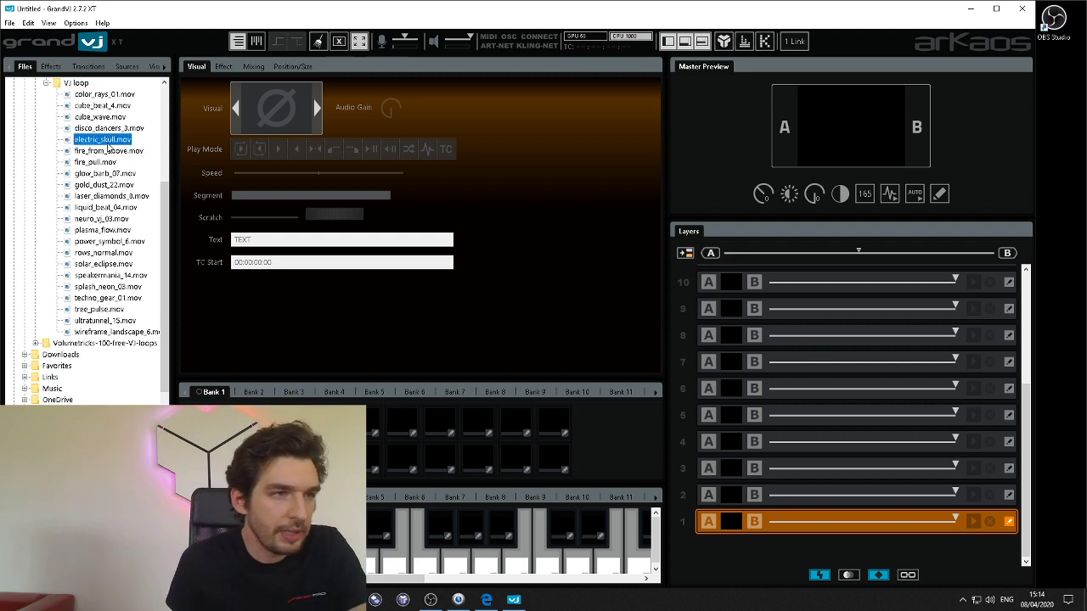
pyautogui.click(96, 95)
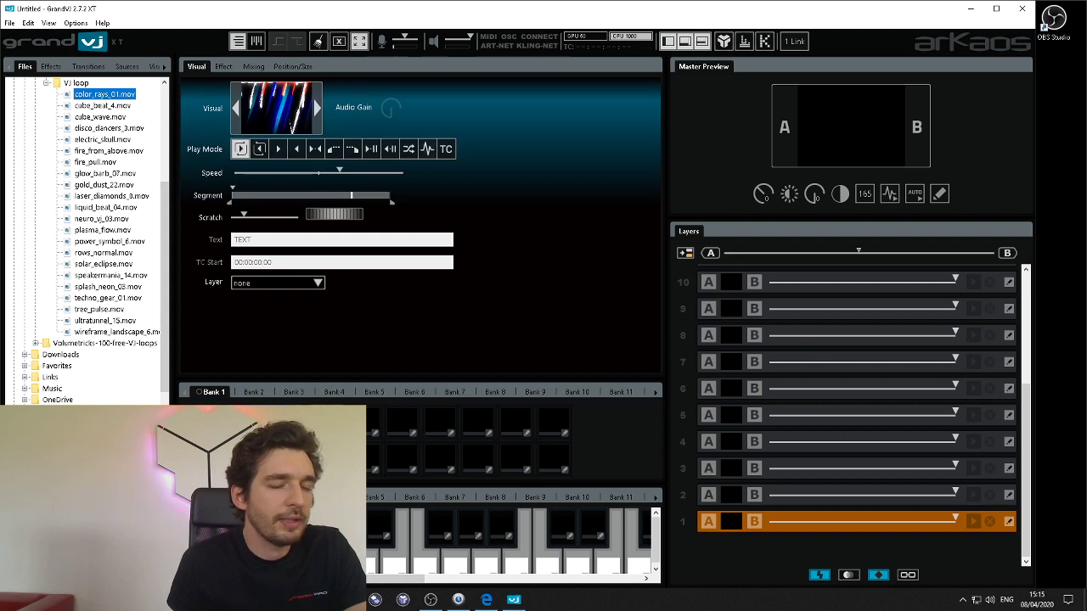
pyautogui.moveTo(101, 139); pyautogui.dragTo(728, 526)
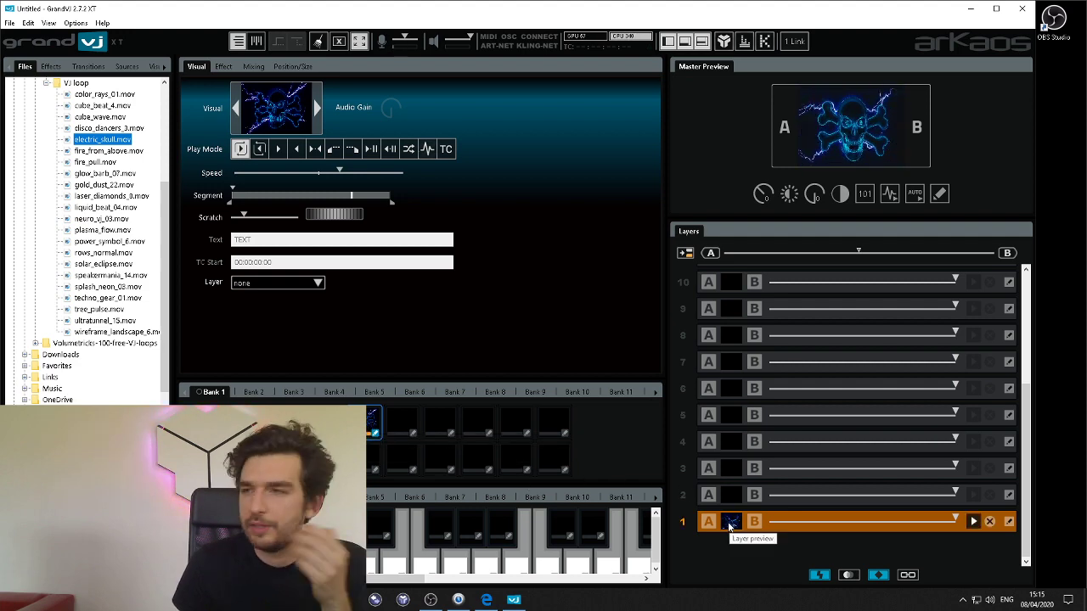
# Step: Load liquid_beat_04.mov onto a white keyboard key and play it on layer 1
pyautogui.moveTo(92, 209); pyautogui.dragTo(365, 422)
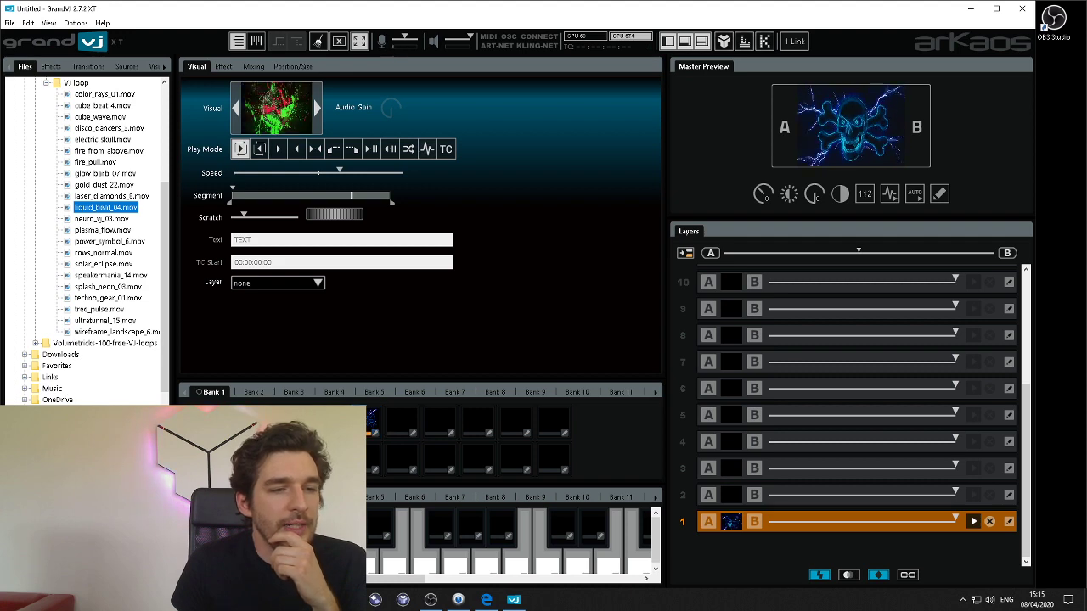
pyautogui.click(357, 527)
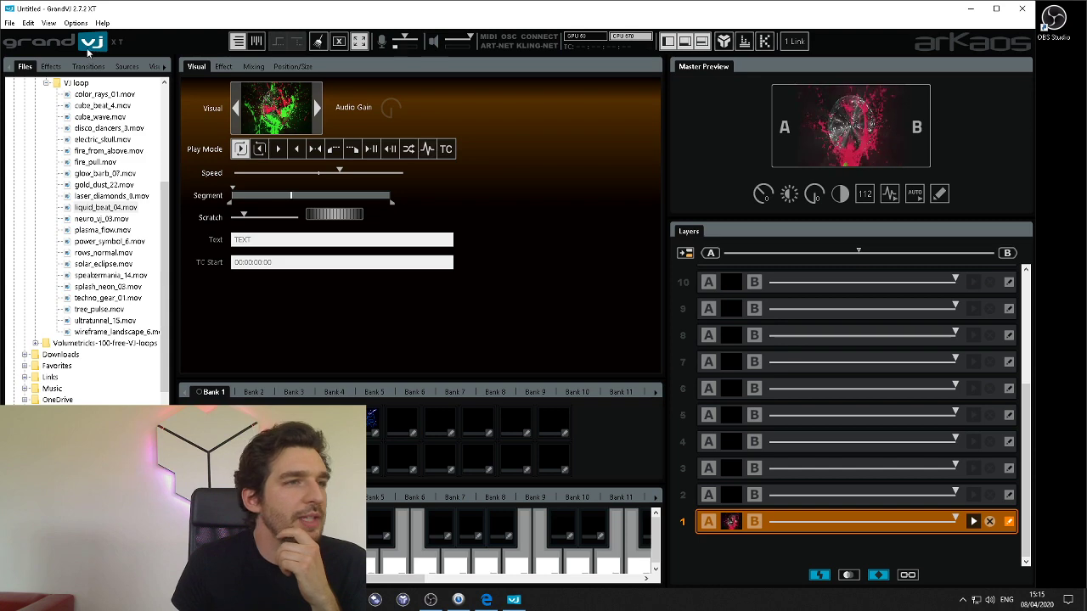
# Step: Switch the current set from Mixer mode to Synth mode
pyautogui.click(47, 23)
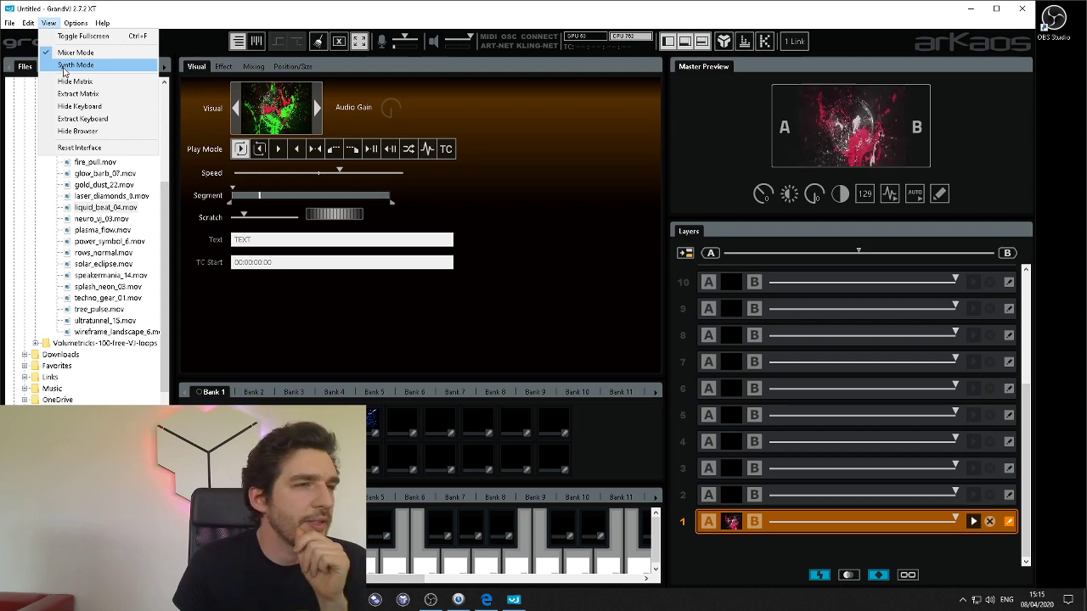
pyautogui.click(63, 66)
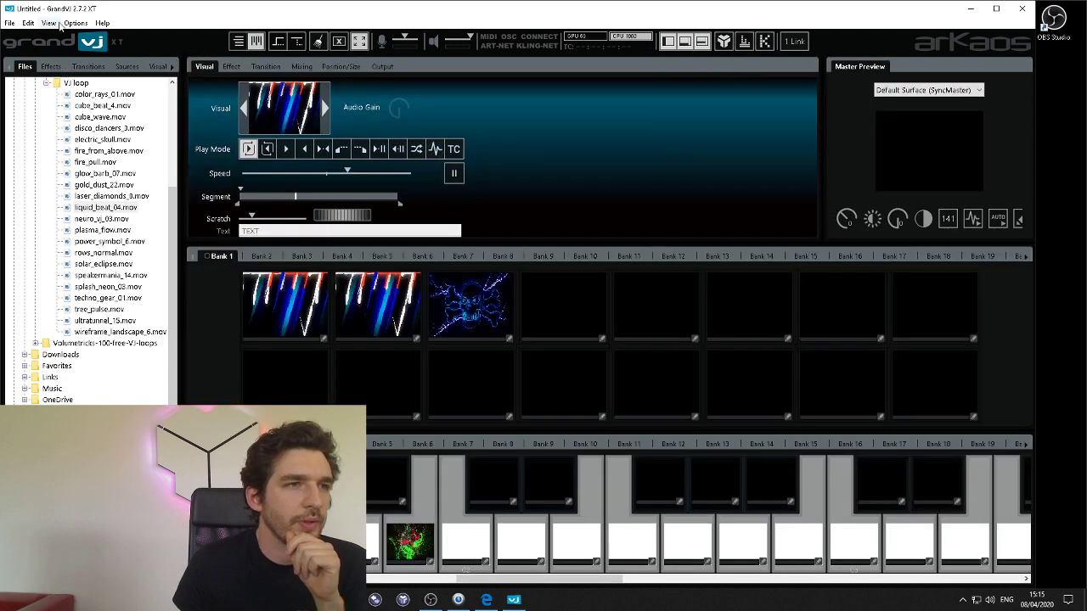
# Step: Switch the current set from Synth mode back to Mixer mode
pyautogui.click(59, 24)
pyautogui.click(57, 26)
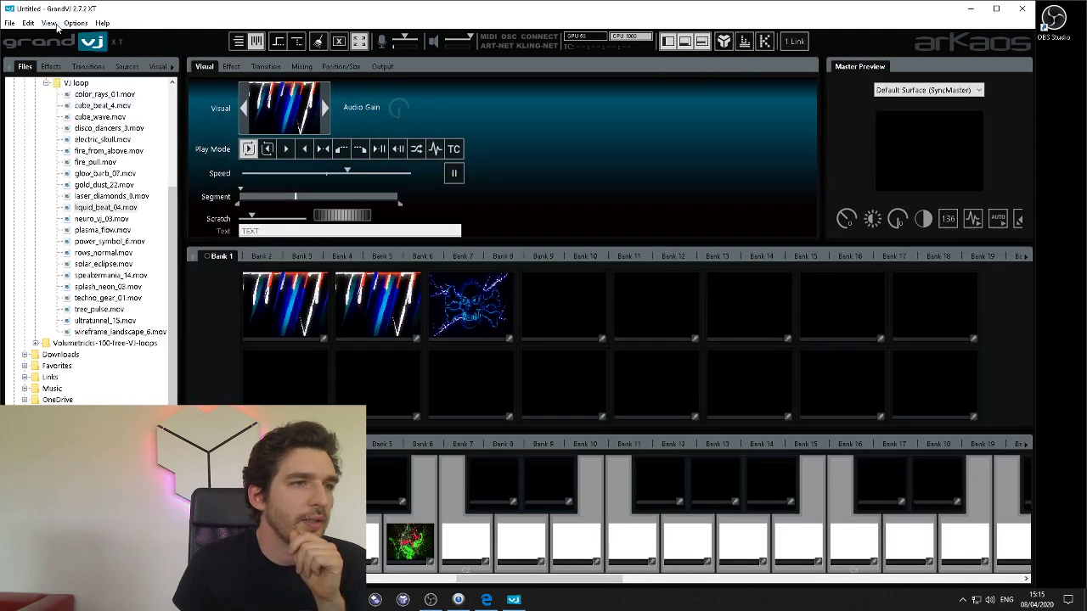
pyautogui.click(50, 24)
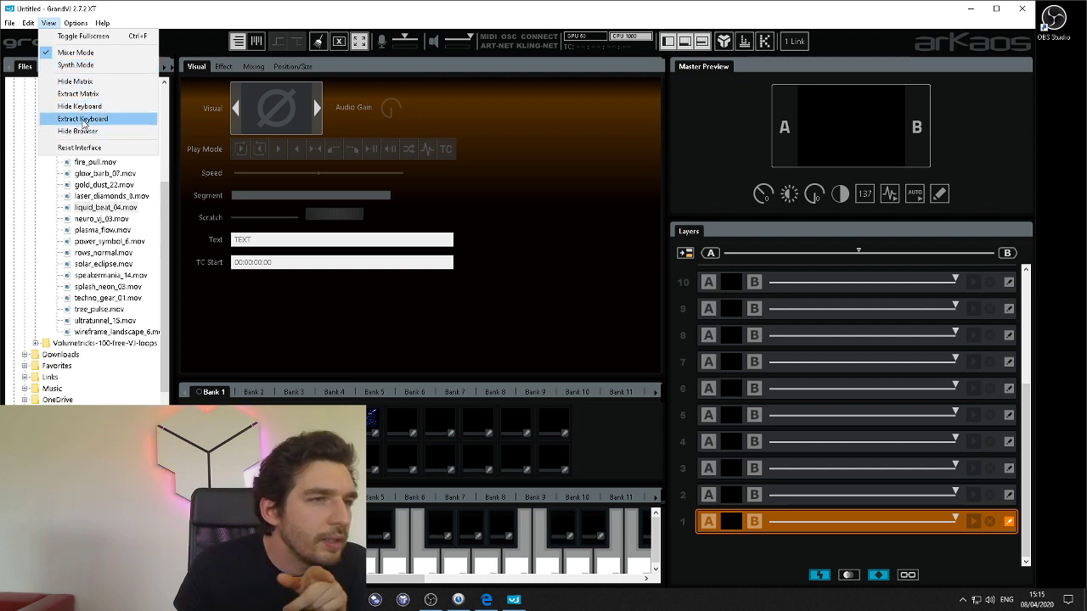
# Step: Hide the keyboard and enlarge the clip matrix area by raising the divider above it
pyautogui.click(81, 107)
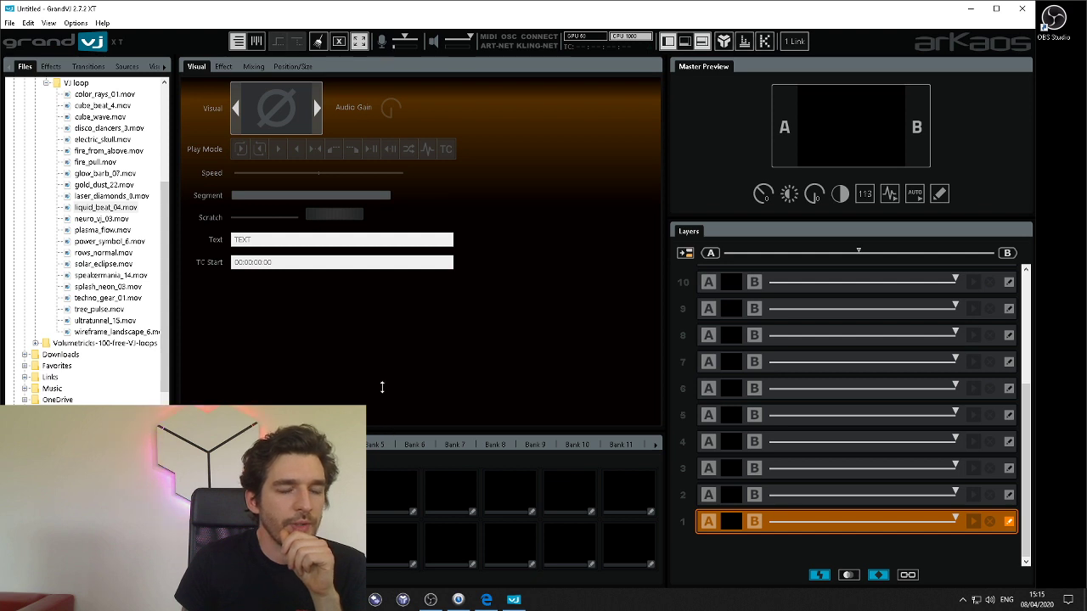
pyautogui.moveTo(382, 387); pyautogui.dragTo(374, 323)
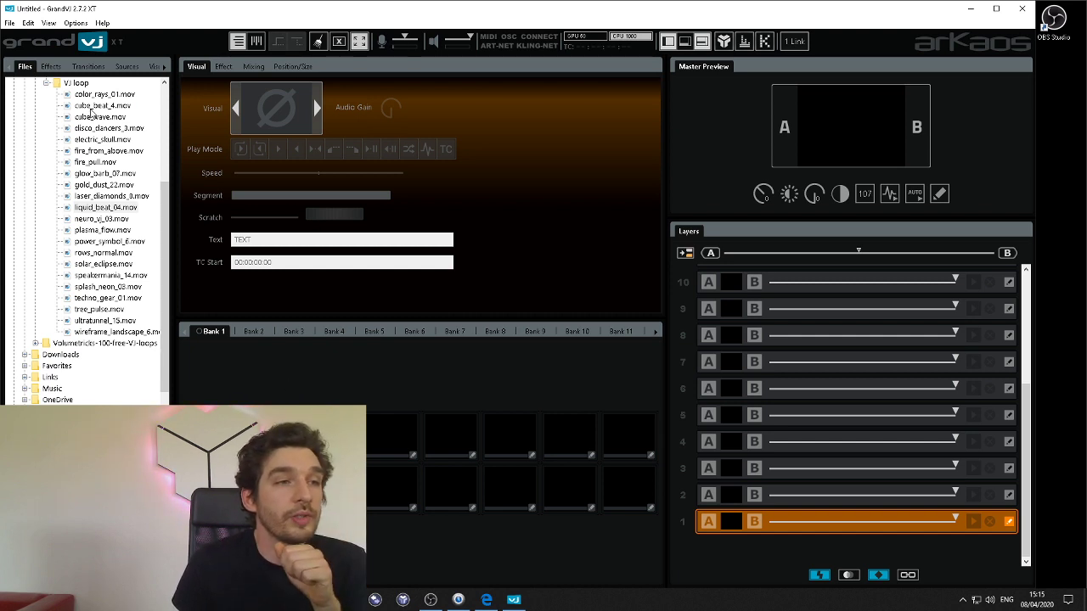
# Step: Load disco_dancers_3.mov and electric_skull.mov into the fourth and fifth Bank 1 cells, and the whole VJ loop folder into Bank 2
pyautogui.click(111, 163)
pyautogui.moveTo(101, 130); pyautogui.dragTo(403, 431)
pyautogui.moveTo(101, 139); pyautogui.dragTo(450, 436)
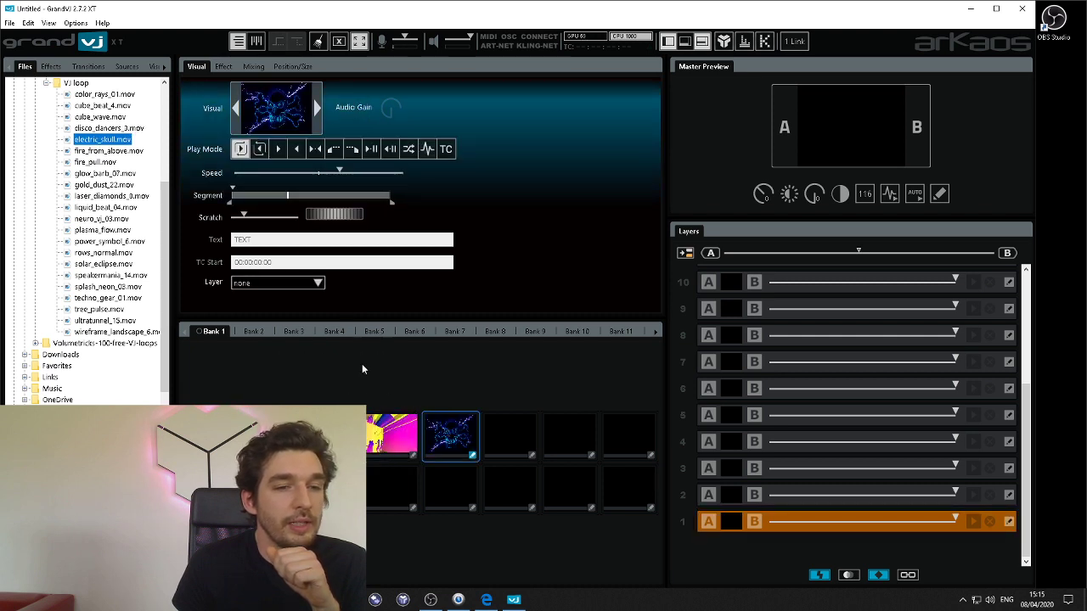
pyautogui.click(253, 332)
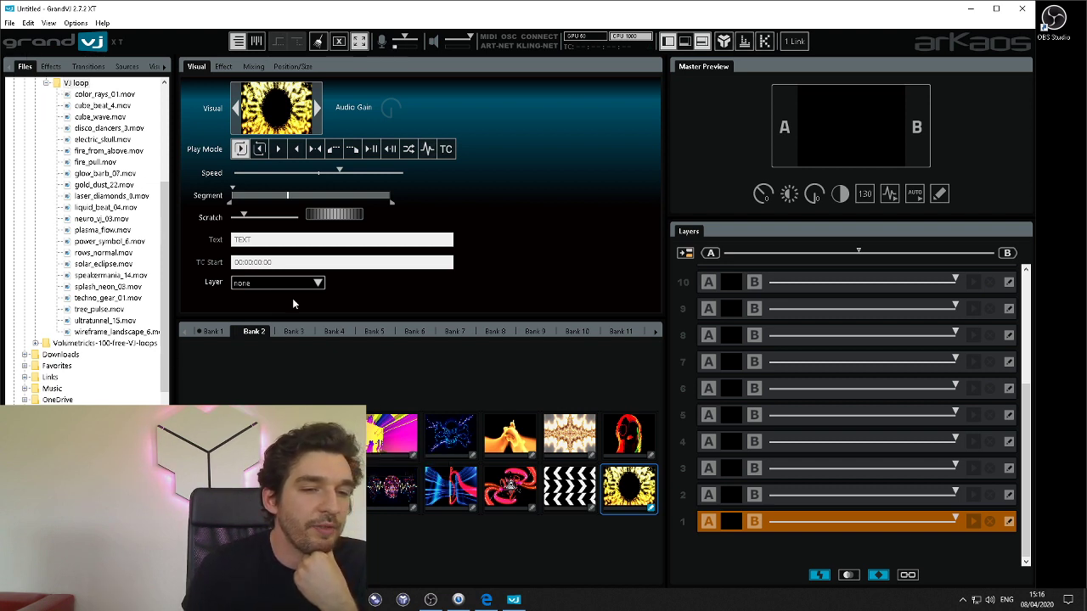
# Step: Set the matrix size to 8 horizontal by 4 vertical and display Bank 2
pyautogui.click(48, 23)
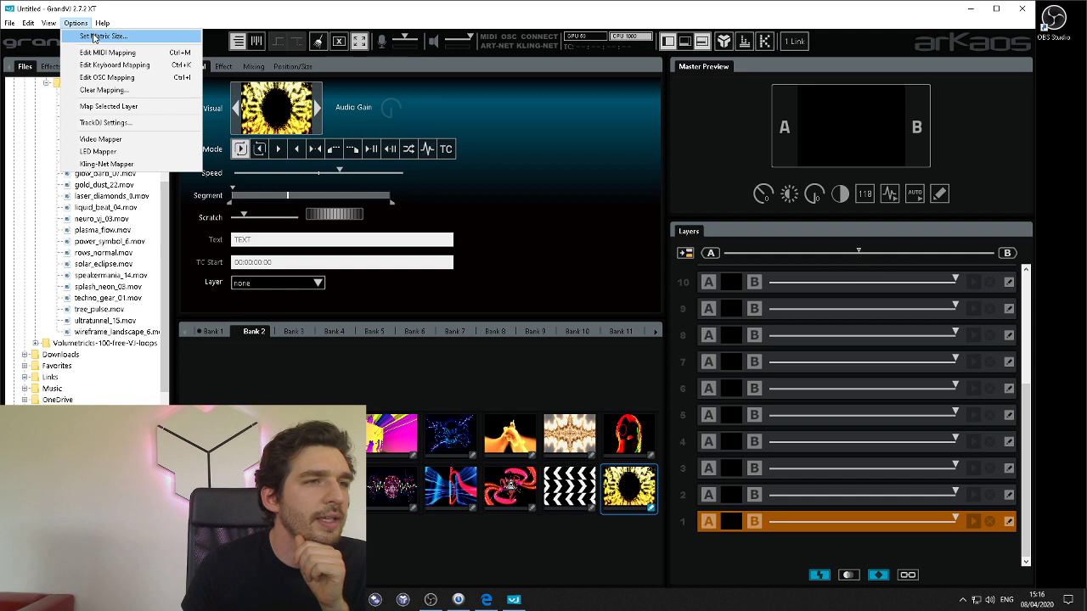
pyautogui.click(93, 37)
pyautogui.doubleClick(513, 308)
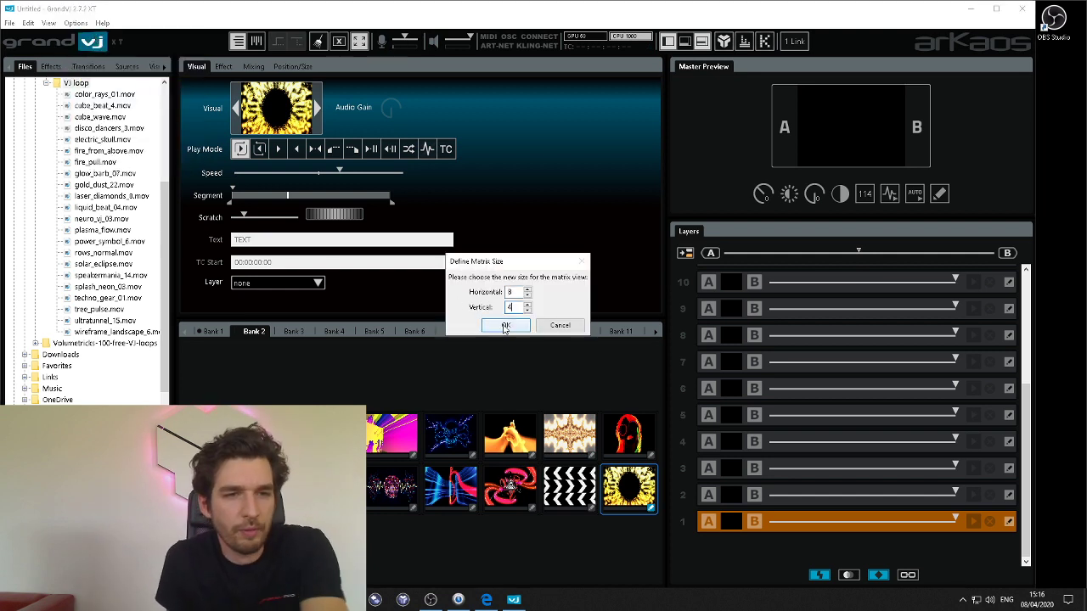
pyautogui.click(506, 325)
pyautogui.click(598, 303)
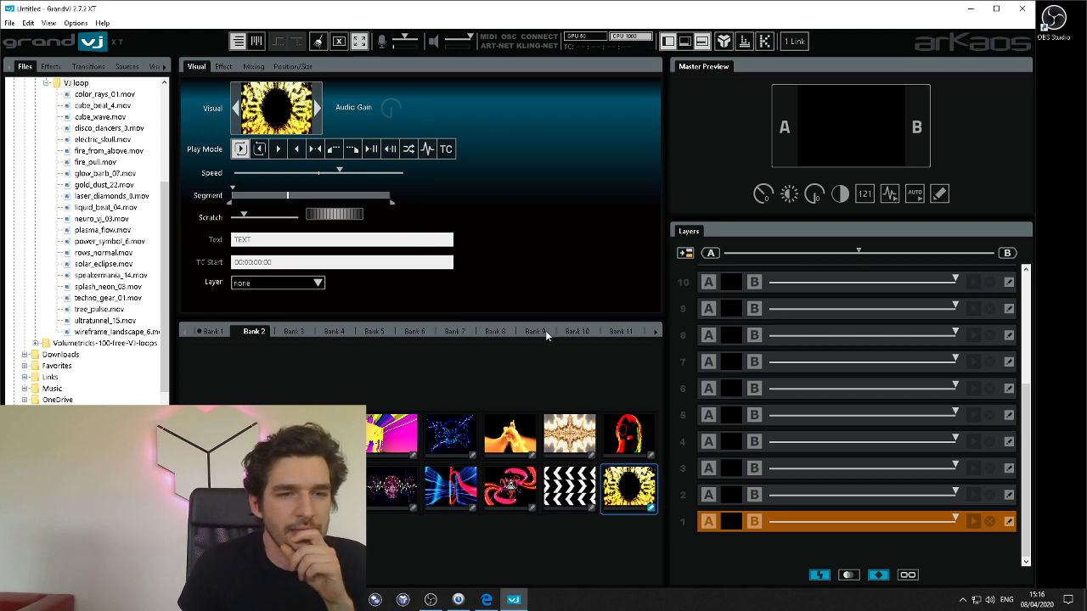
pyautogui.click(252, 331)
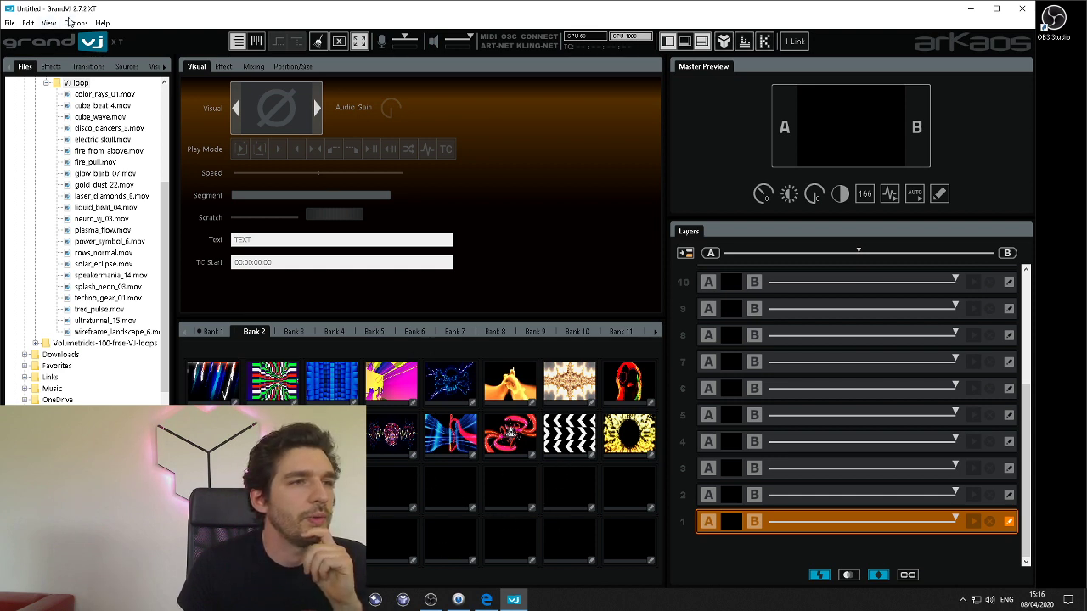
pyautogui.click(73, 23)
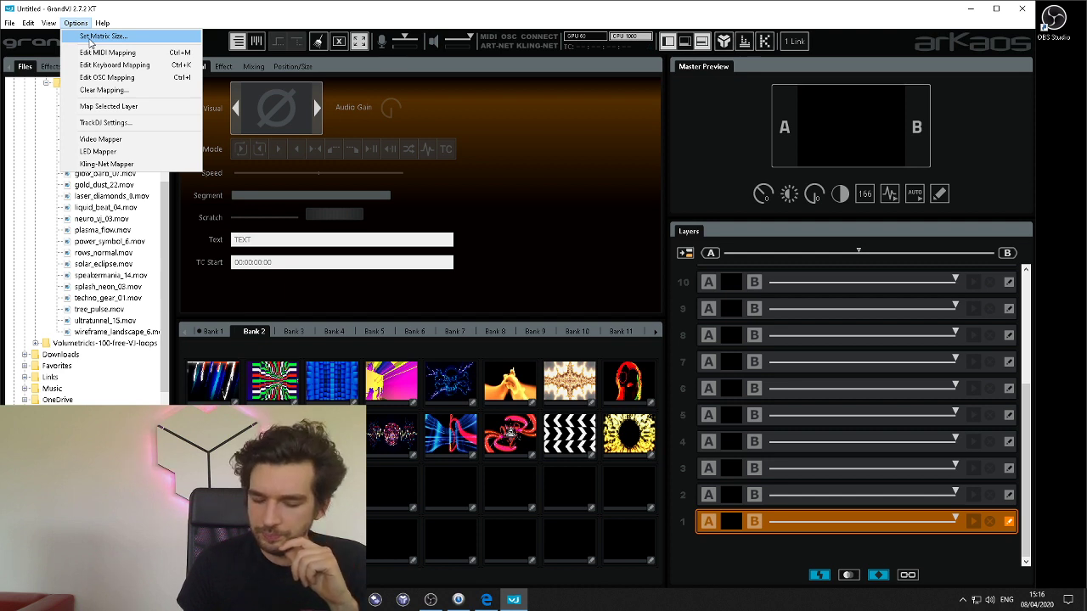
pyautogui.click(549, 180)
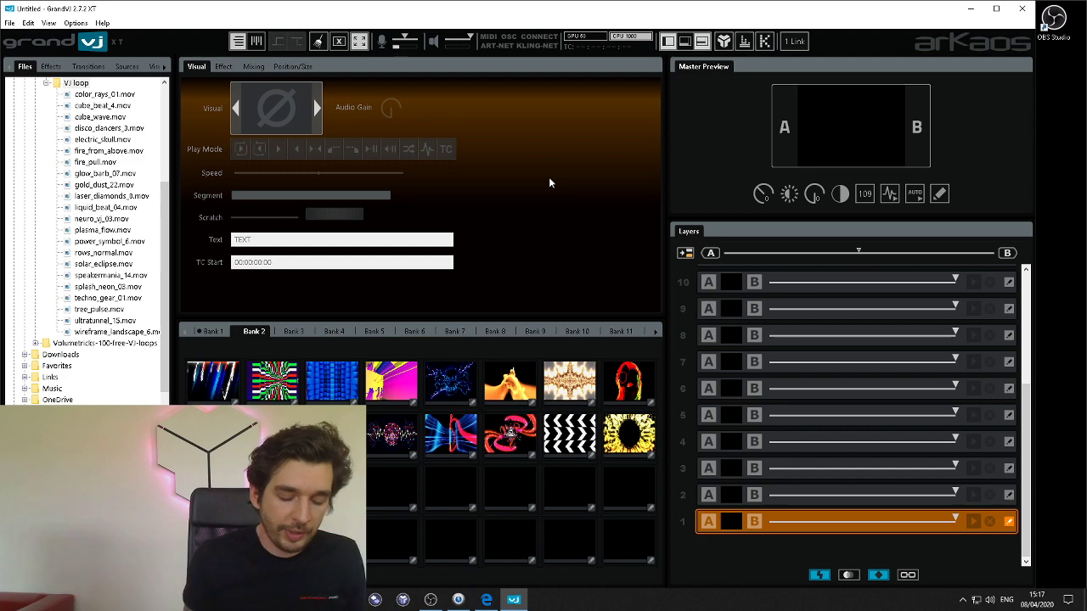
pyautogui.press('alt')
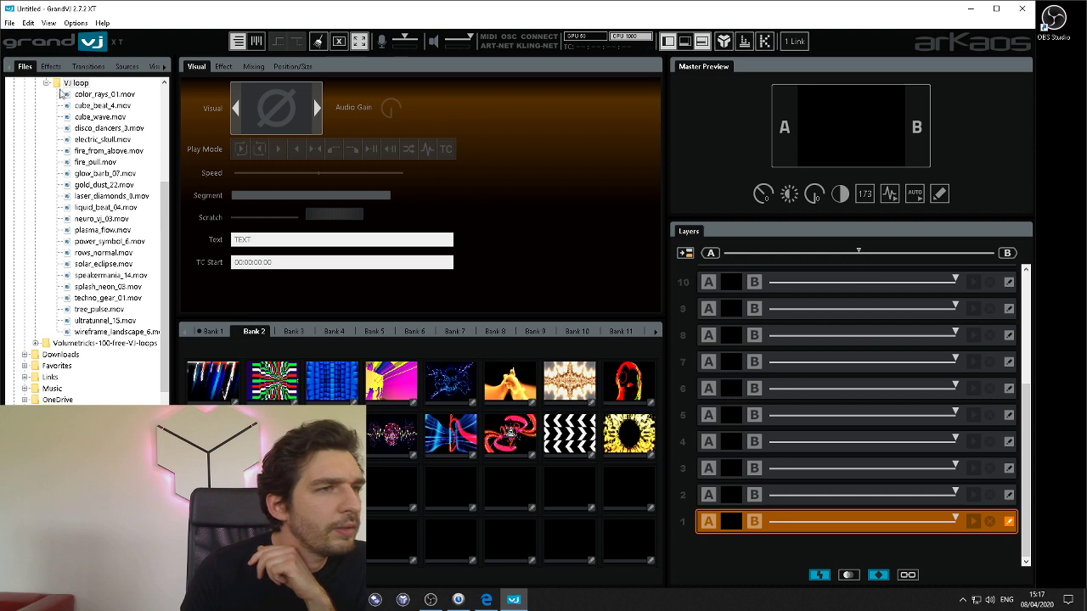
# Step: Create a new set from the Akai APC40 mkII - Mixer mode template without saving the current set
pyautogui.click(12, 22)
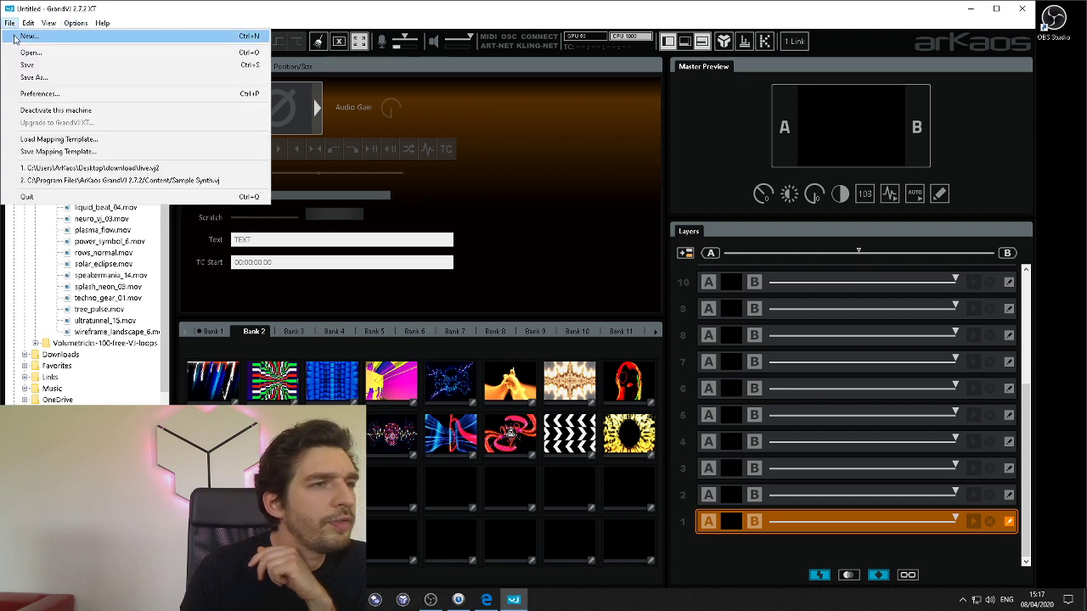
pyautogui.click(20, 37)
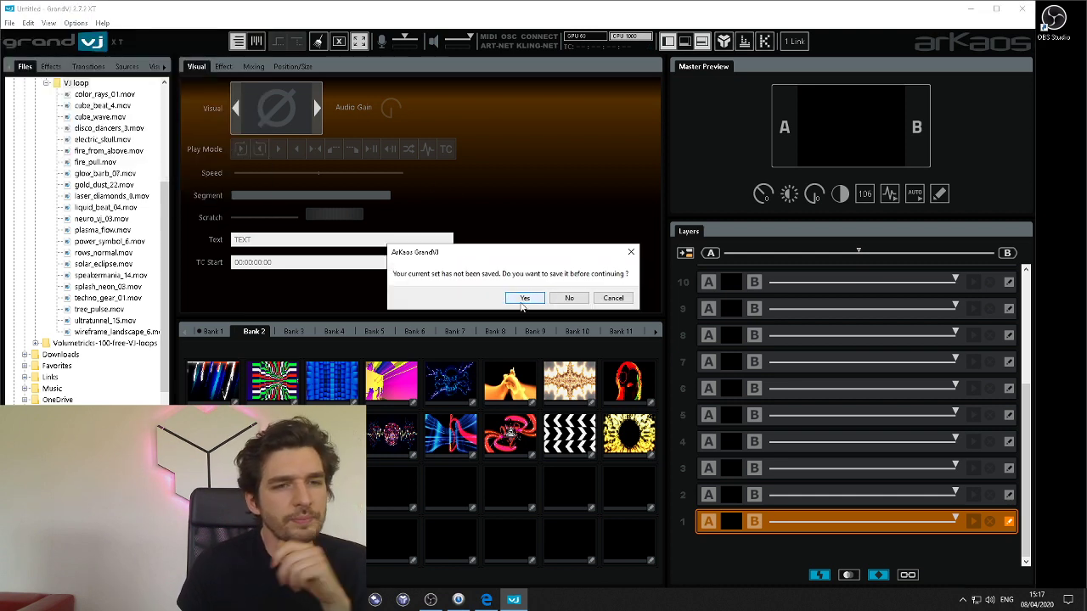
pyautogui.click(561, 302)
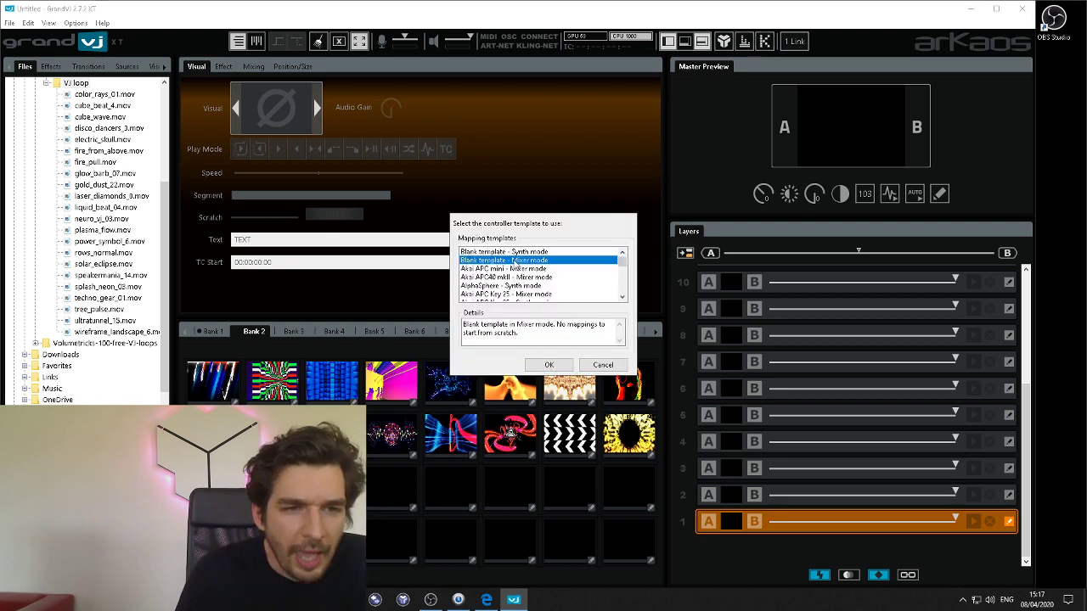
pyautogui.scroll(-3, 514, 264)
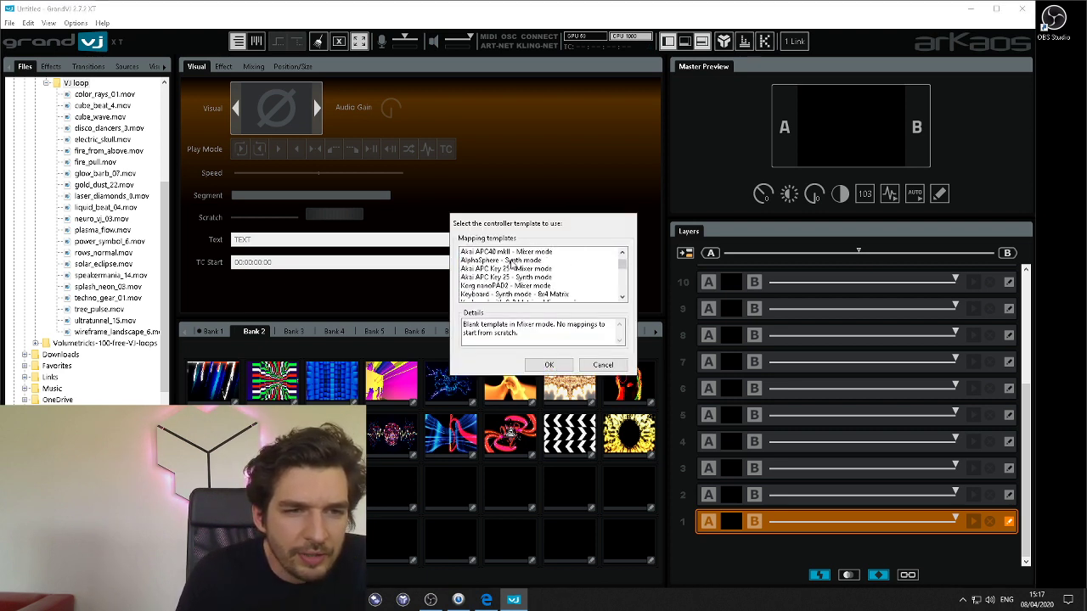
pyautogui.scroll(1, 512, 264)
pyautogui.click(502, 278)
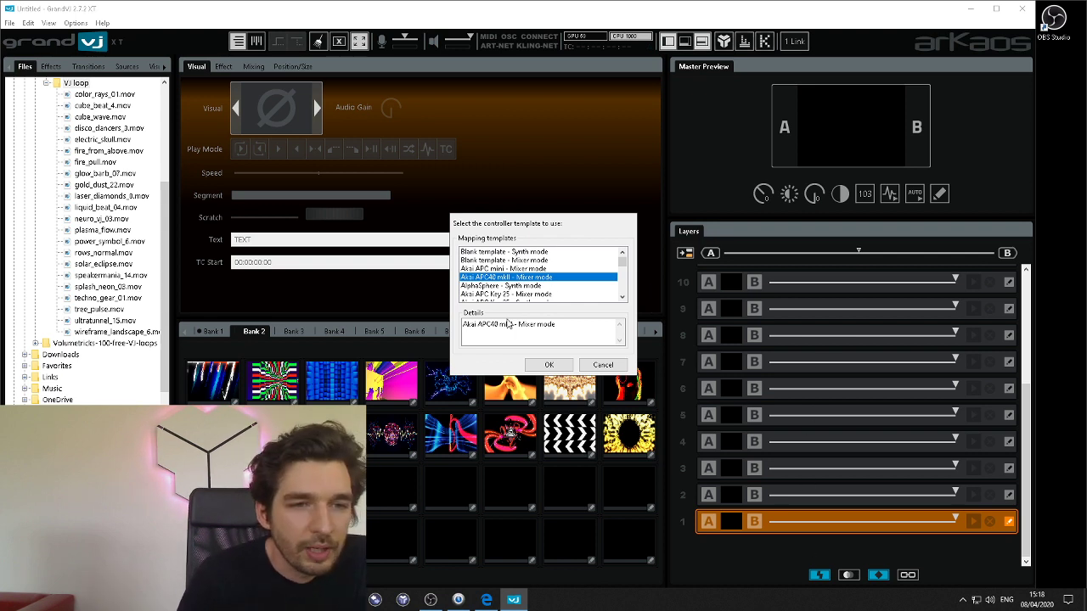
pyautogui.click(544, 366)
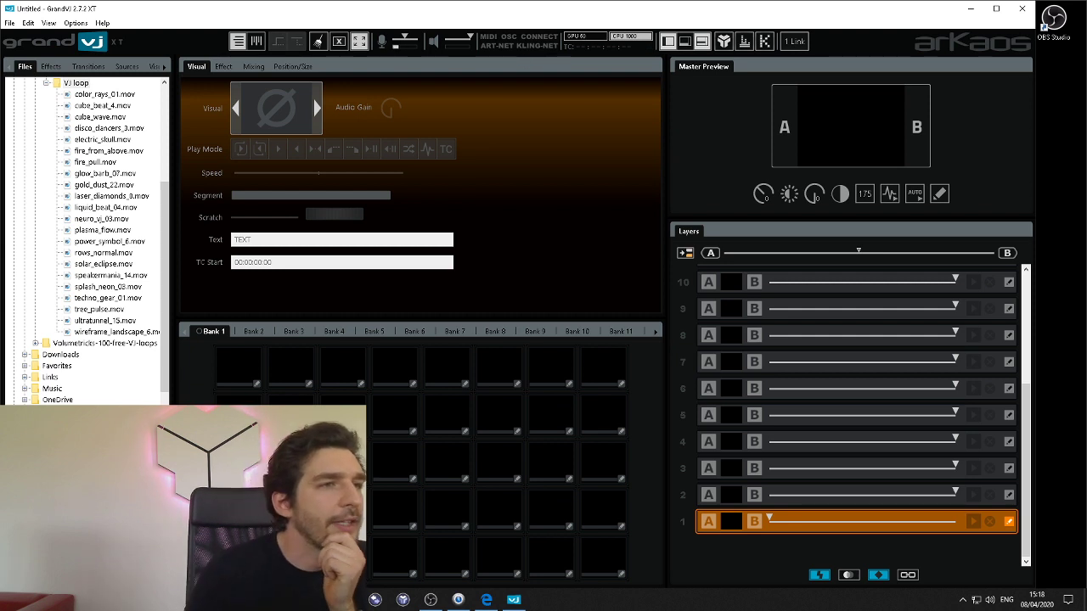
# Step: In the MIDI preferences, try feedback type None and MIDI output None for feedback unit 1, and close without applying
pyautogui.click(10, 23)
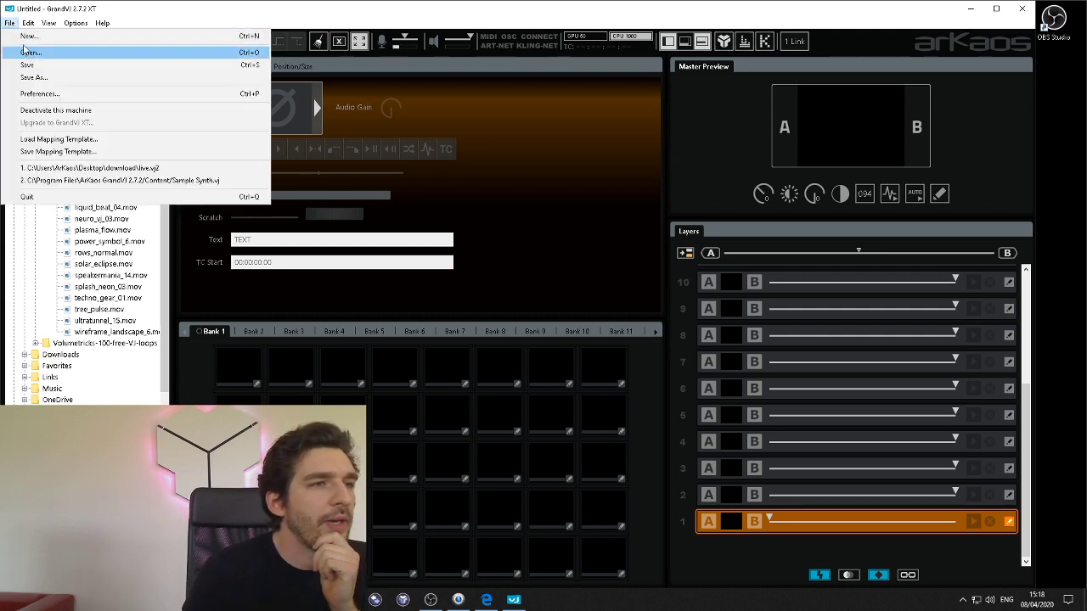
pyautogui.click(40, 93)
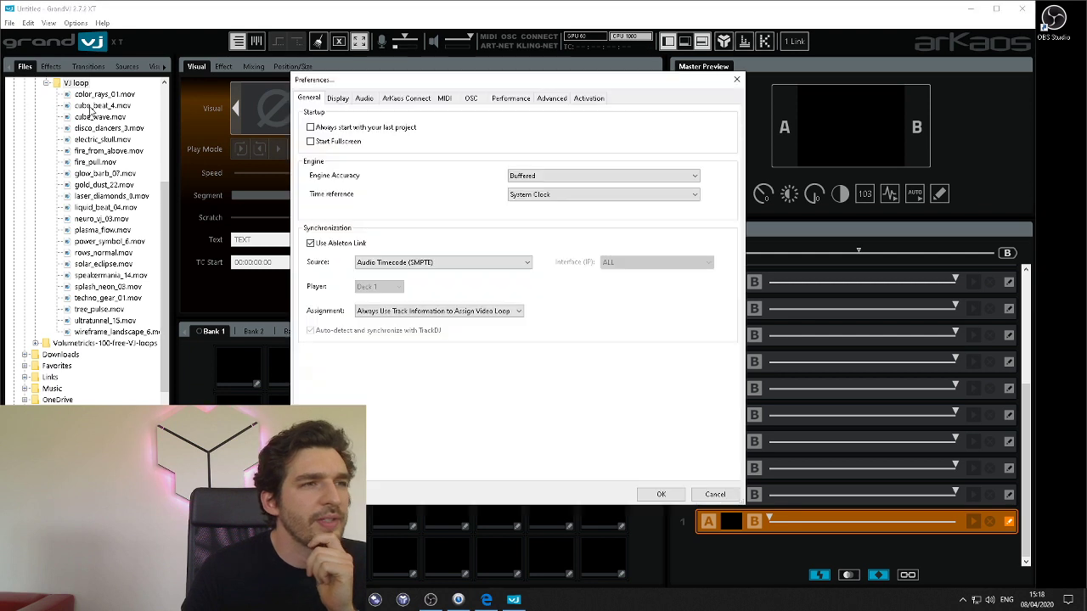
pyautogui.click(444, 99)
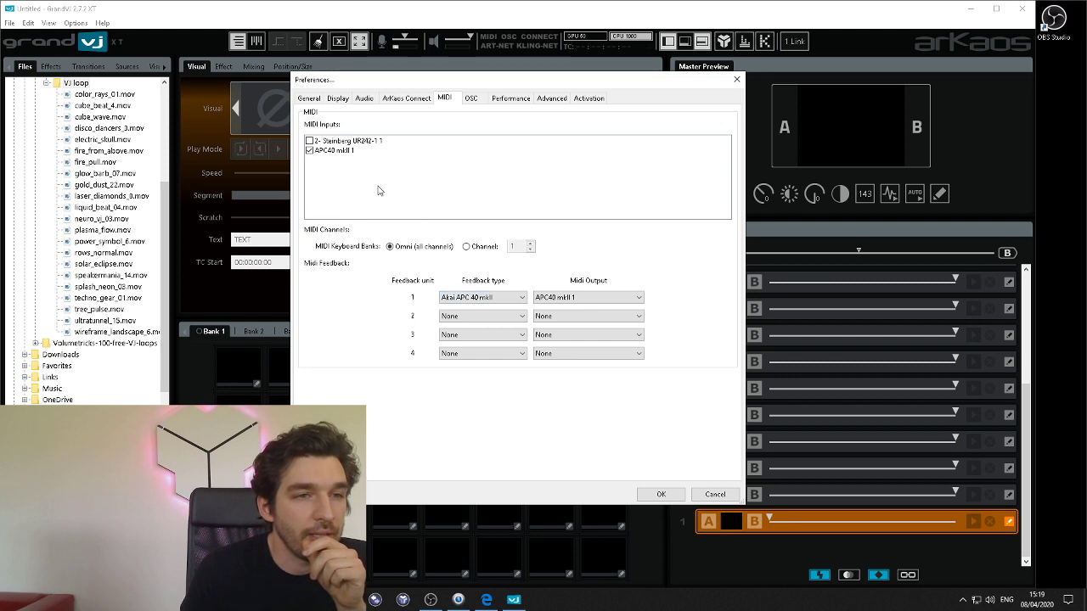
pyautogui.click(472, 298)
pyautogui.click(450, 309)
pyautogui.click(586, 297)
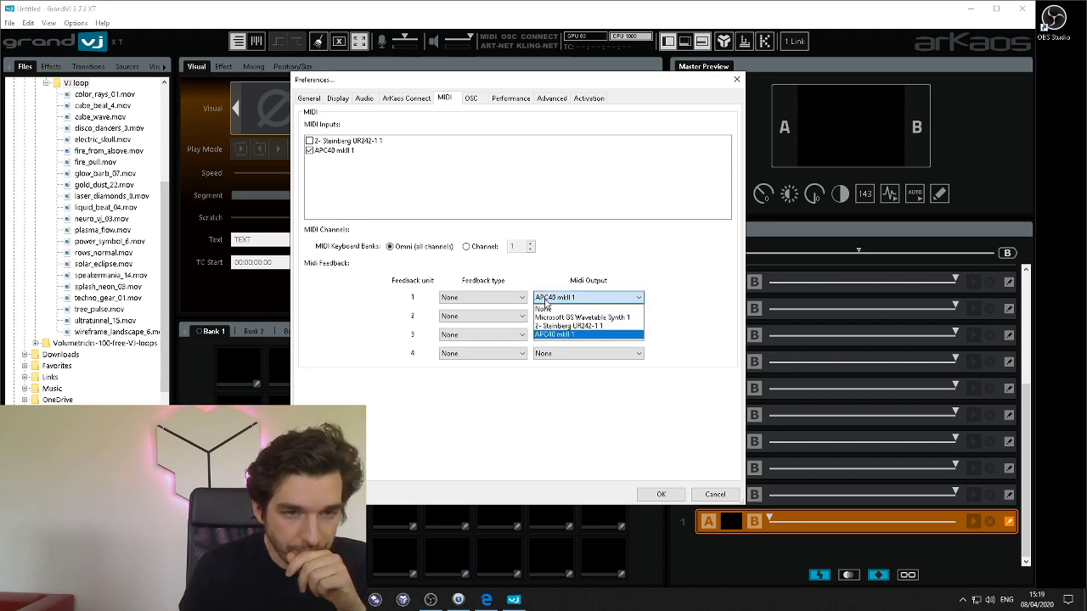
pyautogui.click(543, 309)
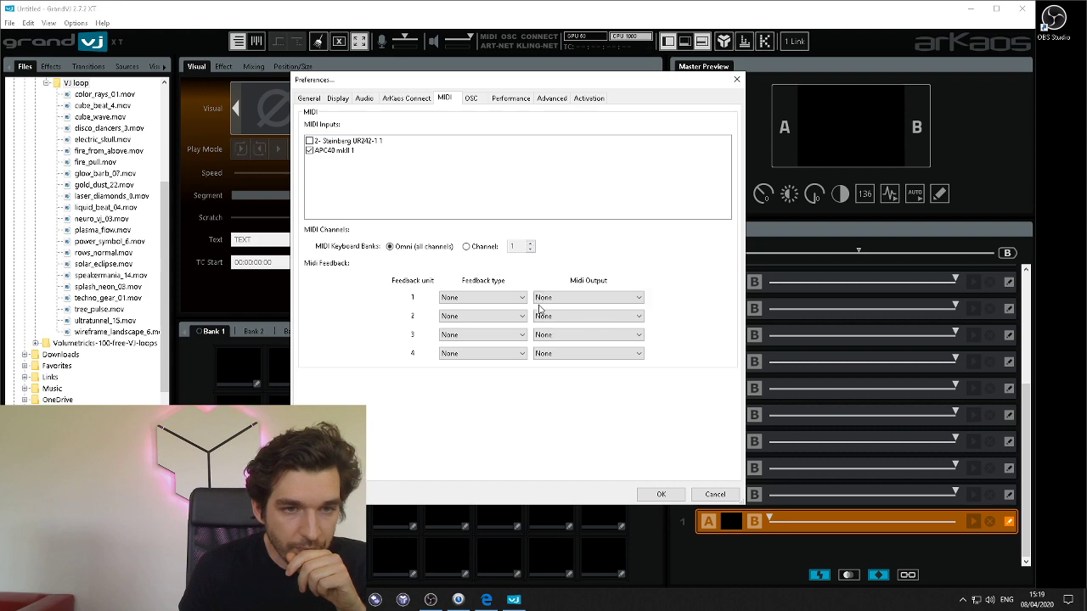
pyautogui.click(736, 79)
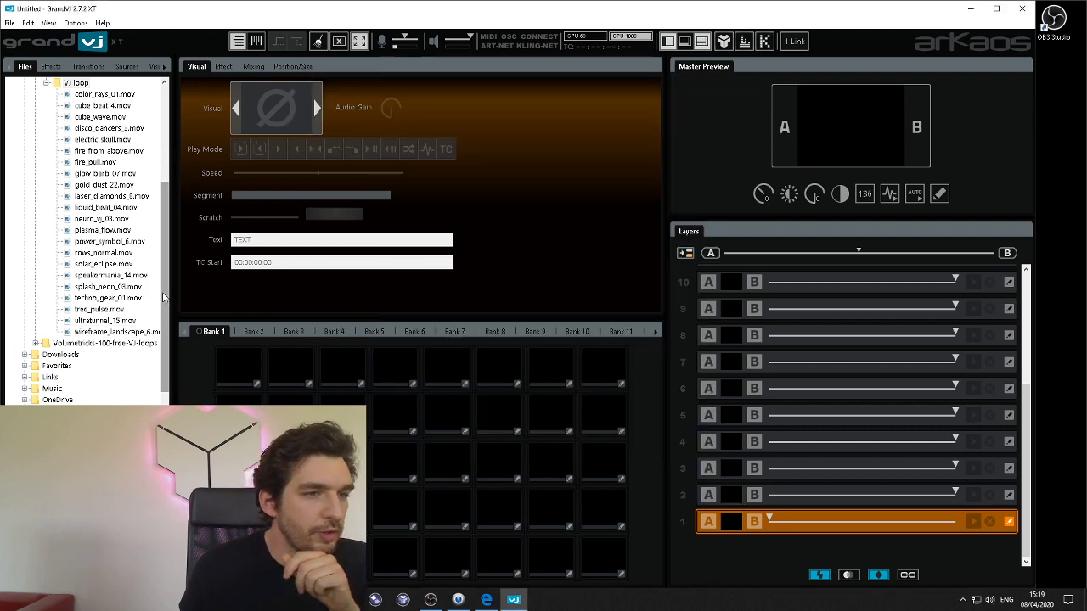
# Step: Load the whole inner VJ loop folder into the Bank 1 matrix starting at the first cell
pyautogui.scroll(2, 167, 242)
pyautogui.scroll(1, 167, 243)
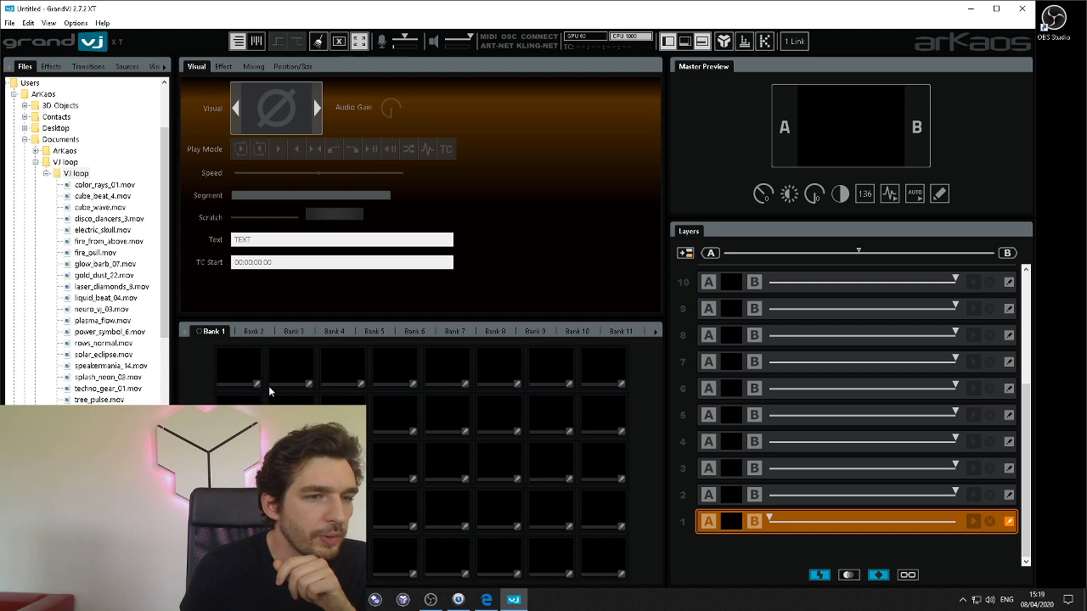
pyautogui.moveTo(60, 176); pyautogui.dragTo(242, 382)
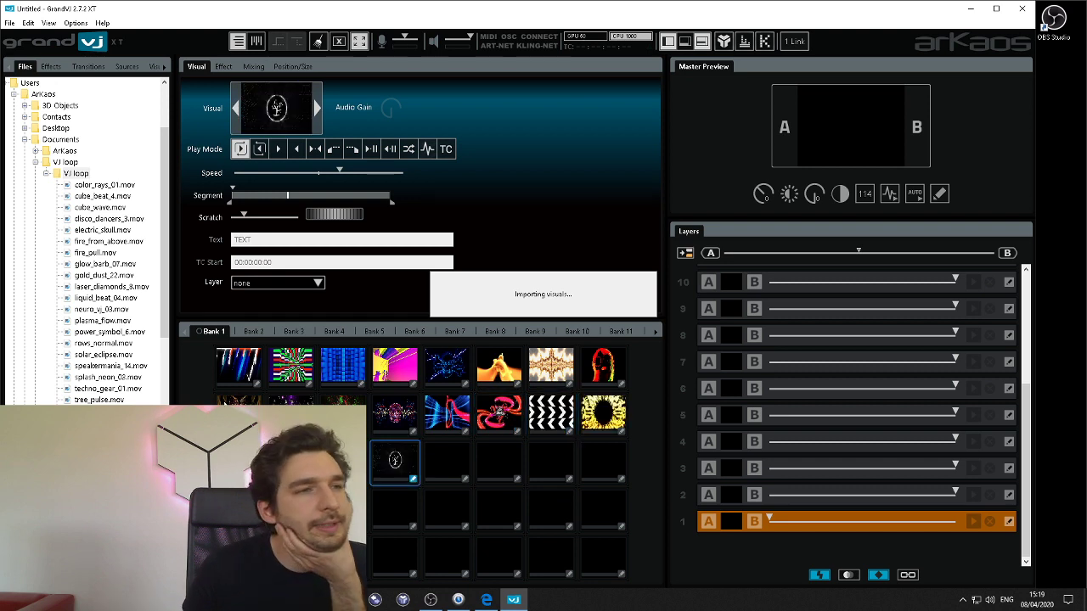
# Step: Load the inner Volumetricks-100-free-VJ-loops folder into the Bank 2 matrix starting at the first cell
pyautogui.click(255, 331)
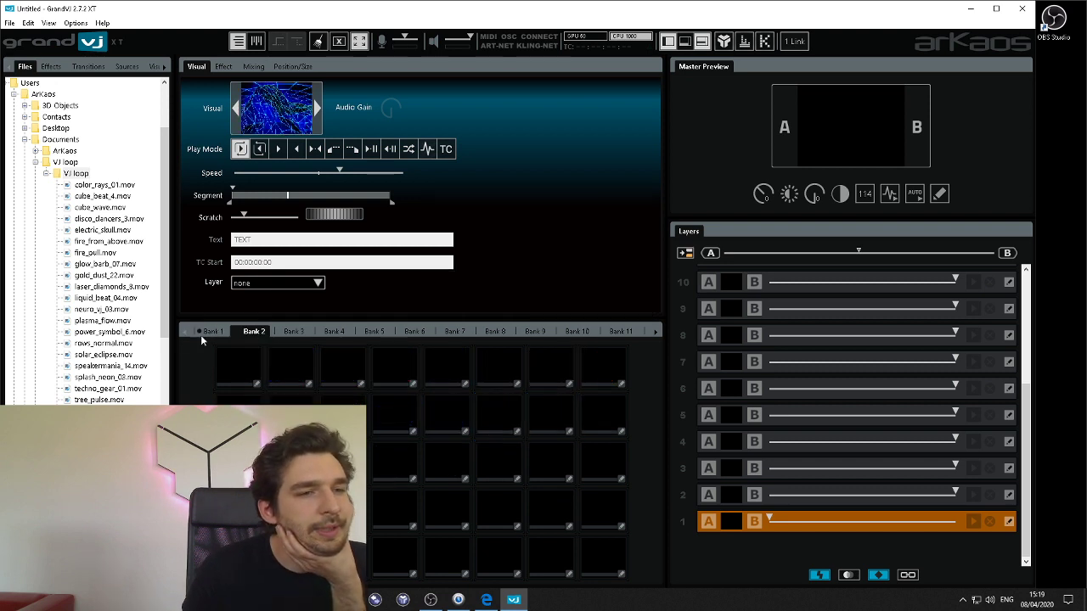
pyautogui.click(46, 173)
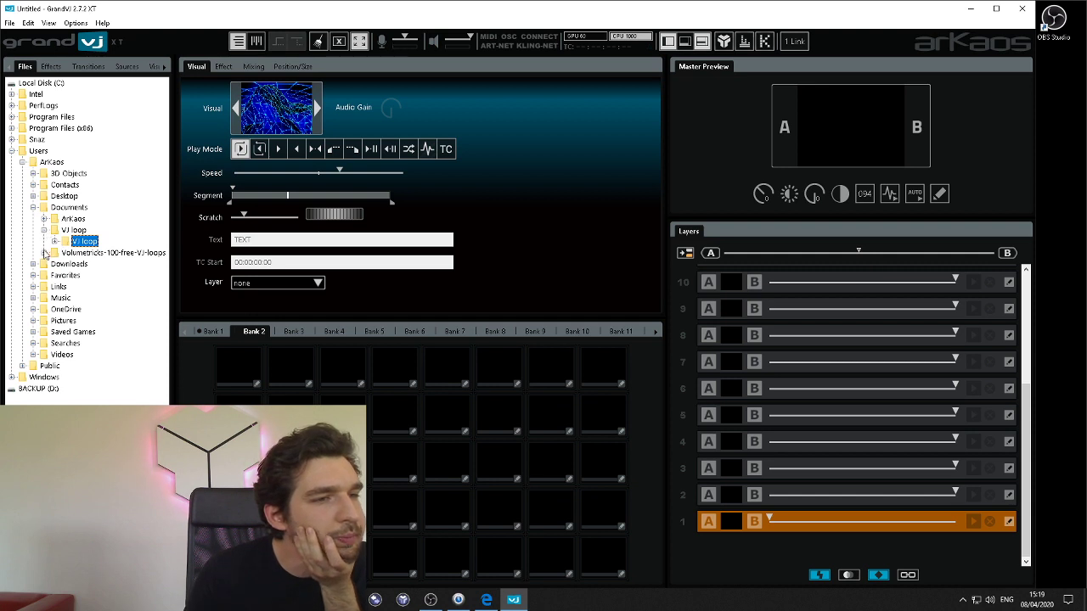
pyautogui.click(46, 253)
pyautogui.click(54, 265)
pyautogui.scroll(-1, 79, 136)
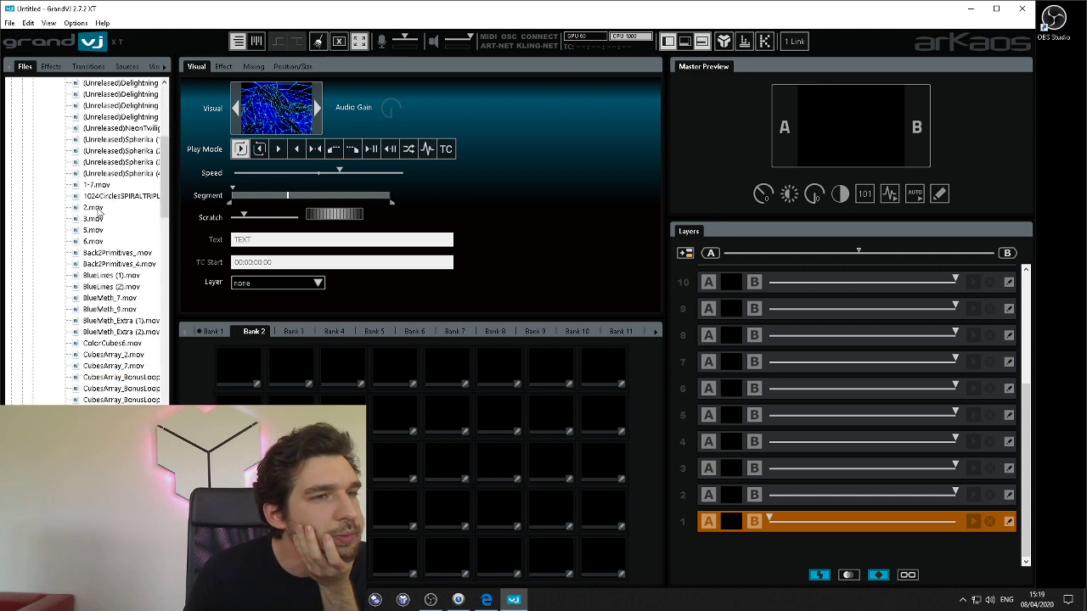
pyautogui.scroll(2, 78, 135)
pyautogui.moveTo(95, 116); pyautogui.dragTo(245, 374)
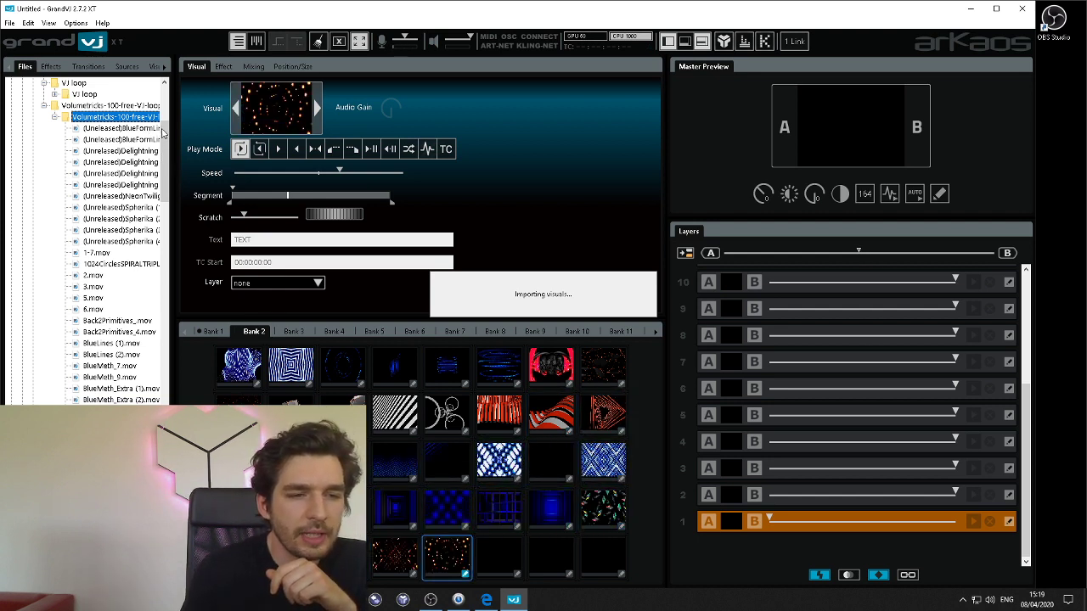
# Step: Collapse the inner Volumetricks folder, the ArKaos folder and the Users folder in the file tree
pyautogui.scroll(3, 165, 136)
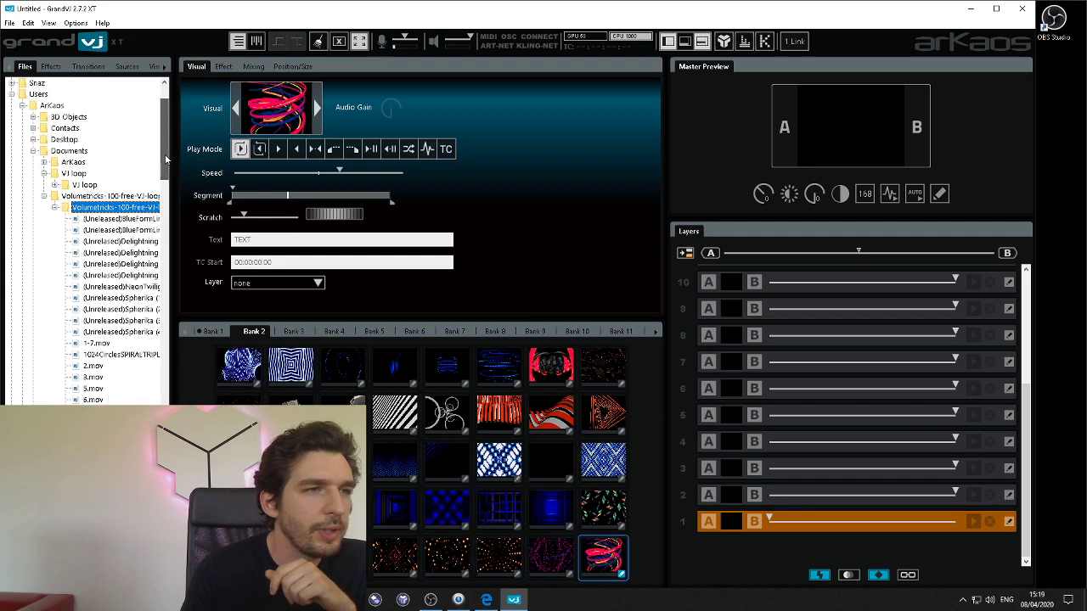
pyautogui.click(55, 207)
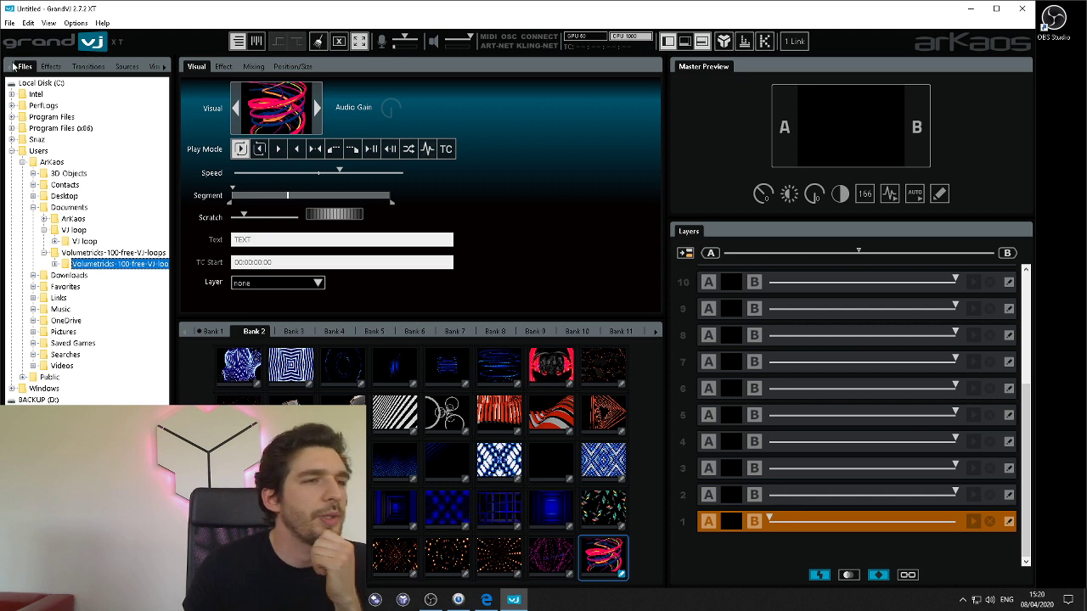
pyautogui.click(22, 162)
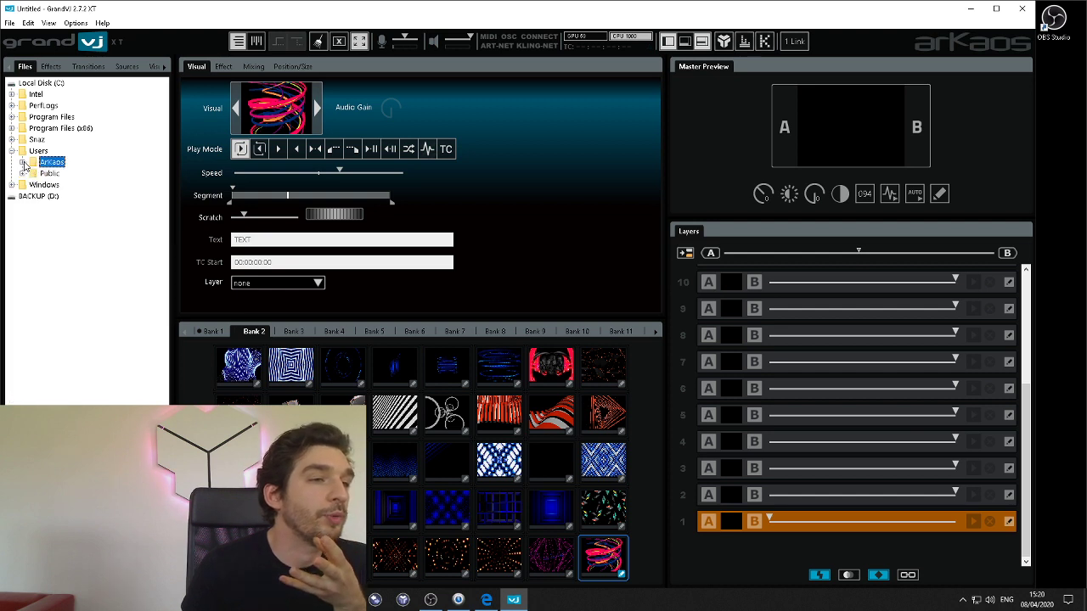
pyautogui.click(12, 151)
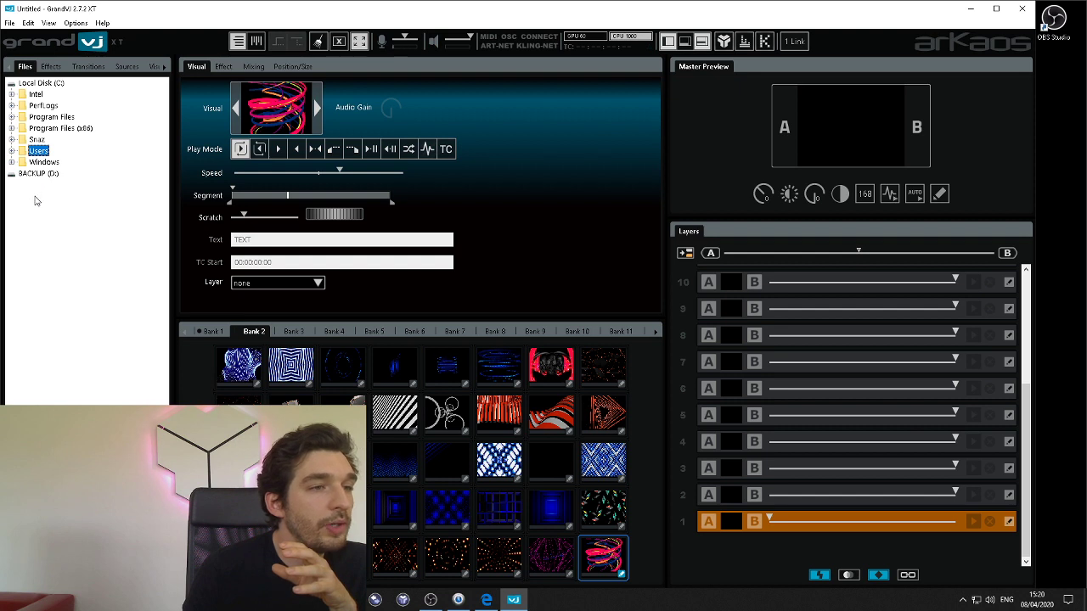
# Step: Display Bank 3 in the matrix and look through the BACKUP (D:) drive in the file tree, collapsing it again
pyautogui.click(295, 331)
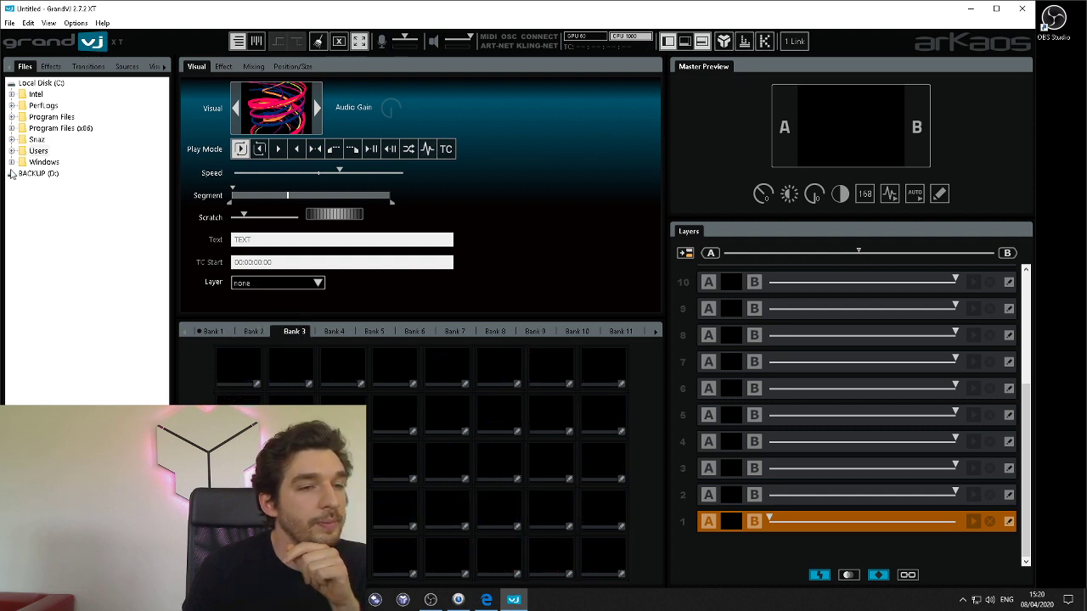
pyautogui.click(43, 214)
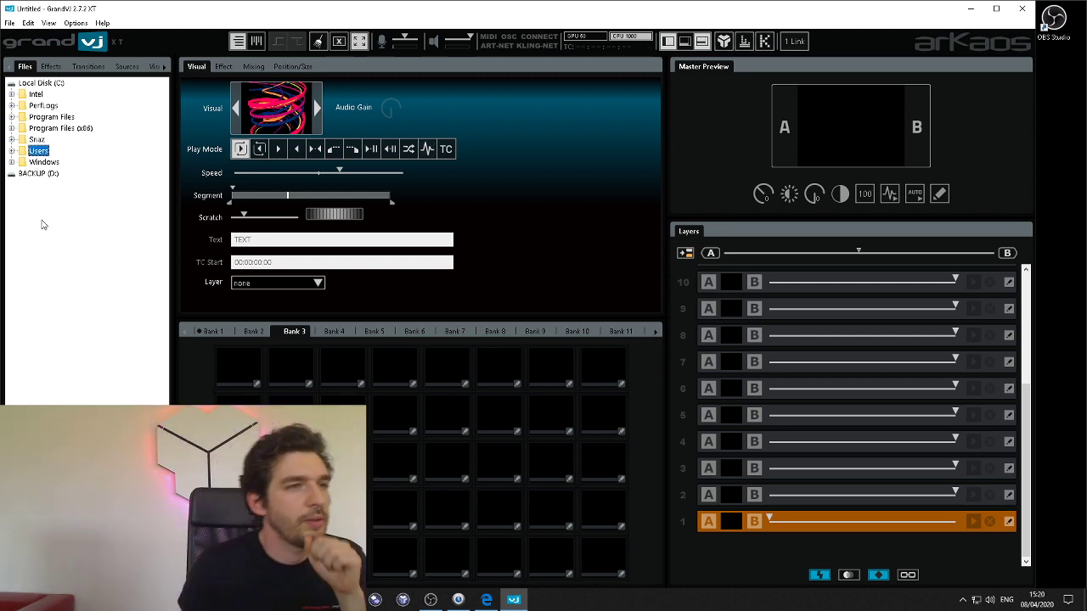
pyautogui.click(50, 66)
pyautogui.click(25, 66)
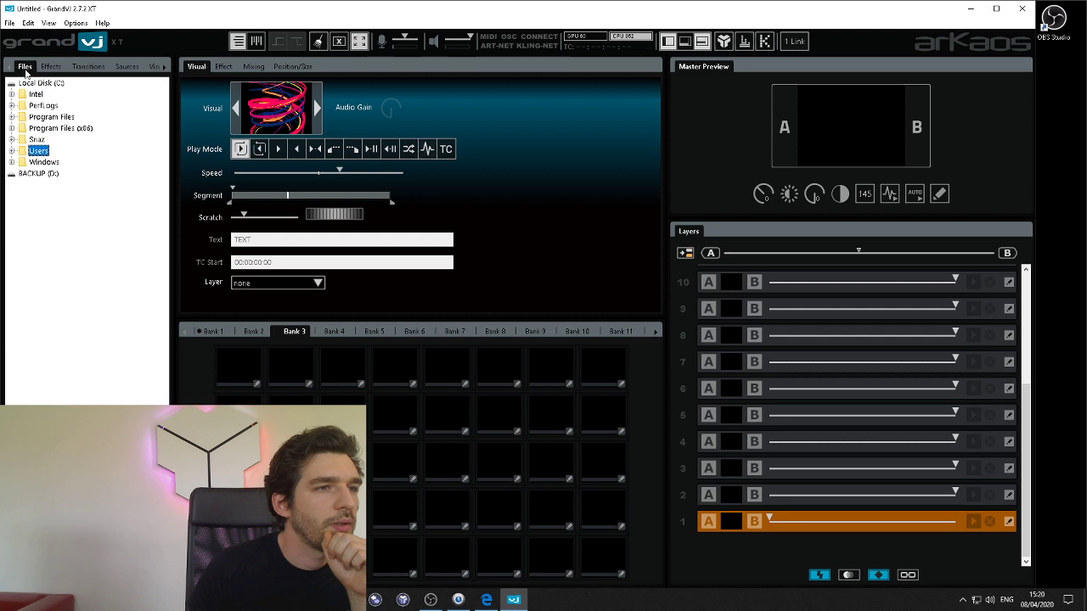
pyautogui.doubleClick(19, 174)
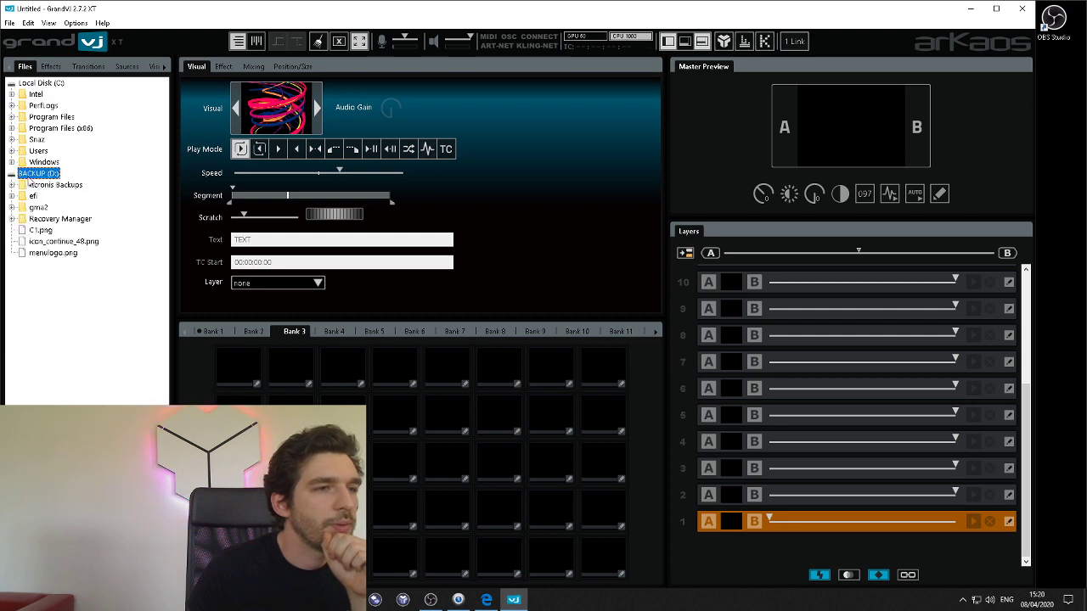
pyautogui.doubleClick(25, 177)
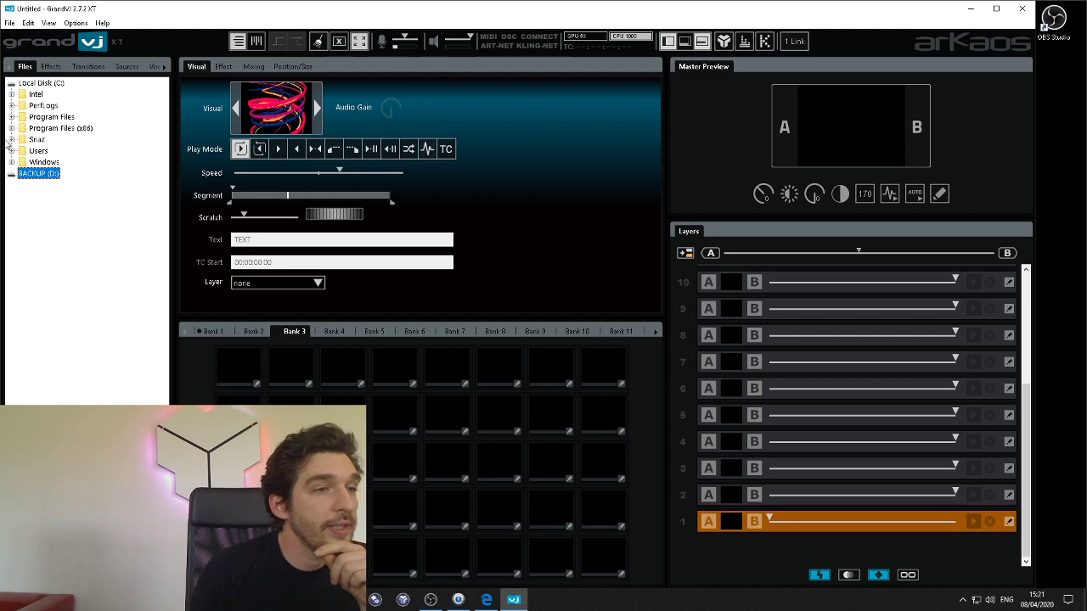
# Step: Expand Users, ArKaos and Documents in the file tree and select the VJ loop folder
pyautogui.click(12, 150)
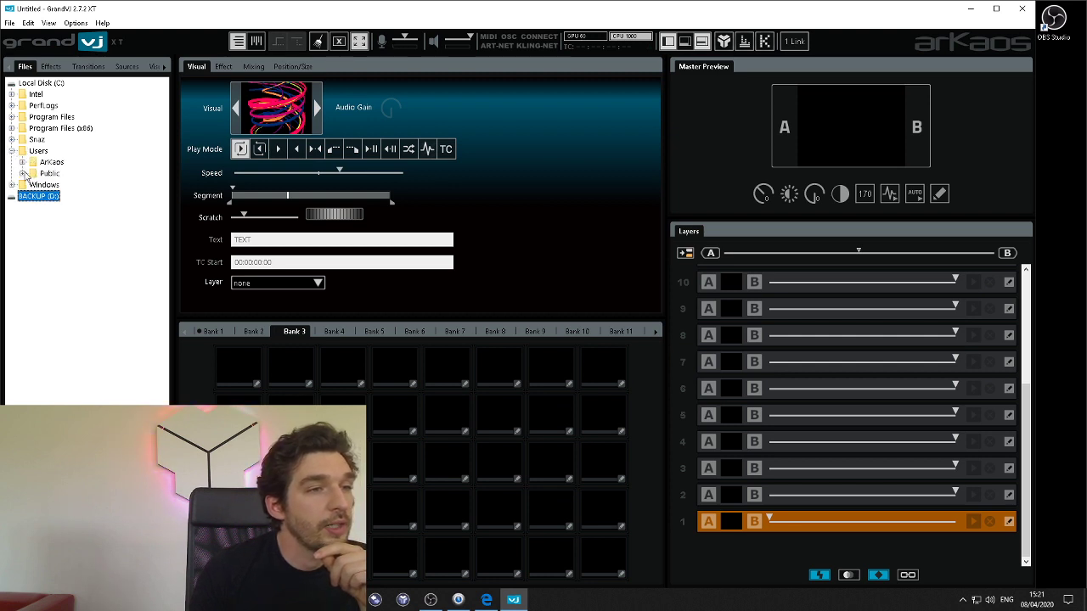
pyautogui.click(23, 163)
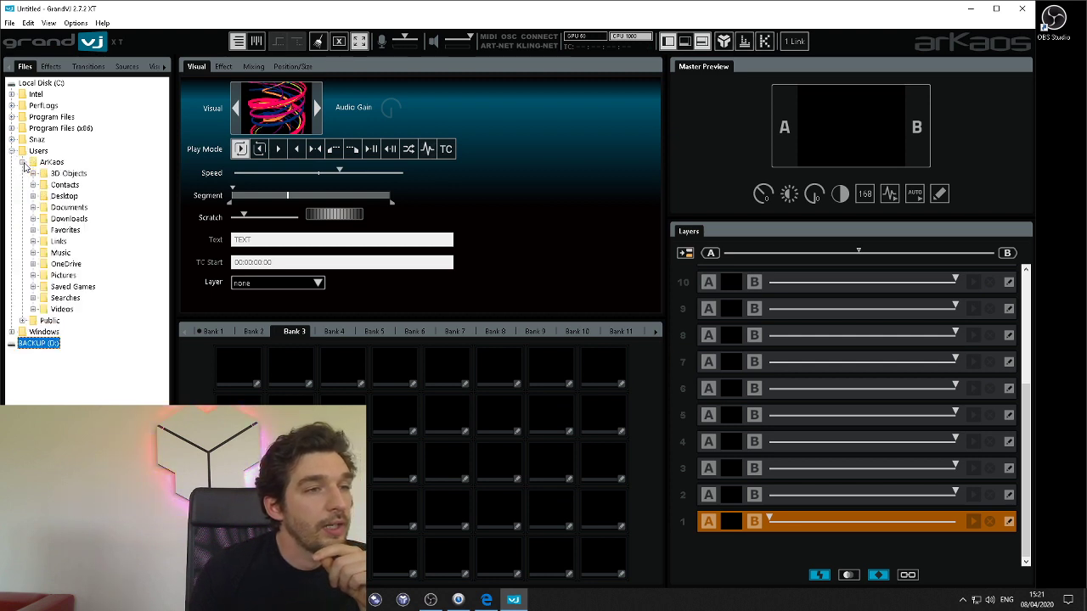
pyautogui.click(33, 207)
pyautogui.click(68, 231)
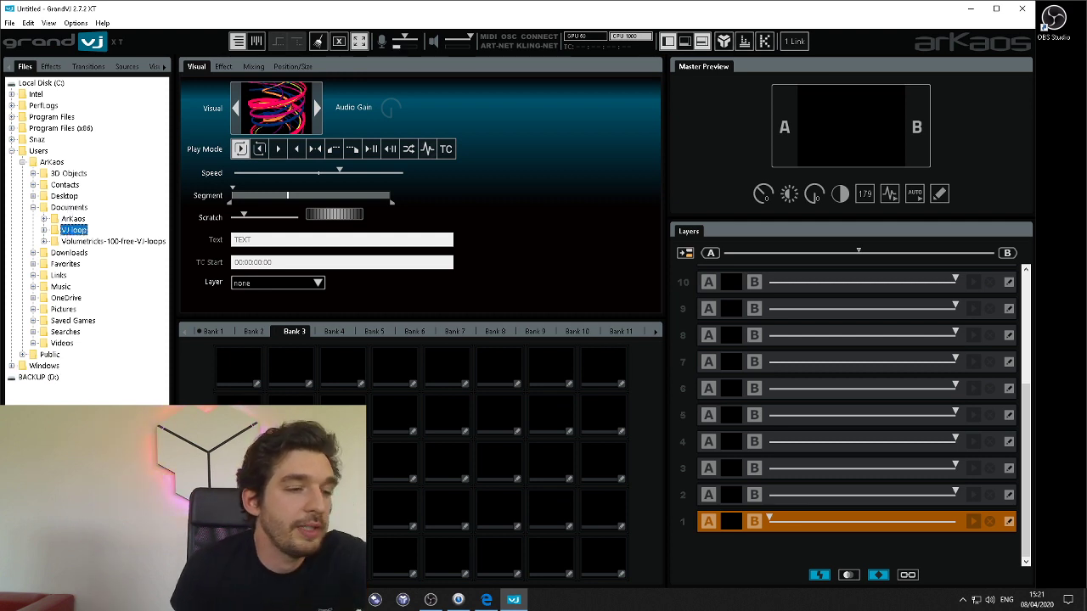
# Step: Open File Explorer, view the clip files in the inner VJ loop folder under Documents, and return to GrandVJ
pyautogui.press('super')
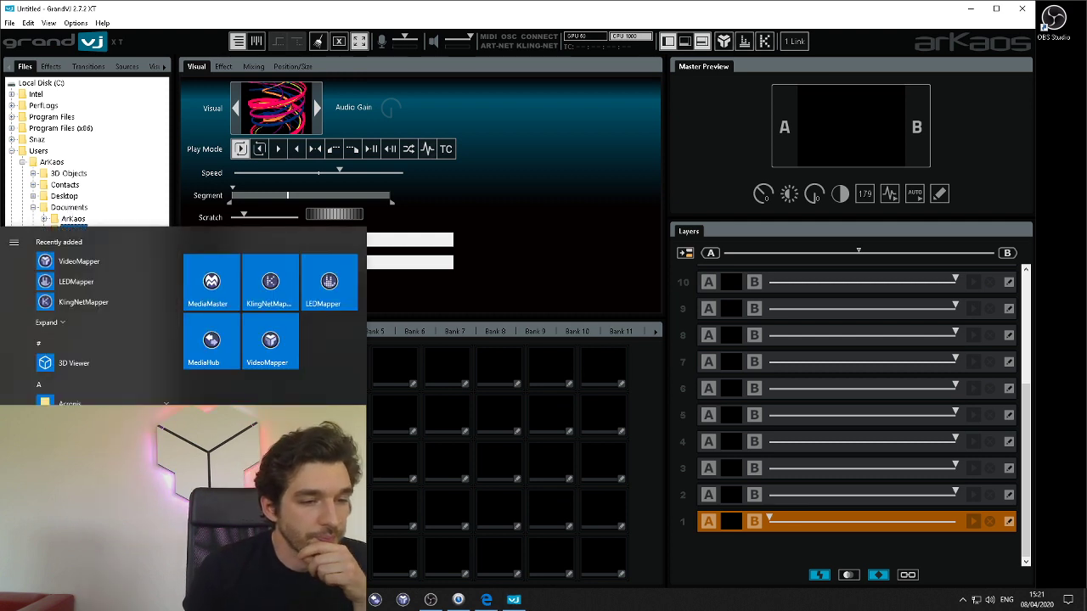
pyautogui.press('super+e')
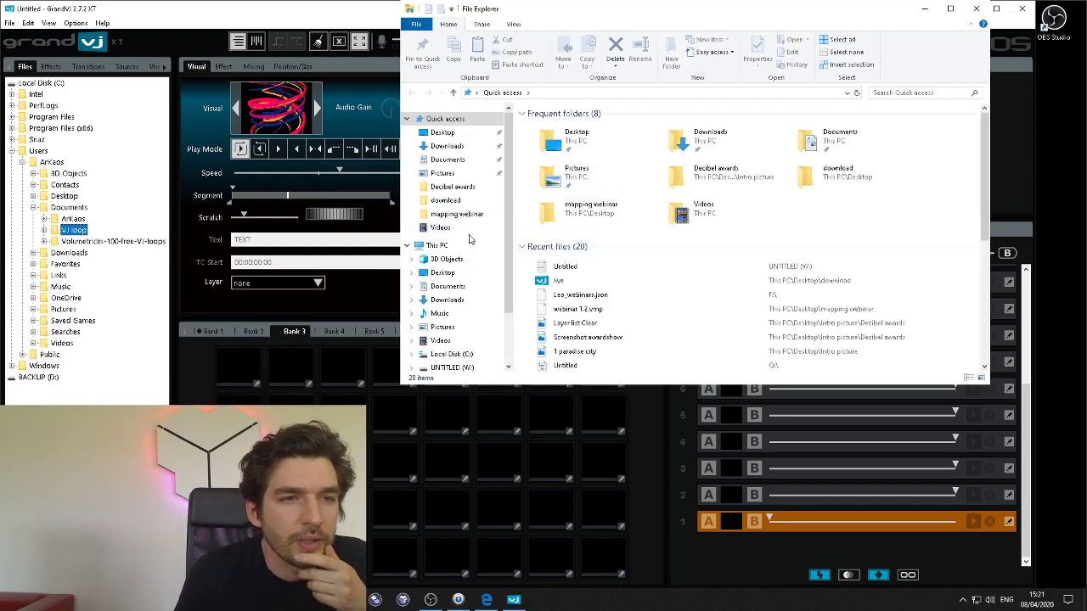
pyautogui.click(447, 286)
pyautogui.click(543, 141)
pyautogui.doubleClick(544, 141)
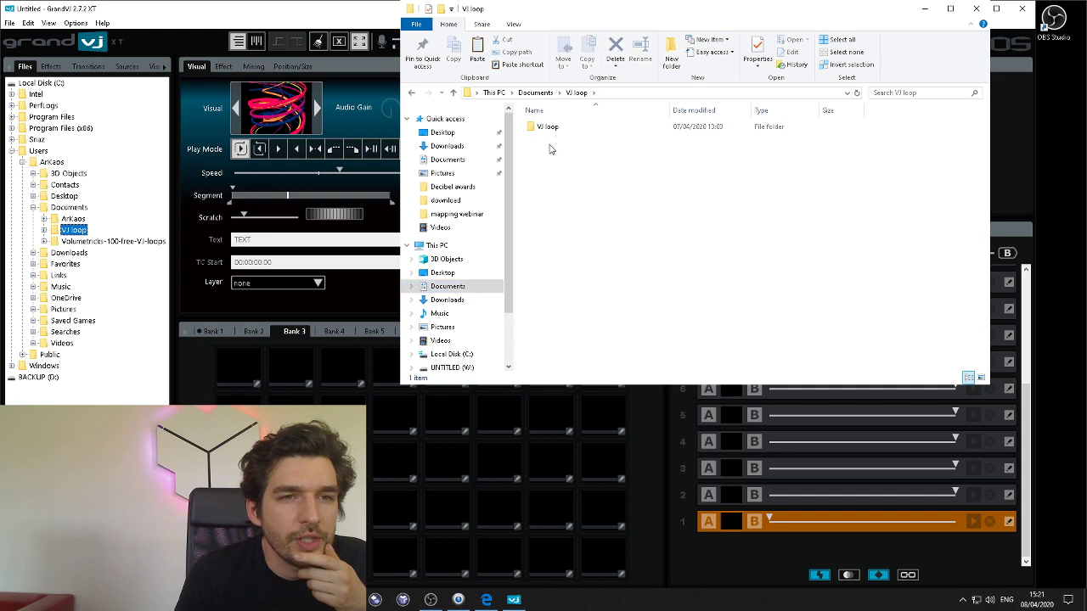
pyautogui.click(546, 128)
pyautogui.doubleClick(546, 127)
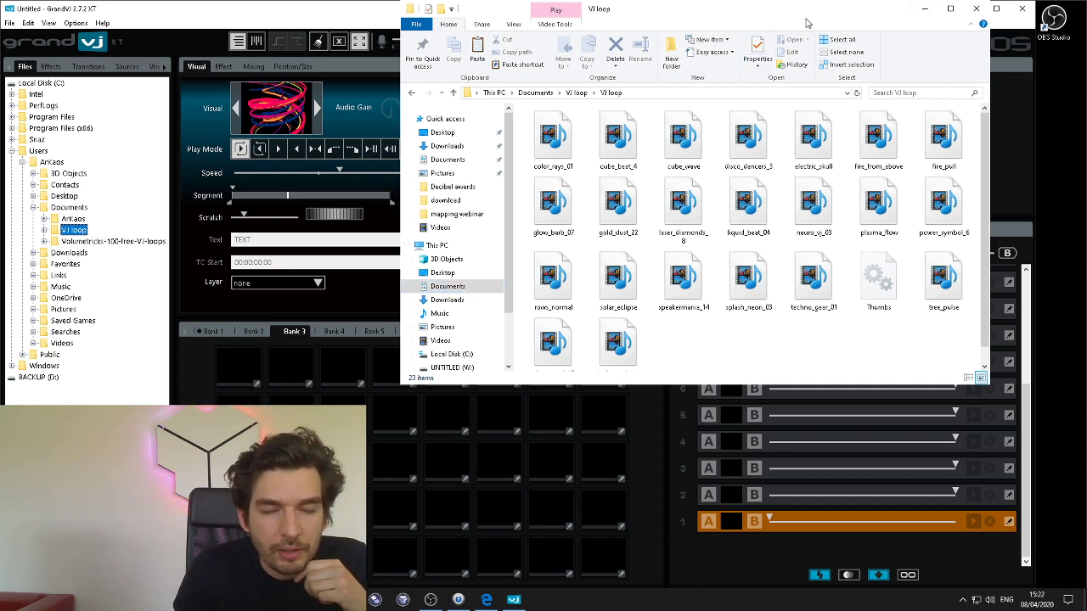
pyautogui.hotkey('alt', 'Tab')
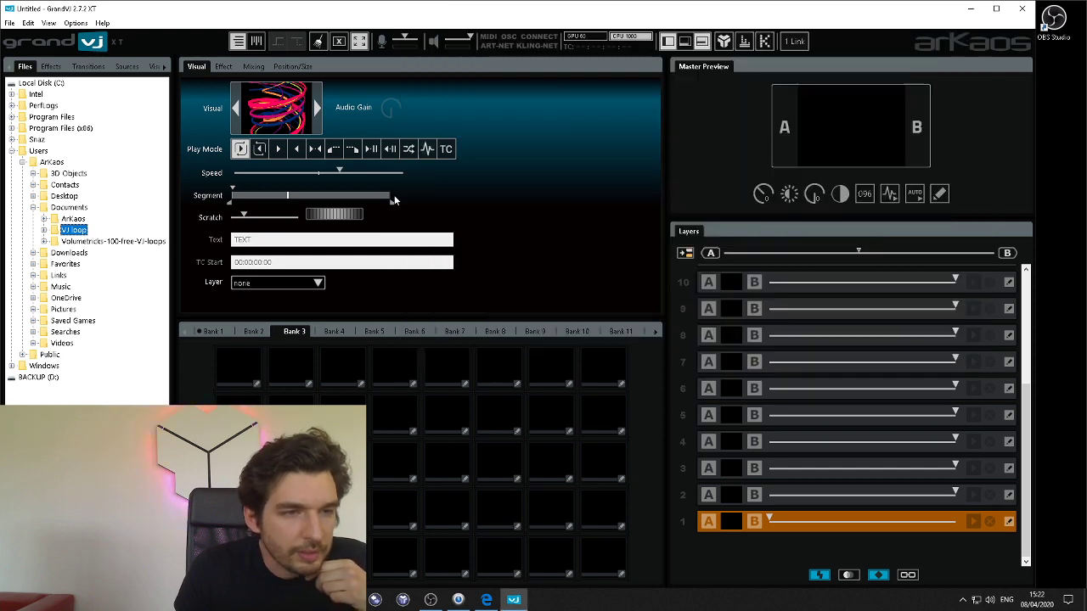
# Step: Look at the clips loaded in Bank 2 and return the matrix to Bank 1
pyautogui.click(207, 332)
pyautogui.click(232, 333)
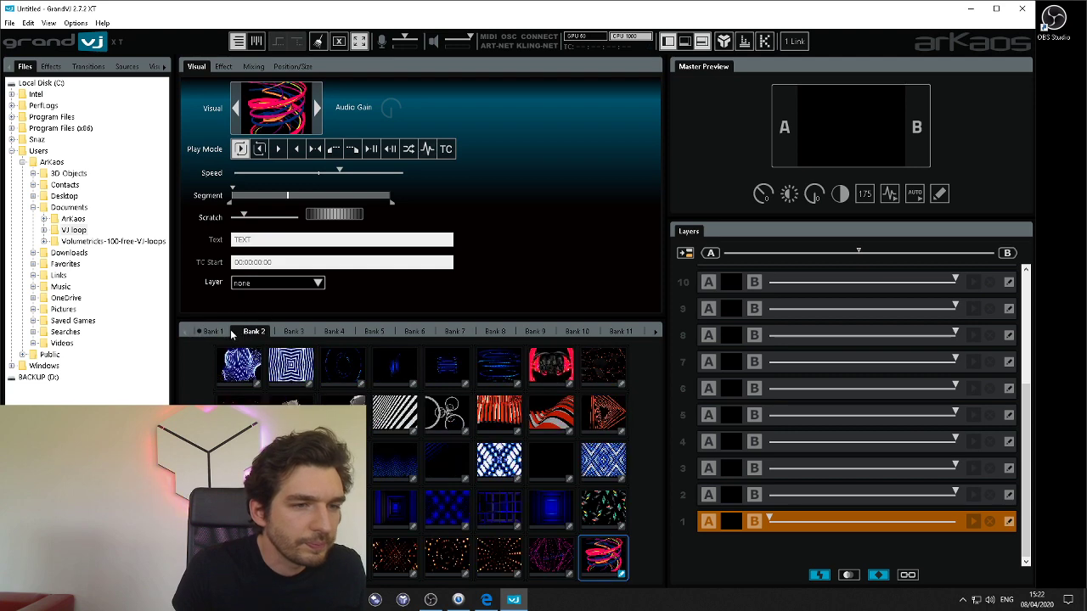
pyautogui.click(206, 331)
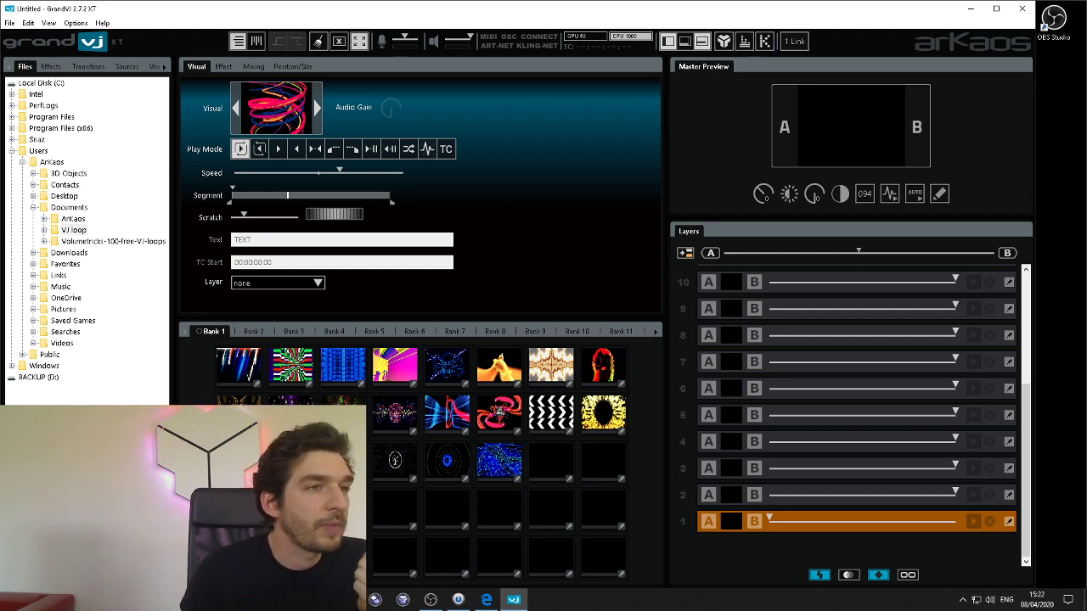
# Step: Examine the feedback type and MIDI output choices of feedback unit 1 in the MIDI preferences and accept the dialog
pyautogui.click(11, 24)
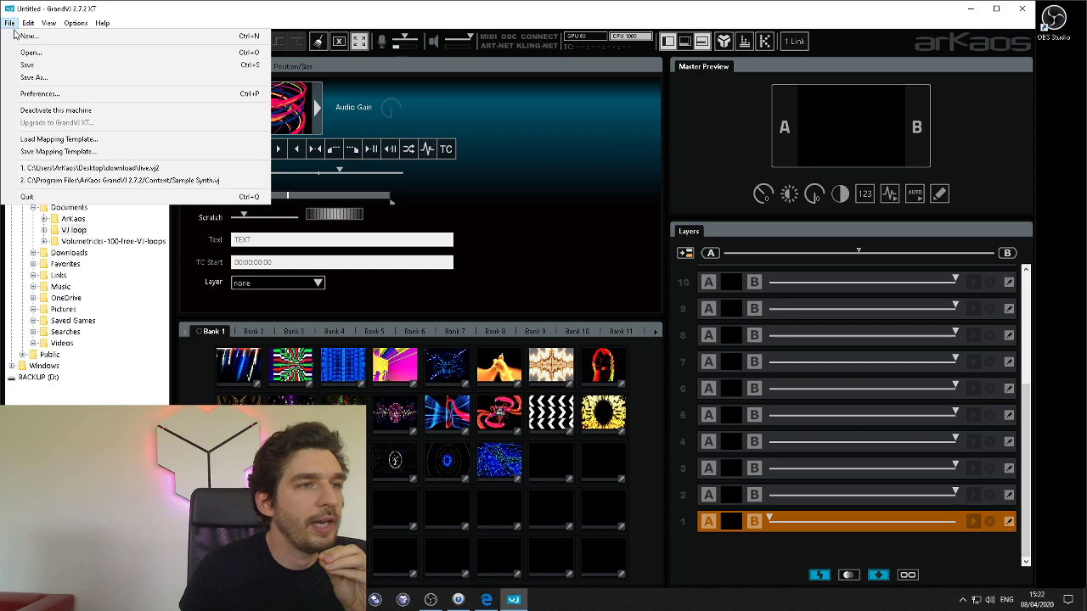
pyautogui.click(40, 94)
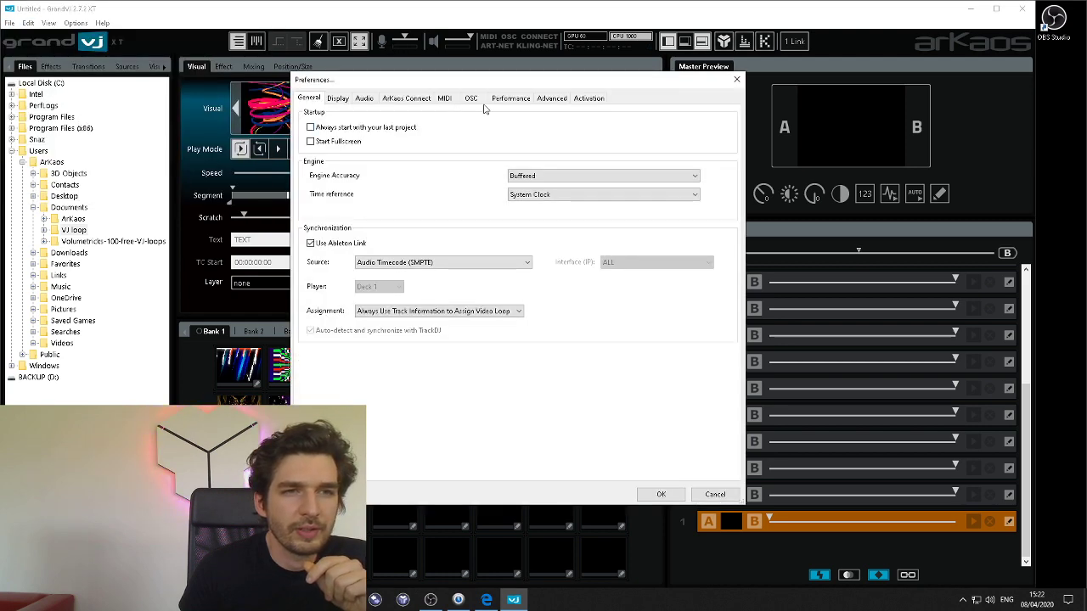
pyautogui.click(444, 98)
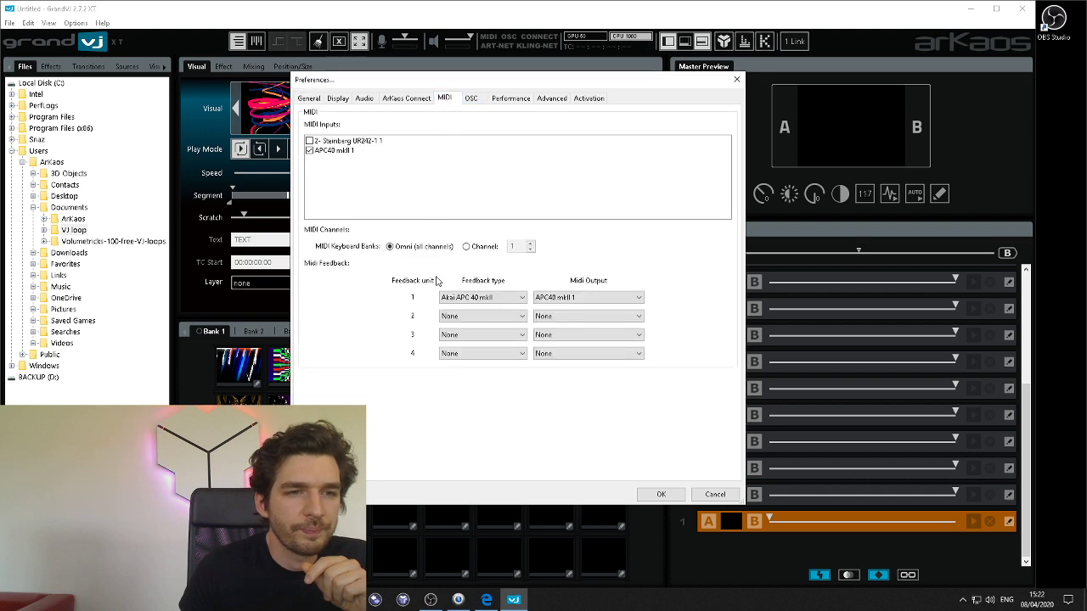
pyautogui.click(478, 299)
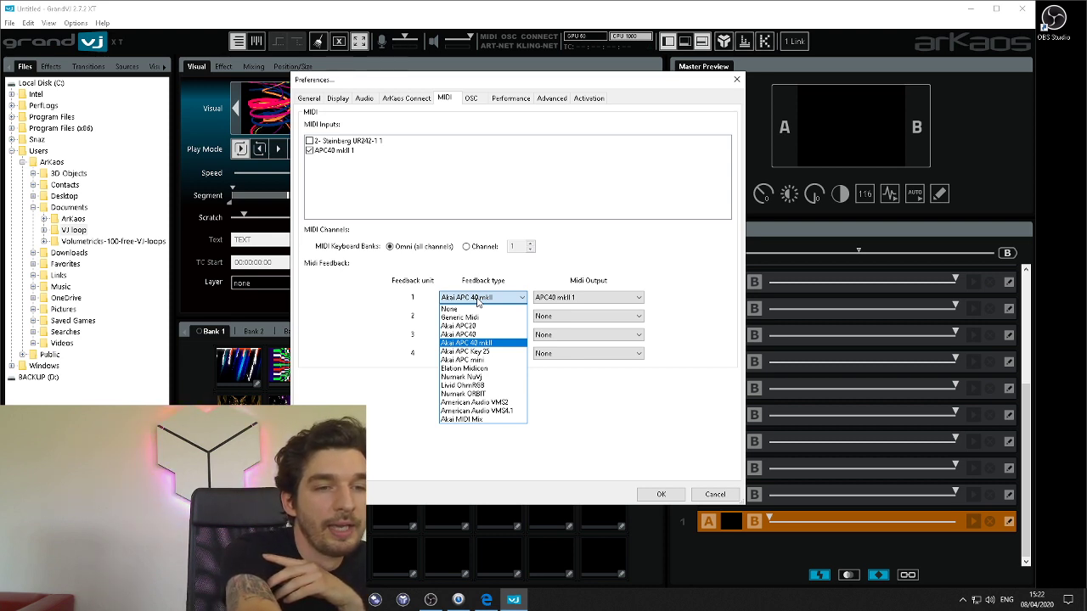
pyautogui.click(687, 301)
pyautogui.click(618, 304)
pyautogui.click(617, 306)
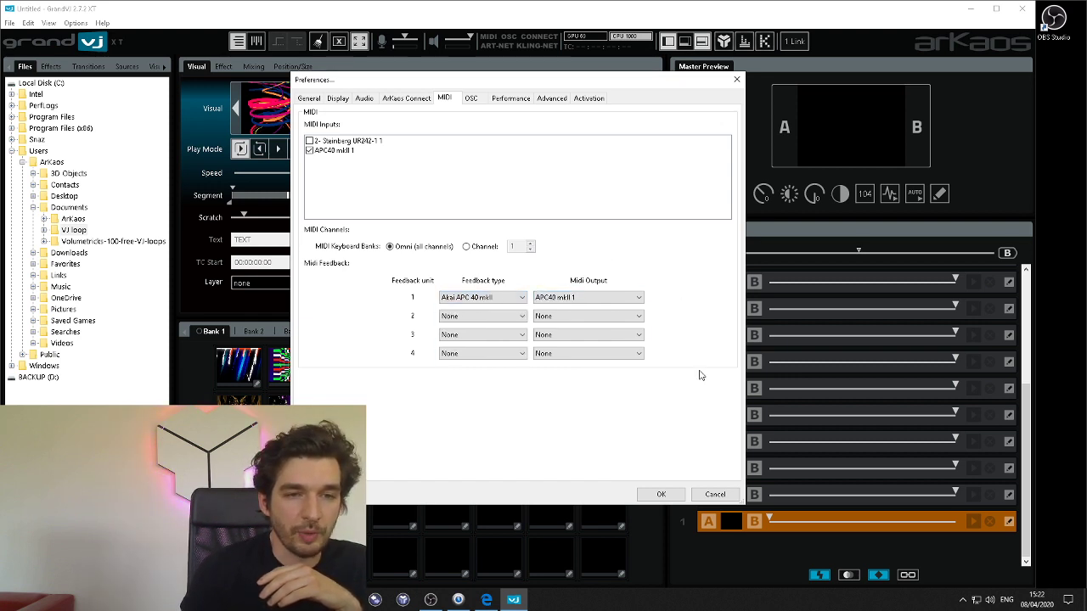
pyautogui.click(660, 494)
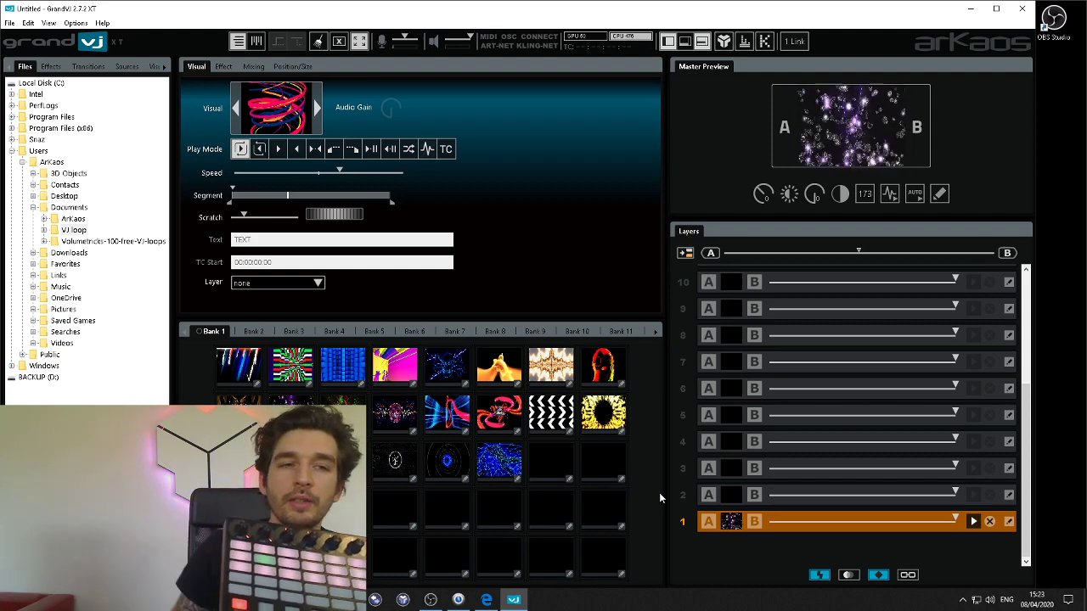
# Step: Display Bank 2 and review the MIDI inputs and feedback units in the preferences, accepting the dialog
pyautogui.click(252, 332)
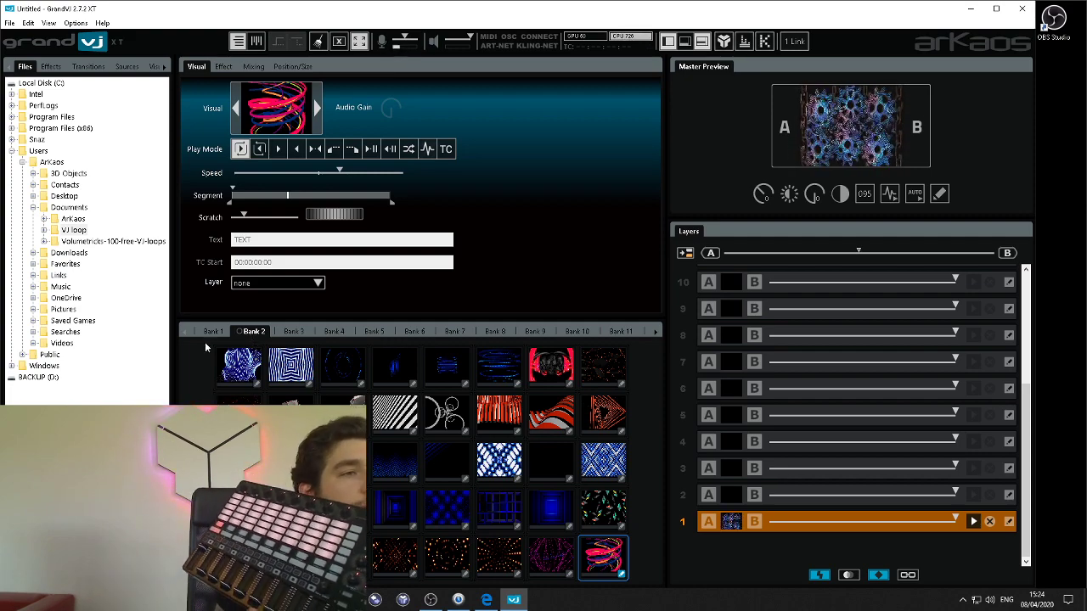
pyautogui.click(11, 23)
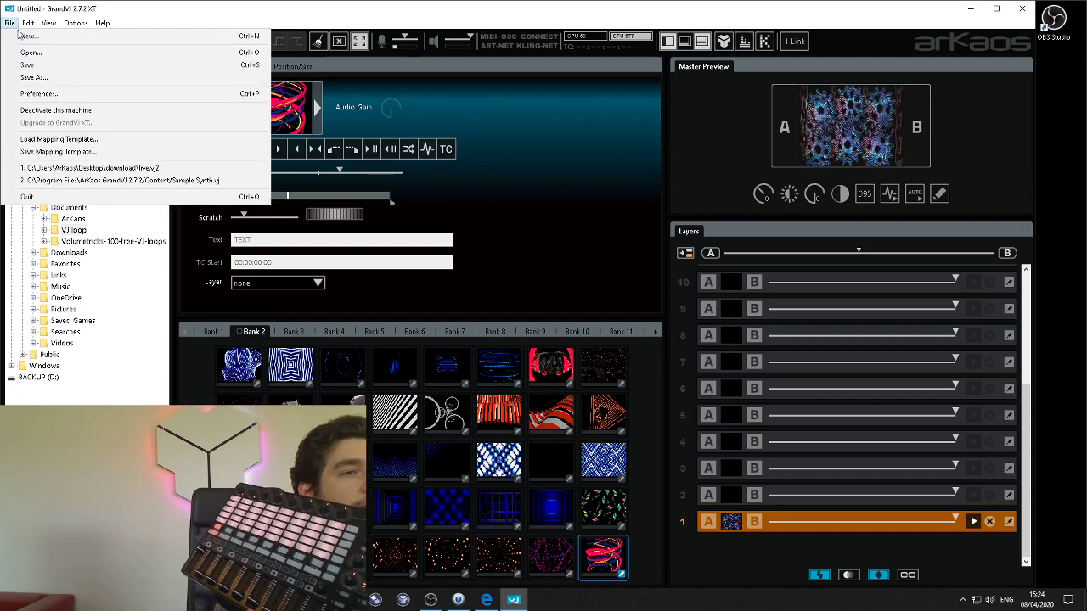
pyautogui.click(39, 93)
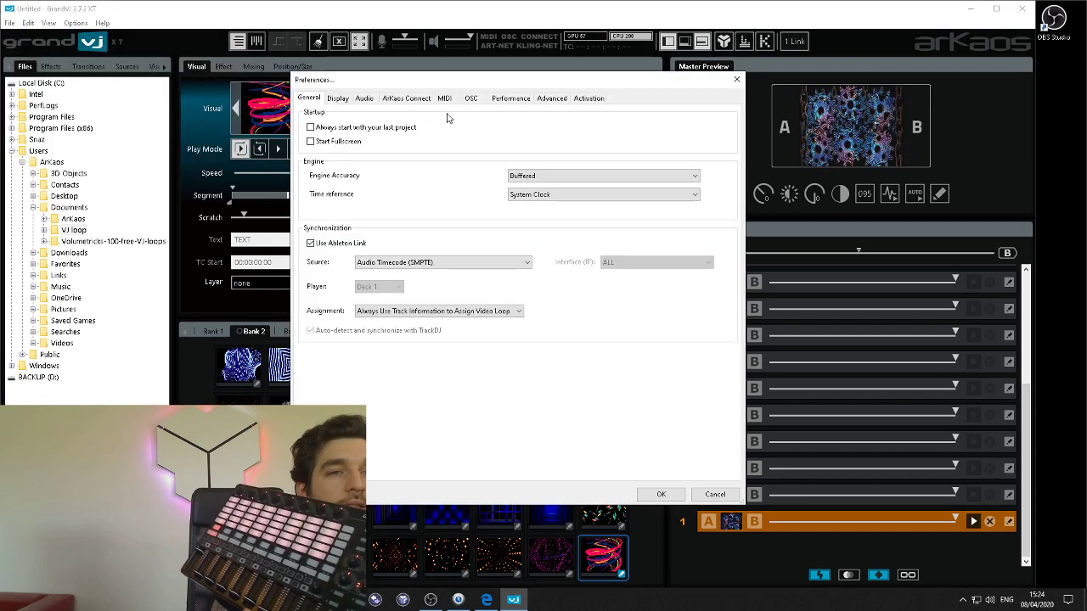
pyautogui.click(445, 99)
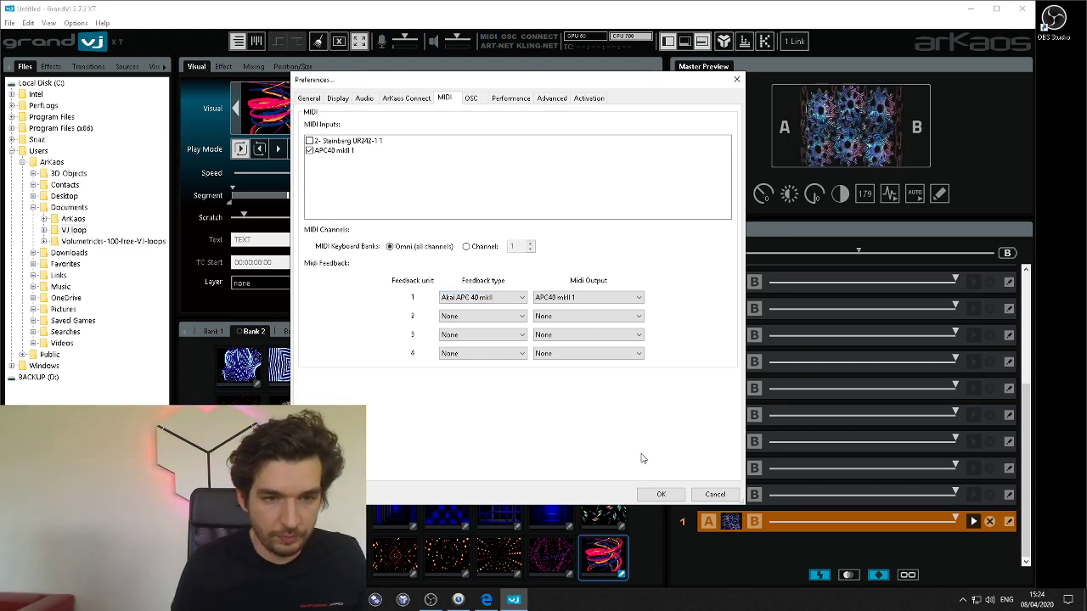
pyautogui.click(661, 494)
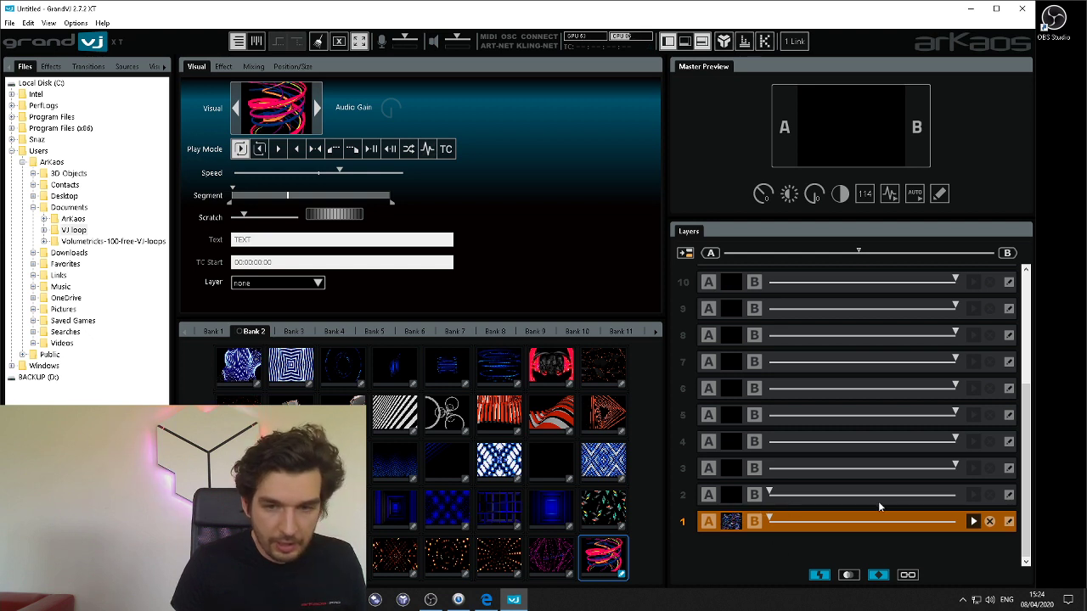
# Step: Kill the visual on layer 1, and play and kill the third visual of Bank 1 on layer 2
pyautogui.click(987, 522)
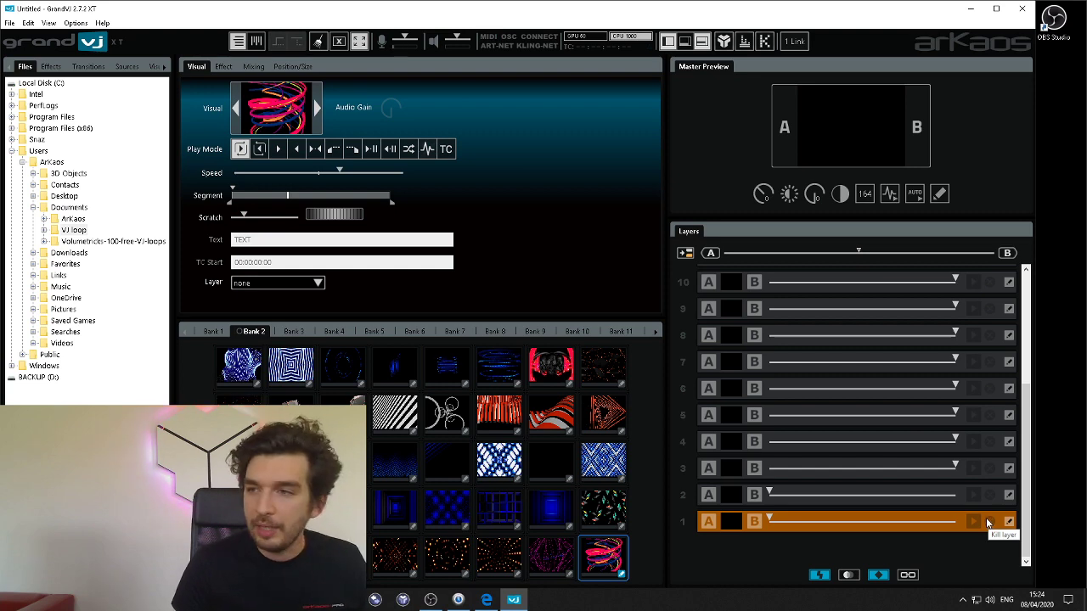
pyautogui.click(270, 371)
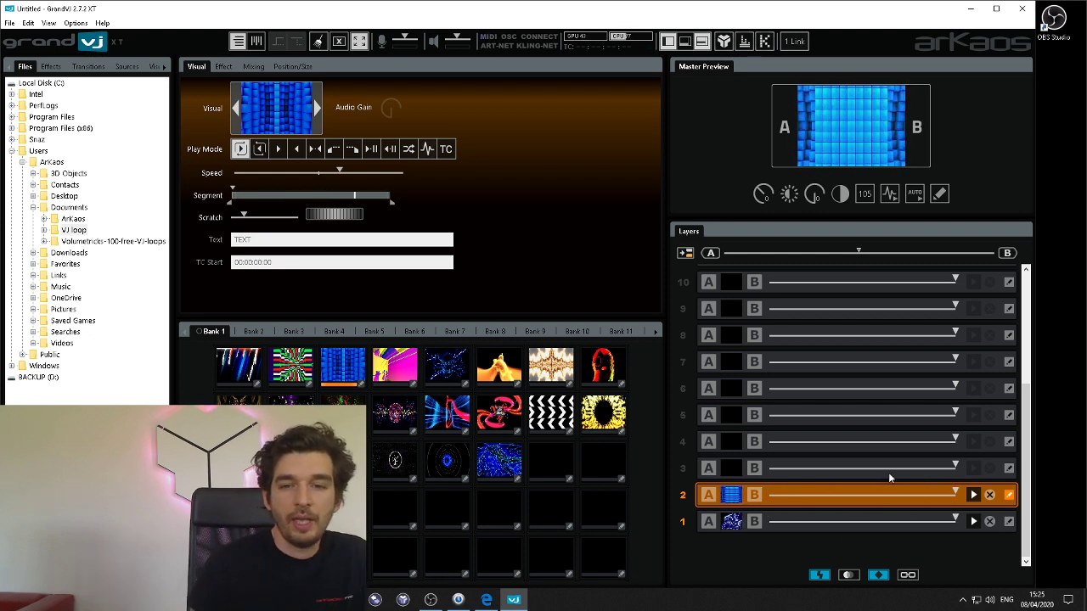
pyautogui.click(990, 497)
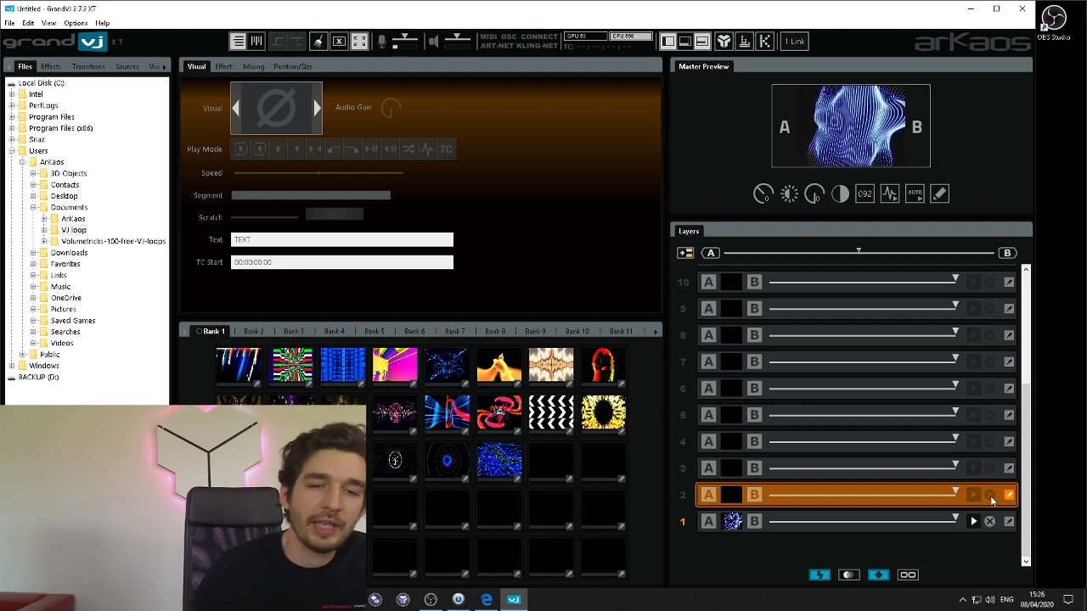
# Step: Bring the transparency faders of layers 2 and 1 fully down
pyautogui.scroll(-8, 835, 528)
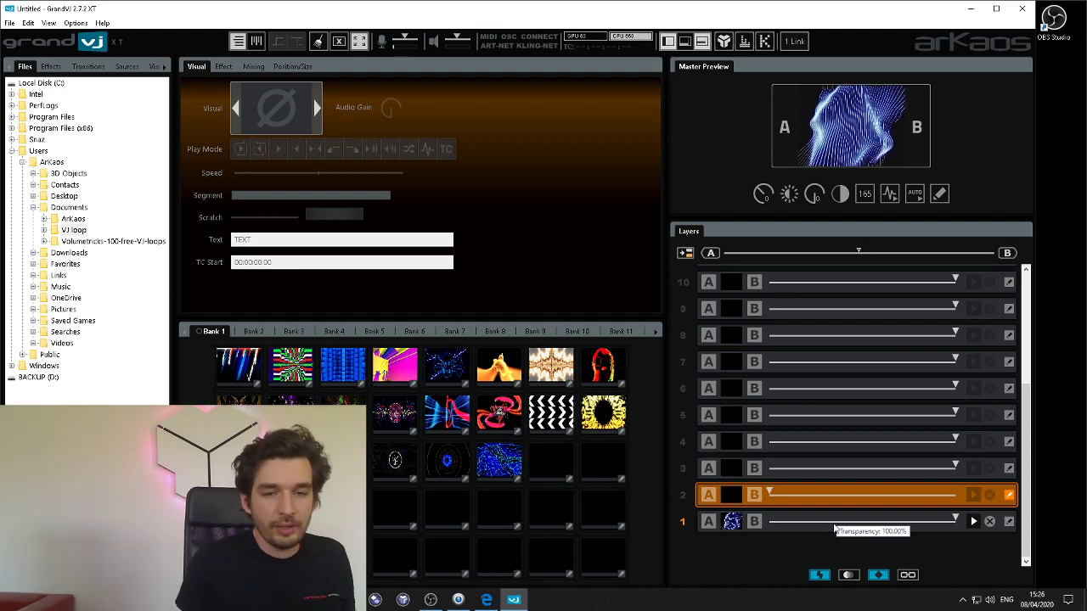
pyautogui.scroll(8, 835, 525)
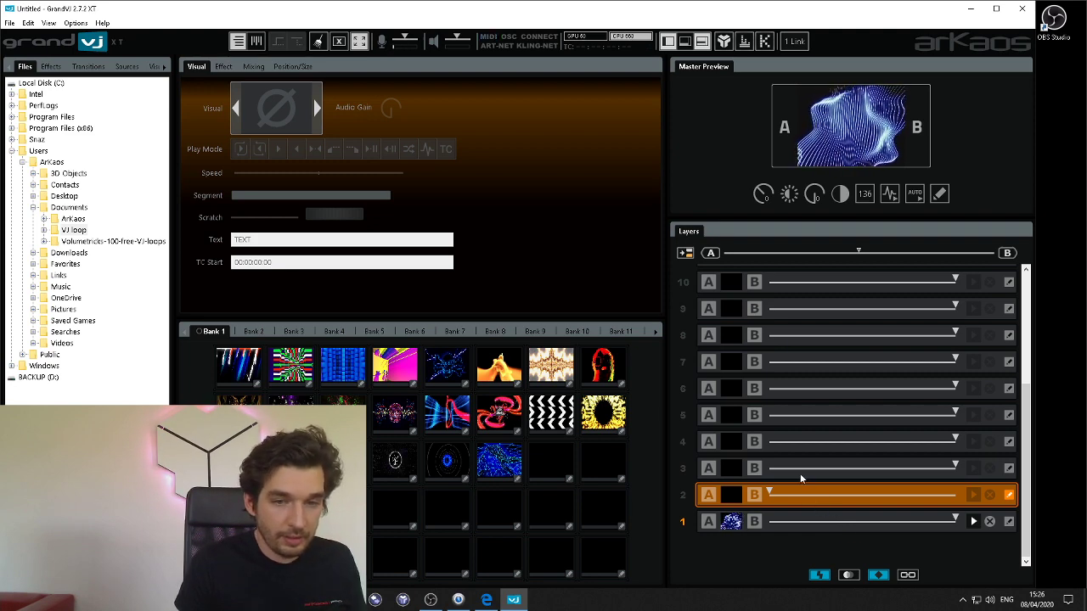
pyautogui.moveTo(803, 481)
pyautogui.press('f')
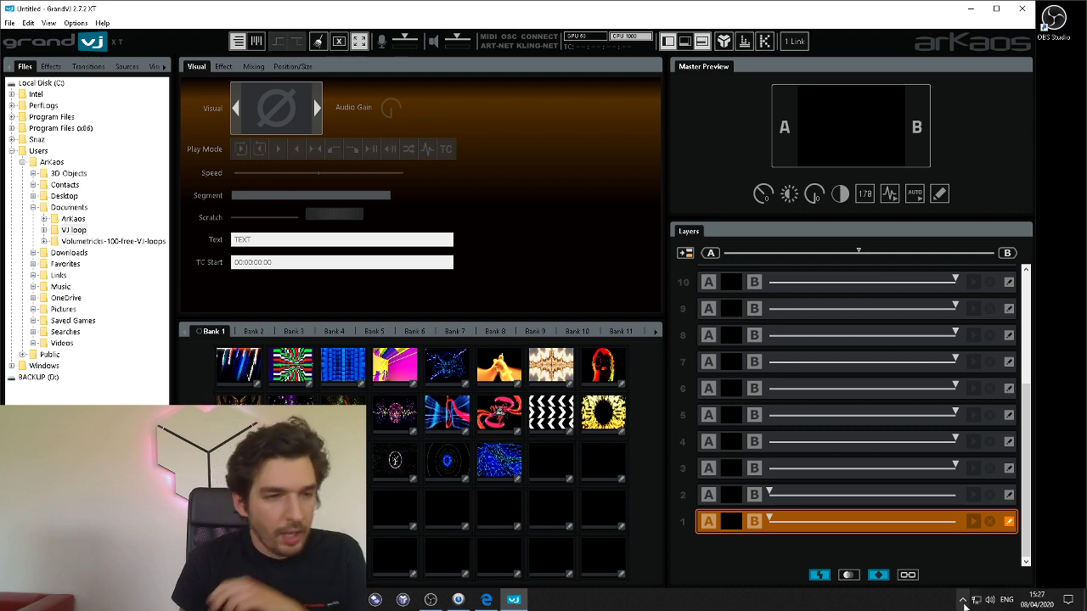
# Step: Play the second visual of Bank 1 on layer 1 and set its play mode to loop backward
pyautogui.click(314, 365)
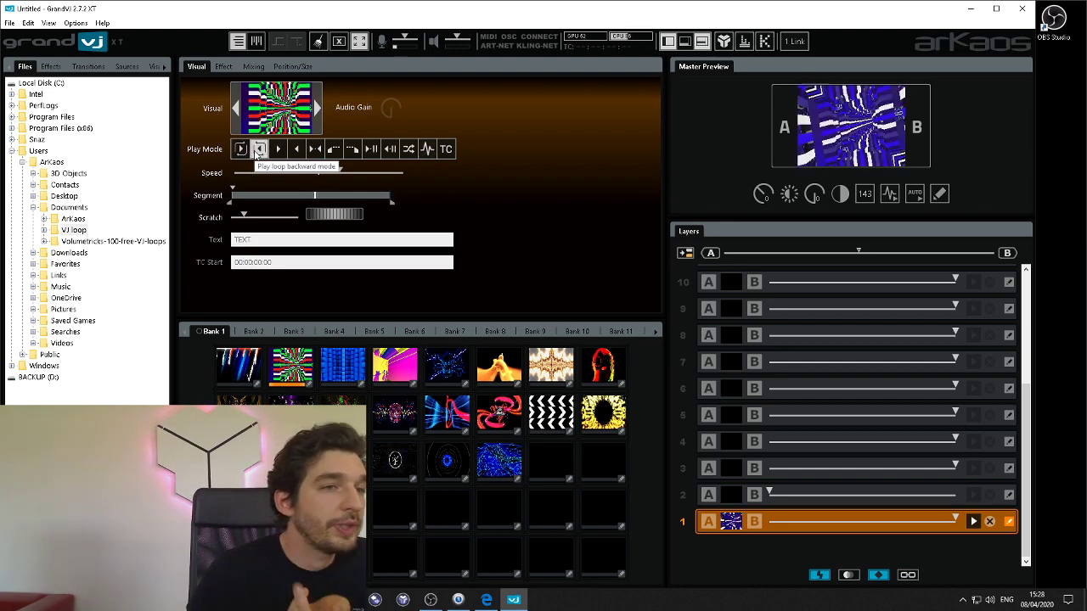
pyautogui.click(258, 151)
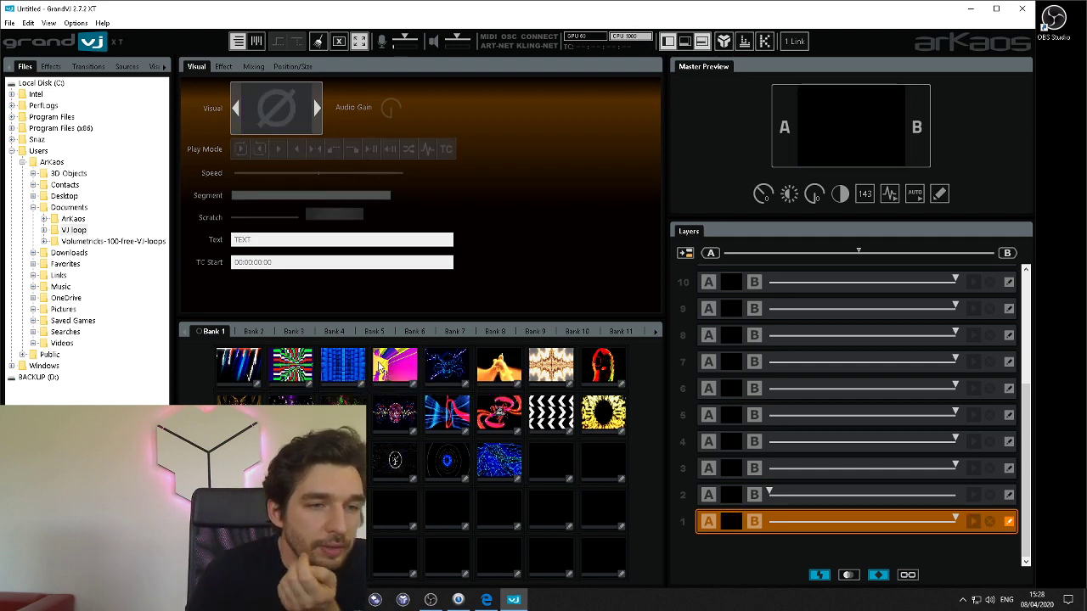
# Step: Play the fourth visual of Bank 1 on layer 1, try the back-and-forth play mode, and switch it to random
pyautogui.click(380, 366)
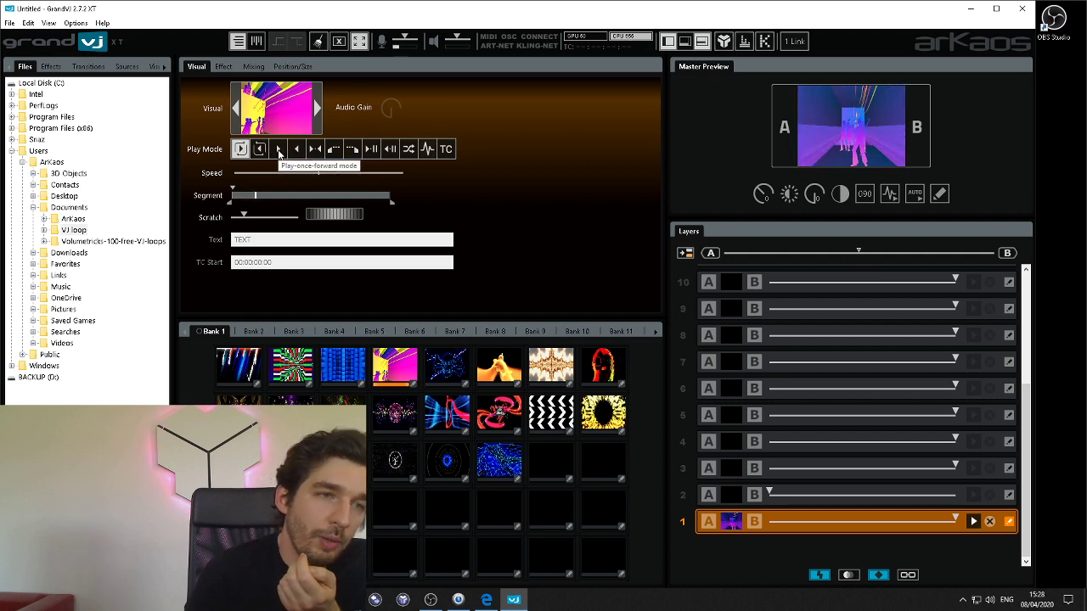
pyautogui.click(314, 148)
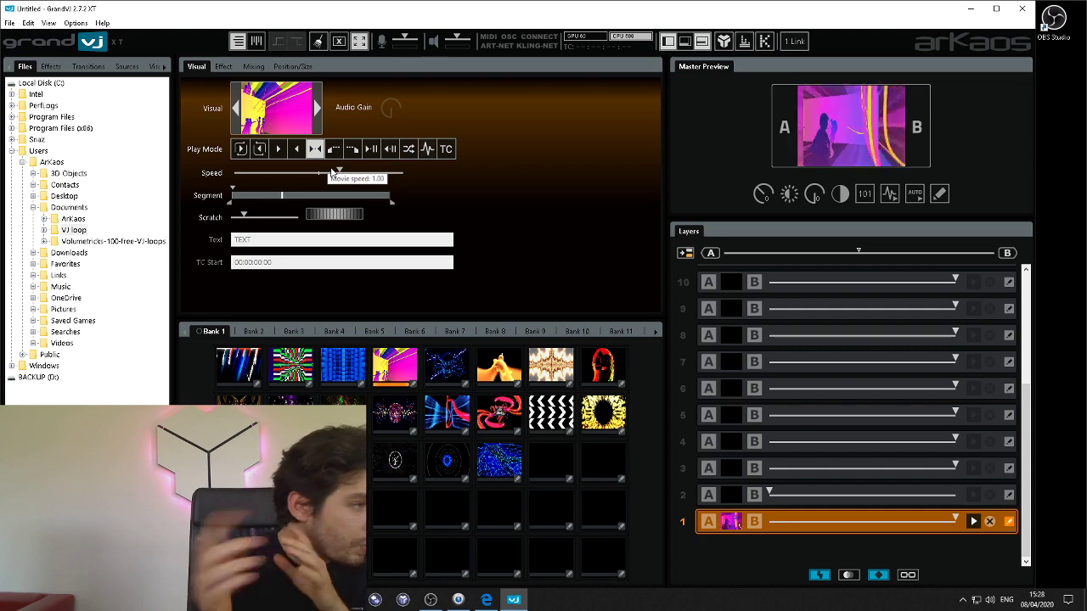
pyautogui.click(407, 151)
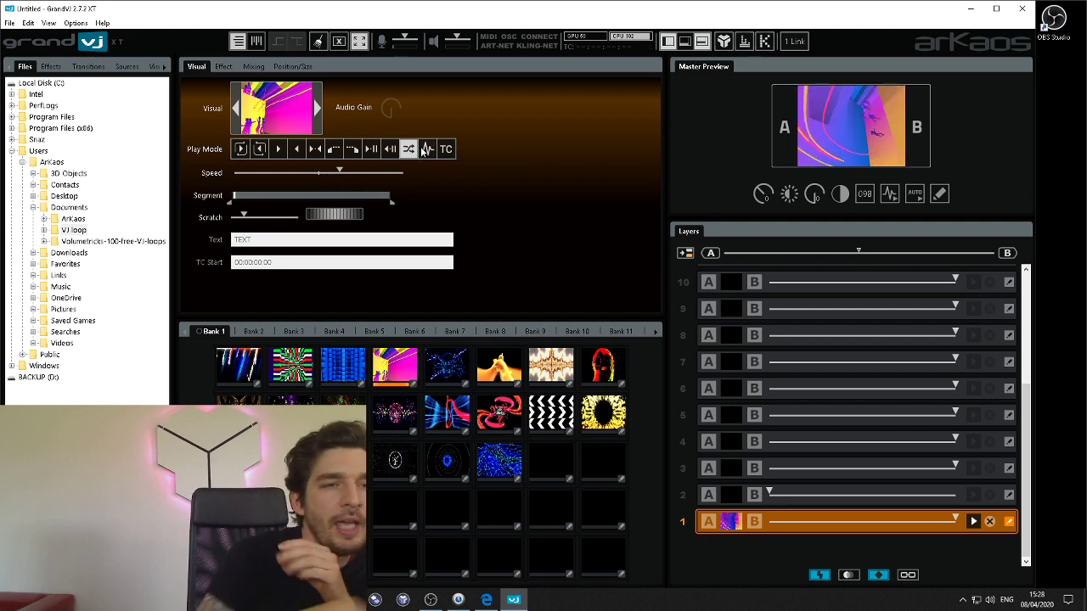
# Step: Switch to the Edge browser and examine the GrandVJ XT download page on the ArKaos site
pyautogui.moveTo(511, 603)
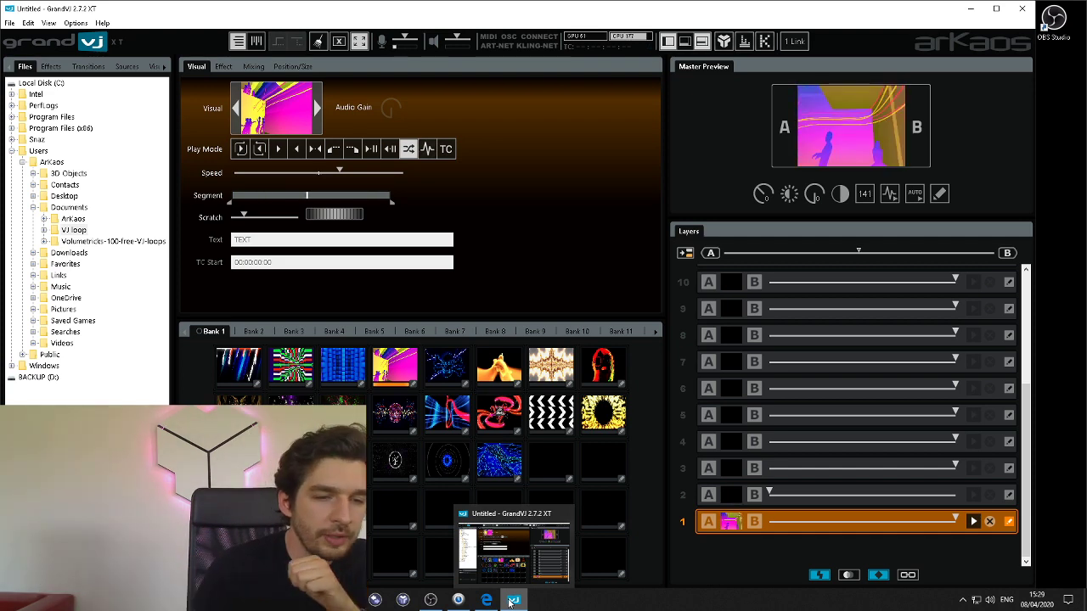
pyautogui.click(489, 604)
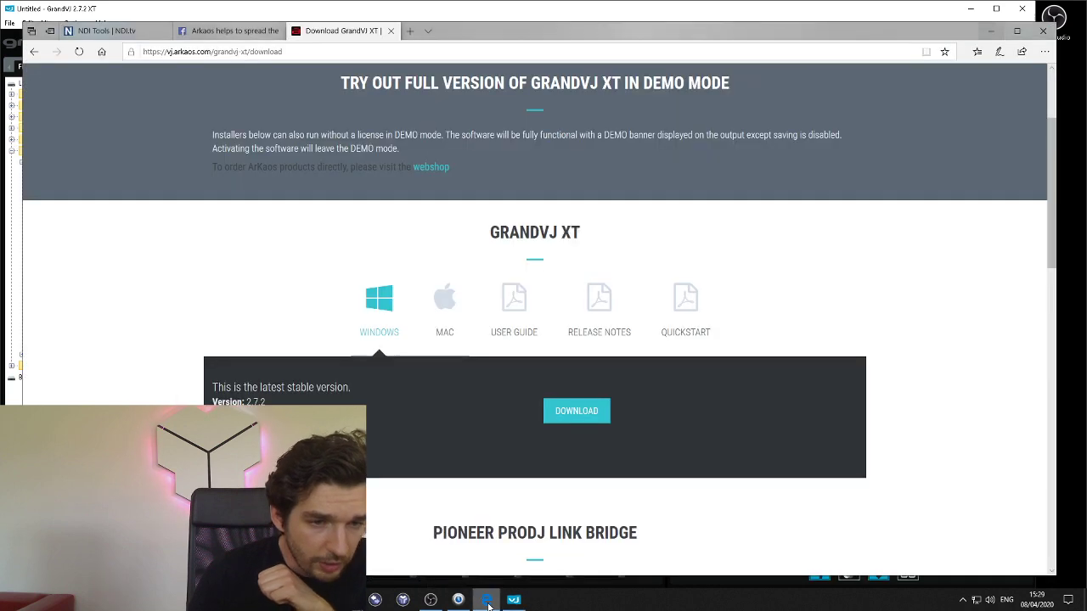
pyautogui.scroll(3, 307, 219)
pyautogui.scroll(-8, 311, 228)
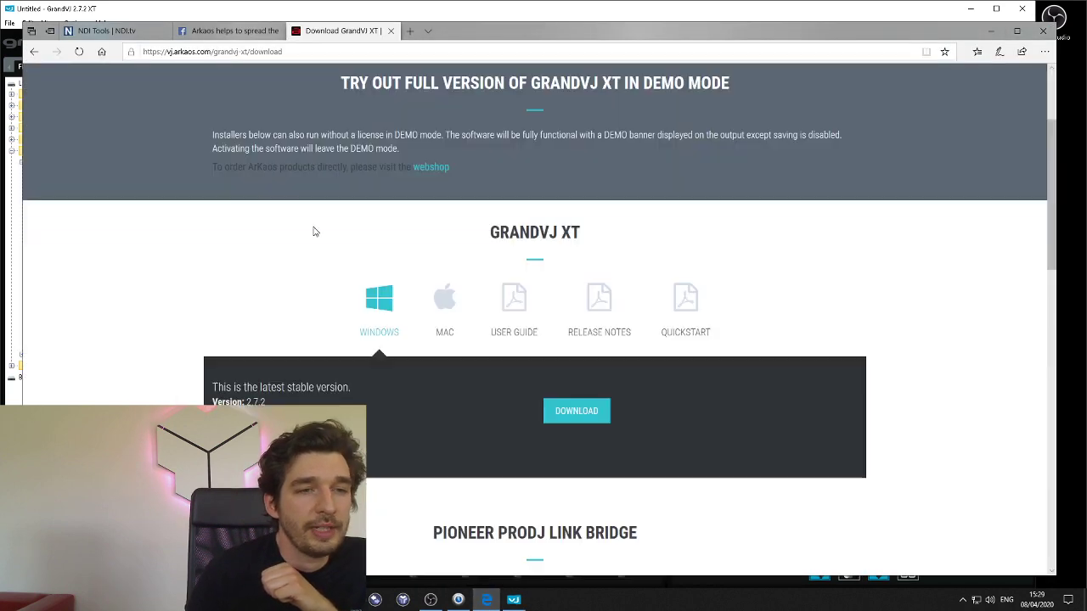
pyautogui.scroll(-6, 316, 227)
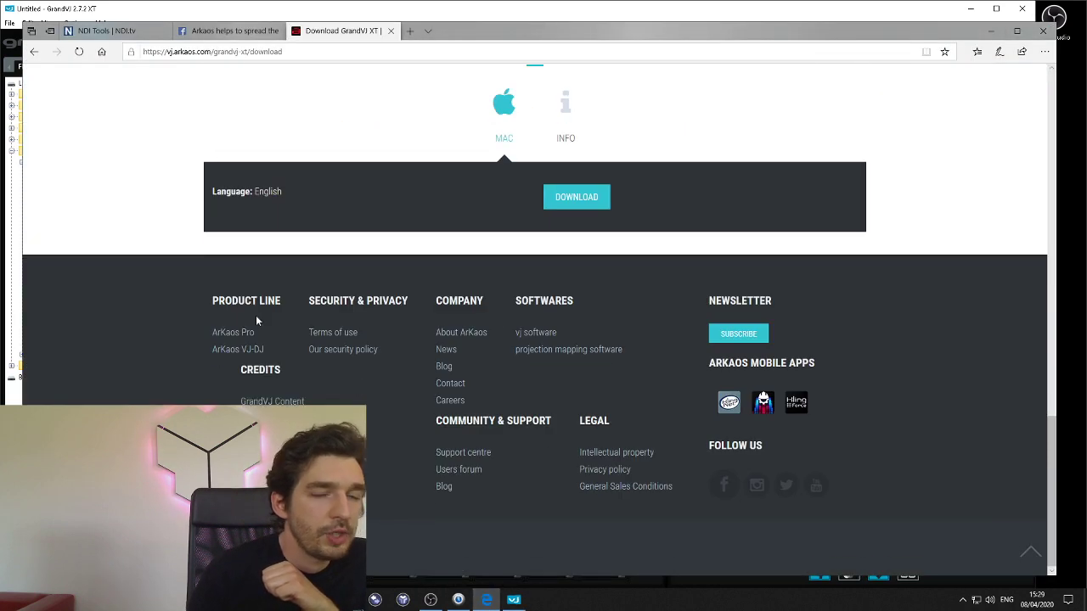
pyautogui.scroll(9, 256, 315)
pyautogui.scroll(5, 259, 313)
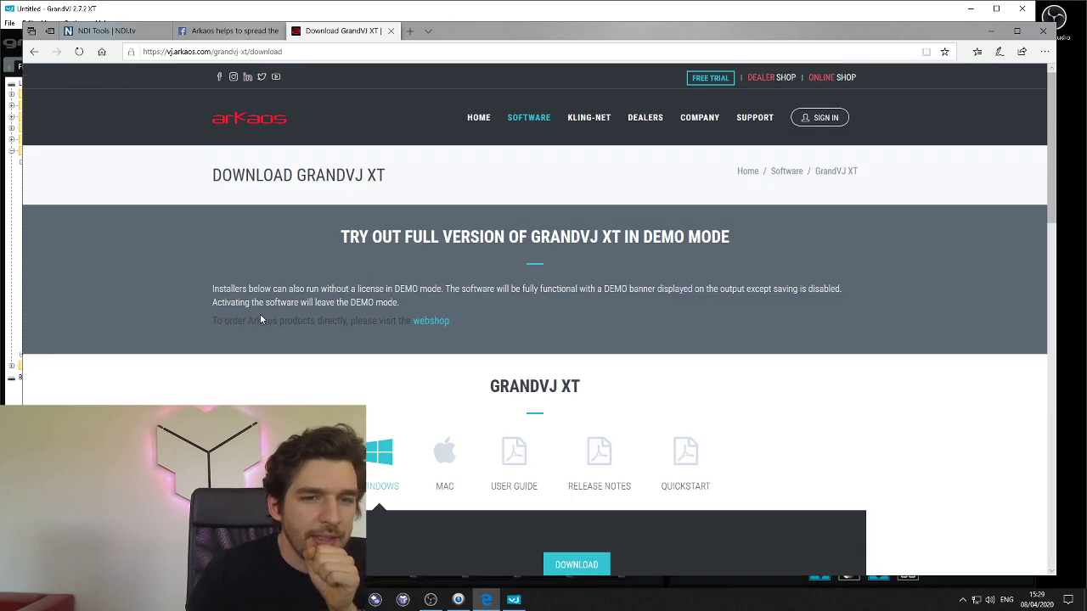
pyautogui.moveTo(720, 133)
pyautogui.moveTo(739, 115)
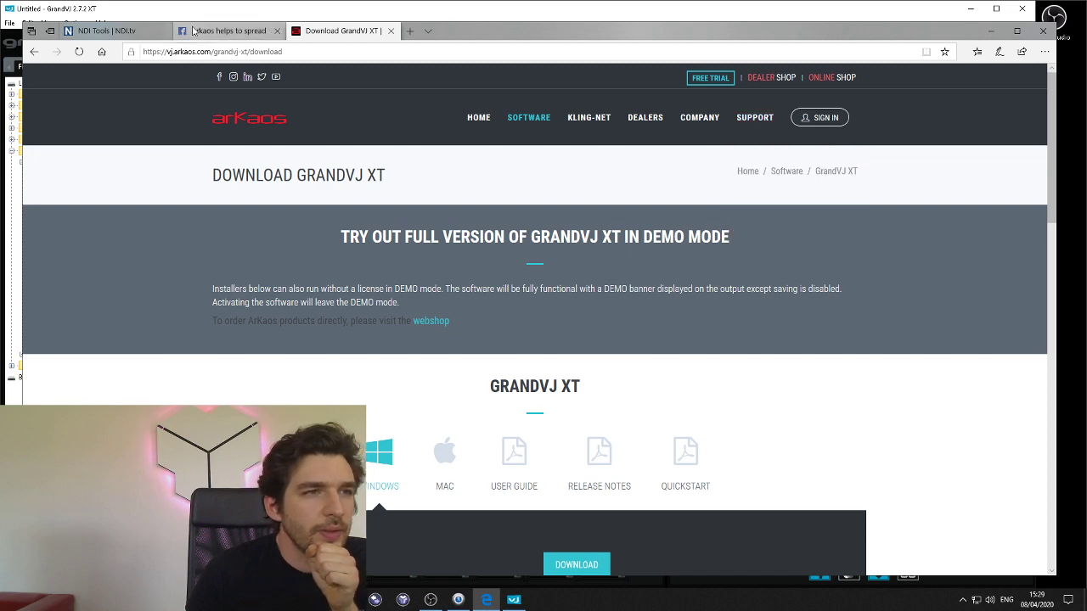
# Step: Go to the ArKaos site's live video mixing for VJDJ section and open its support tutorial videos
pyautogui.click(261, 114)
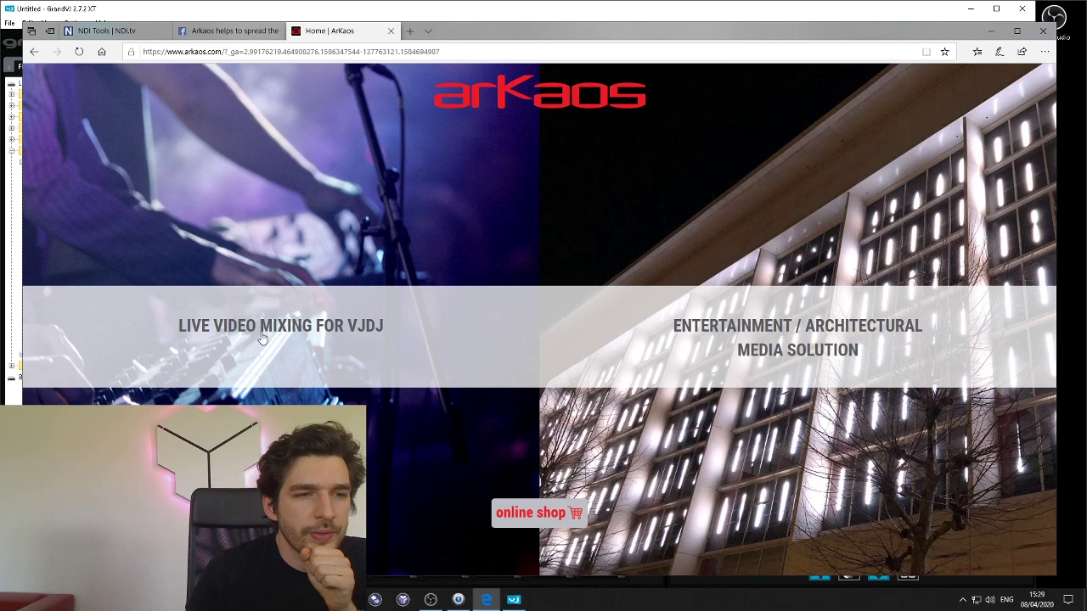
pyautogui.click(262, 339)
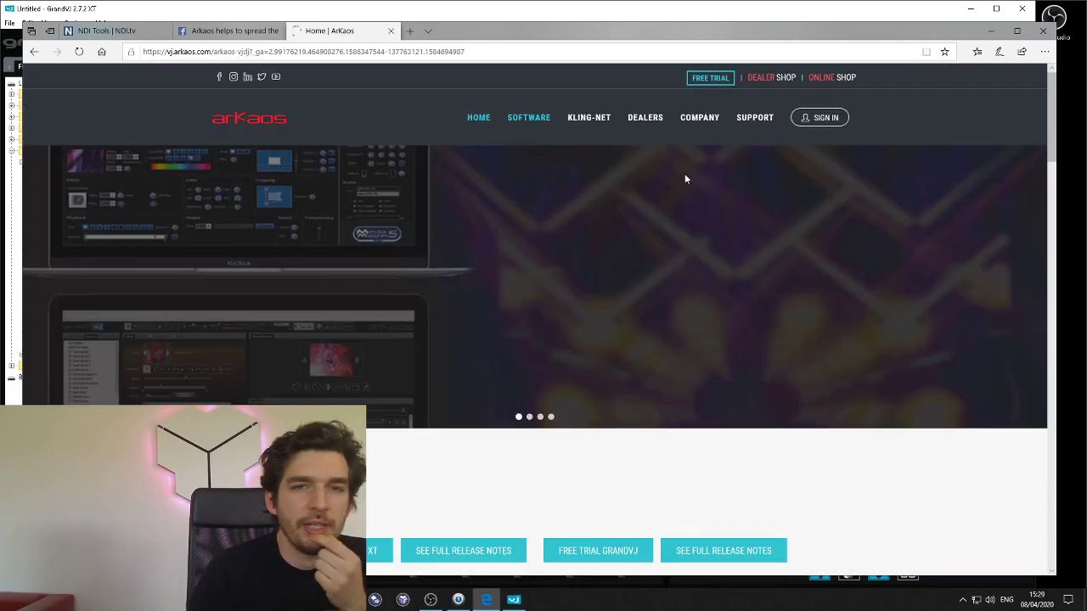
pyautogui.moveTo(756, 121)
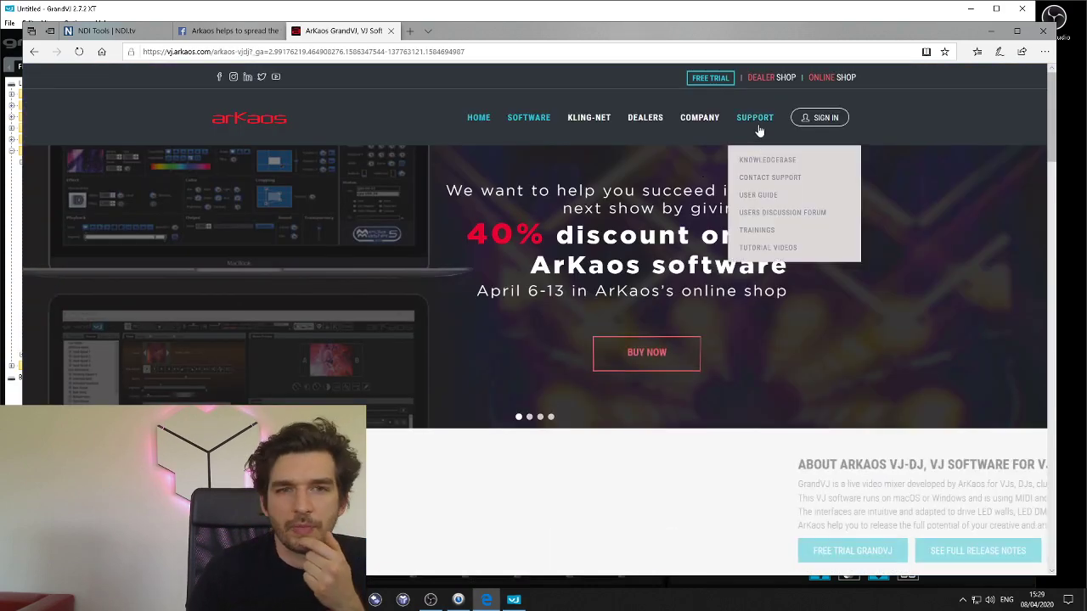
pyautogui.click(774, 247)
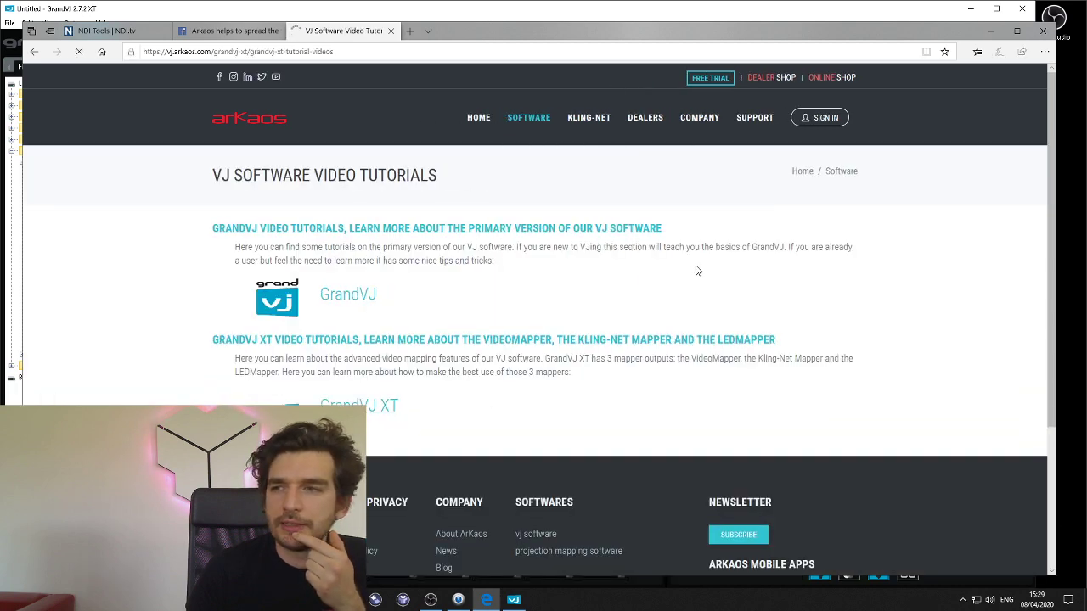
# Step: Examine the GrandVJ XT tutorial videos page, including the Pioneer Pro DJ Link, Tony's Tips & Tricks and Grand VJ XT sections
pyautogui.scroll(-2, 457, 330)
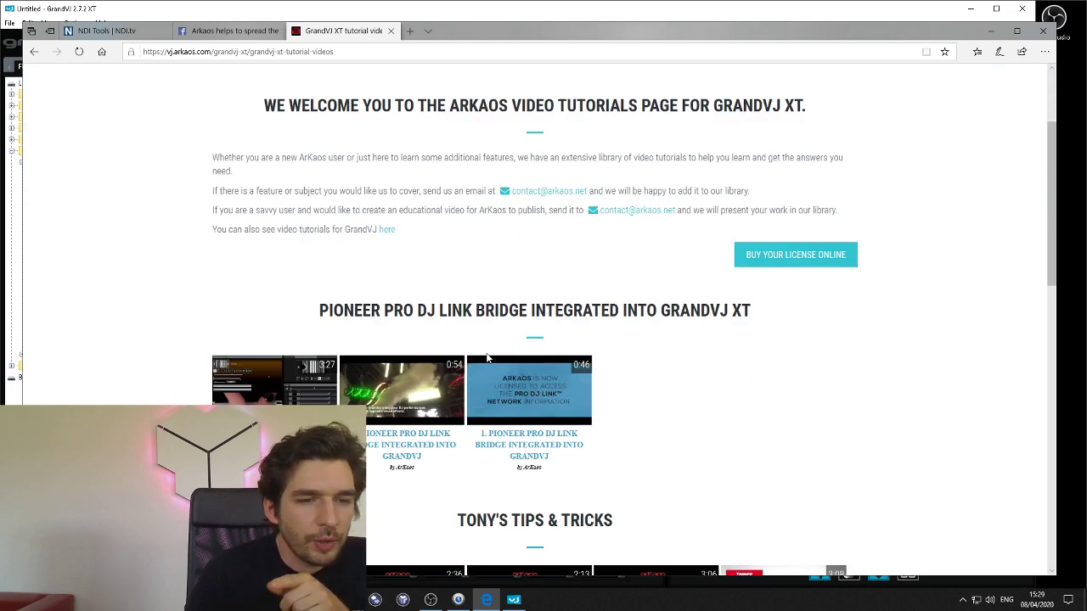
pyautogui.scroll(-1, 488, 359)
pyautogui.scroll(-2, 467, 338)
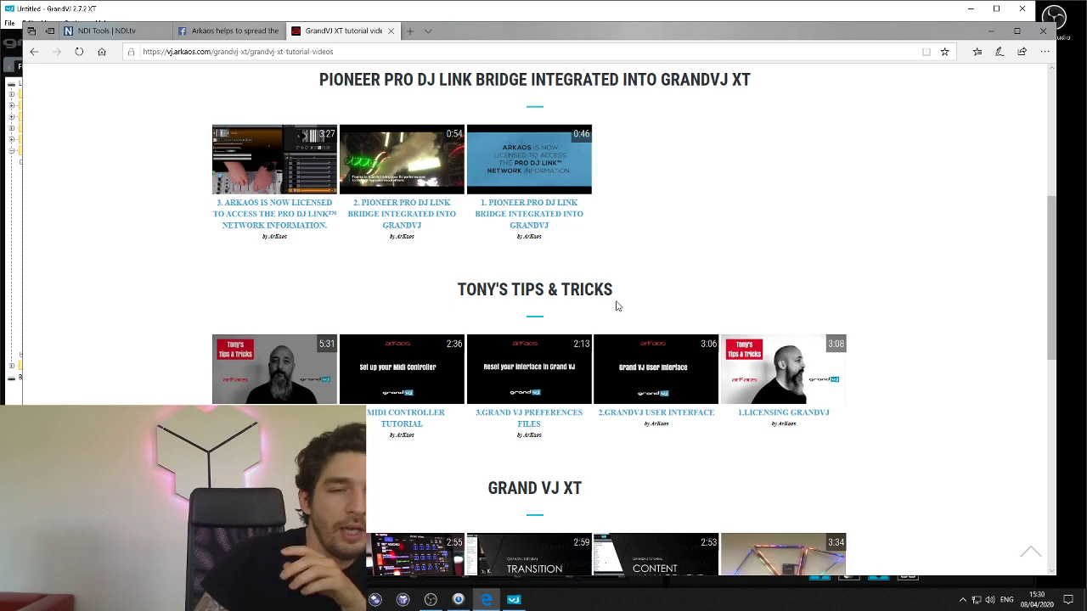
pyautogui.scroll(1, 429, 345)
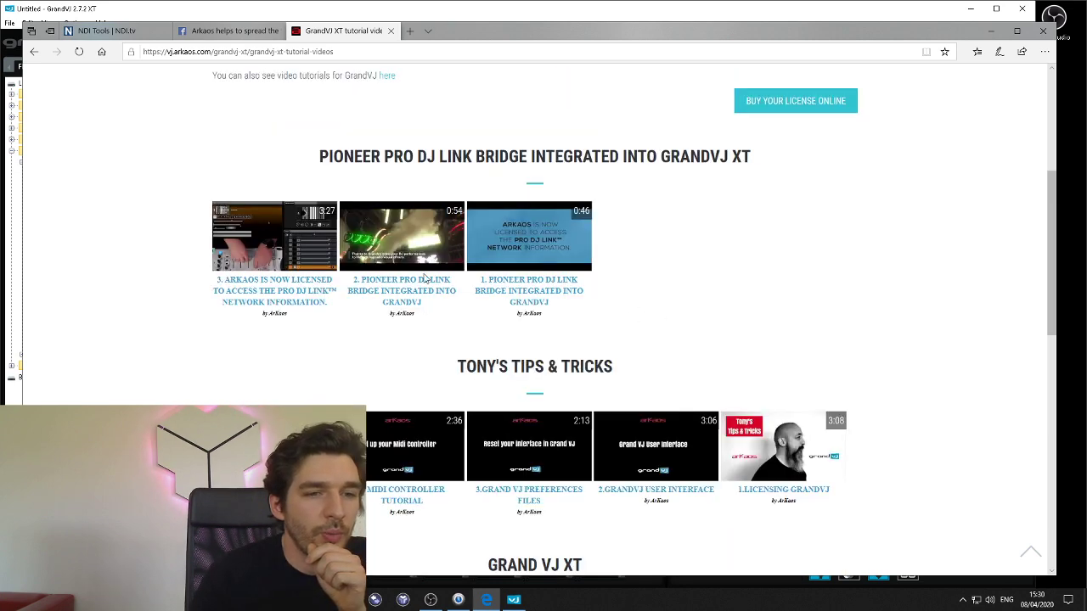
pyautogui.scroll(-3, 437, 327)
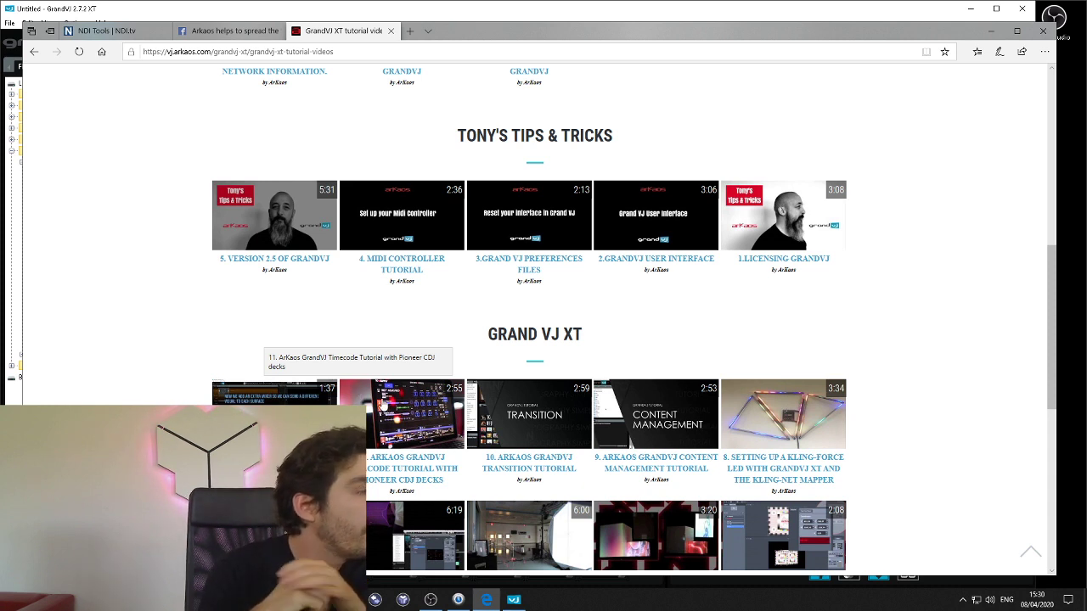
pyautogui.scroll(2, 370, 421)
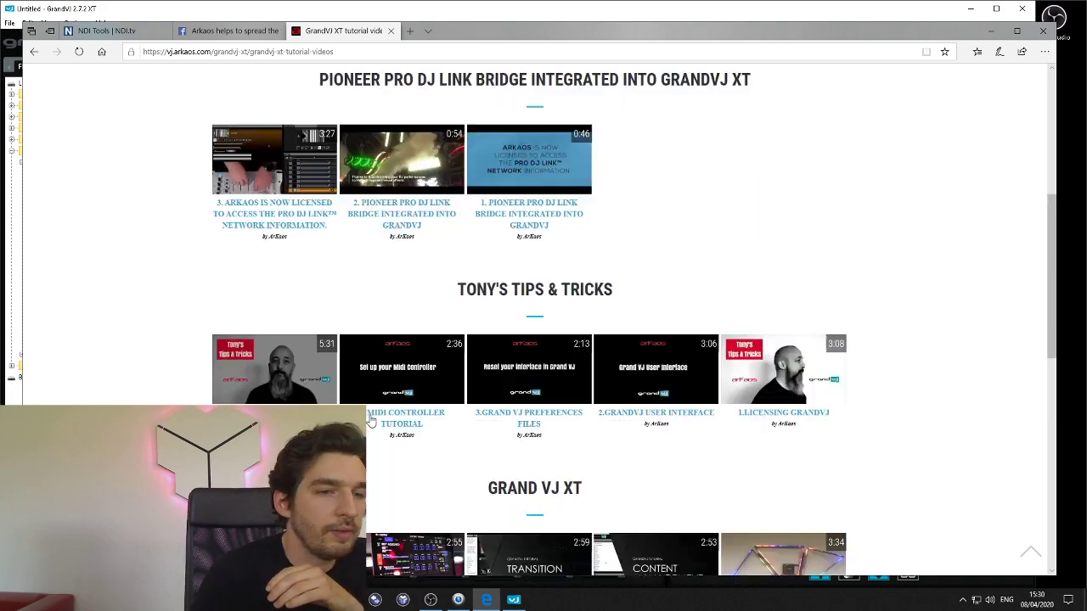
pyautogui.scroll(-10, 370, 422)
pyautogui.scroll(15, 376, 366)
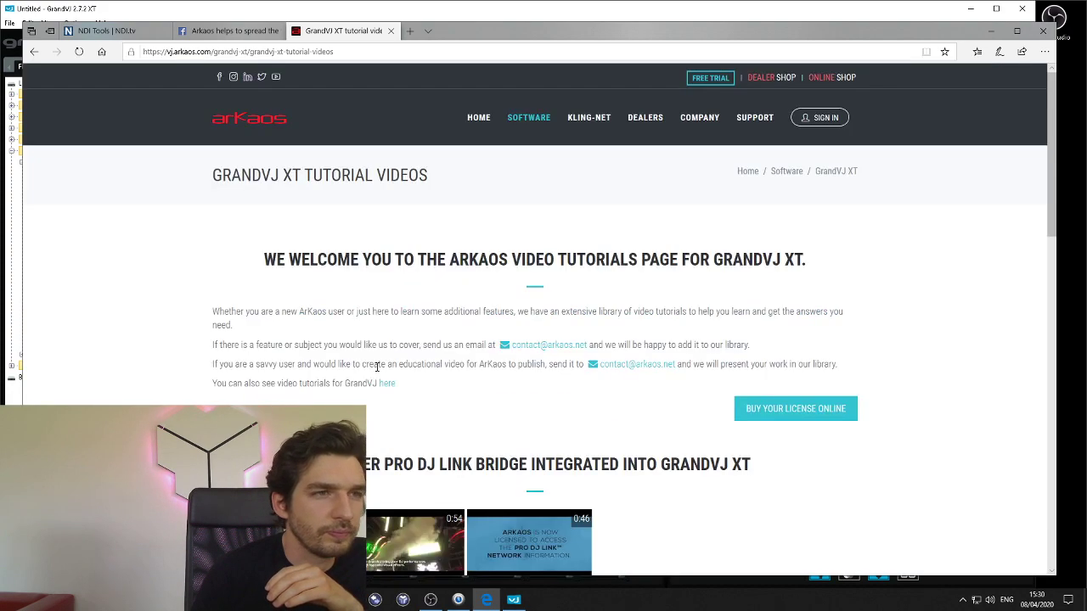
pyautogui.scroll(-1, 355, 76)
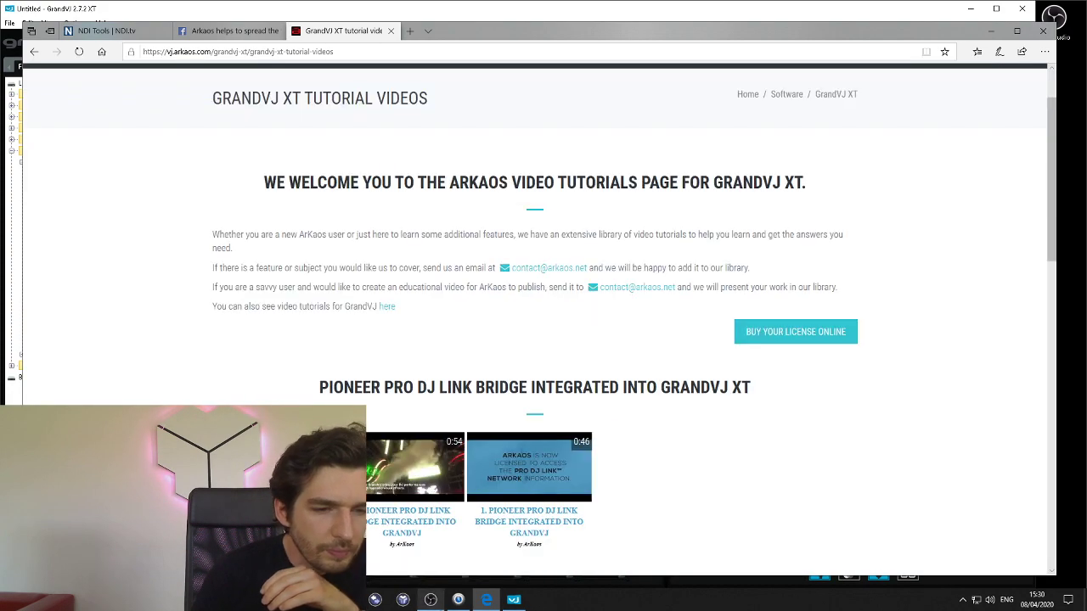
# Step: Switch back to GrandVJ XT and set the layer 1 visual's play mode to loop forward
pyautogui.click(514, 600)
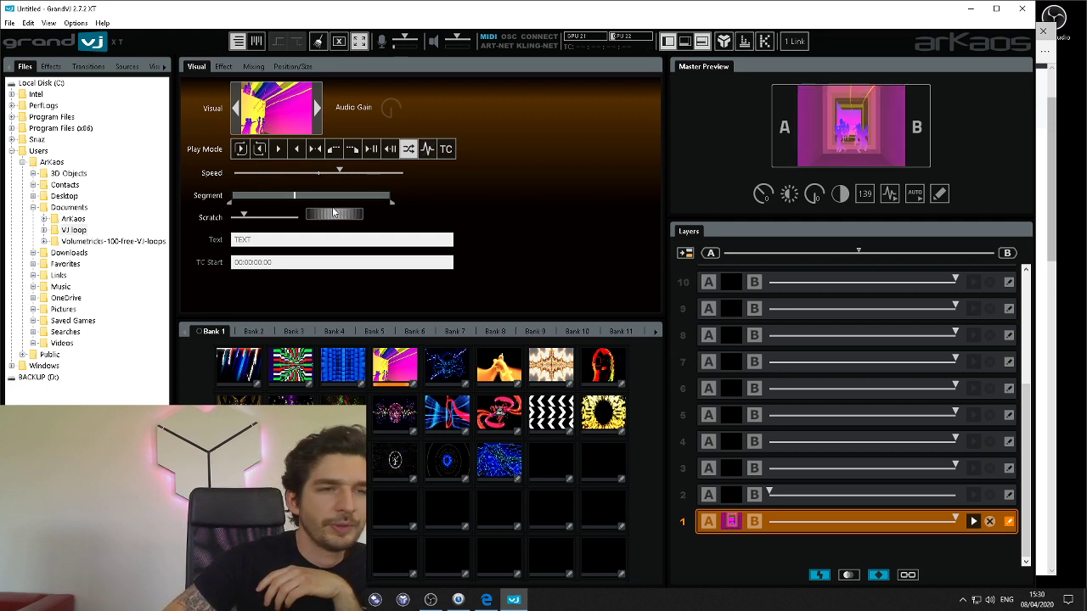
pyautogui.click(240, 149)
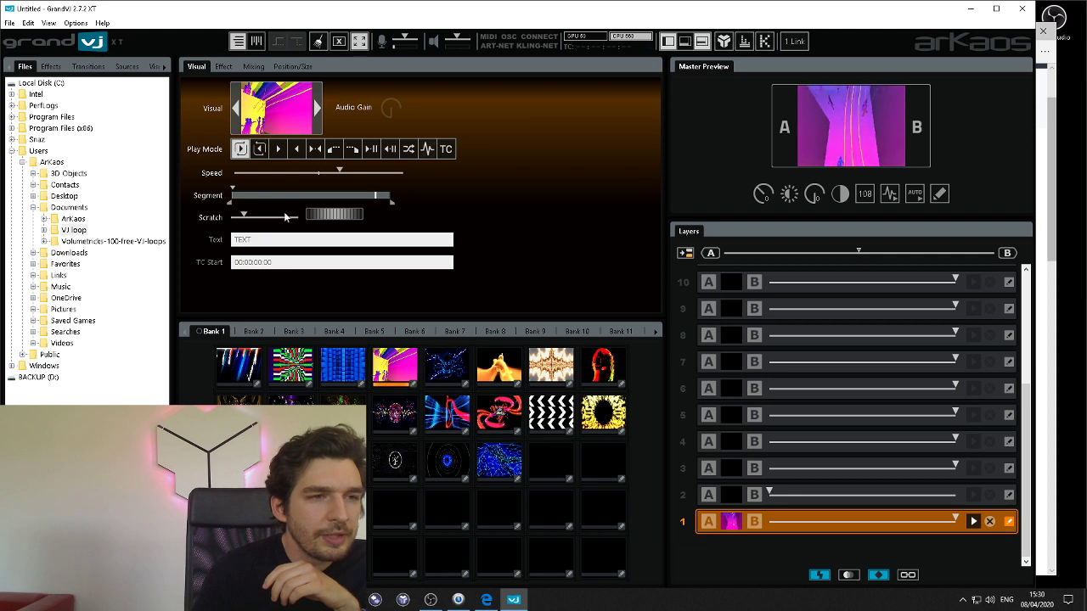
# Step: Show the effect settings of layer 1 and step backward through effects such as TV Pixelation and Threshold to Sharpness
pyautogui.click(224, 66)
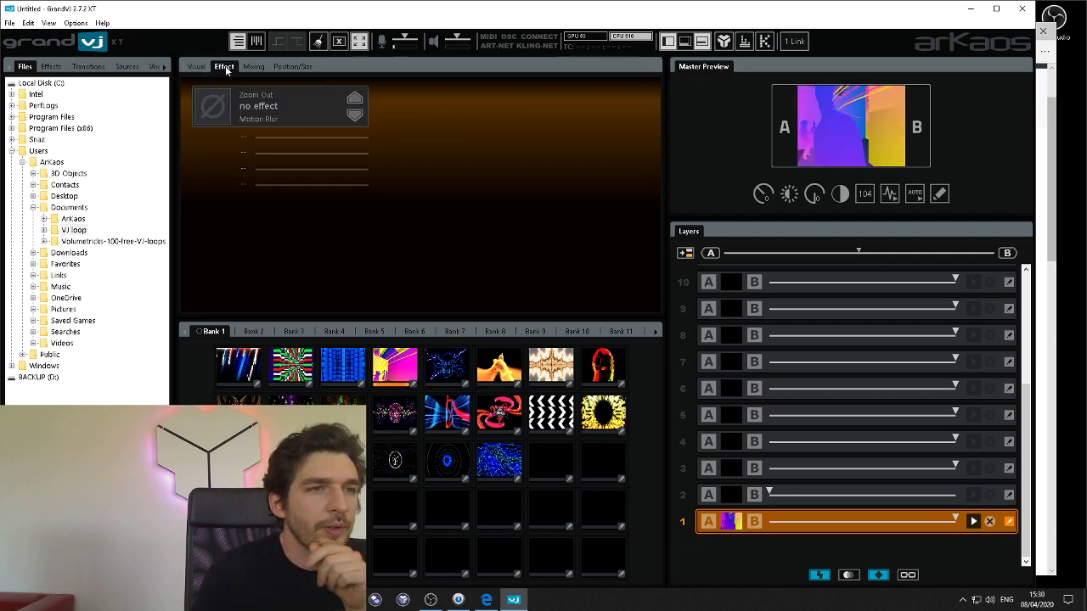
pyautogui.click(356, 100)
pyautogui.click(356, 100)
pyautogui.click(356, 99)
pyautogui.click(356, 99)
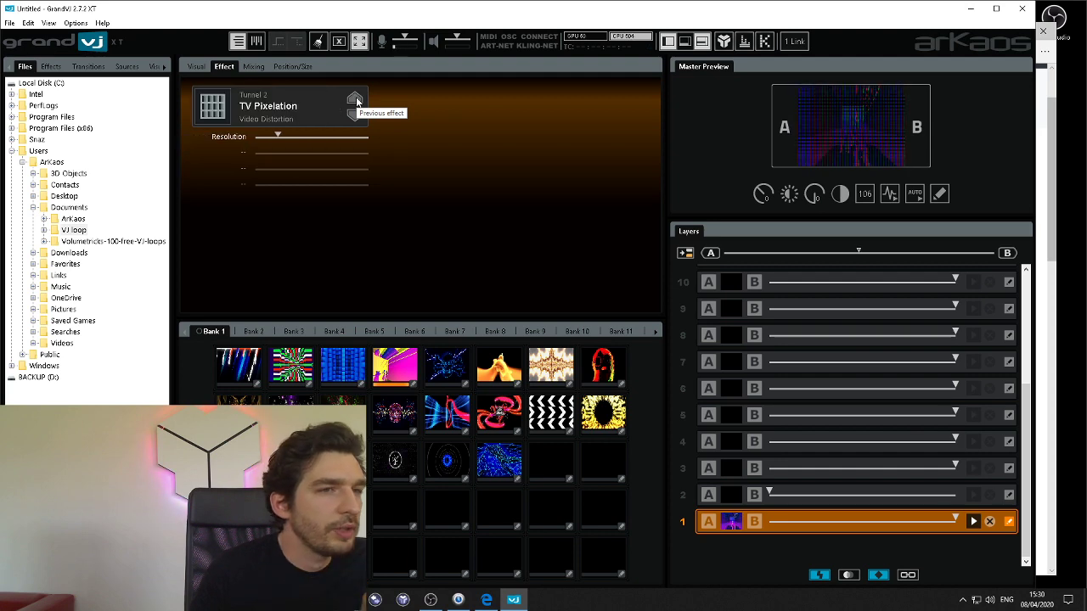
pyautogui.click(356, 100)
pyautogui.click(356, 100)
pyautogui.click(355, 99)
pyautogui.click(356, 99)
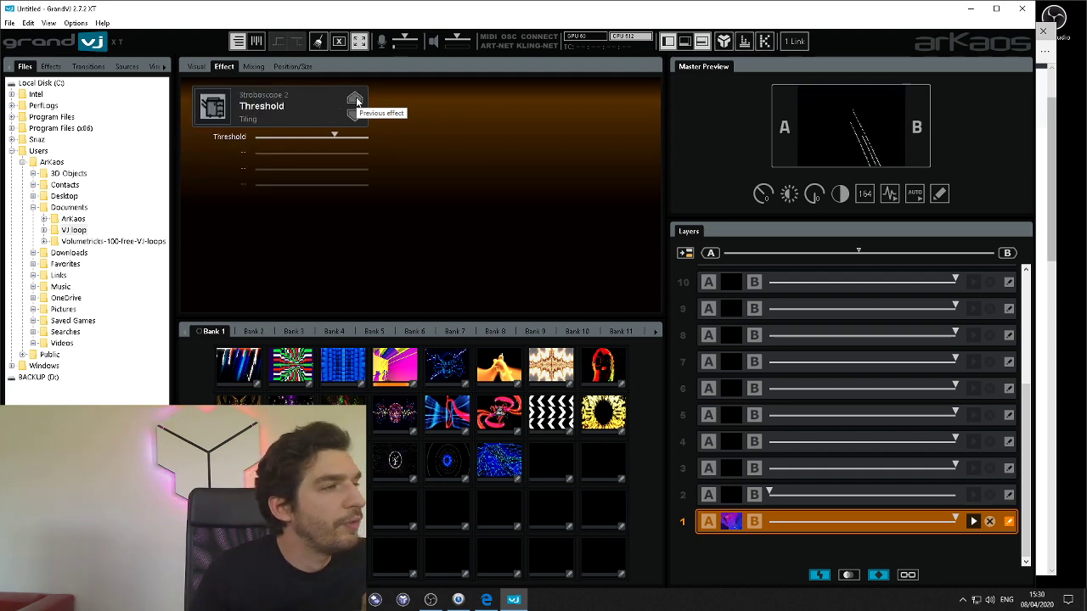
pyautogui.click(356, 99)
pyautogui.click(356, 99)
pyautogui.click(356, 100)
pyautogui.click(356, 100)
pyautogui.click(356, 99)
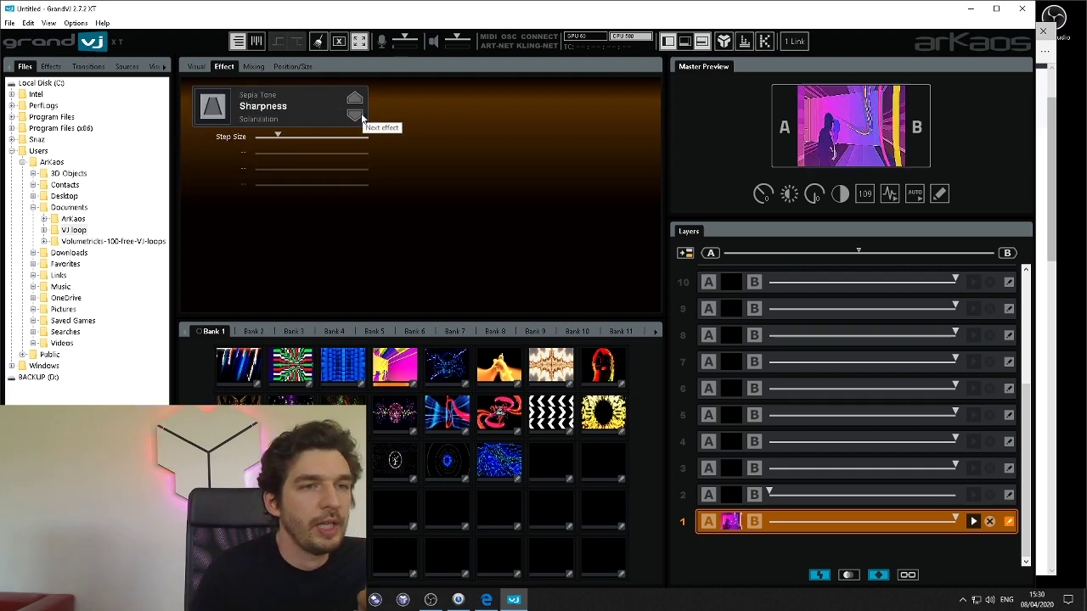
# Step: Apply the Sphere Inside effect to layer 1 and lower its Rotation Y
pyautogui.click(356, 115)
pyautogui.click(356, 116)
pyautogui.moveTo(329, 151)
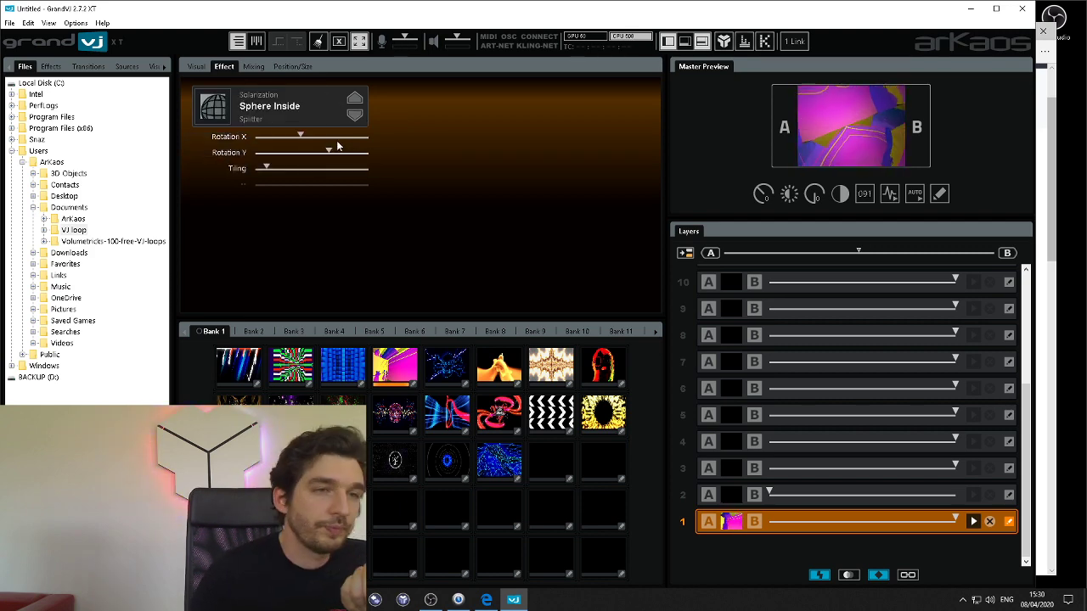
pyautogui.moveTo(329, 153); pyautogui.dragTo(322, 151)
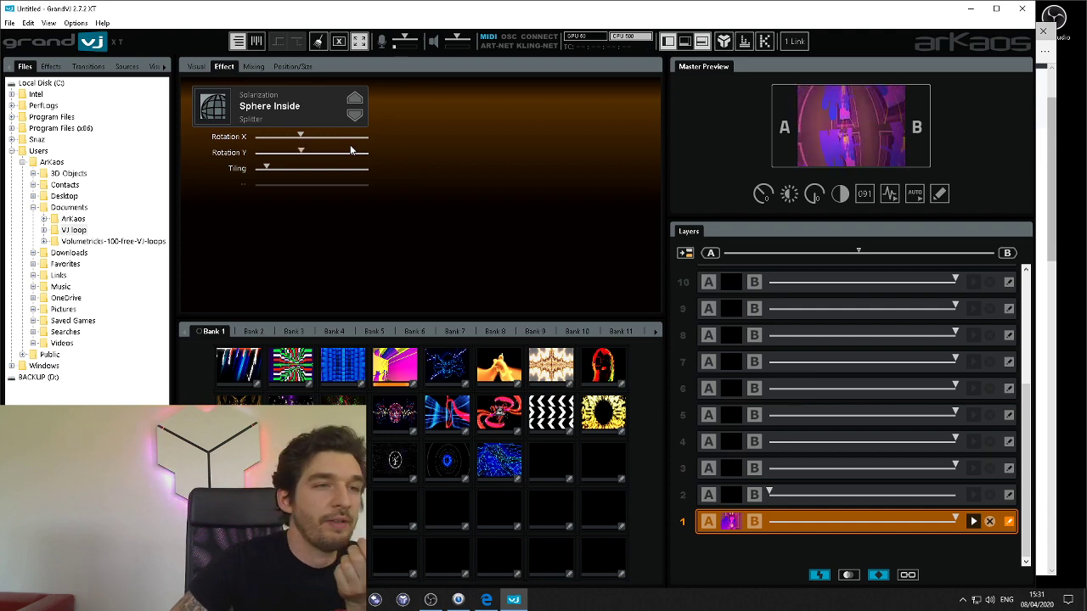
# Step: Try the Sepia Tone, Ripple and RGB Controls effects on the layer 1 visual
pyautogui.click(355, 100)
pyautogui.click(355, 101)
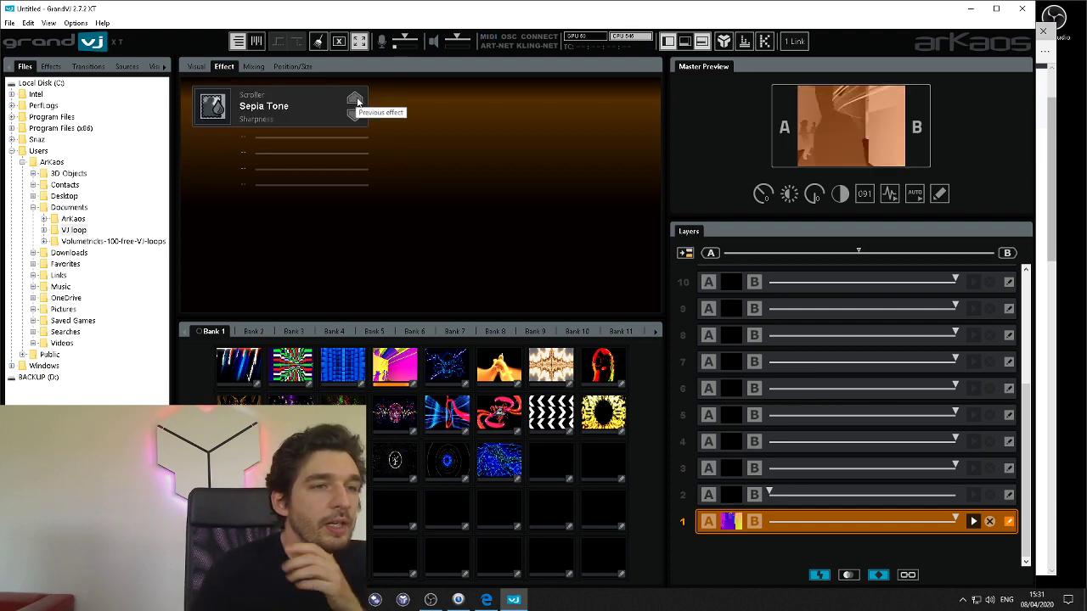
pyautogui.click(355, 101)
pyautogui.click(357, 101)
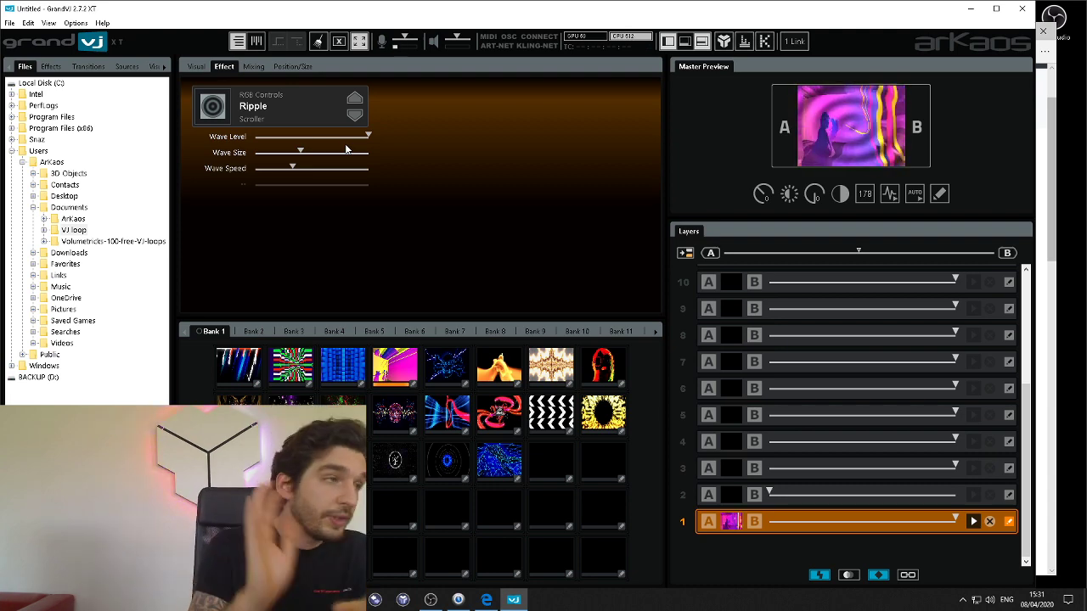
pyautogui.click(356, 100)
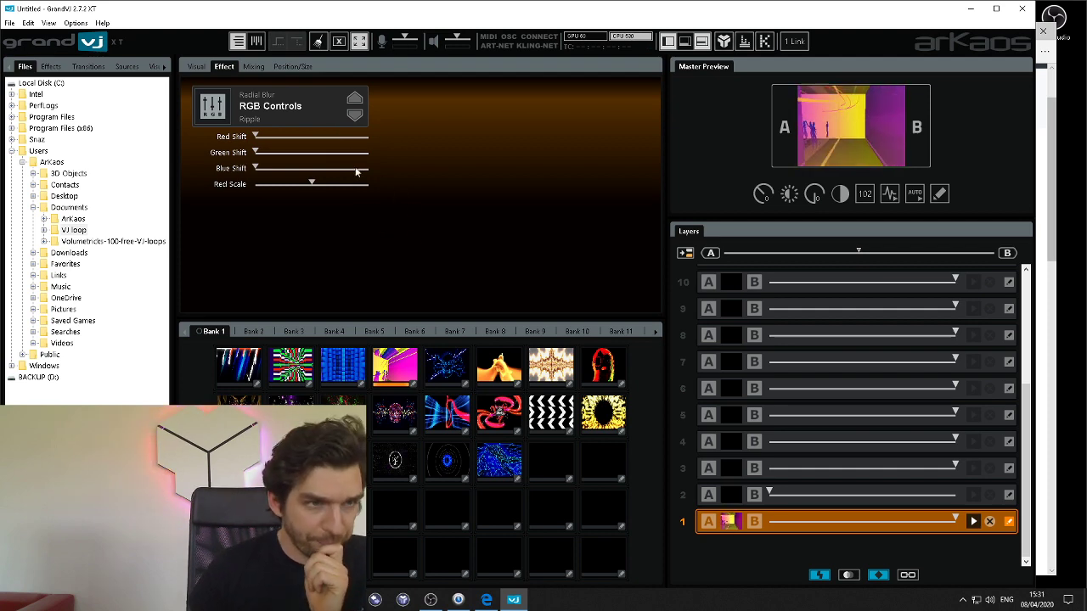
# Step: Step forward through the effects past Solarization and apply Tiling to layer 1
pyautogui.click(354, 116)
pyautogui.click(354, 116)
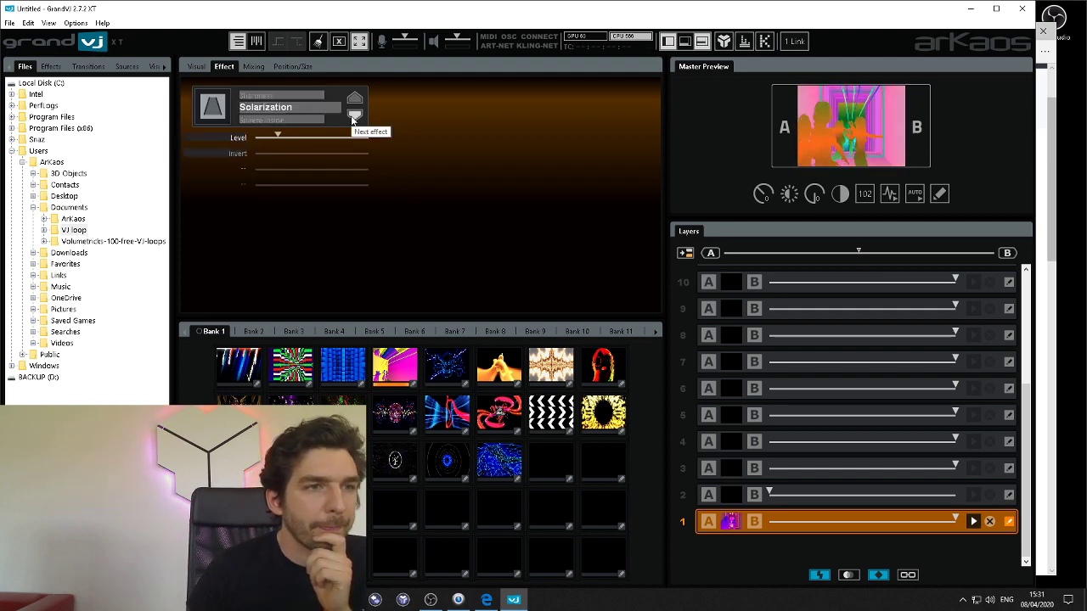
pyautogui.click(355, 115)
pyautogui.click(353, 119)
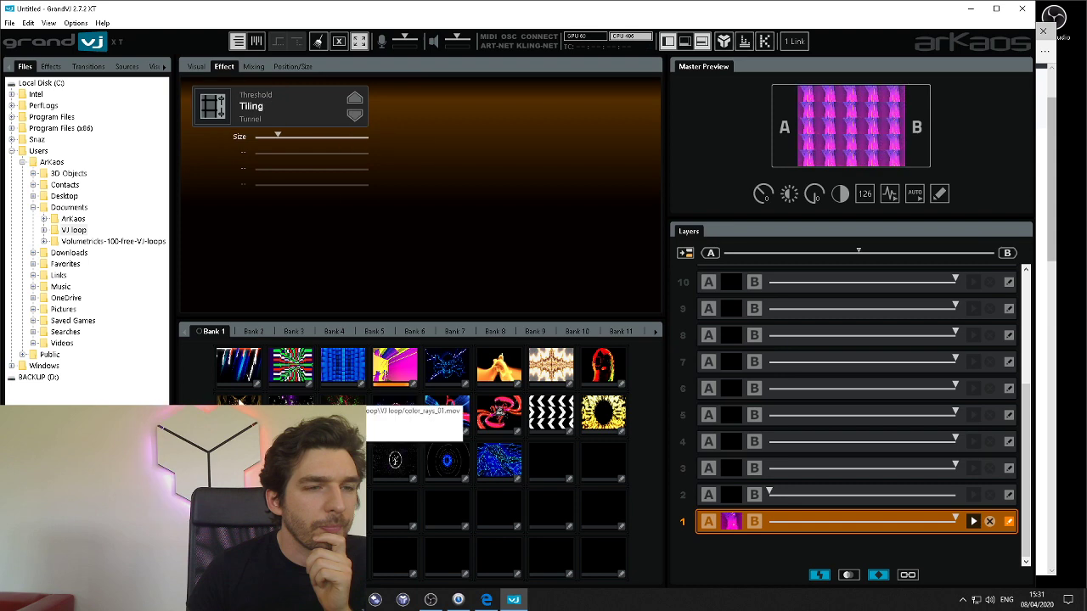
# Step: Play the cube_beat_4 clip on layer 1 and the black-and-white zigzag clip from Bank 1 on layer 2
pyautogui.click(342, 367)
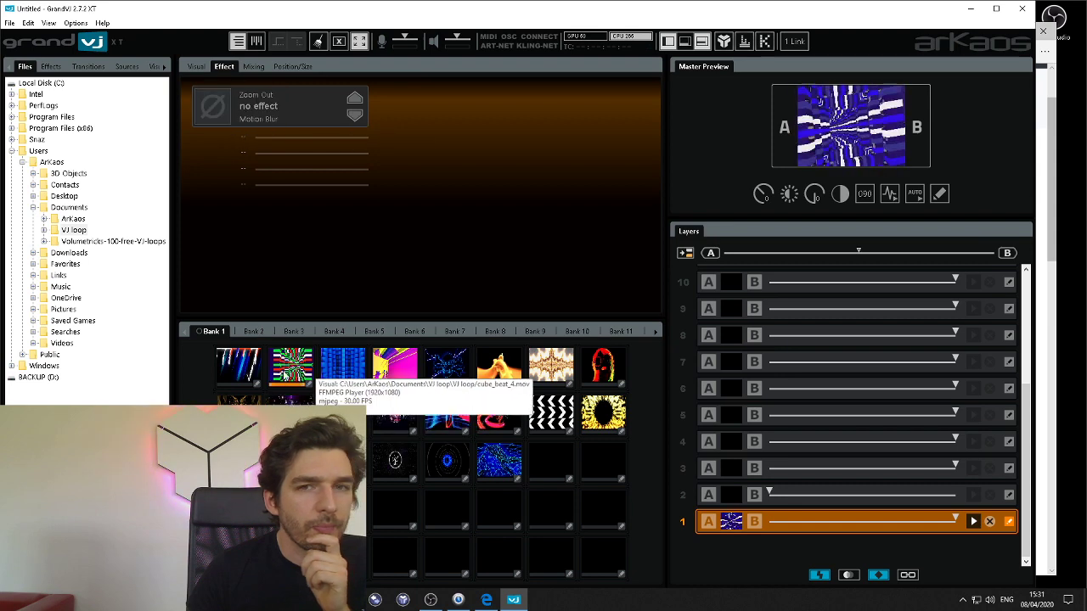
pyautogui.click(252, 67)
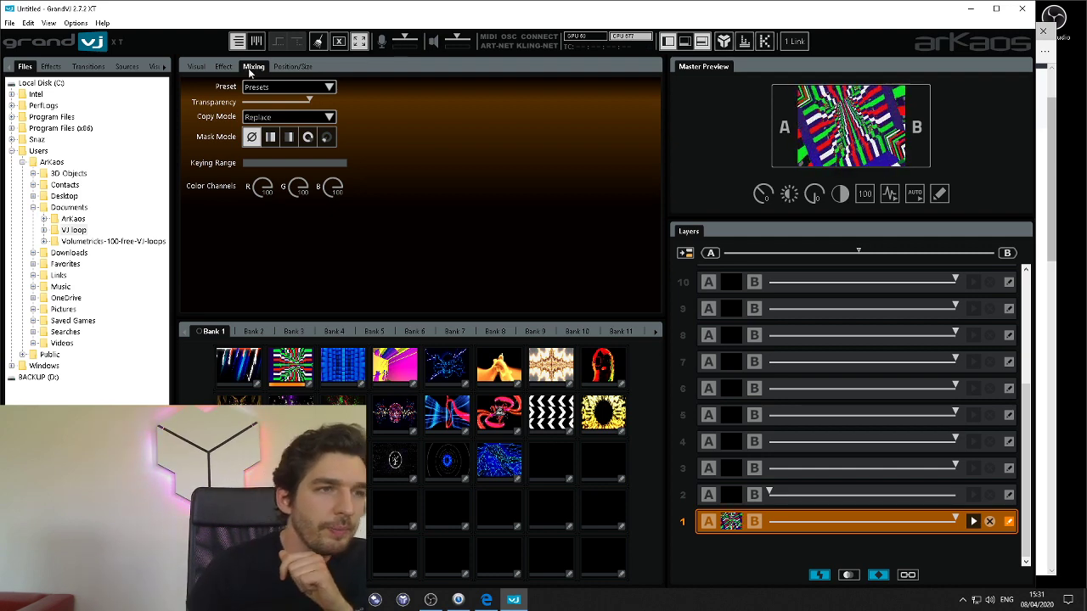
pyautogui.click(198, 70)
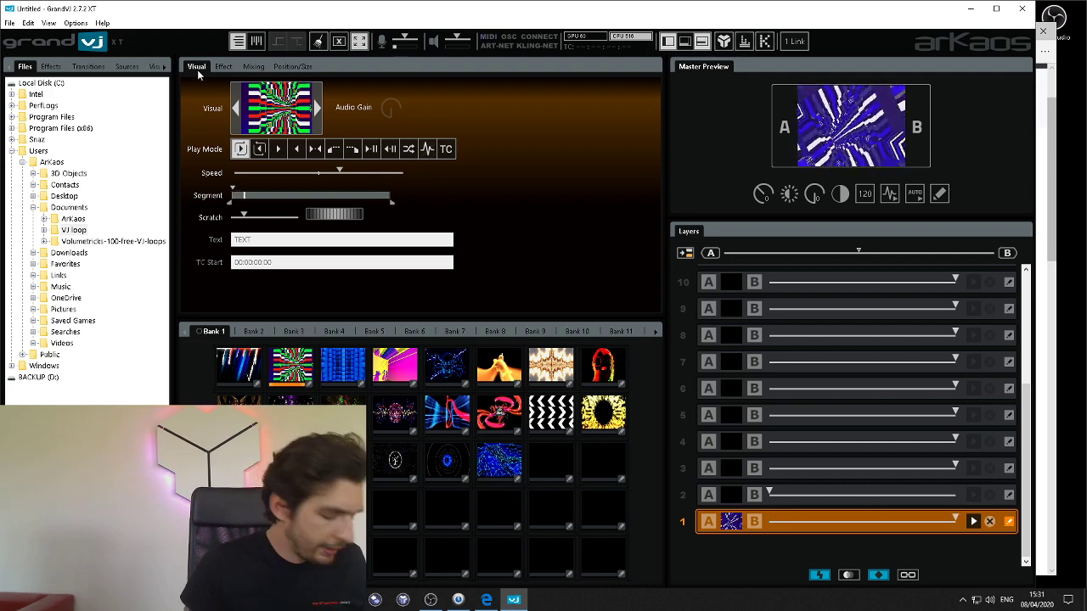
pyautogui.press('Up')
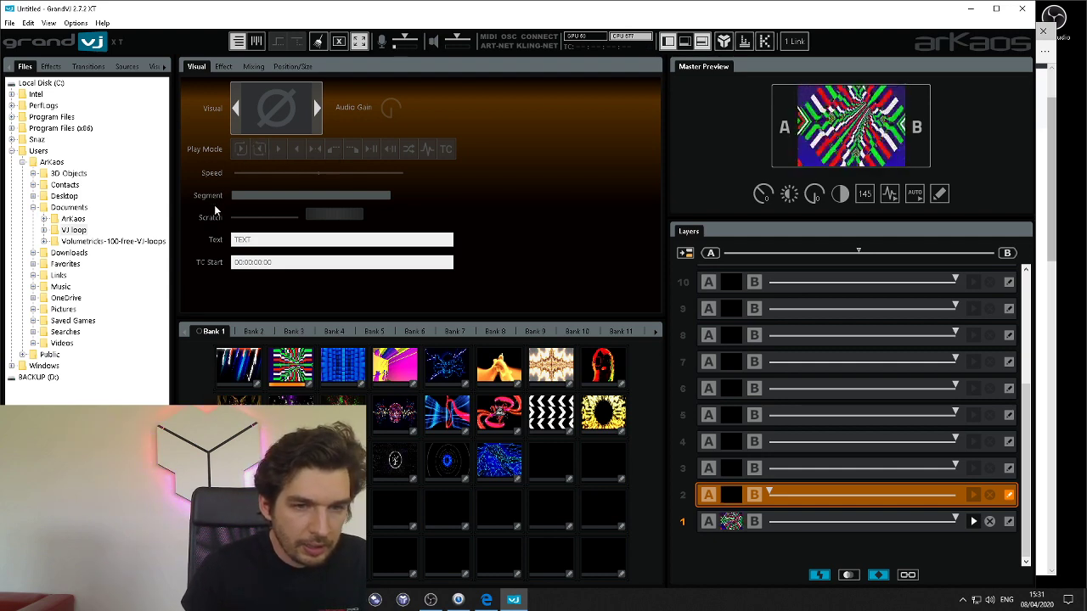
pyautogui.press('u')
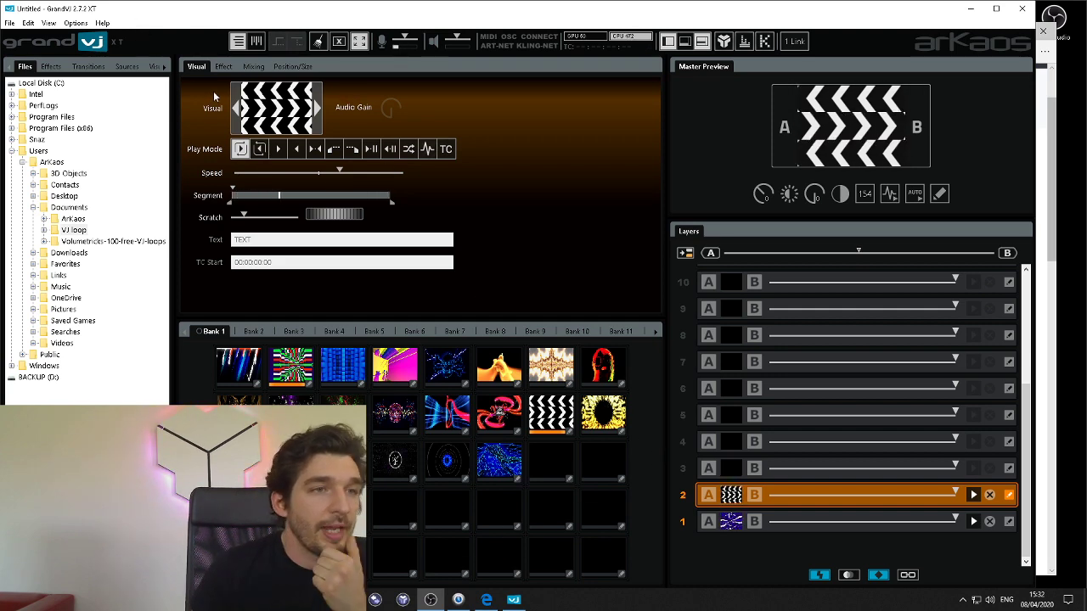
# Step: Apply the Reject Black mixing preset to layer 2 and adjust the mask's keying range
pyautogui.click(253, 67)
pyautogui.click(301, 88)
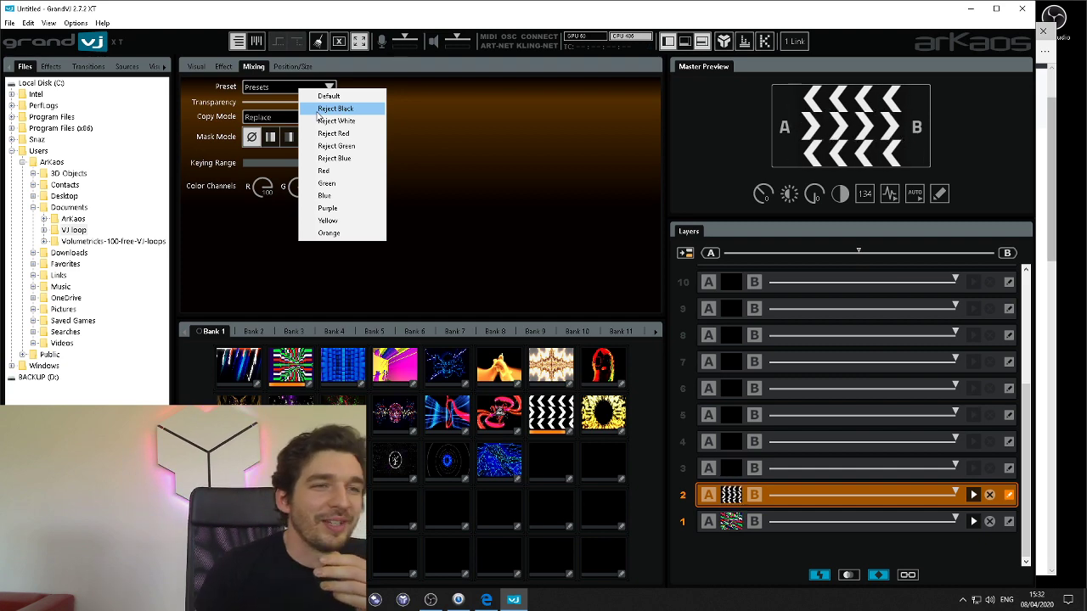
pyautogui.click(318, 112)
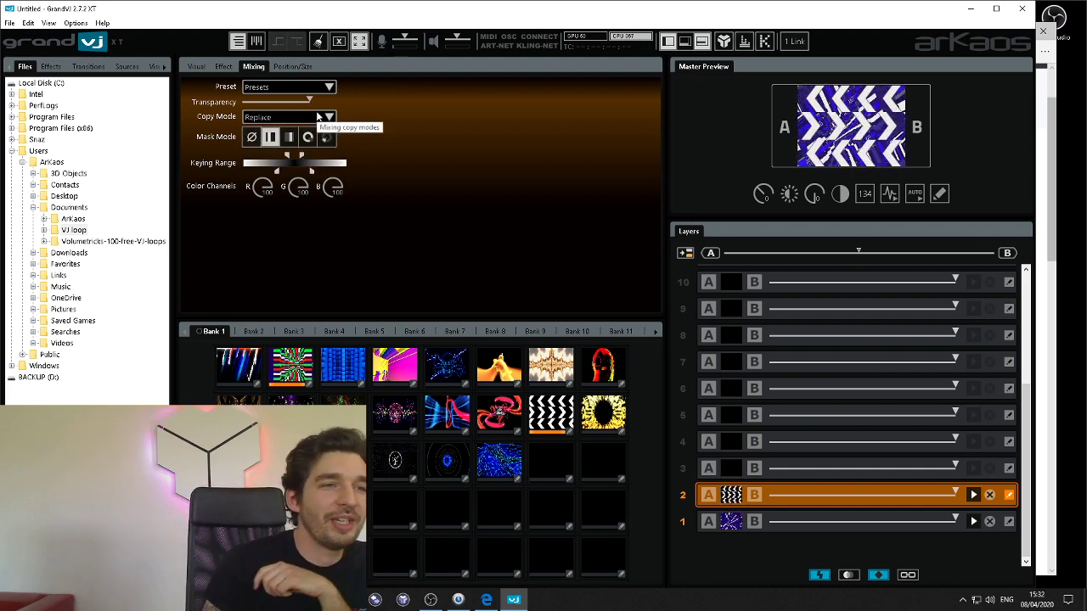
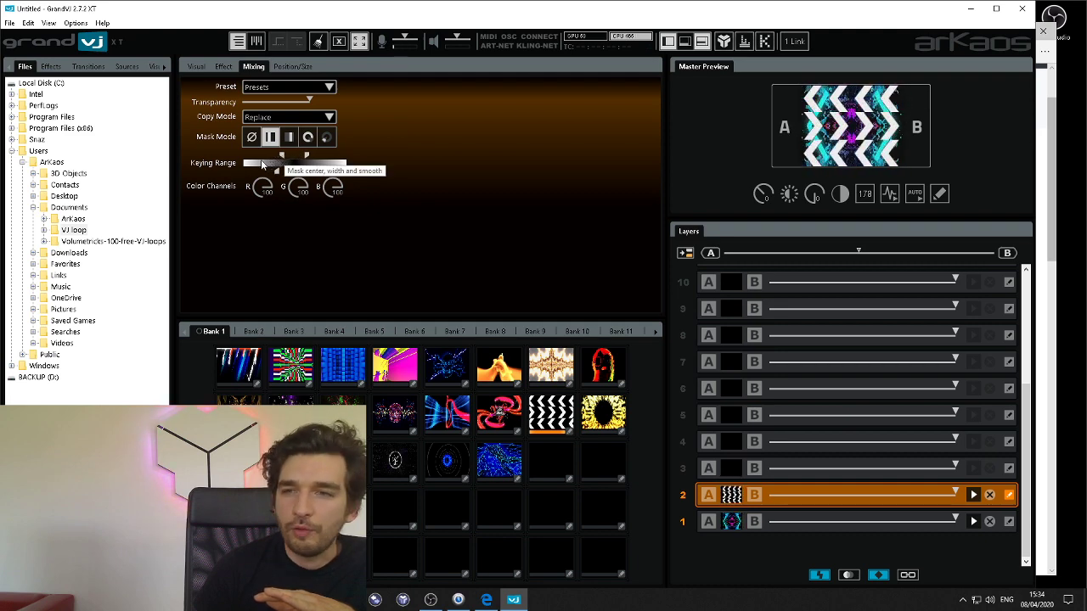
pyautogui.moveTo(262, 178)
pyautogui.mouseDown()
pyautogui.moveTo(286, 164)
pyautogui.moveTo(266, 172)
pyautogui.mouseUp()
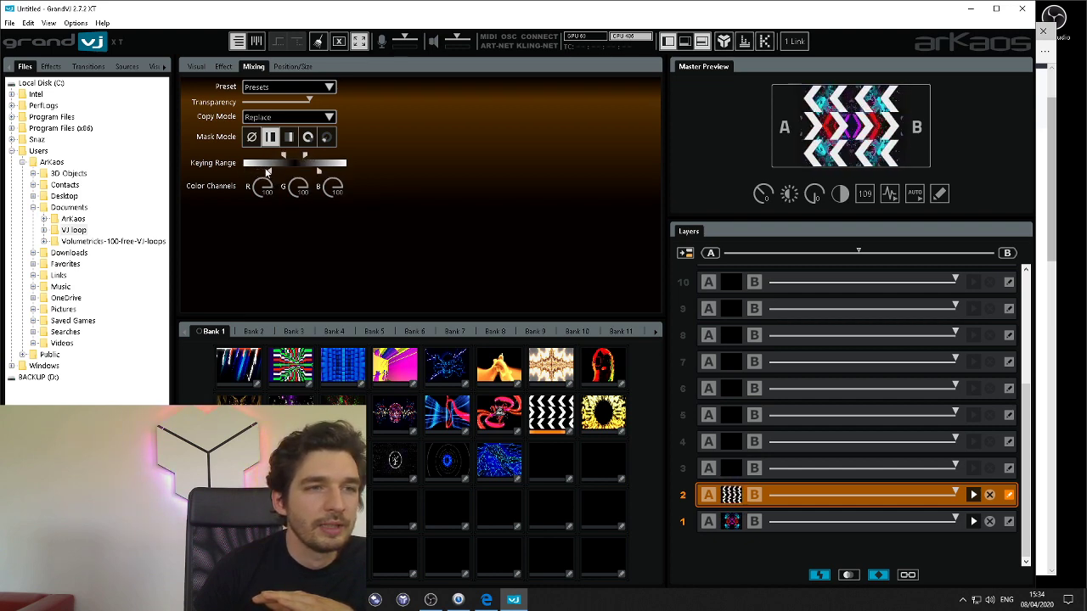
# Step: Try a color mask with a shifted keying range on layer 2 and turn masking off again
pyautogui.click(251, 136)
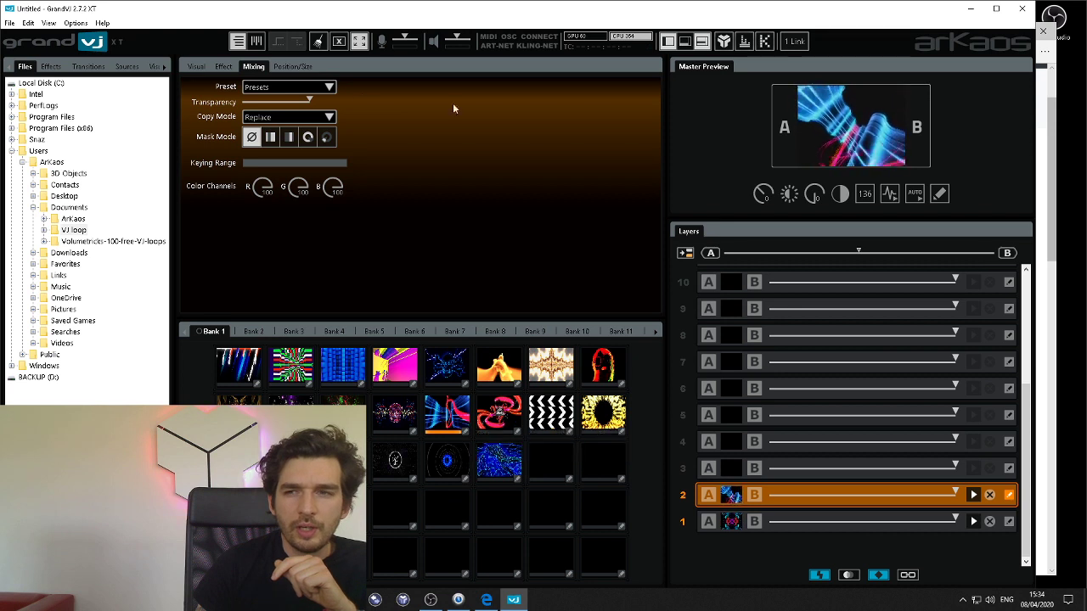
pyautogui.click(307, 138)
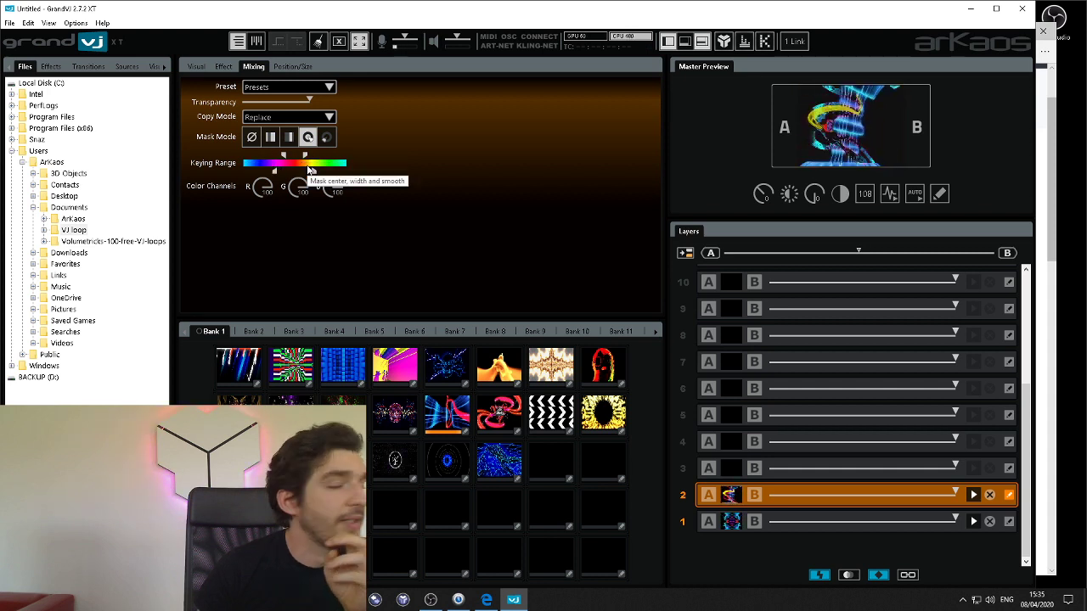
pyautogui.moveTo(328, 166); pyautogui.dragTo(285, 172)
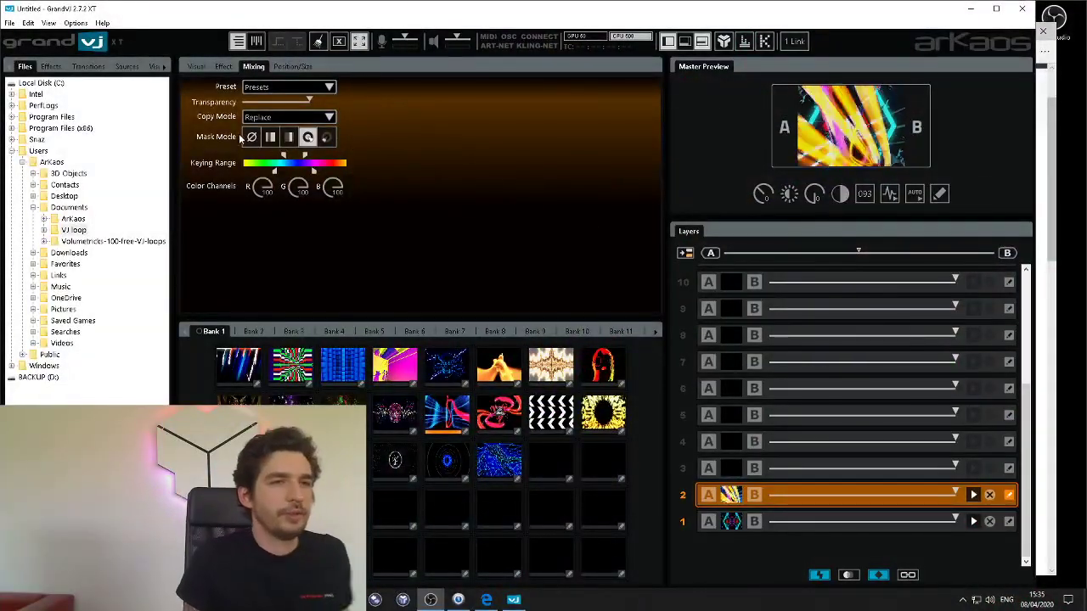
pyautogui.click(251, 143)
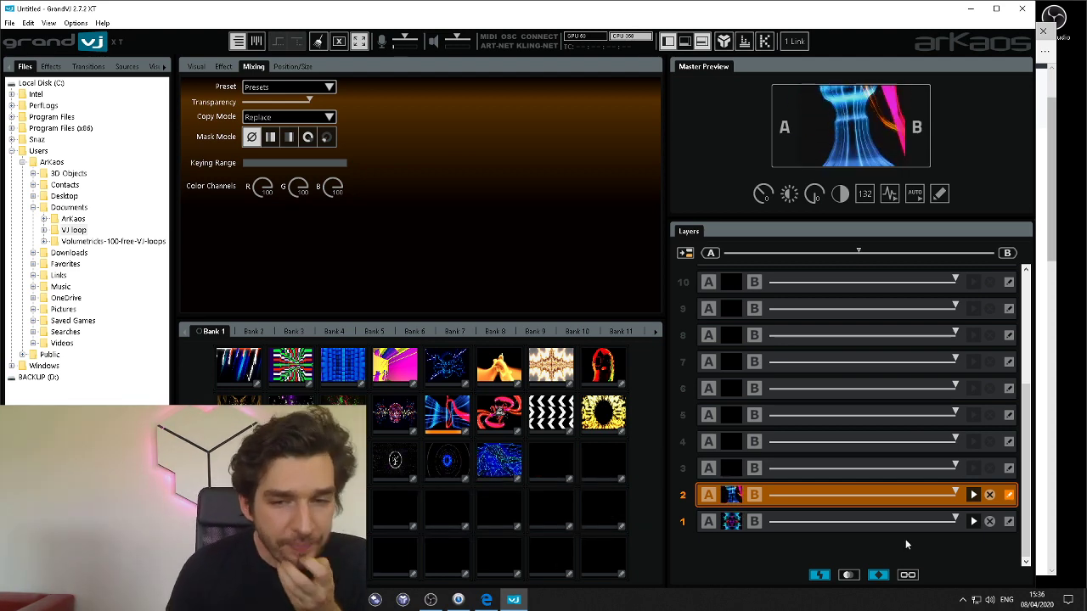
# Step: Clear the visuals from layers 2 and 1, including one more clip triggered on layer 2, and make layer 1 active
pyautogui.click(990, 495)
pyautogui.click(988, 522)
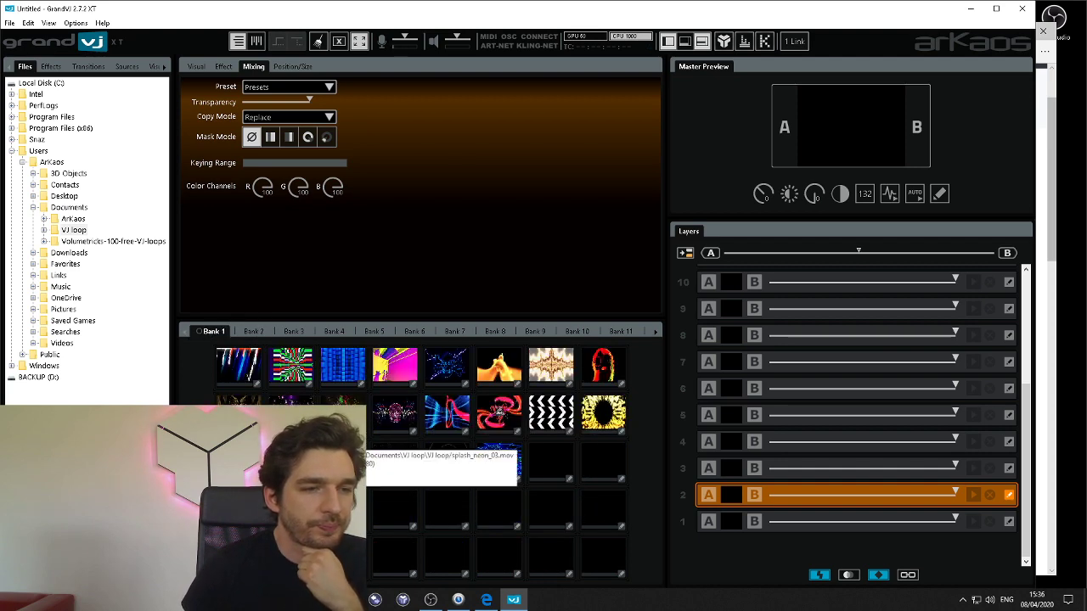
pyautogui.click(393, 416)
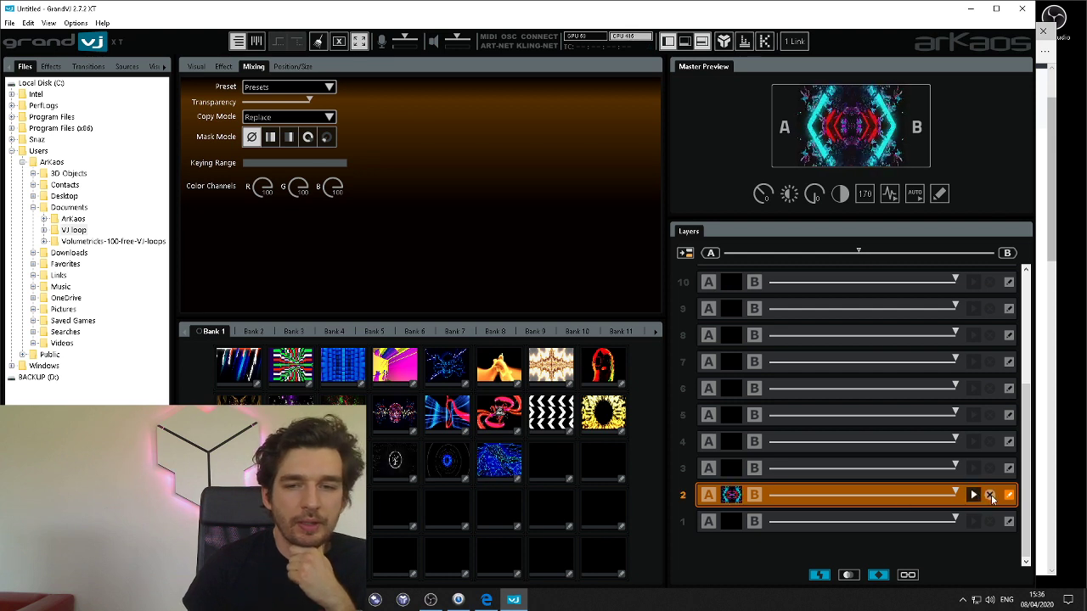
pyautogui.click(976, 496)
pyautogui.press('Down')
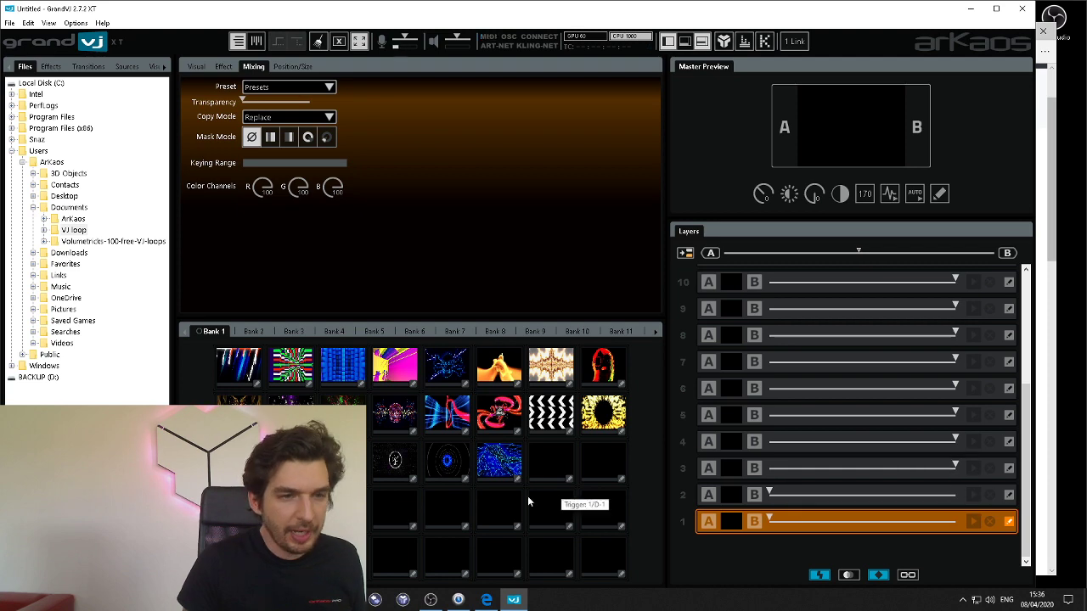
# Step: Play the blue concentric-squares clip from Bank 2 on layer 1 and the white tree-in-a-ring clip from Bank 1 on layer 2
pyautogui.click(268, 333)
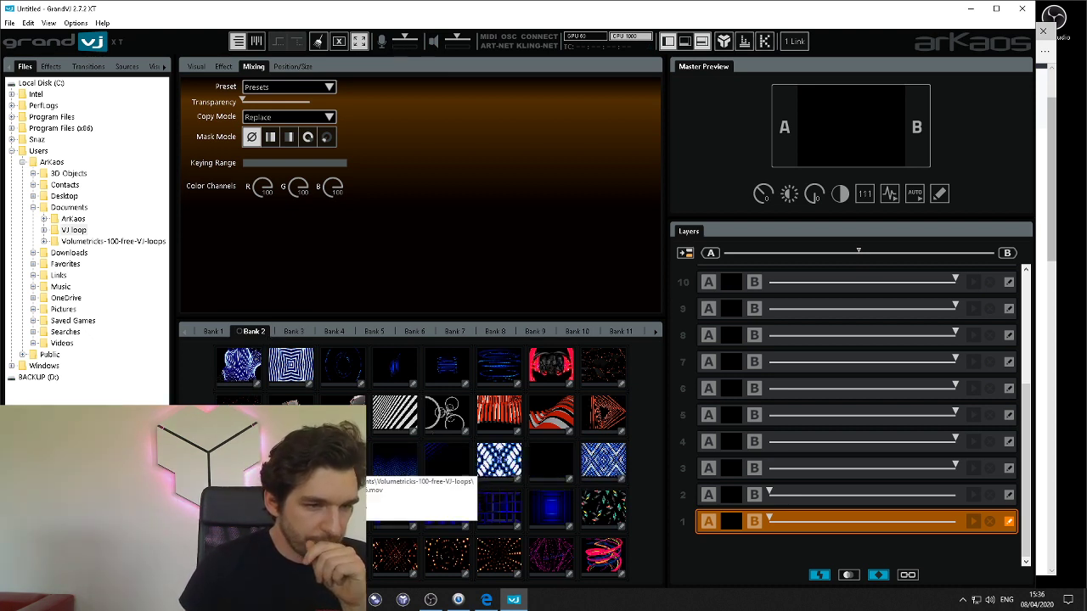
pyautogui.click(290, 370)
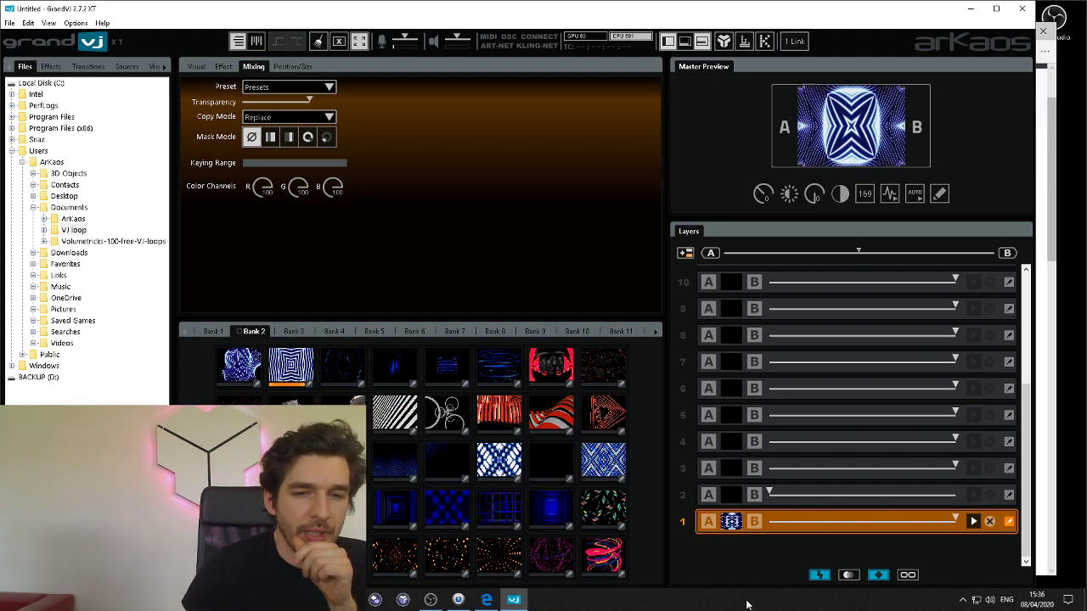
pyautogui.click(746, 501)
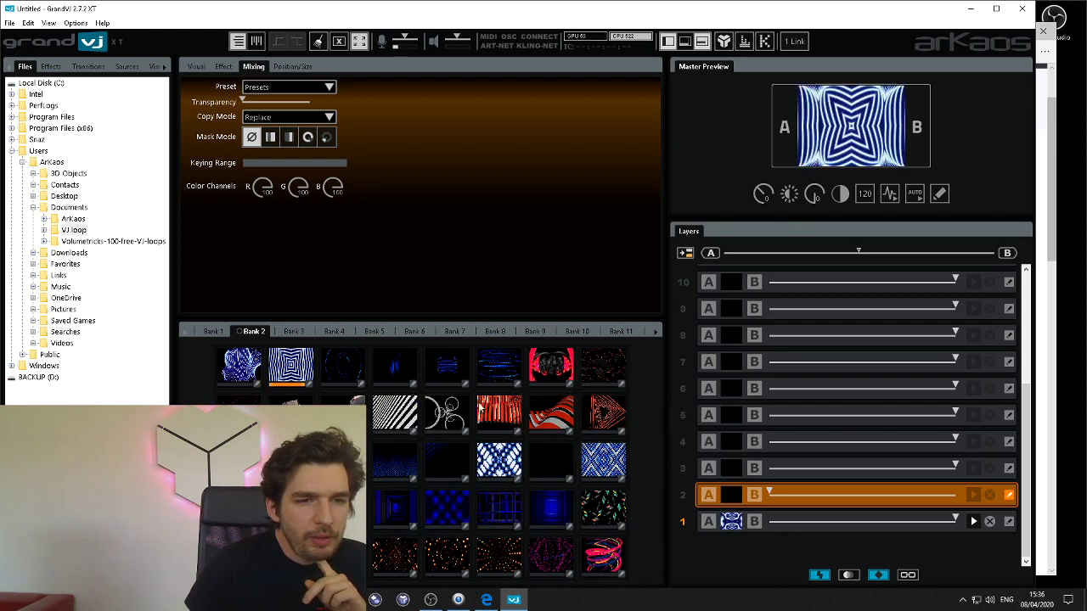
pyautogui.click(208, 334)
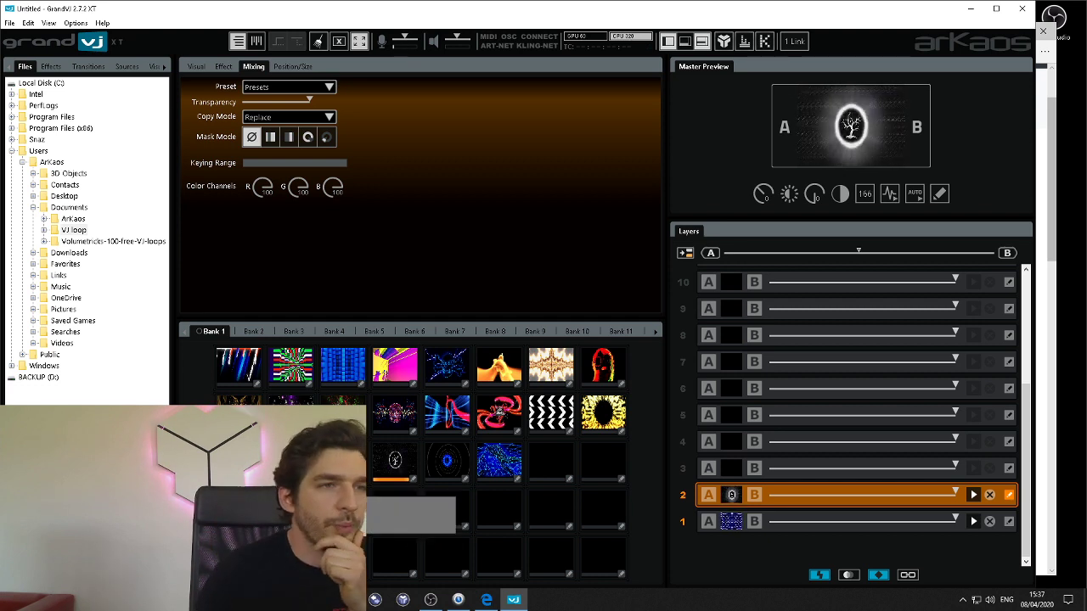
# Step: Move and resize the layer 2 visual over layer 1, enlarge and center it, and adjust its Position Z
pyautogui.click(288, 67)
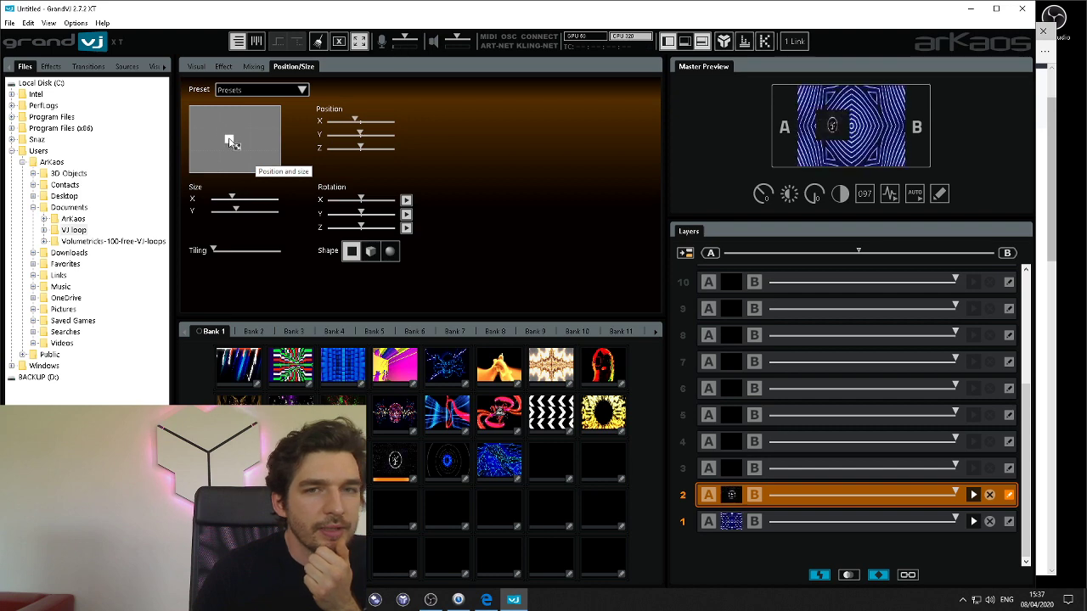
pyautogui.moveTo(240, 143); pyautogui.dragTo(241, 139)
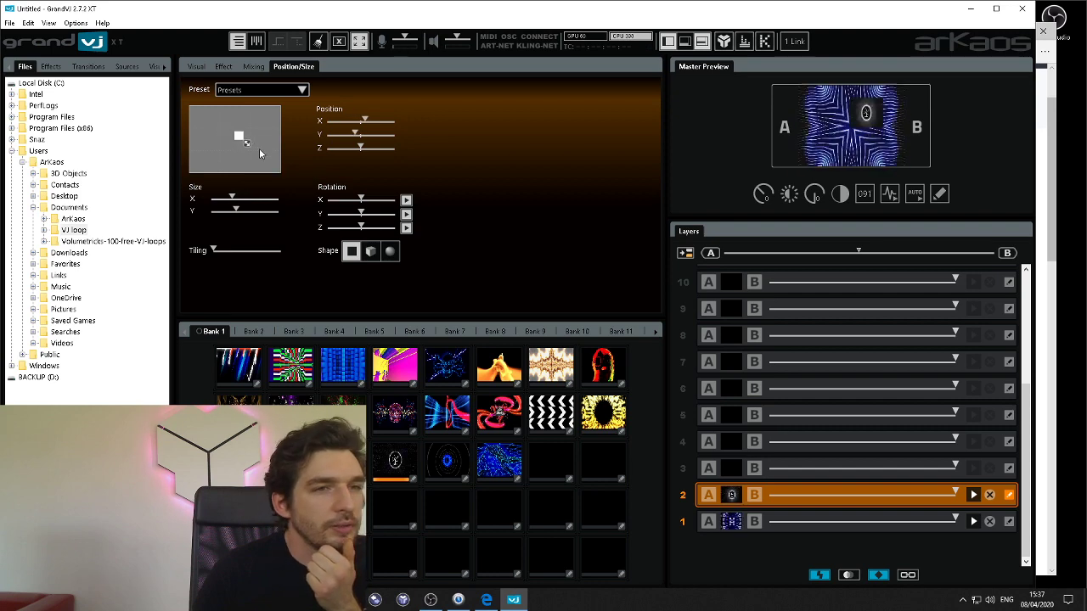
pyautogui.moveTo(246, 146)
pyautogui.mouseDown()
pyautogui.moveTo(262, 156)
pyautogui.moveTo(228, 143)
pyautogui.mouseUp()
pyautogui.moveTo(363, 134)
pyautogui.mouseDown()
pyautogui.moveTo(373, 136)
pyautogui.moveTo(348, 136)
pyautogui.moveTo(363, 138)
pyautogui.moveTo(361, 126)
pyautogui.moveTo(363, 148)
pyautogui.mouseUp()
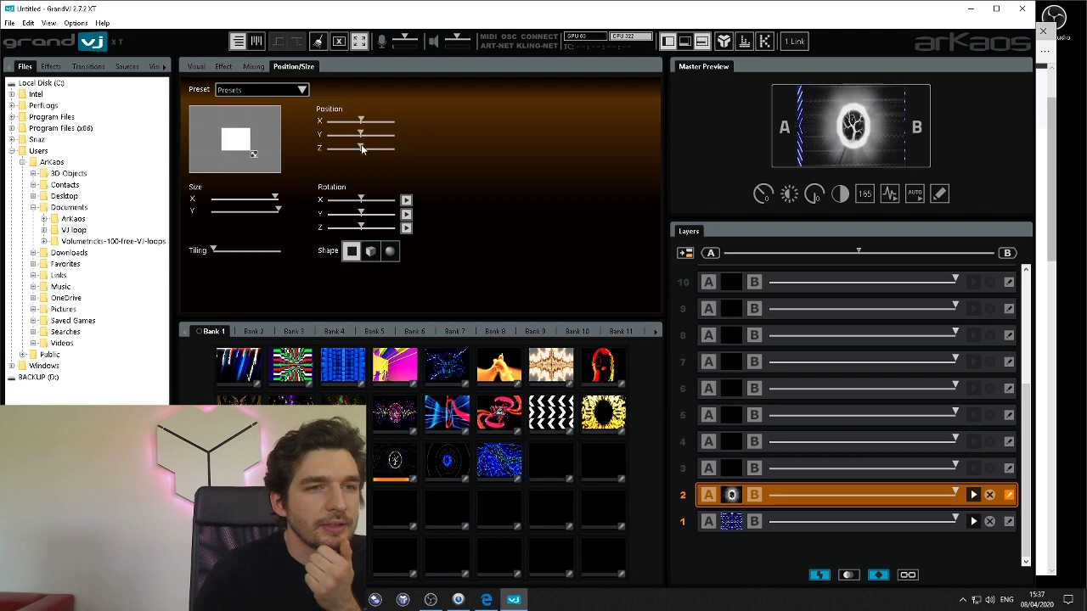
pyautogui.moveTo(369, 149); pyautogui.dragTo(365, 150)
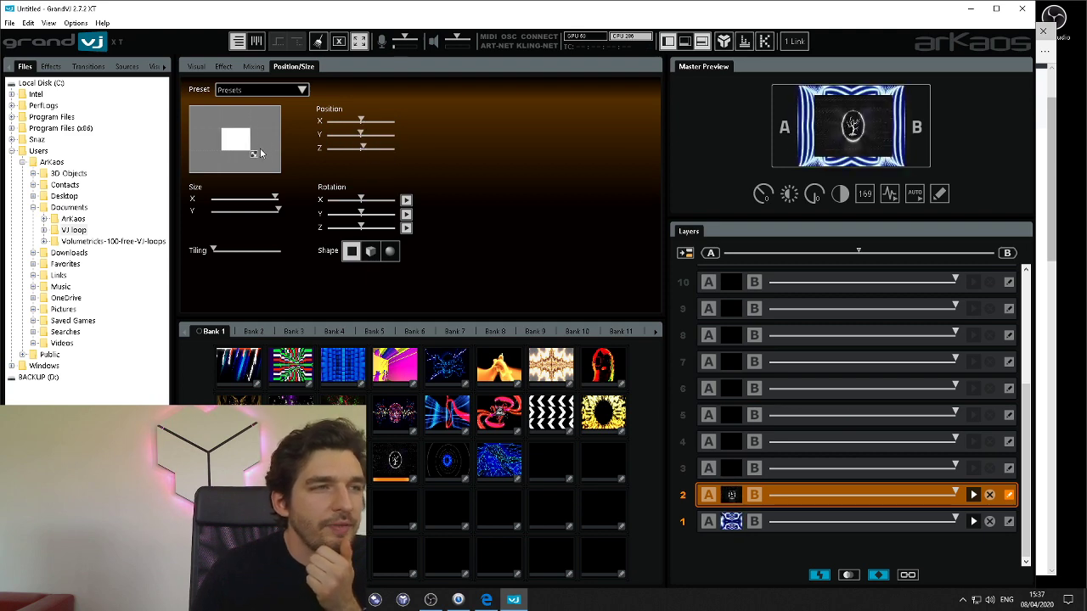
# Step: Shrink the layer 2 visual into the lower-right corner of the picture, and retrigger its clip after playing ultratunnel_15
pyautogui.moveTo(252, 156); pyautogui.dragTo(229, 134)
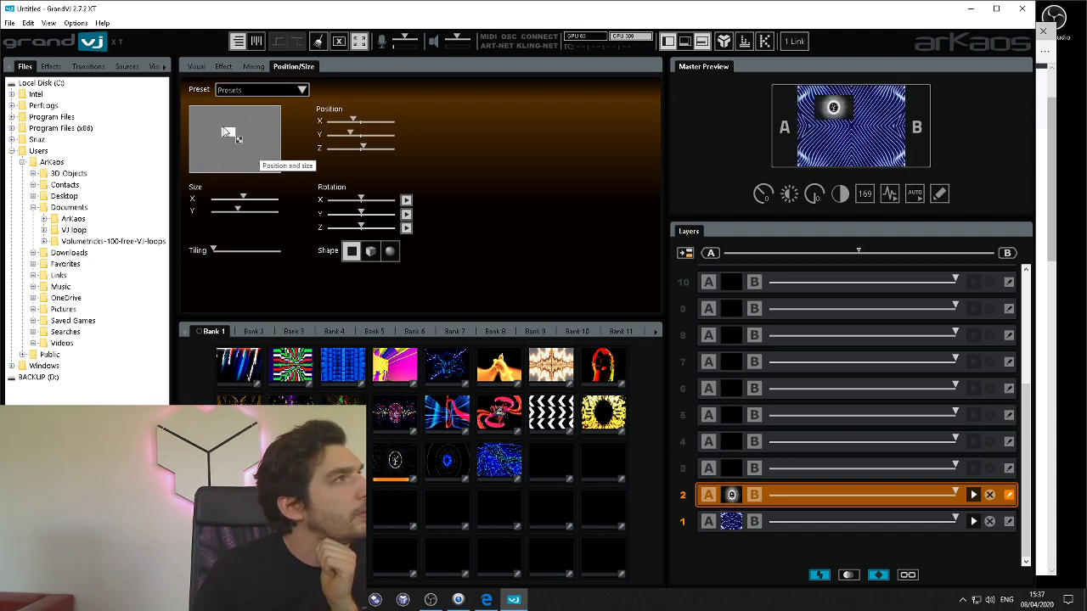
pyautogui.moveTo(230, 136); pyautogui.dragTo(253, 154)
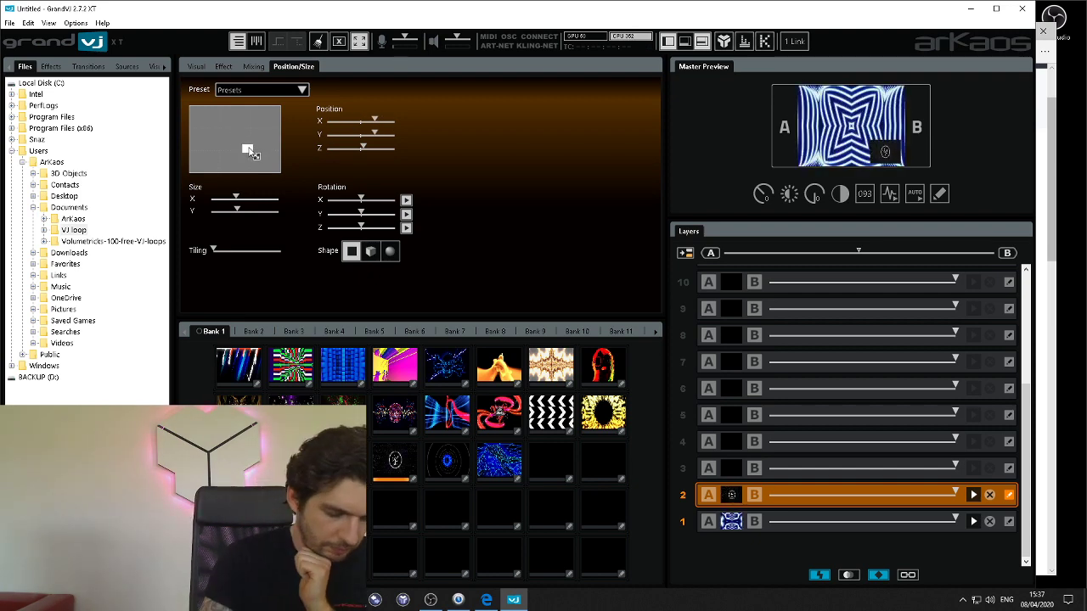
pyautogui.moveTo(251, 153); pyautogui.dragTo(248, 151)
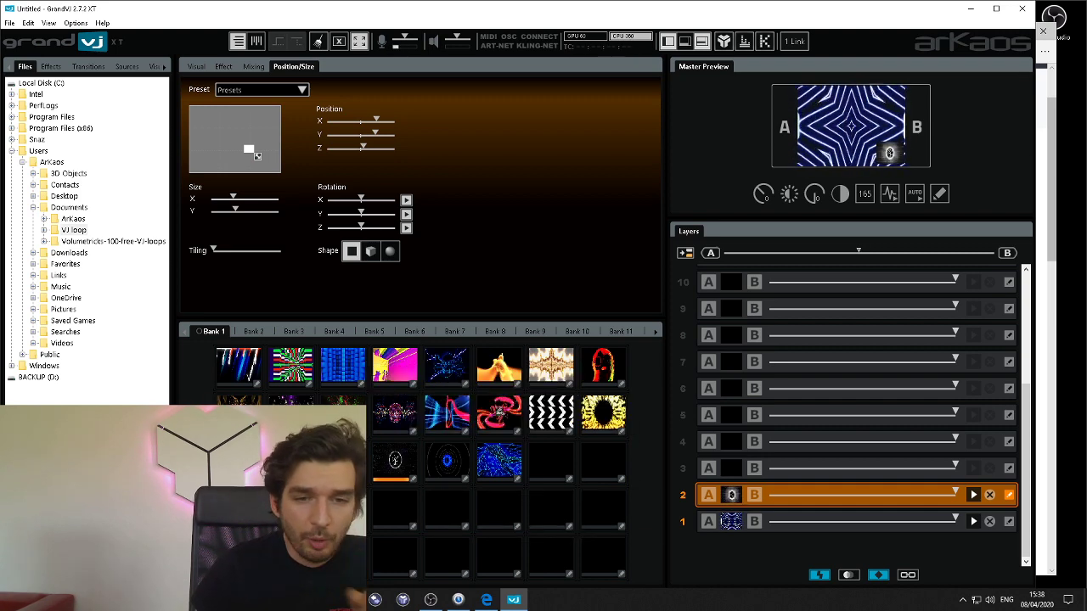
pyautogui.click(453, 463)
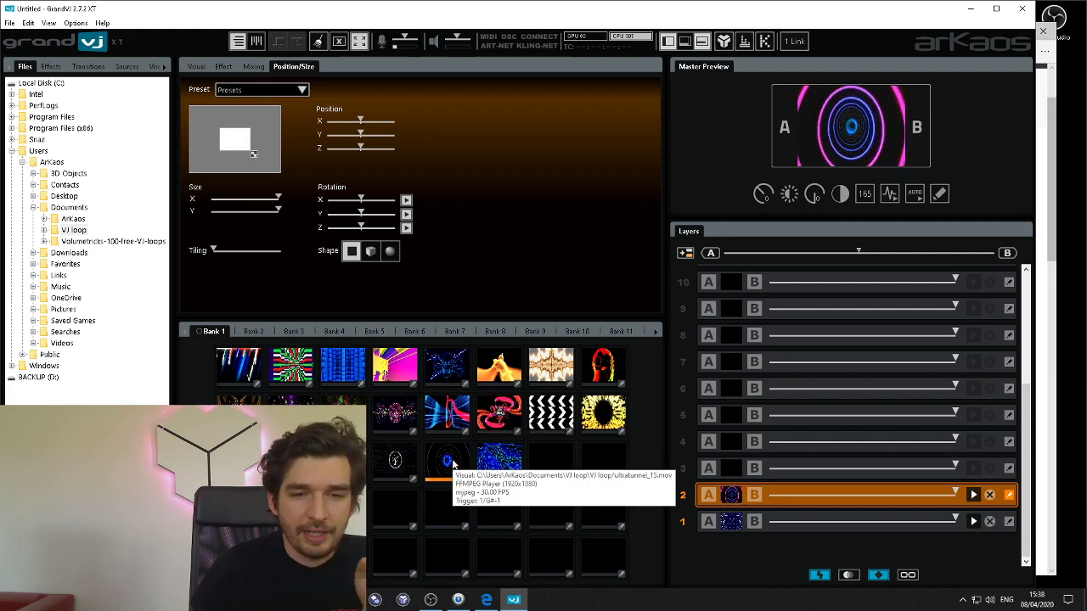
pyautogui.click(399, 460)
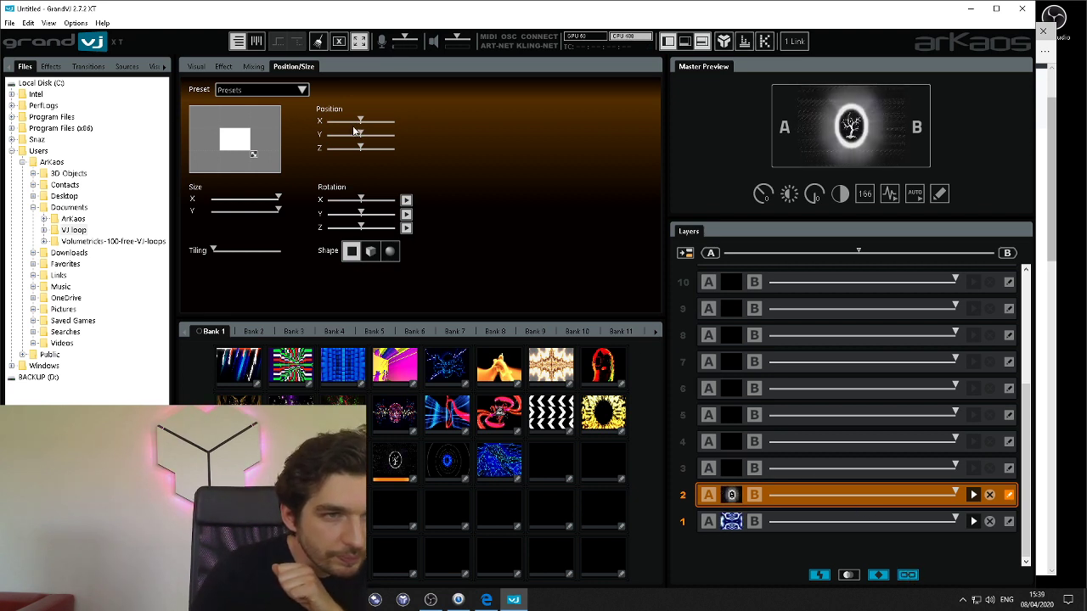
# Step: Shrink the tree-in-a-ring visual on layer 2 into the picture's lower-right corner and open the settings of its Bank 1 cell
pyautogui.moveTo(250, 156)
pyautogui.mouseDown()
pyautogui.moveTo(229, 137)
pyautogui.moveTo(240, 147)
pyautogui.mouseUp()
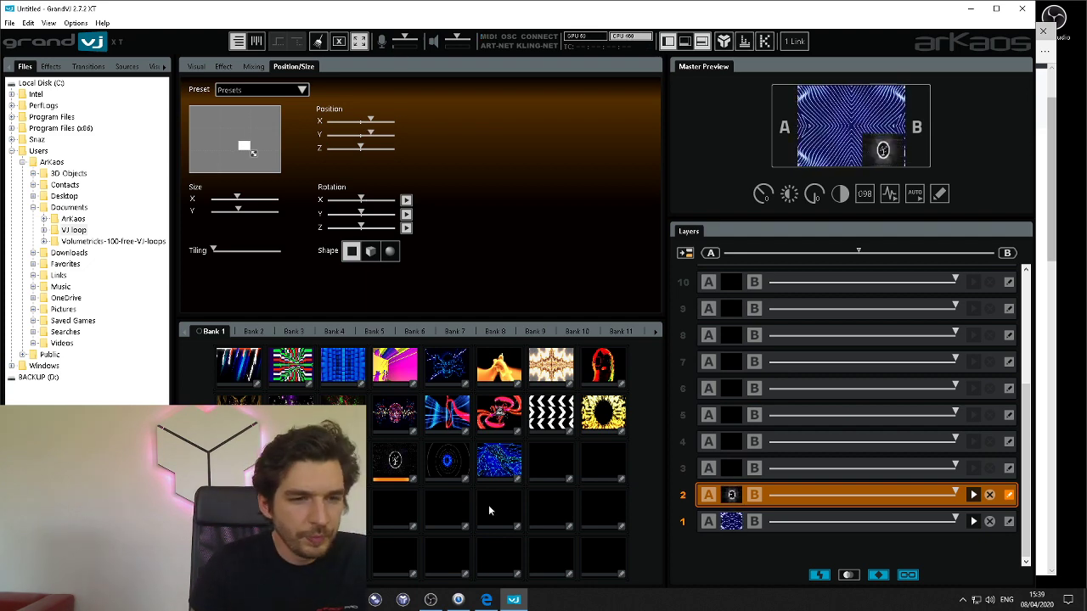
pyautogui.click(413, 481)
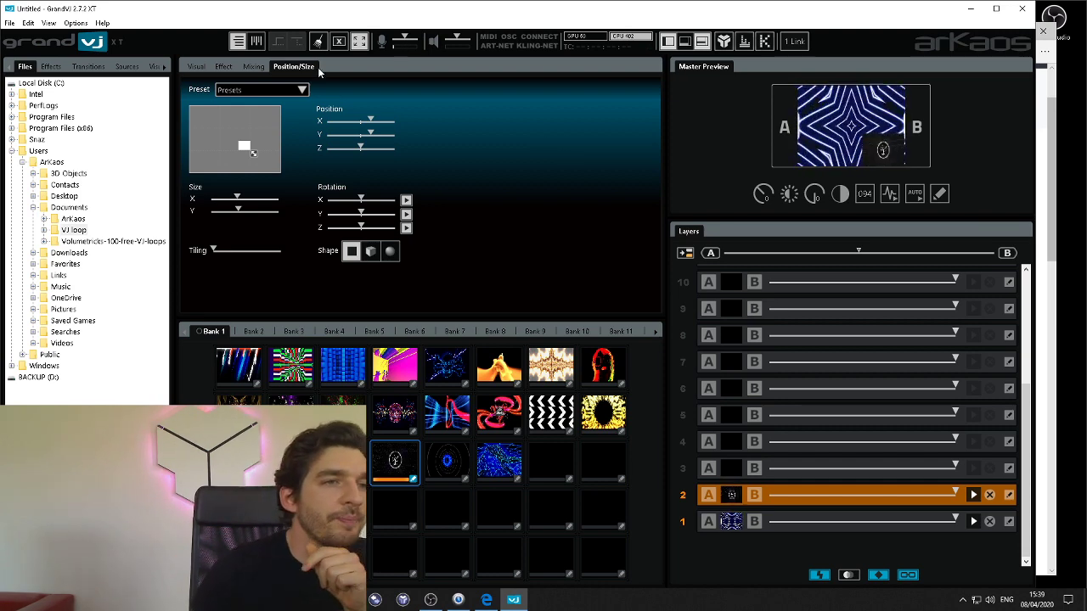
# Step: Examine the visual, effect, mixing and position/size settings stored in the tree-in-a-ring clip's cell
pyautogui.click(252, 66)
pyautogui.click(287, 66)
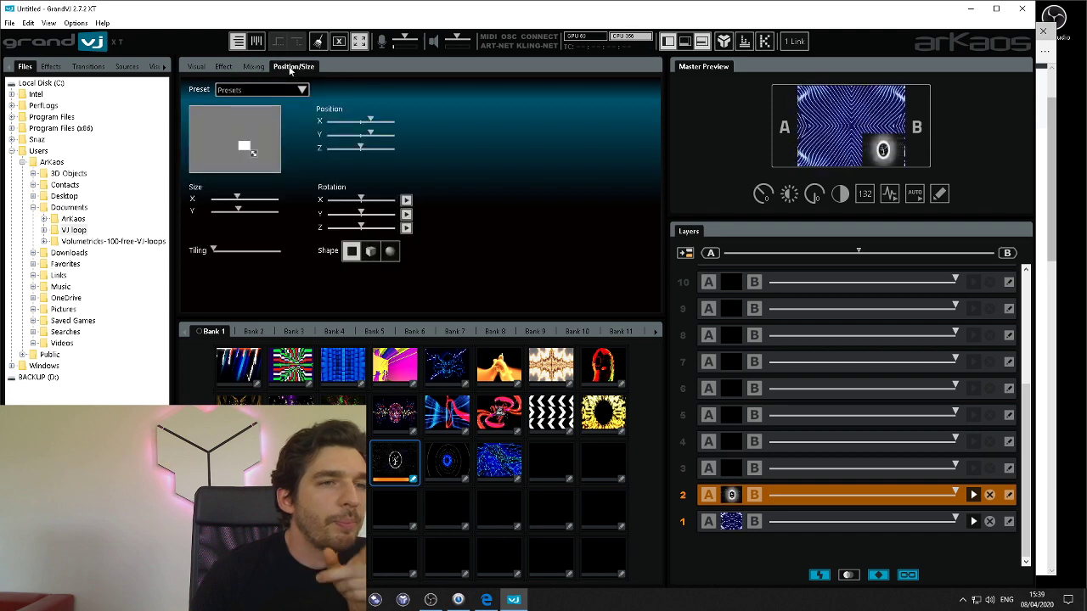
pyautogui.click(201, 68)
pyautogui.click(222, 67)
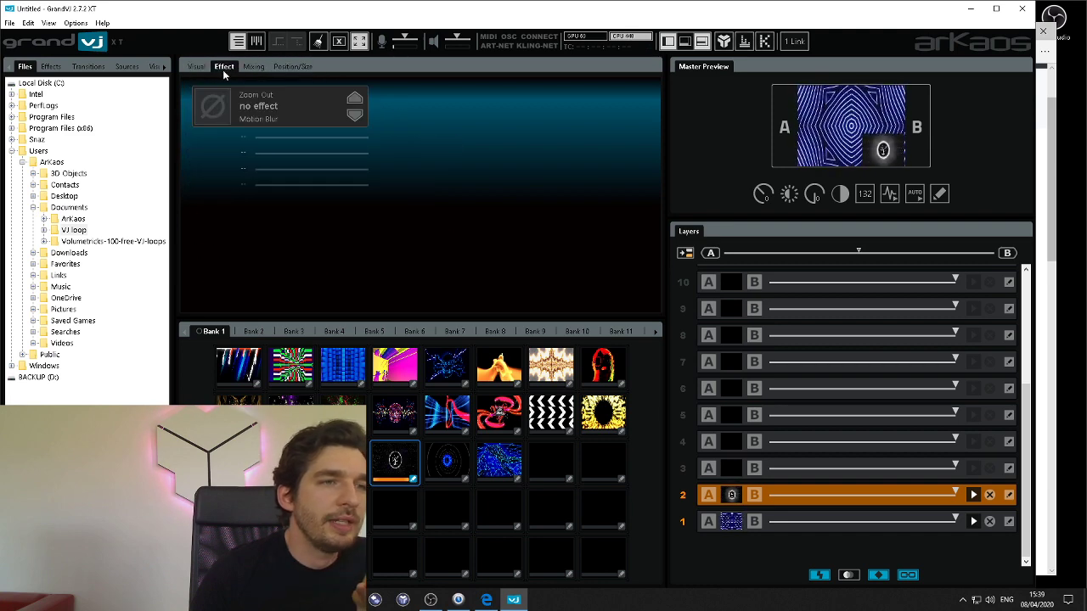
pyautogui.click(254, 67)
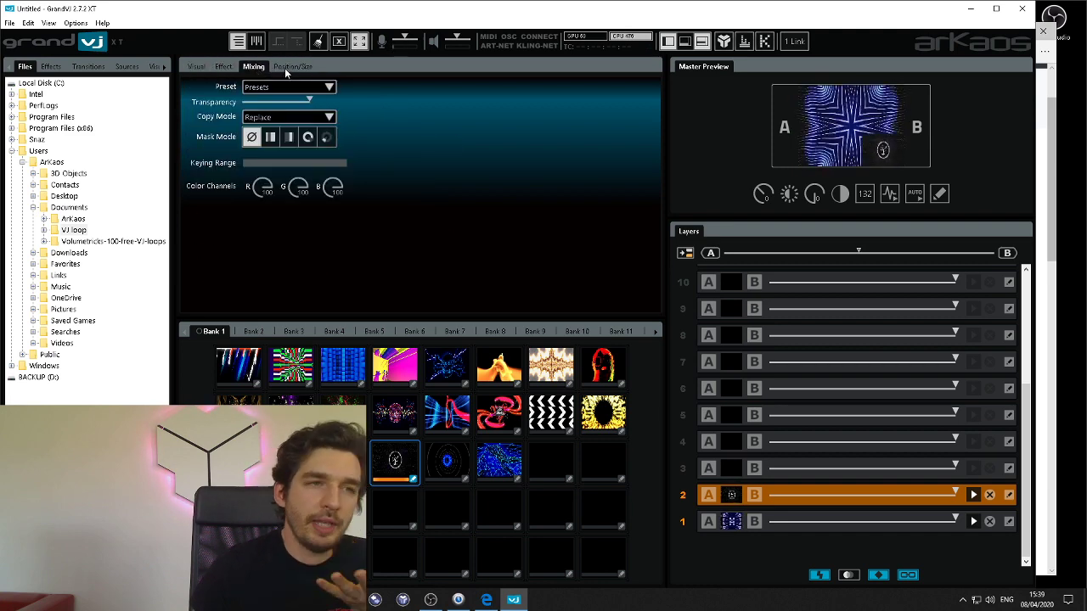
pyautogui.click(286, 67)
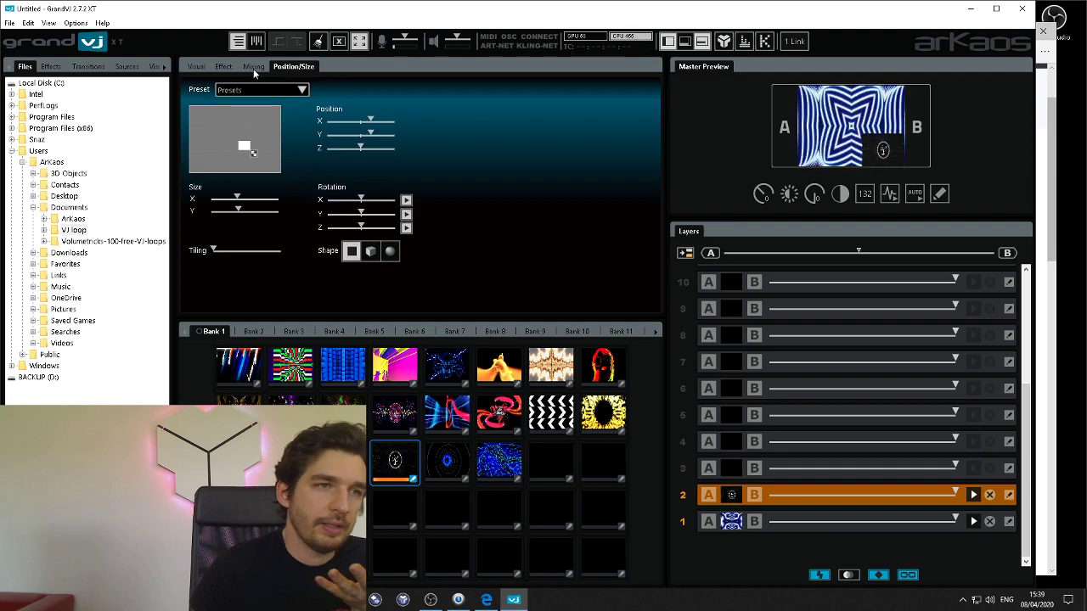
# Step: Alternate layer 2 between the tree_pulse and blue-rings clips to compare their stored placement, and stop the blue-rings clip
pyautogui.click(253, 68)
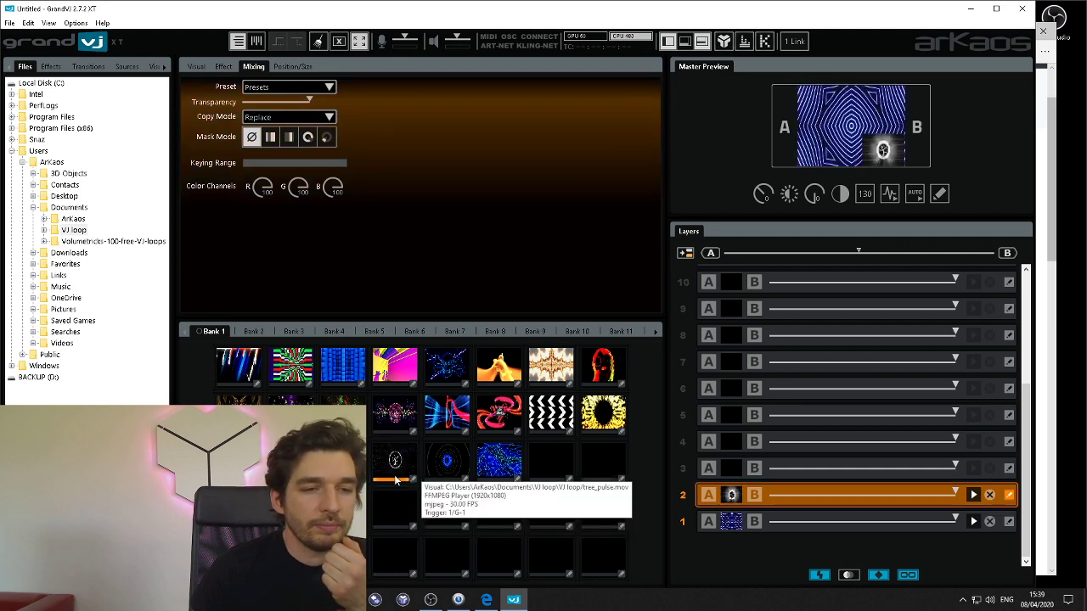
pyautogui.click(450, 463)
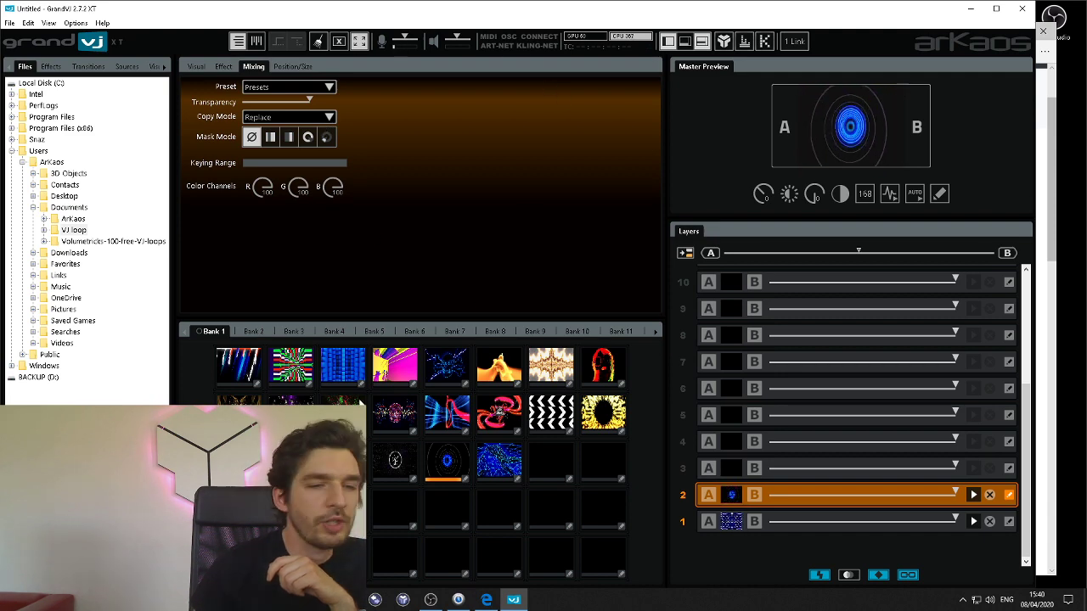
pyautogui.click(396, 464)
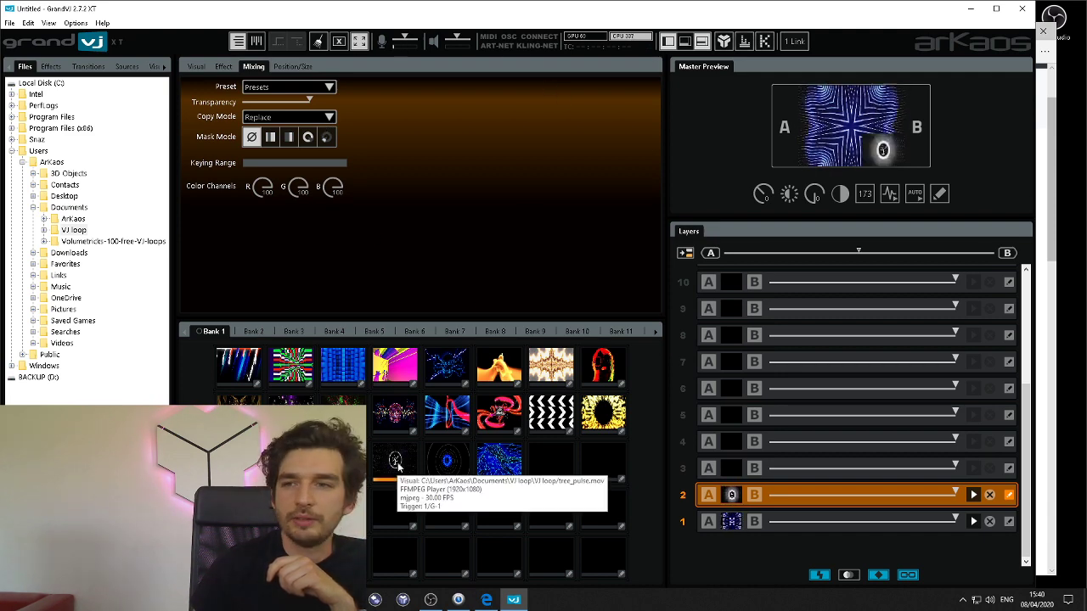
pyautogui.click(437, 457)
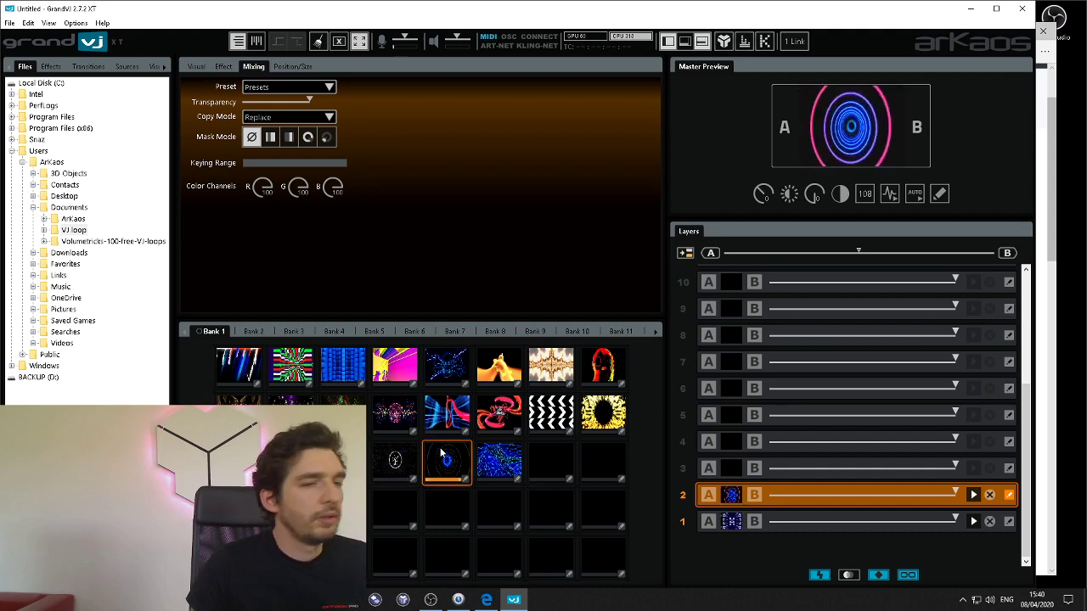
pyautogui.click(439, 446)
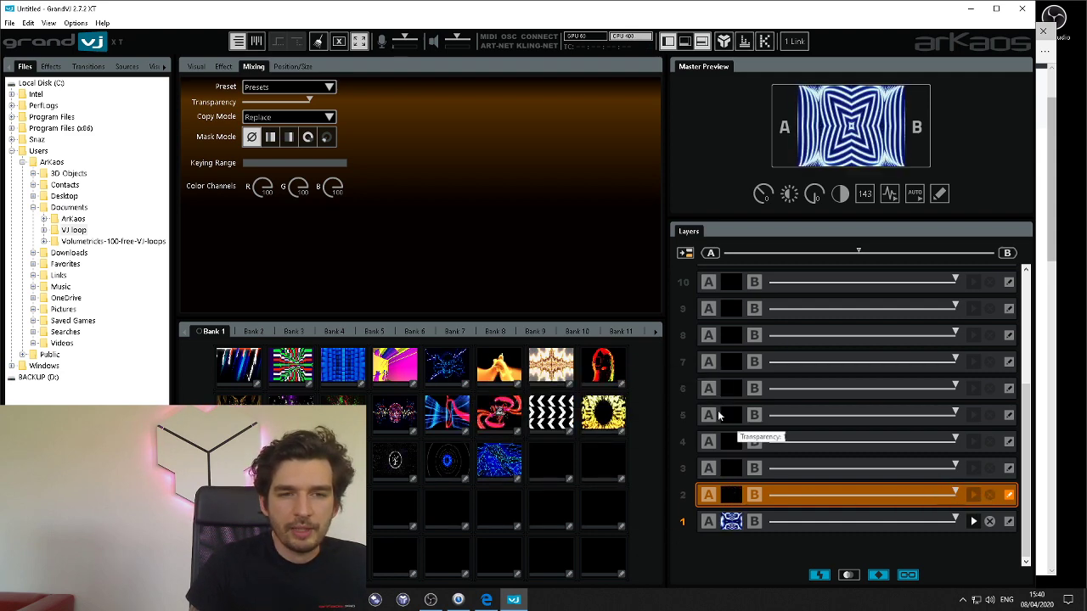
# Step: Play the fire_from_above clip on layer 2, shrink it with Position Z at 60%, and move it into the picture's lower-right corner
pyautogui.click(505, 363)
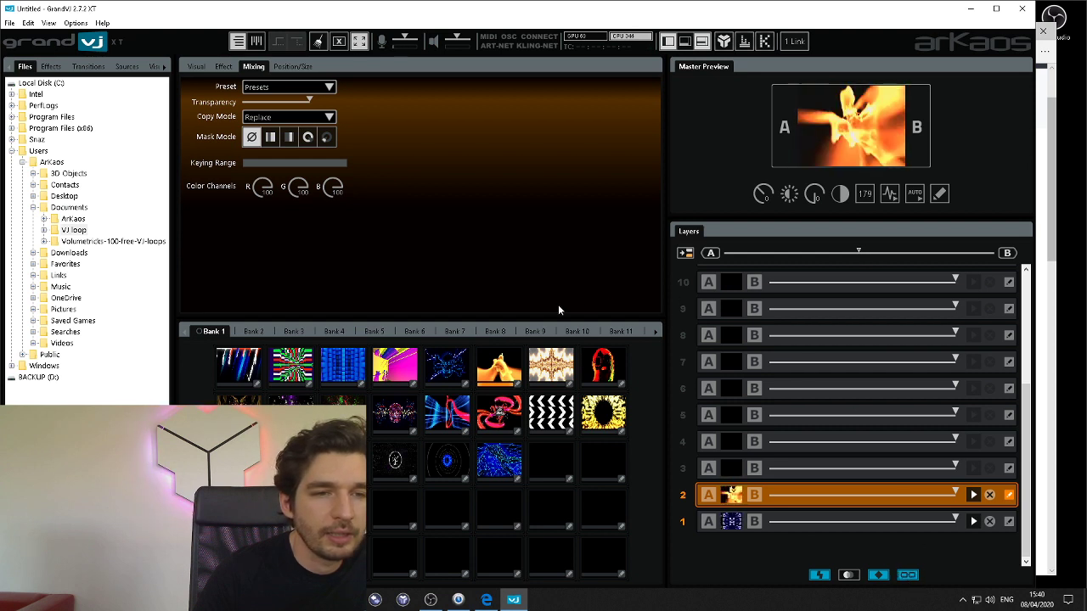
pyautogui.click(518, 388)
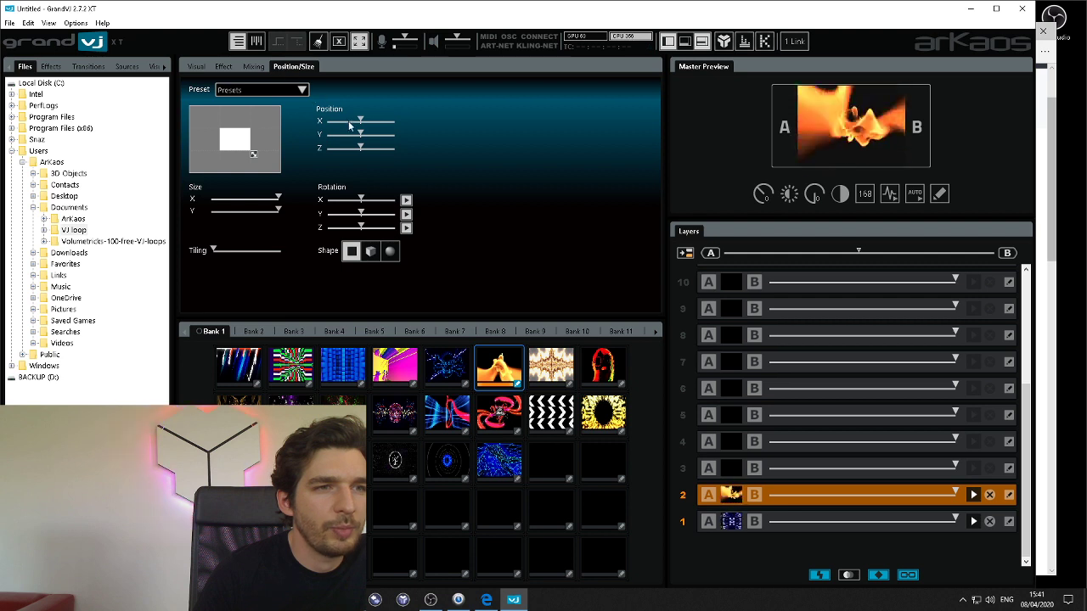
pyautogui.moveTo(358, 134); pyautogui.dragTo(366, 148)
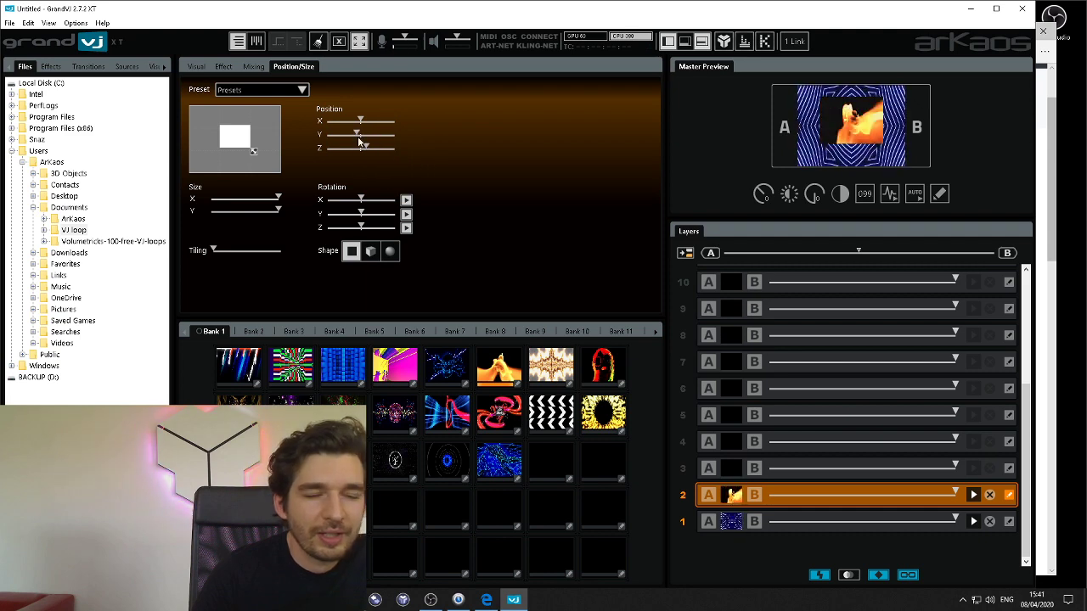
pyautogui.moveTo(360, 145)
pyautogui.mouseDown()
pyautogui.moveTo(349, 142)
pyautogui.moveTo(378, 150)
pyautogui.moveTo(368, 153)
pyautogui.mouseUp()
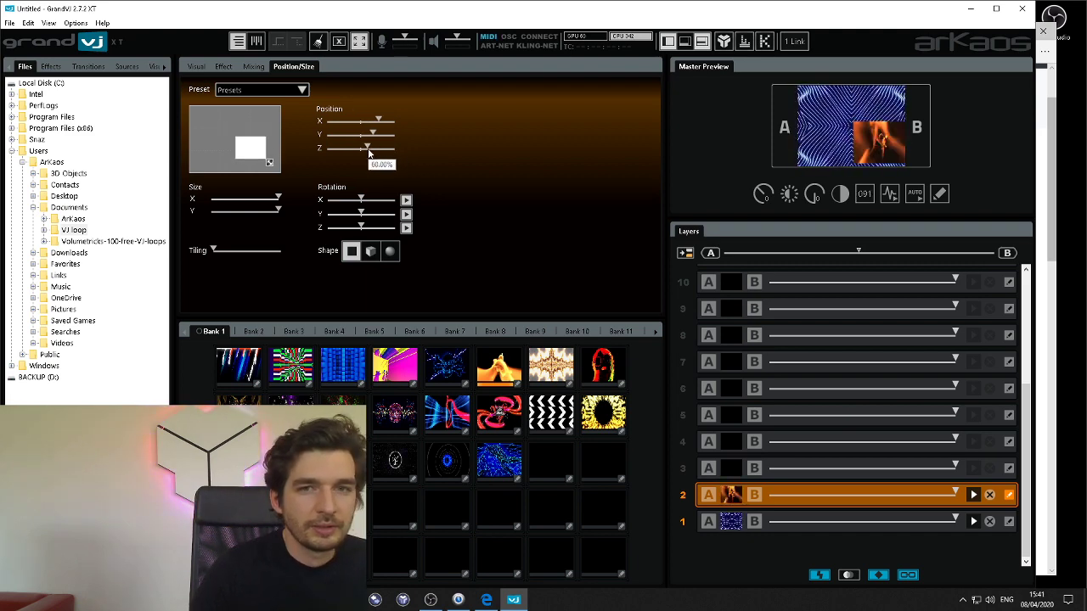
# Step: Check the position and size stored in the fire_from_above cell and play the neighbouring mirrored-pattern clip on layer 2
pyautogui.click(517, 384)
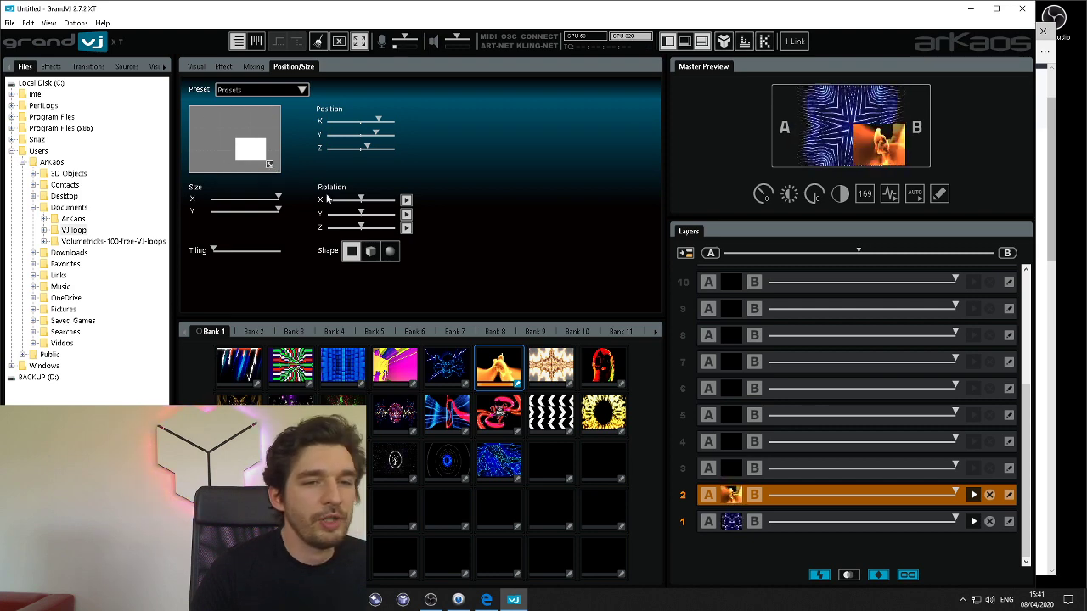
pyautogui.click(544, 366)
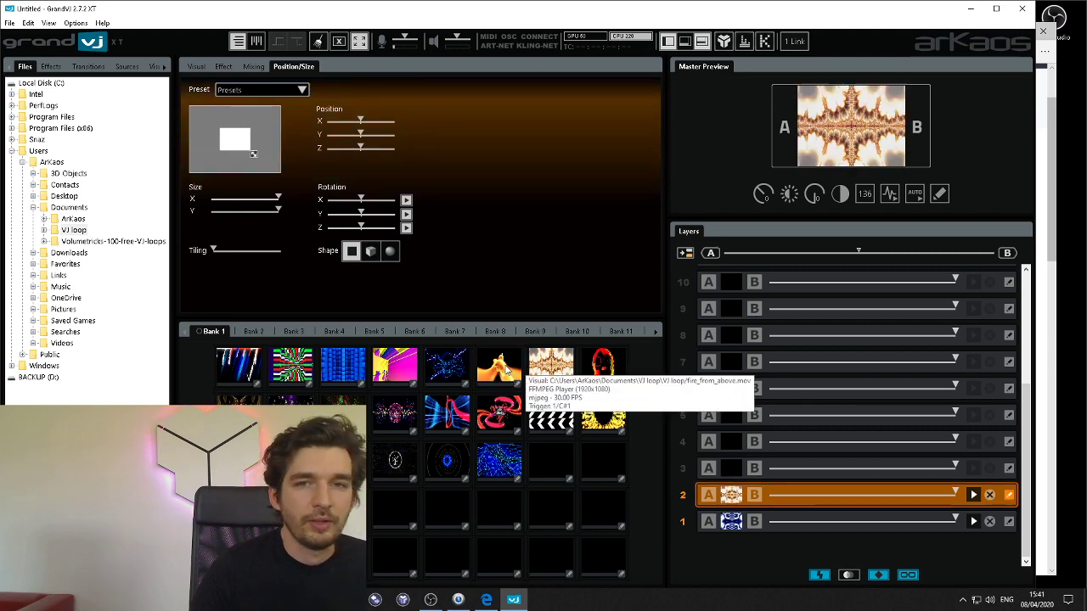
# Step: Trigger the fire_from_above.mov visual on layer 2, give it the cube shape, and turn it slightly around the Z and Y axes
pyautogui.click(508, 371)
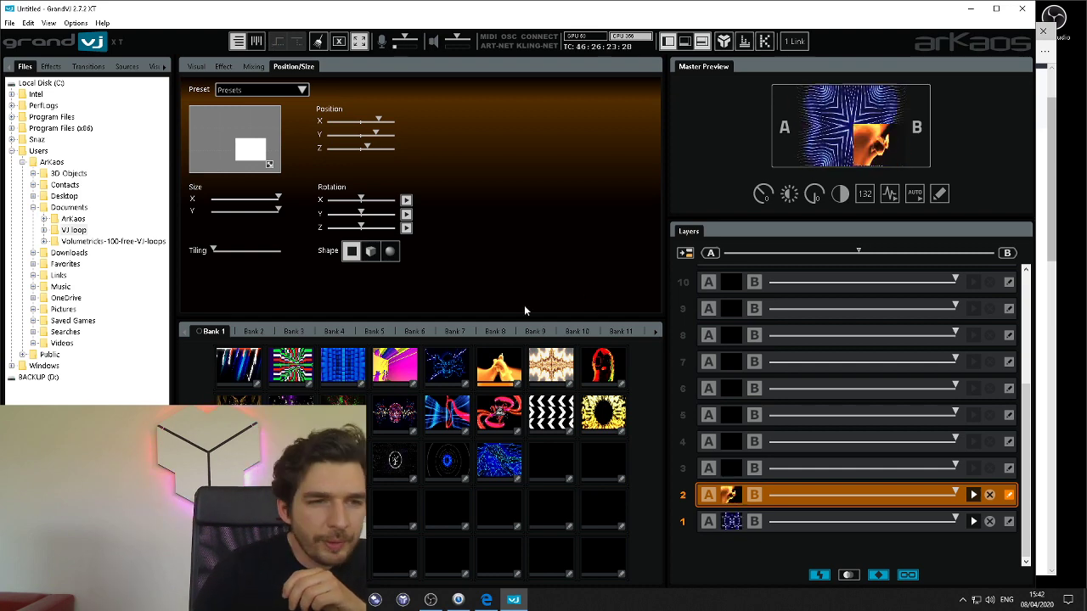
pyautogui.click(371, 251)
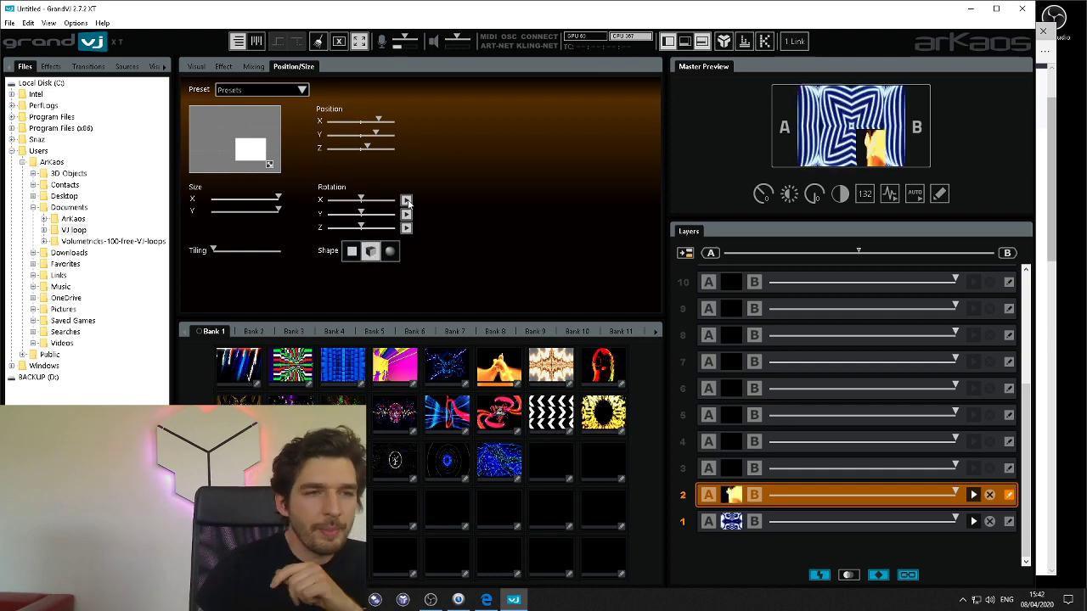
pyautogui.moveTo(361, 227); pyautogui.dragTo(353, 227)
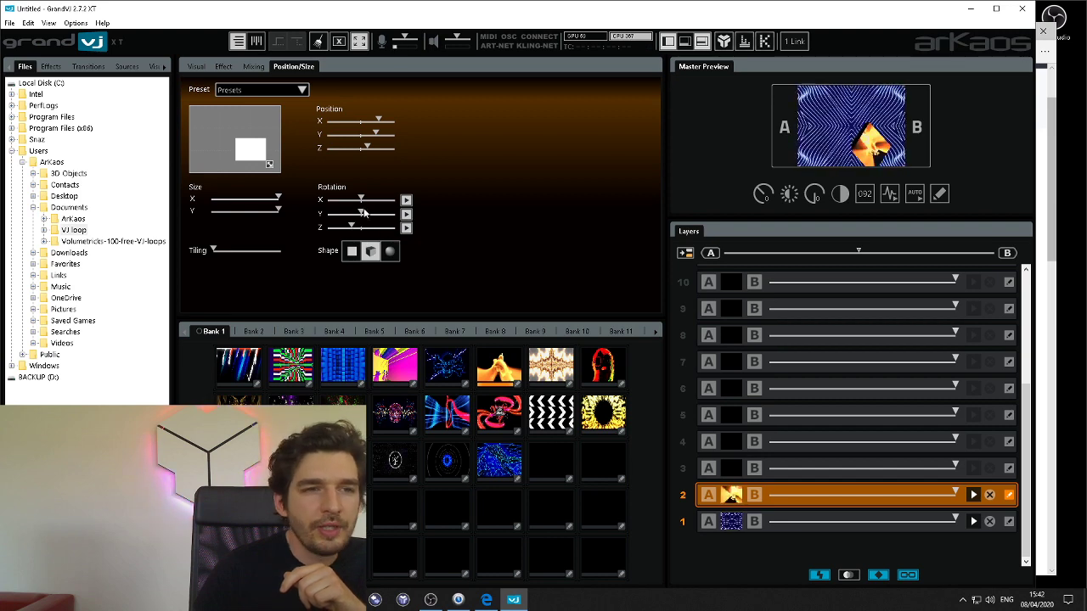
pyautogui.moveTo(363, 214)
pyautogui.moveTo(364, 214); pyautogui.dragTo(371, 215)
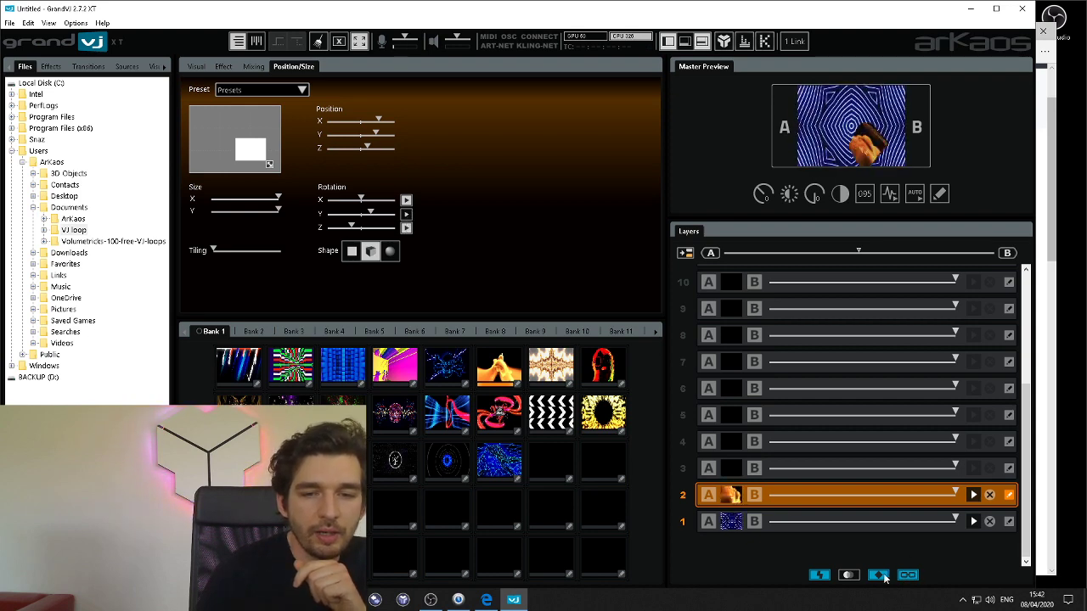
# Step: Check the settings stored in the fire_from_above.mov cell by triggering fire_pull.mov and returning to the first visual
pyautogui.click(515, 384)
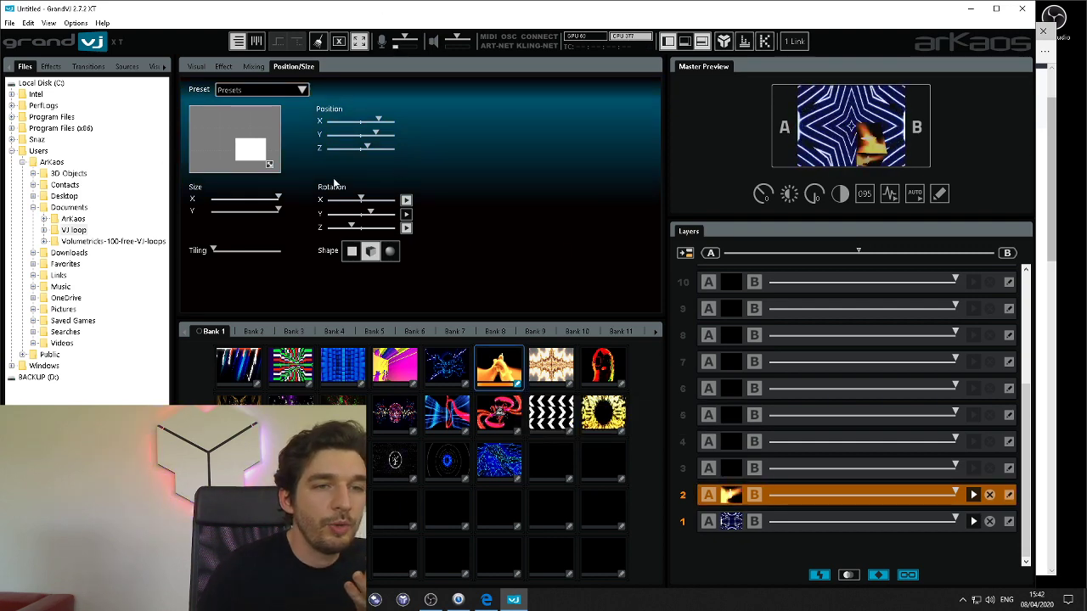
pyautogui.click(544, 379)
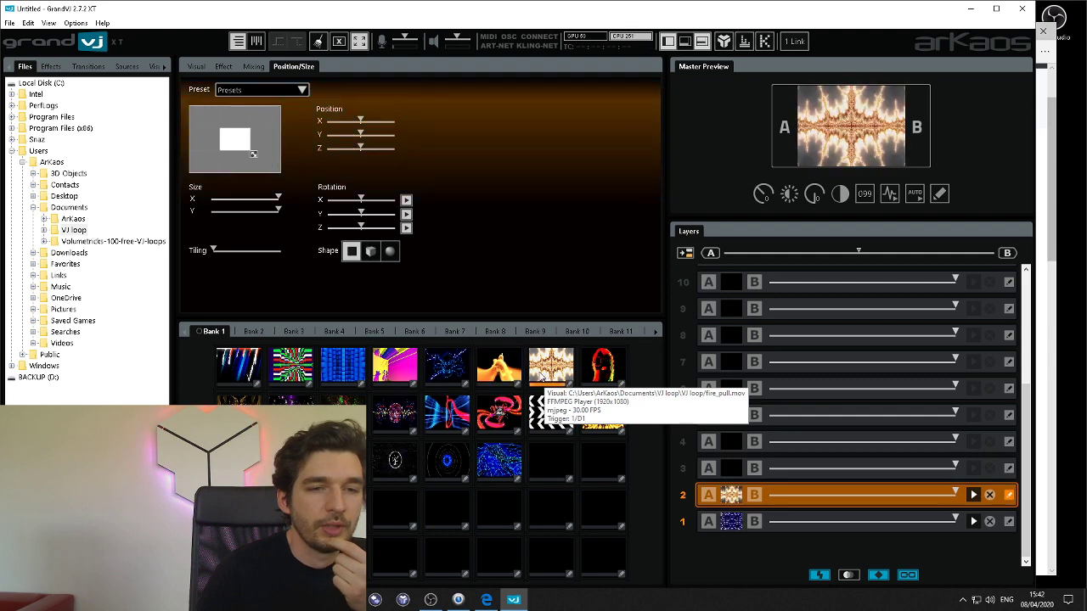
pyautogui.click(505, 377)
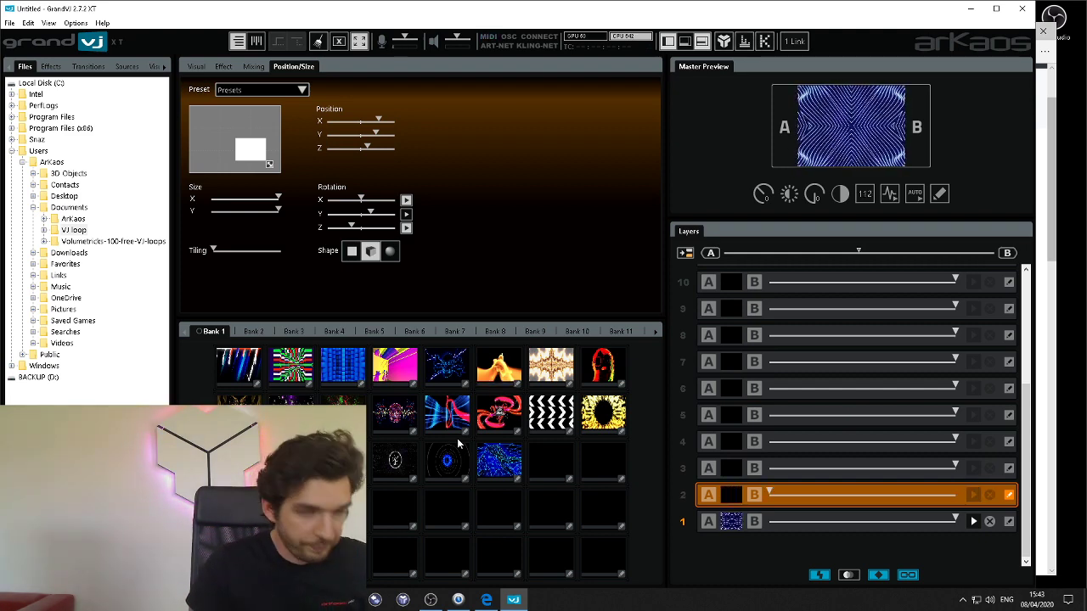
# Step: Assign the Logitech QuickCam live input to an empty cell of Bank 1 and trigger it on layer 2
pyautogui.click(53, 68)
pyautogui.click(88, 68)
pyautogui.click(132, 68)
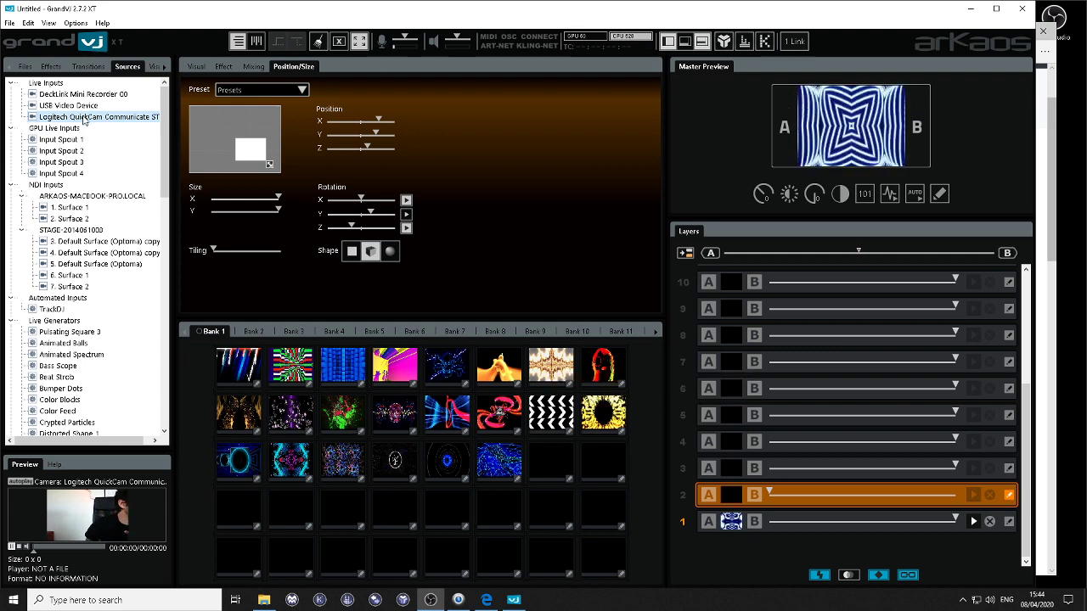
pyautogui.moveTo(75, 121); pyautogui.dragTo(551, 466)
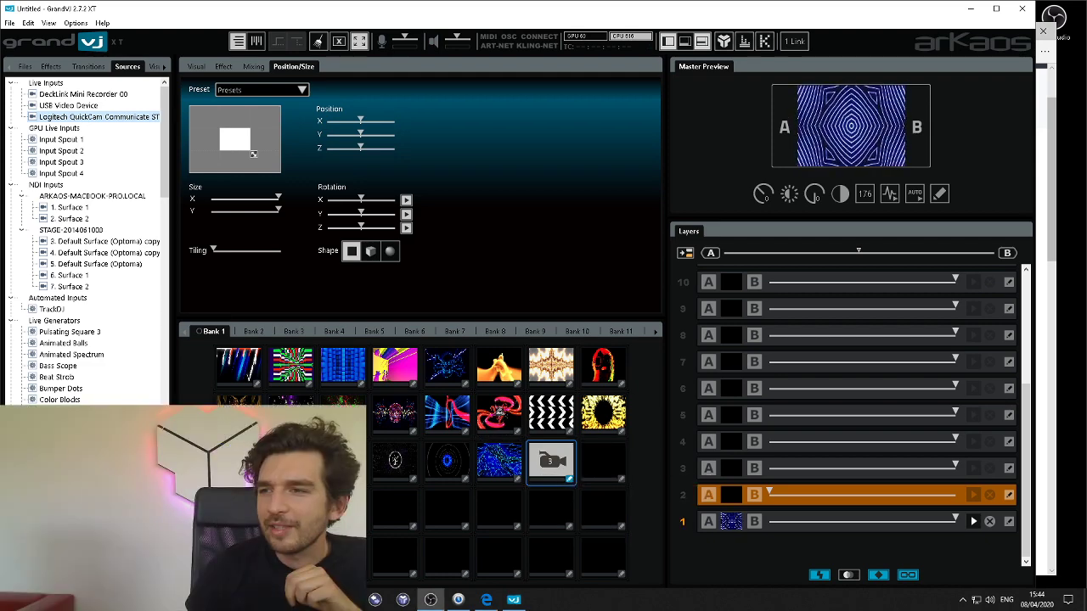
pyautogui.click(549, 463)
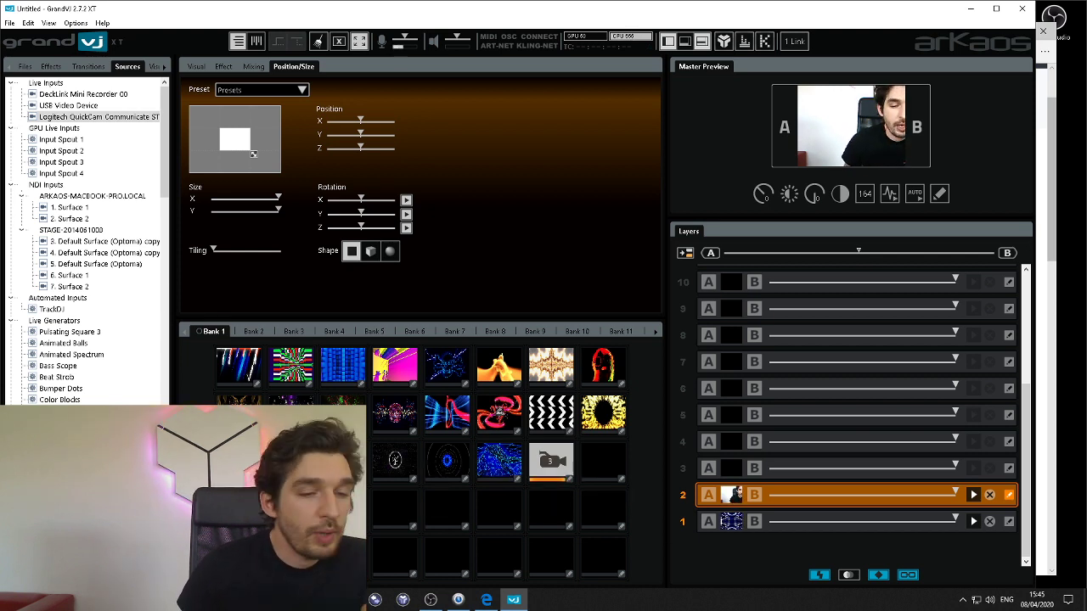
# Step: Switch to the Edge browser and open the Recommended Input Devices page for GrandVJ XT on the ArKaos website
pyautogui.moveTo(476, 602)
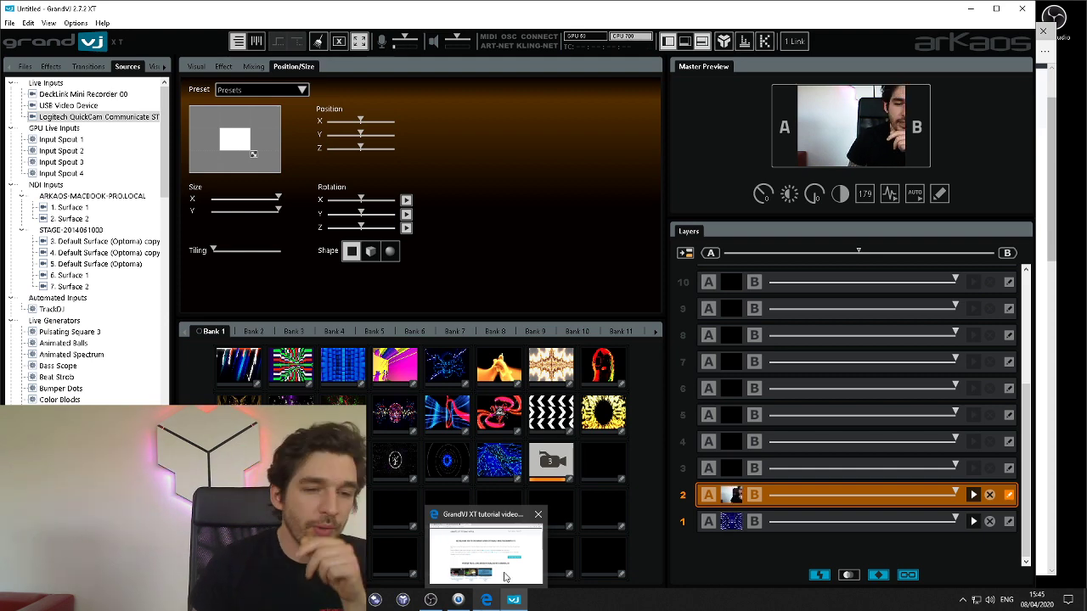
pyautogui.click(476, 574)
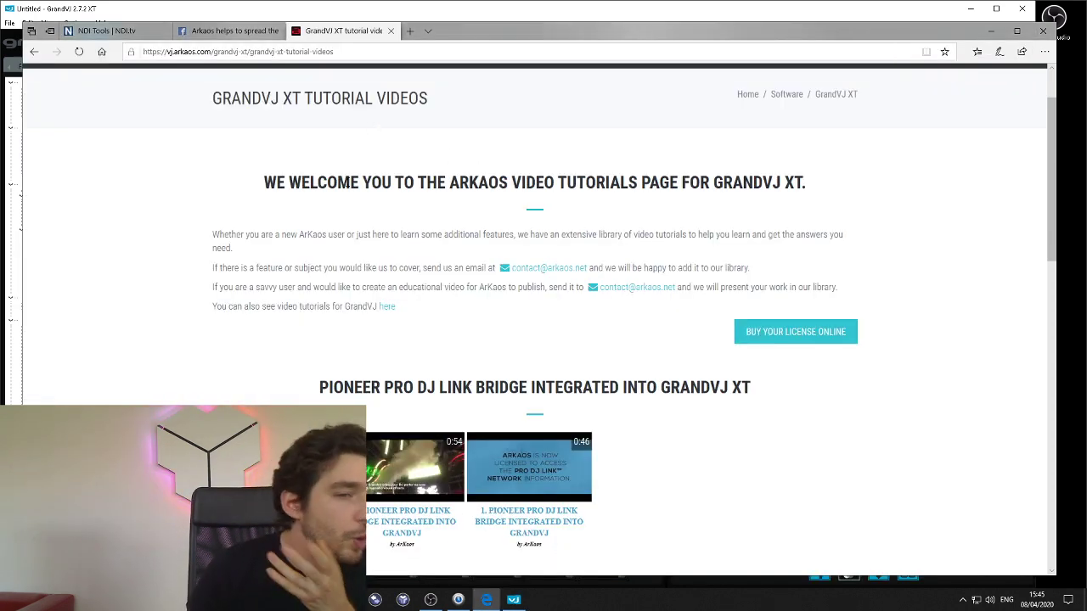
pyautogui.scroll(-5, 289, 223)
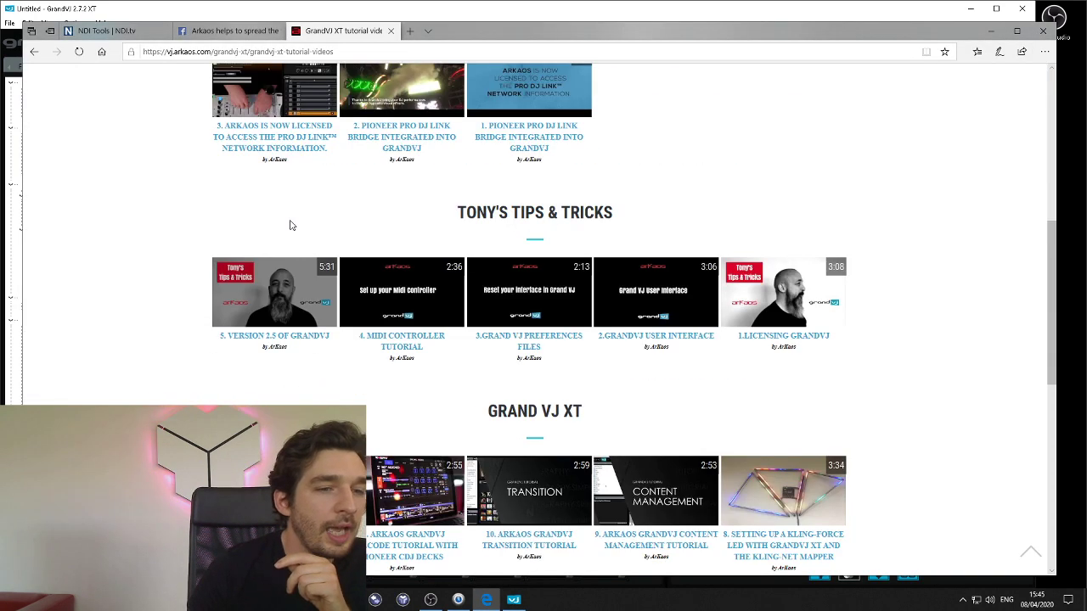
pyautogui.scroll(8, 290, 225)
pyautogui.moveTo(517, 128)
pyautogui.moveTo(524, 190)
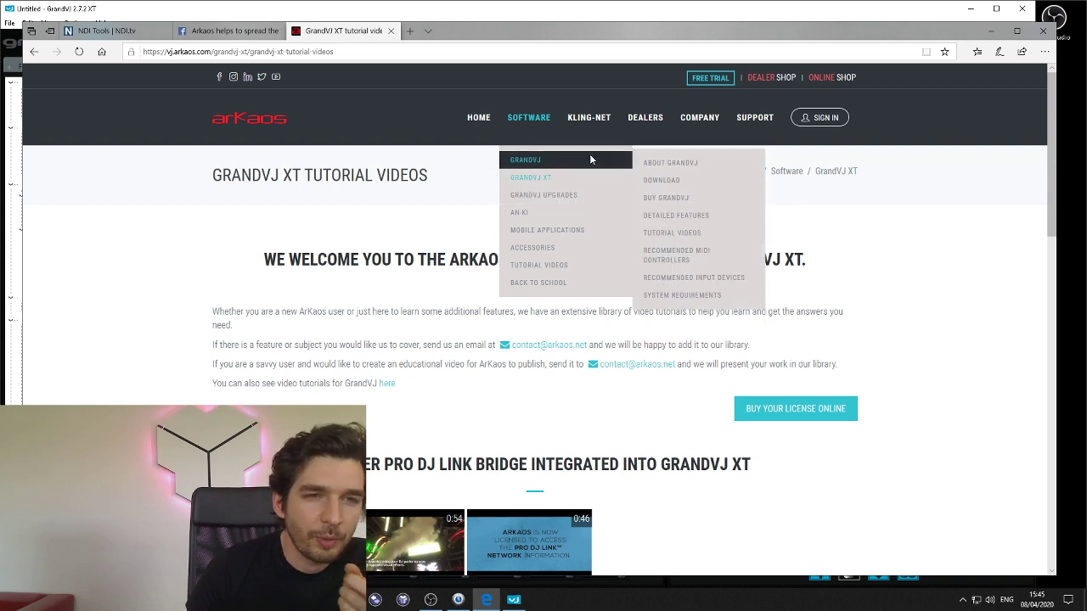
pyautogui.moveTo(624, 176)
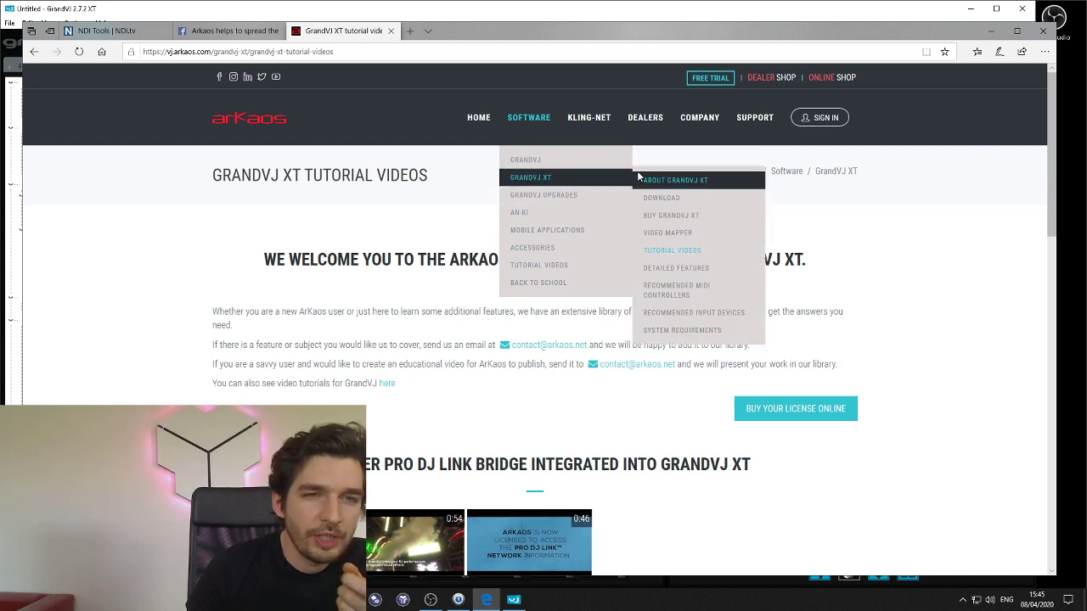
pyautogui.click(671, 314)
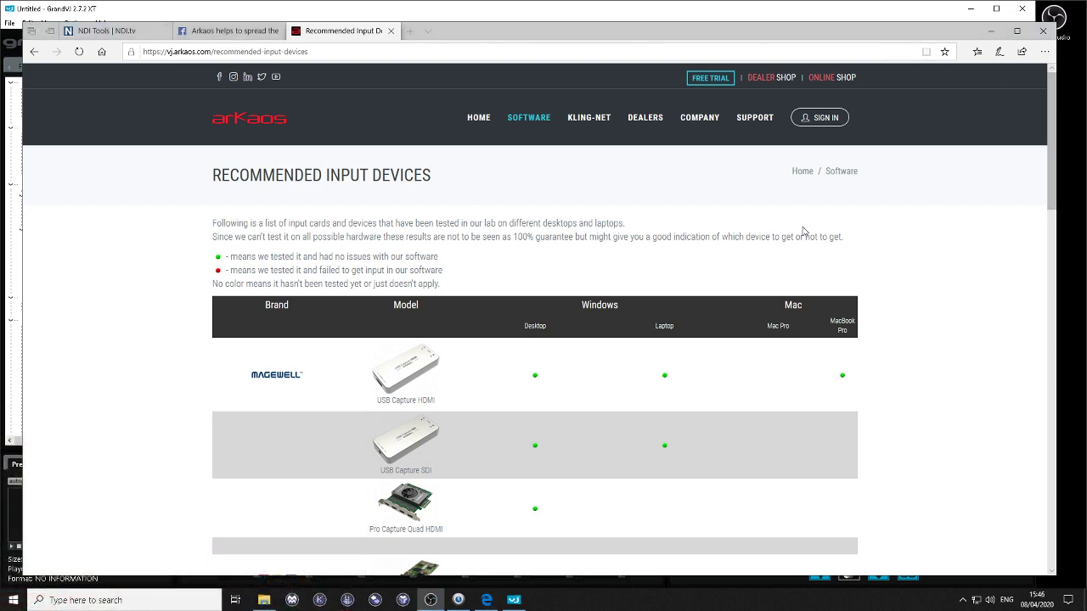
# Step: Review the list of tested capture cards and input devices and their Windows and Mac compatibility
pyautogui.scroll(-4, 473, 381)
pyautogui.scroll(4, 463, 380)
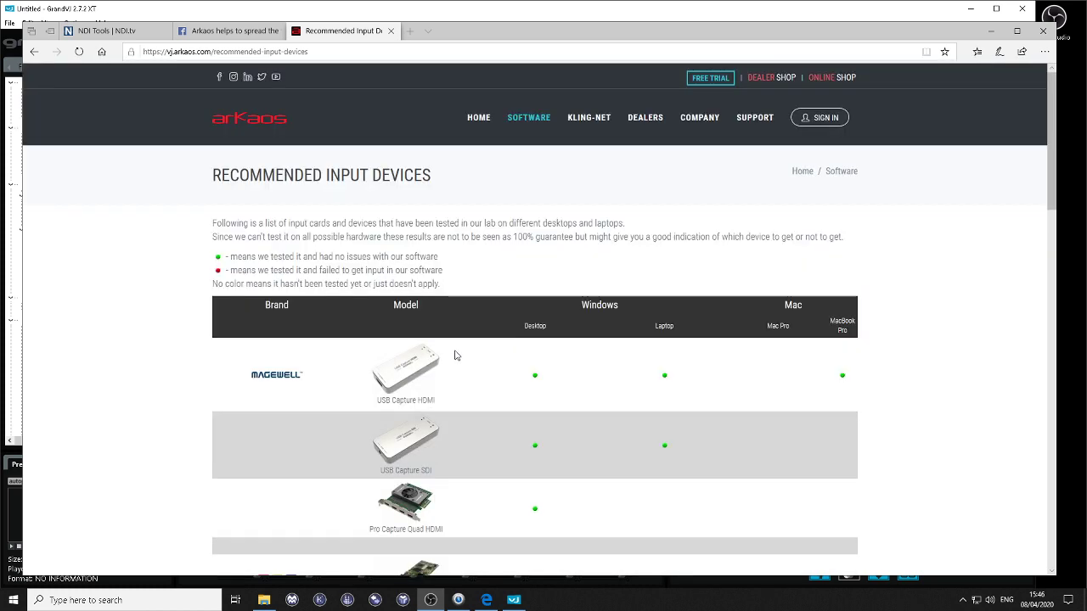
pyautogui.scroll(-2, 430, 280)
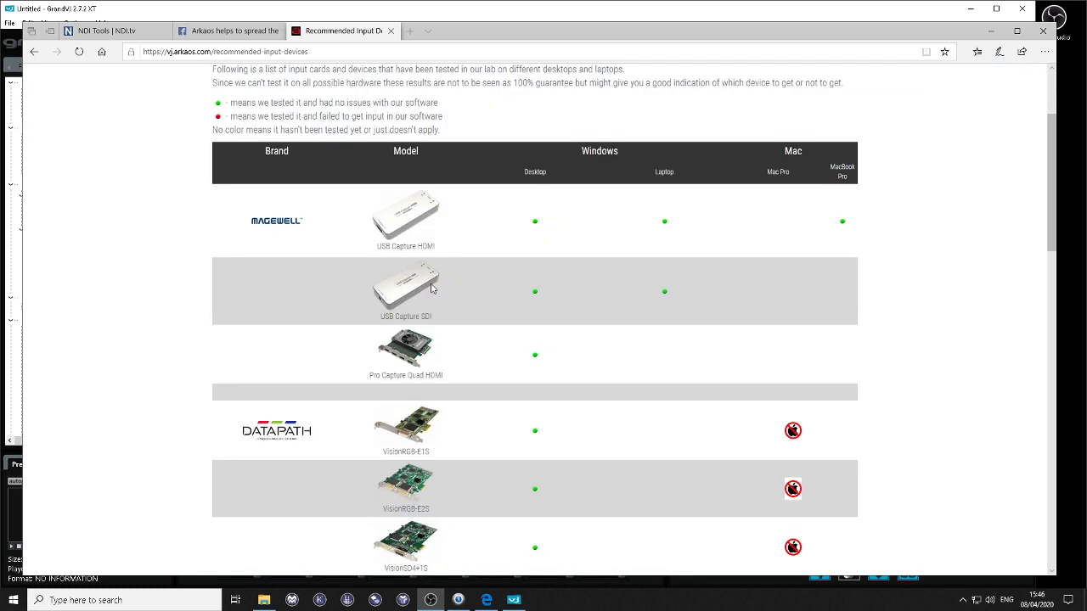
pyautogui.scroll(-10, 431, 289)
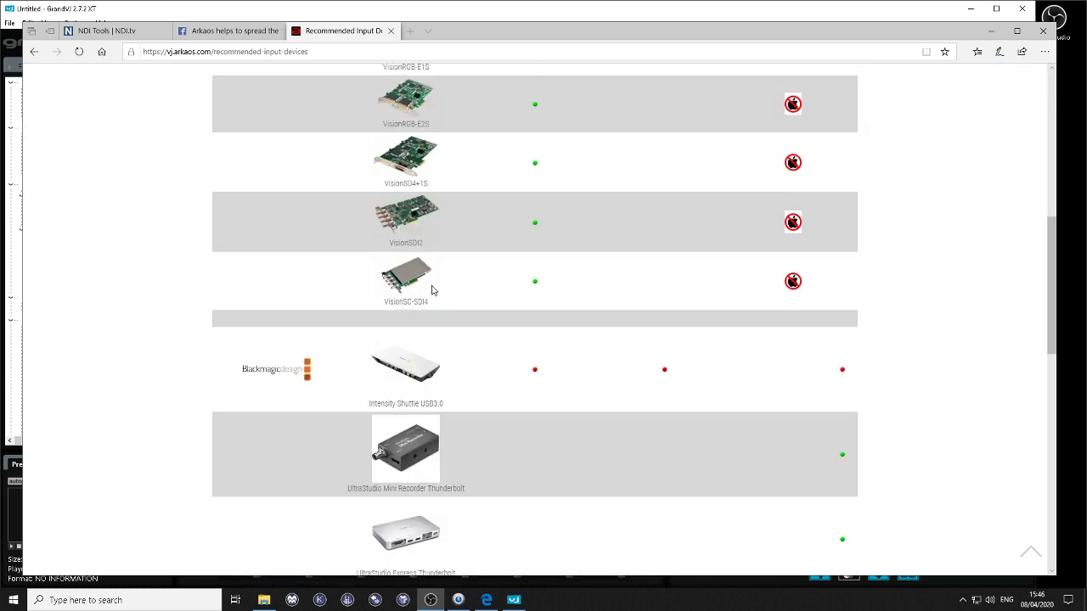
pyautogui.scroll(-3, 433, 292)
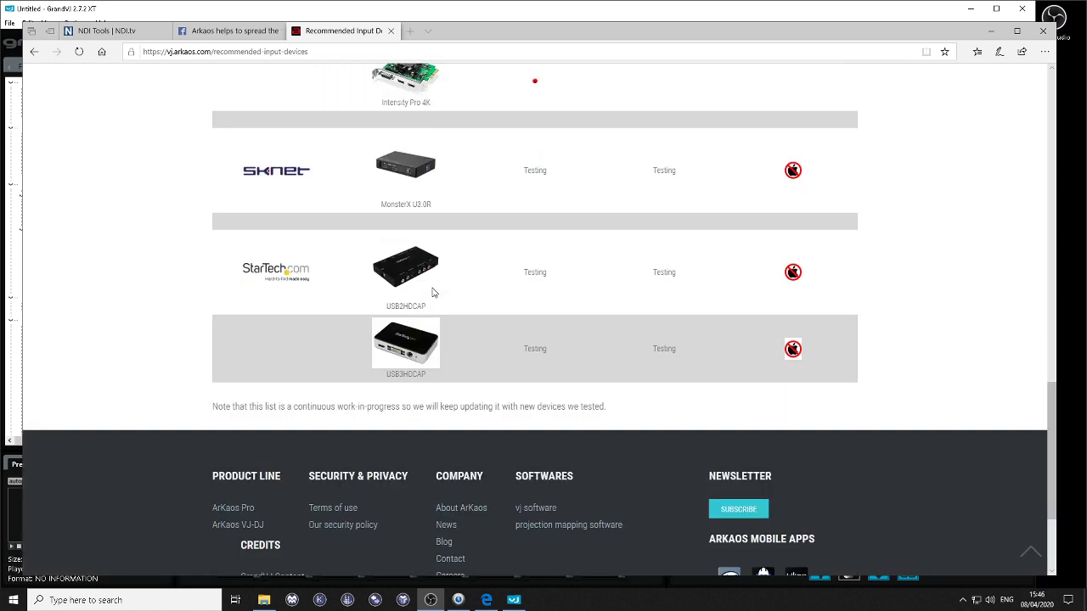
pyautogui.scroll(14, 432, 292)
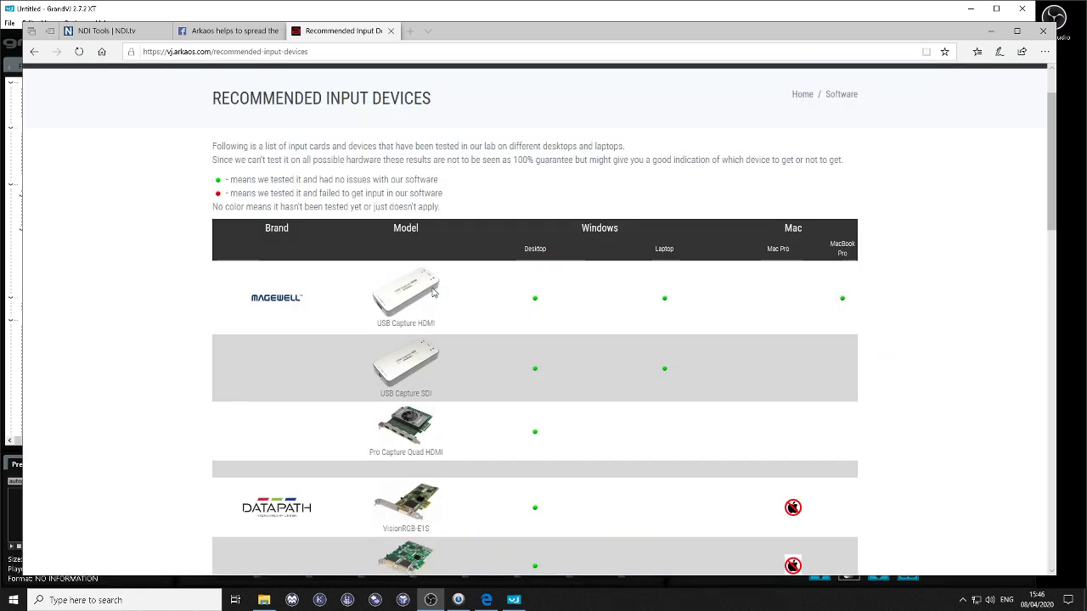
pyautogui.scroll(1, 432, 292)
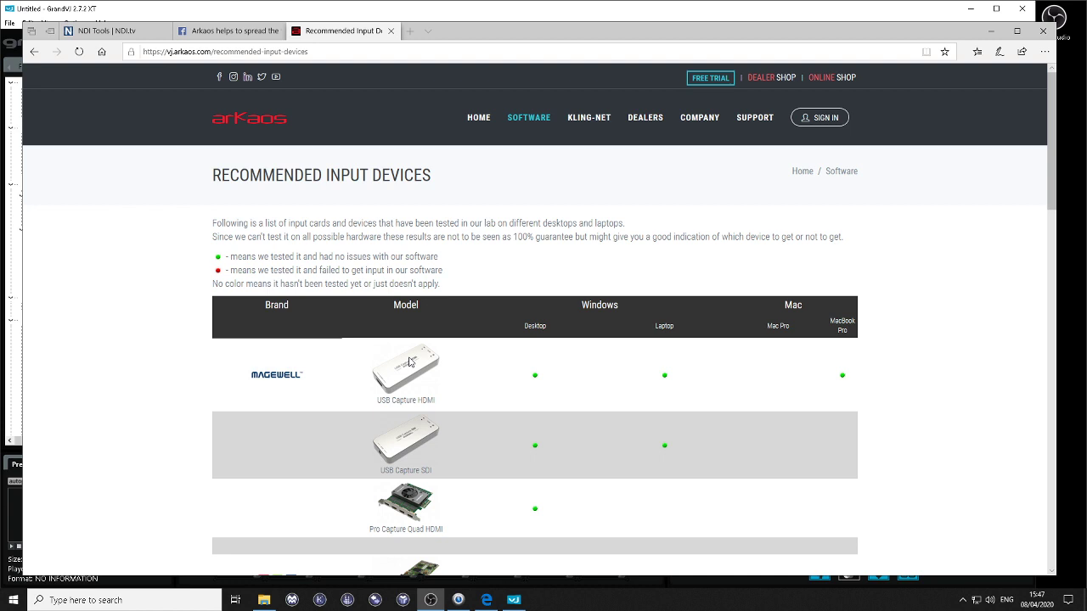
pyautogui.scroll(-2, 292, 381)
pyautogui.scroll(2, 282, 76)
# Step: Switch back to GrandVJ XT and adjust the placement of the webcam visual in the output
pyautogui.click(512, 600)
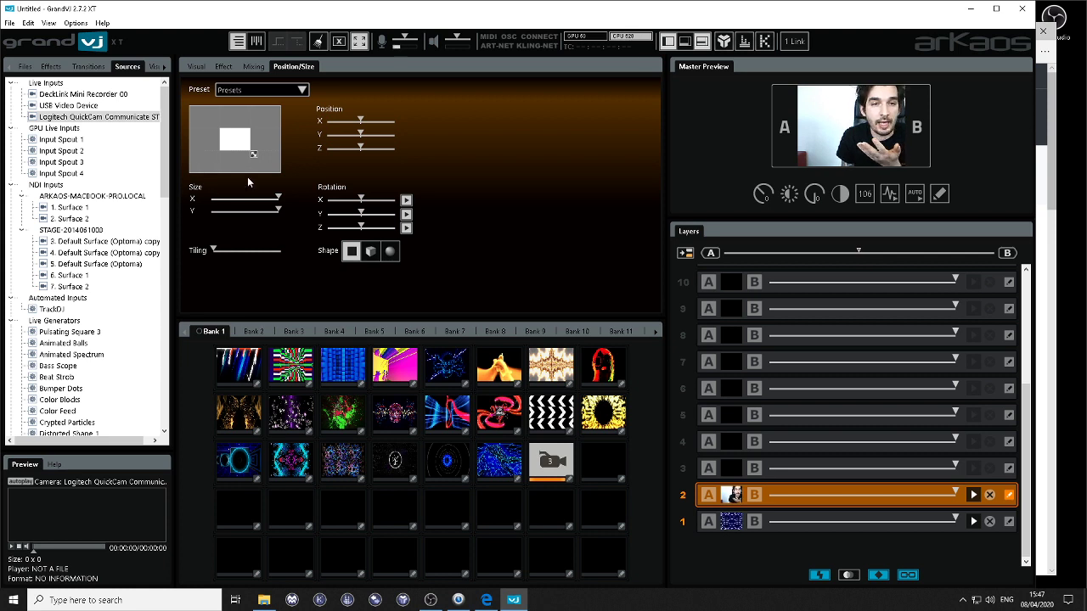
pyautogui.moveTo(244, 146)
pyautogui.mouseDown()
pyautogui.moveTo(227, 147)
pyautogui.moveTo(258, 155)
pyautogui.moveTo(244, 146)
pyautogui.mouseUp()
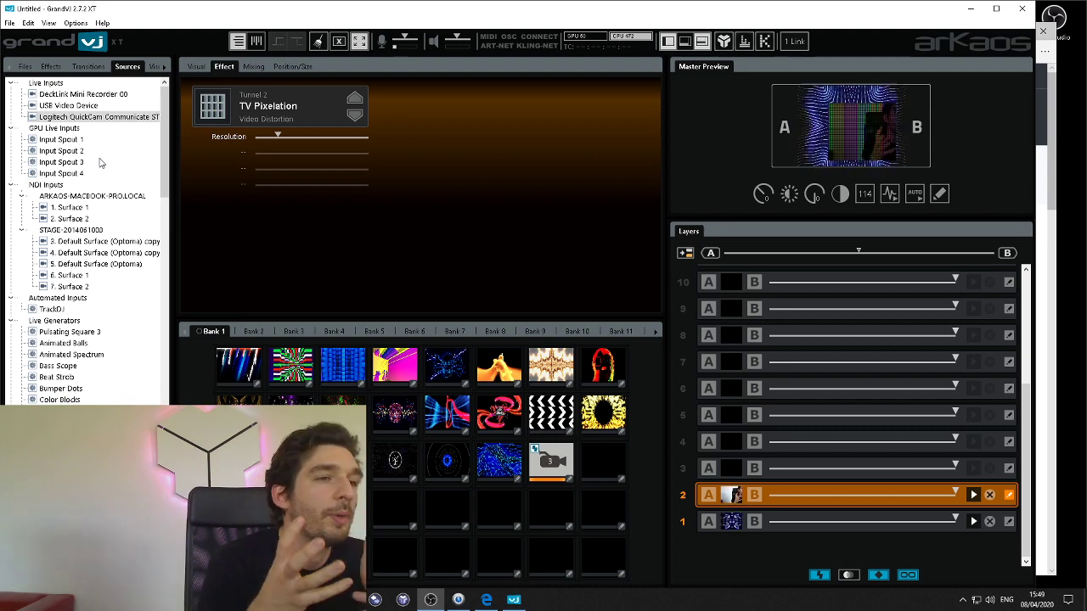
# Step: Look over the Input Spout 1 to 4 entries and the NDI Inputs group among the available sources
pyautogui.click(61, 151)
pyautogui.keyDown('shift'); pyautogui.click(63, 162); pyautogui.keyUp('shift')
pyautogui.click(66, 184)
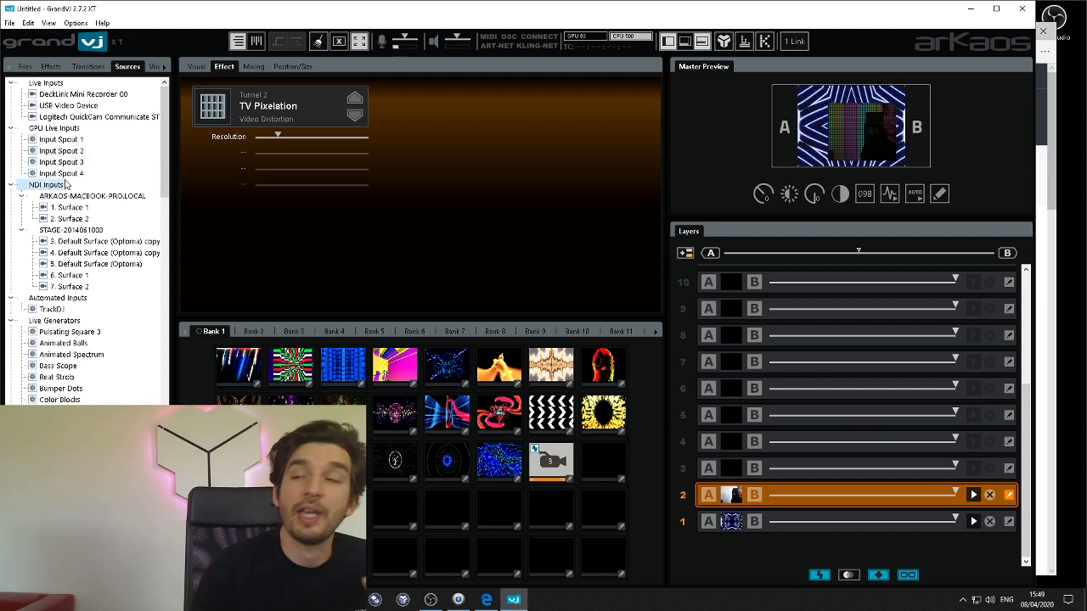
pyautogui.click(68, 174)
pyautogui.click(68, 162)
pyautogui.click(68, 151)
pyautogui.click(70, 140)
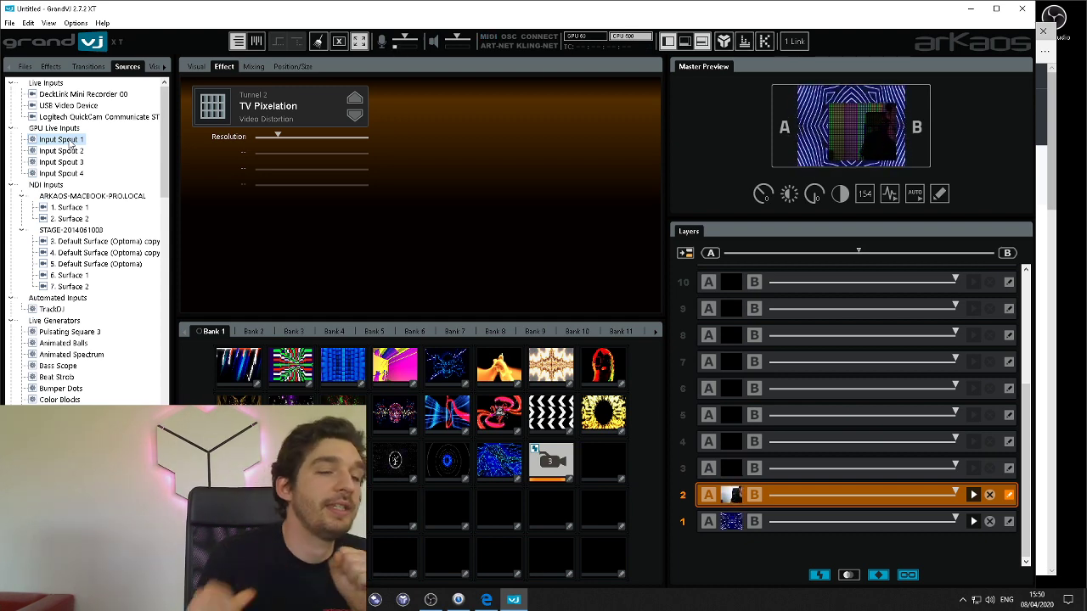
# Step: Switch to the NDI Tools page in the Edge browser, close the Mac download dialog, and open the NDI.tv home page
pyautogui.click(487, 602)
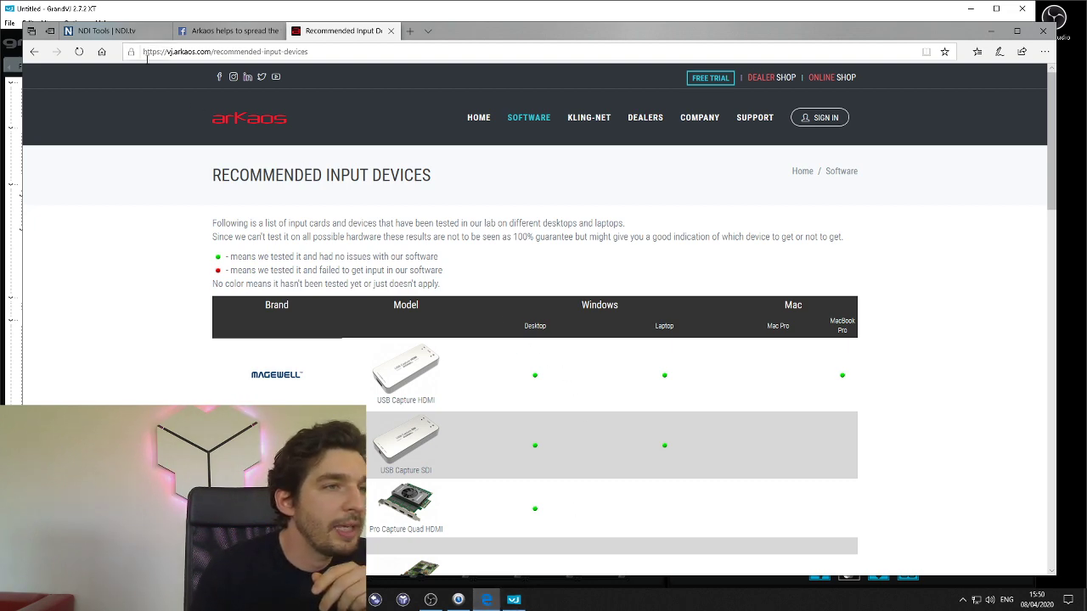
pyautogui.click(106, 31)
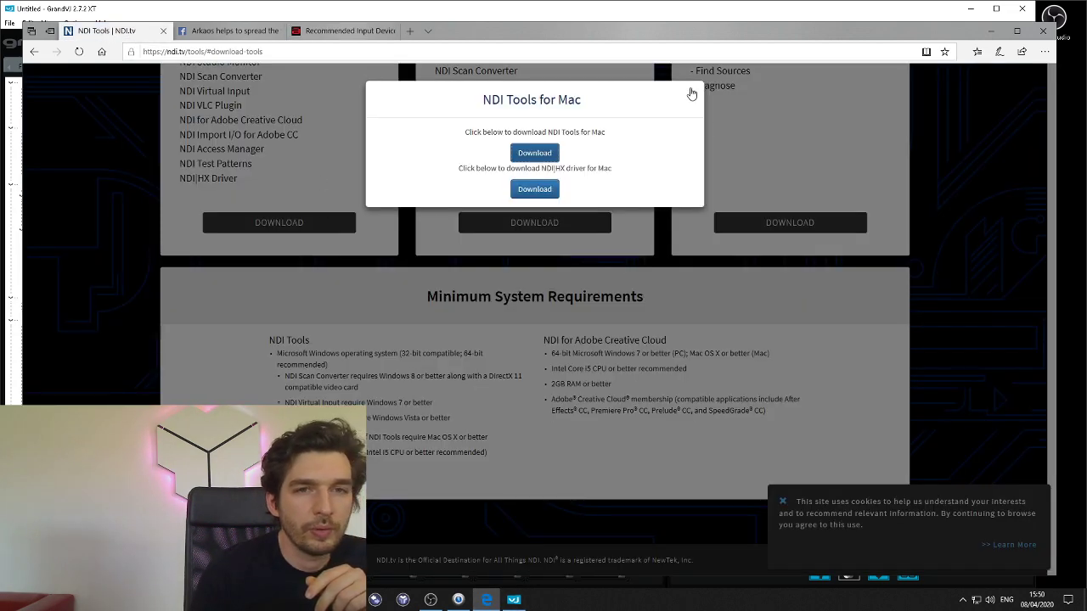
pyautogui.click(692, 93)
pyautogui.scroll(10, 402, 303)
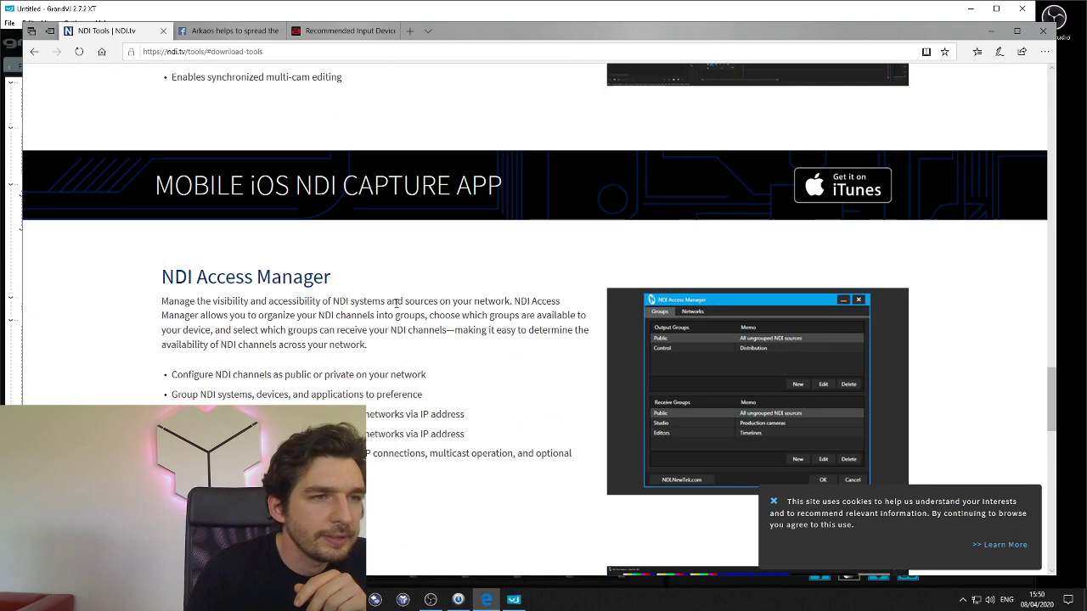
pyautogui.scroll(15, 402, 302)
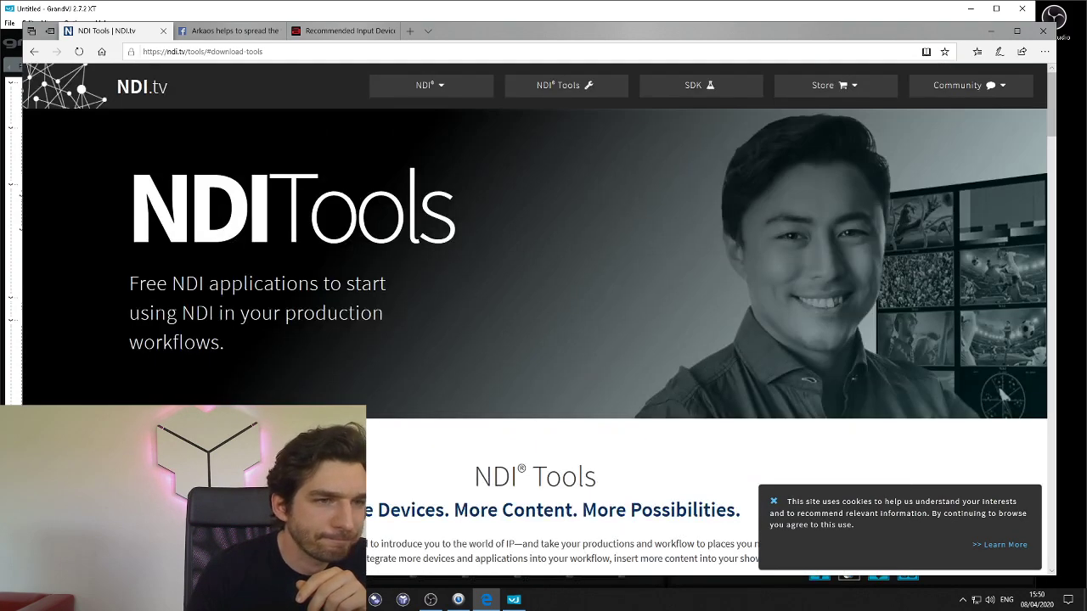
pyautogui.click(142, 87)
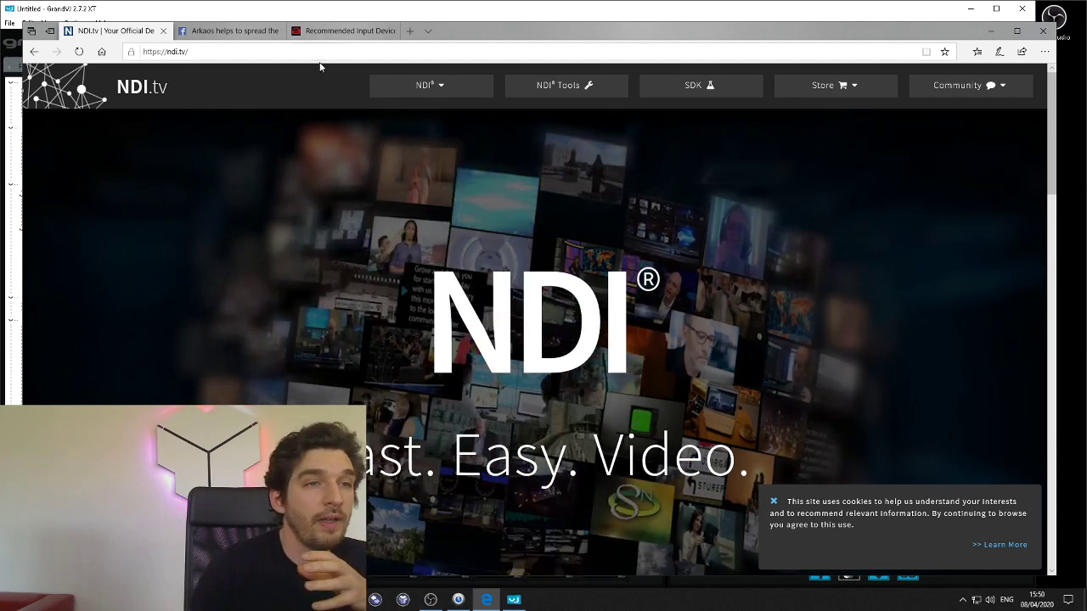
# Step: Revisit the Recommended Input Devices page briefly and look through the NDI.tv home page down to the NDI Discovery section
pyautogui.click(344, 31)
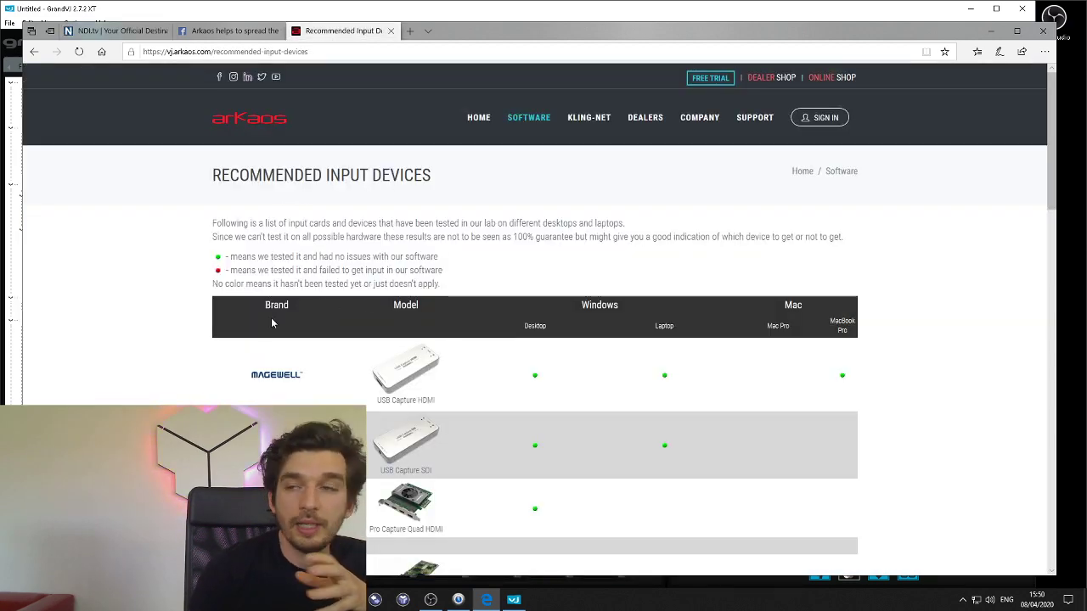
pyautogui.click(106, 31)
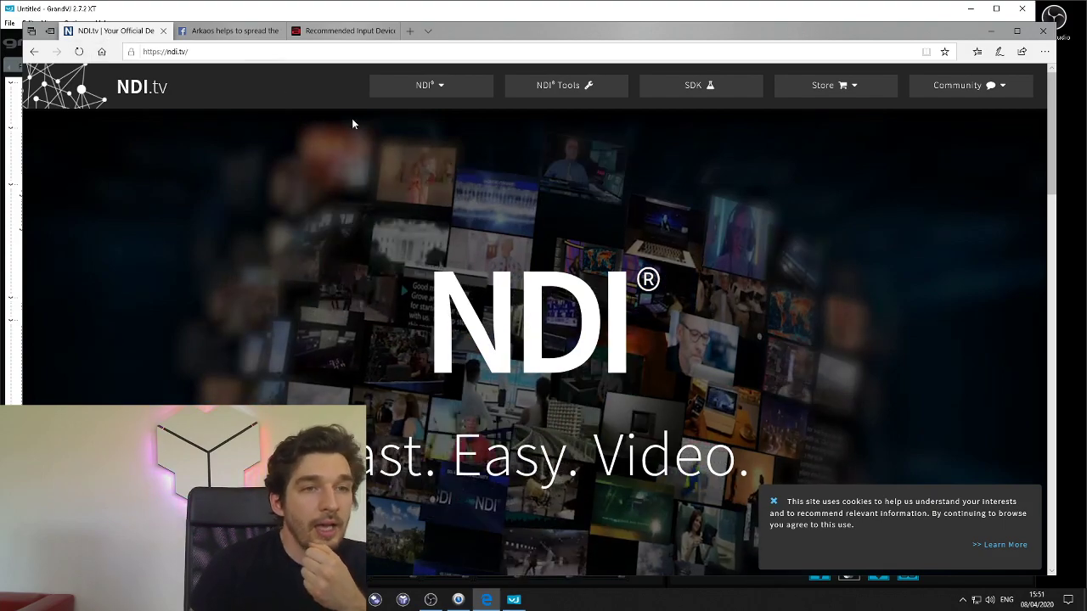
pyautogui.scroll(-10, 425, 92)
pyautogui.scroll(1, 417, 114)
pyautogui.scroll(-5, 417, 114)
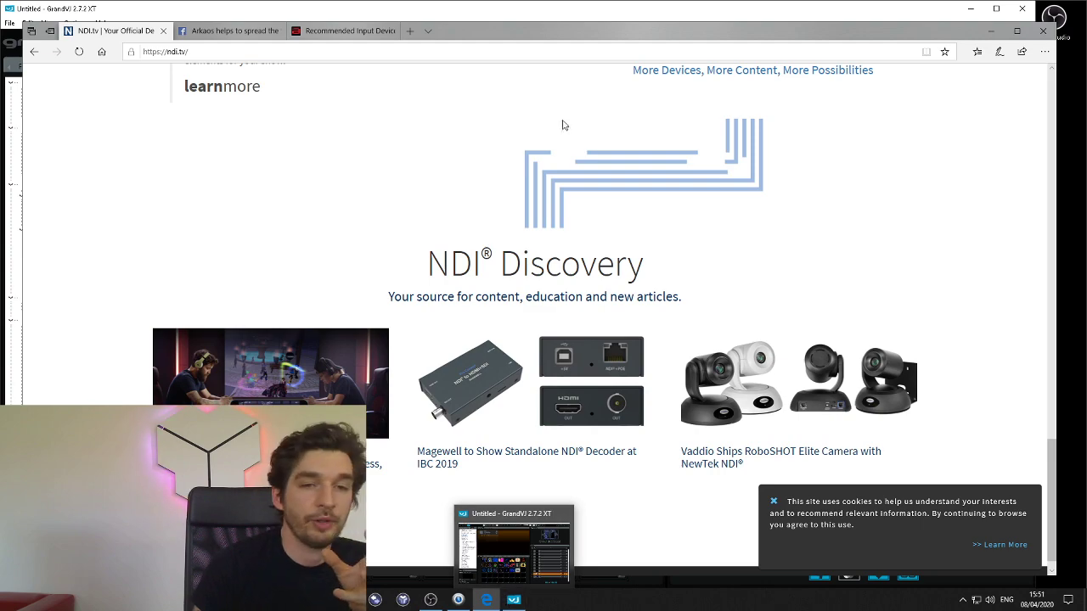
pyautogui.scroll(20, 568, 208)
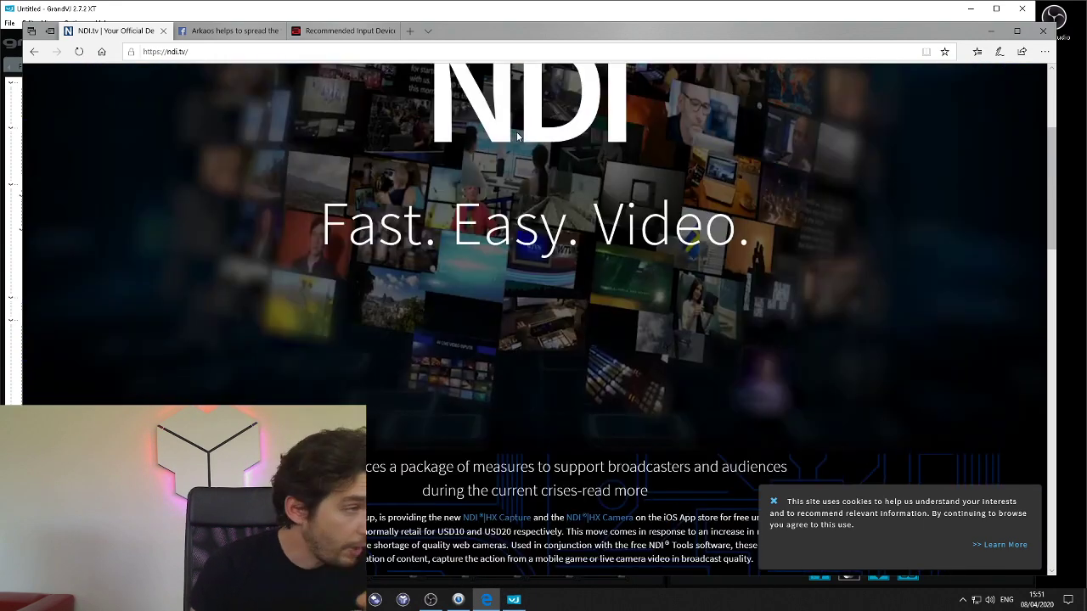
# Step: Open the NDI Tools page, look over the tools overview, and go to the download section
pyautogui.scroll(3, 516, 136)
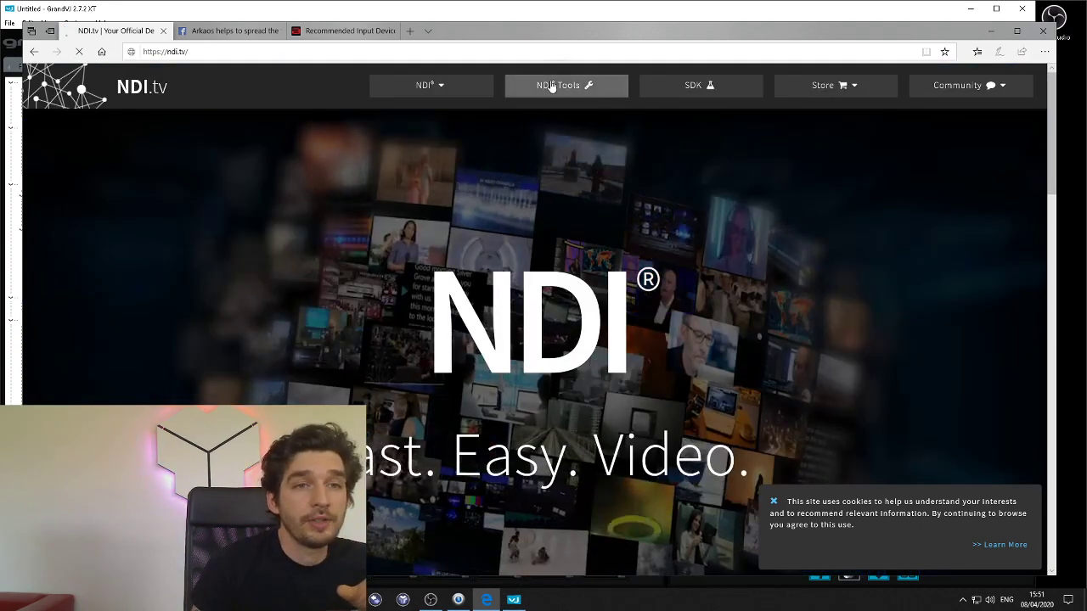
pyautogui.click(552, 86)
pyautogui.scroll(-3, 591, 132)
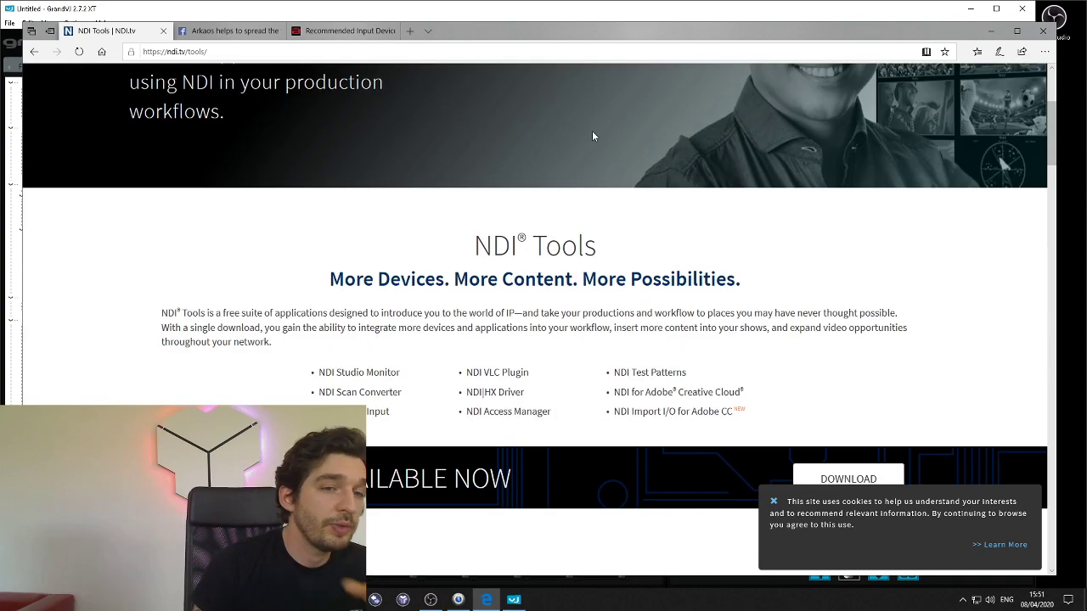
pyautogui.scroll(-3, 592, 135)
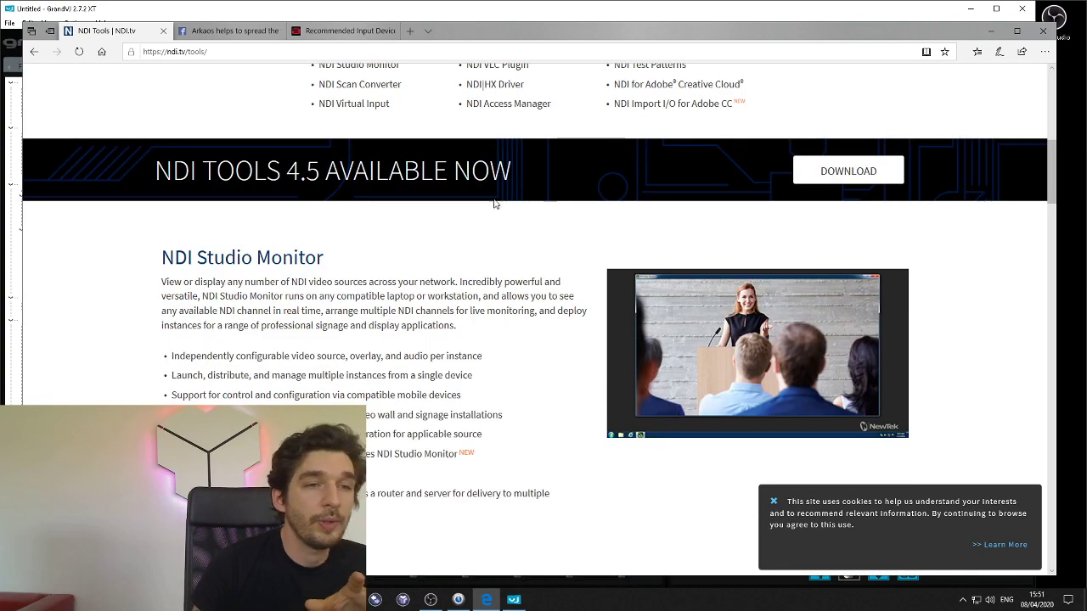
pyautogui.scroll(-1, 466, 270)
pyautogui.scroll(2, 466, 270)
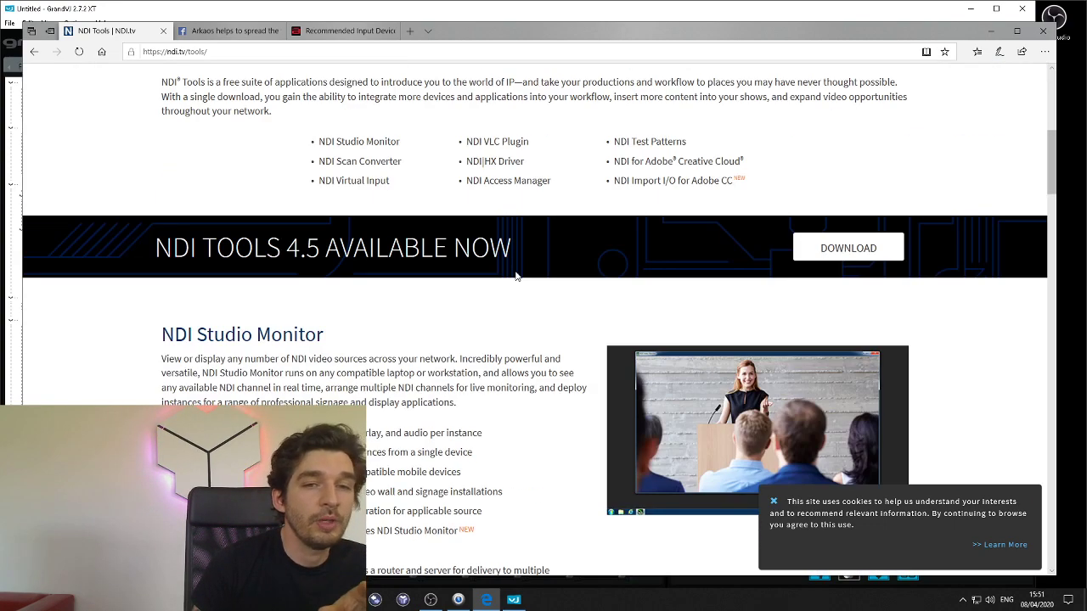
pyautogui.click(846, 251)
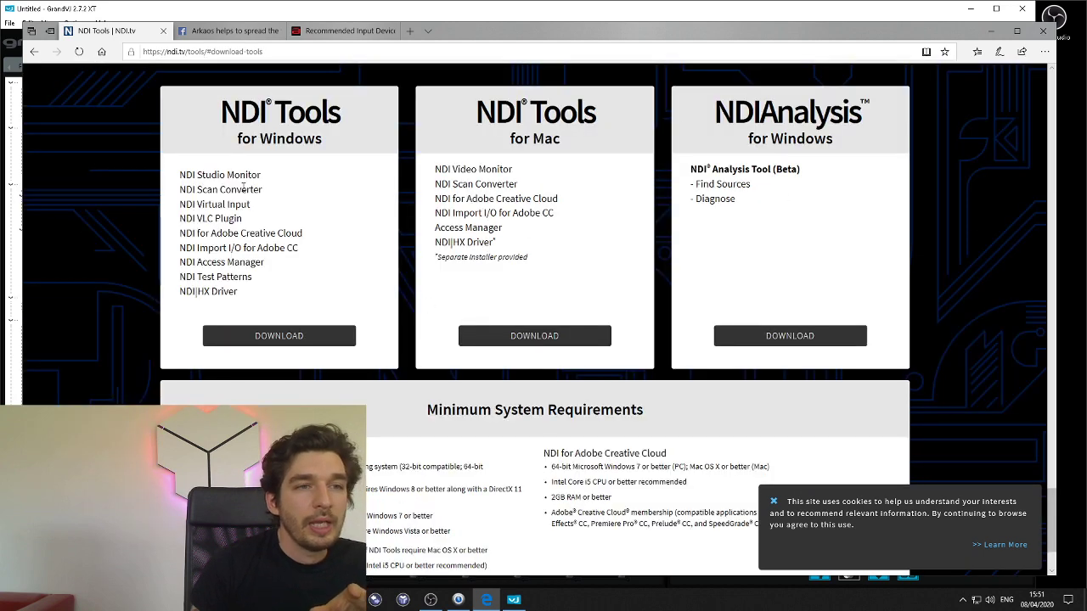
# Step: Highlight NDI Studio Monitor, NDI VLC Plugin and NDI Virtual Input in the NDI Tools for Windows list
pyautogui.moveTo(202, 176); pyautogui.dragTo(244, 180)
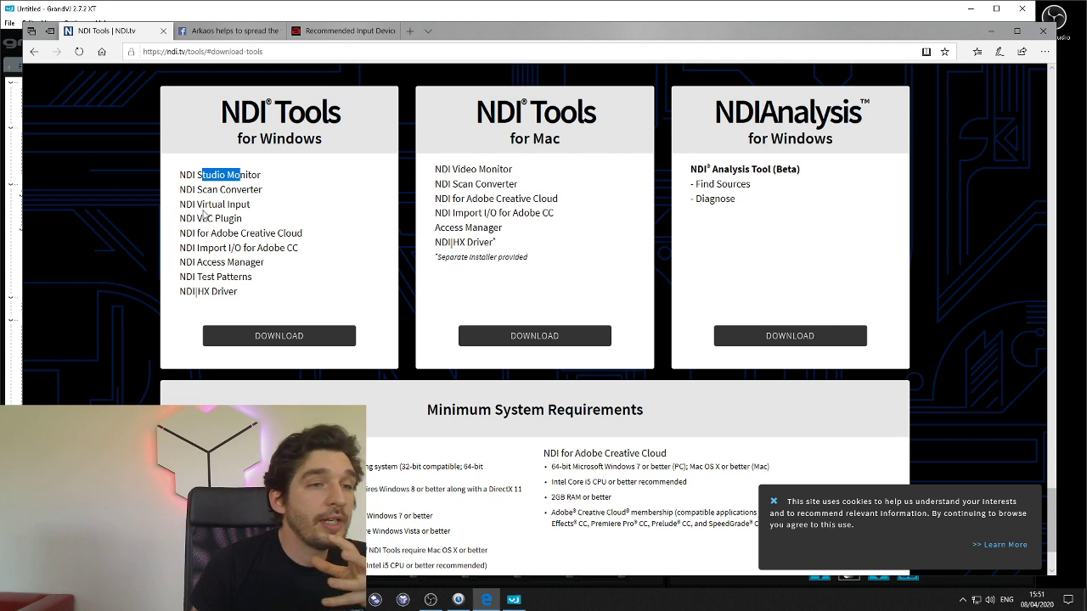
pyautogui.moveTo(202, 218); pyautogui.dragTo(265, 221)
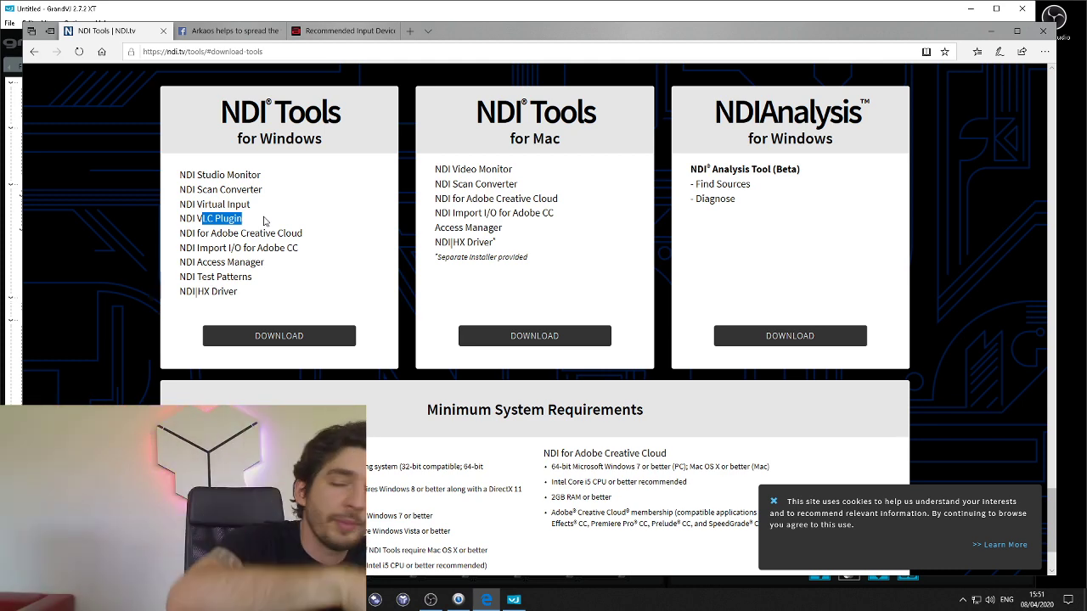
pyautogui.moveTo(225, 204); pyautogui.dragTo(201, 206)
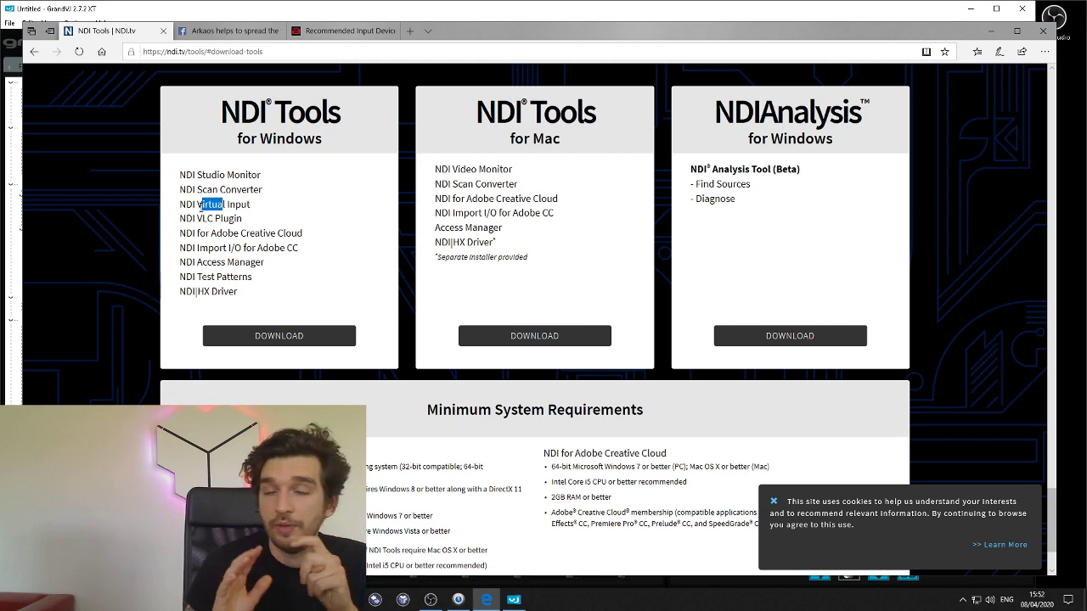
# Step: Switch back to GrandVJ XT and look through the surfaces offered by both computers under NDI Inputs
pyautogui.click(7, 120)
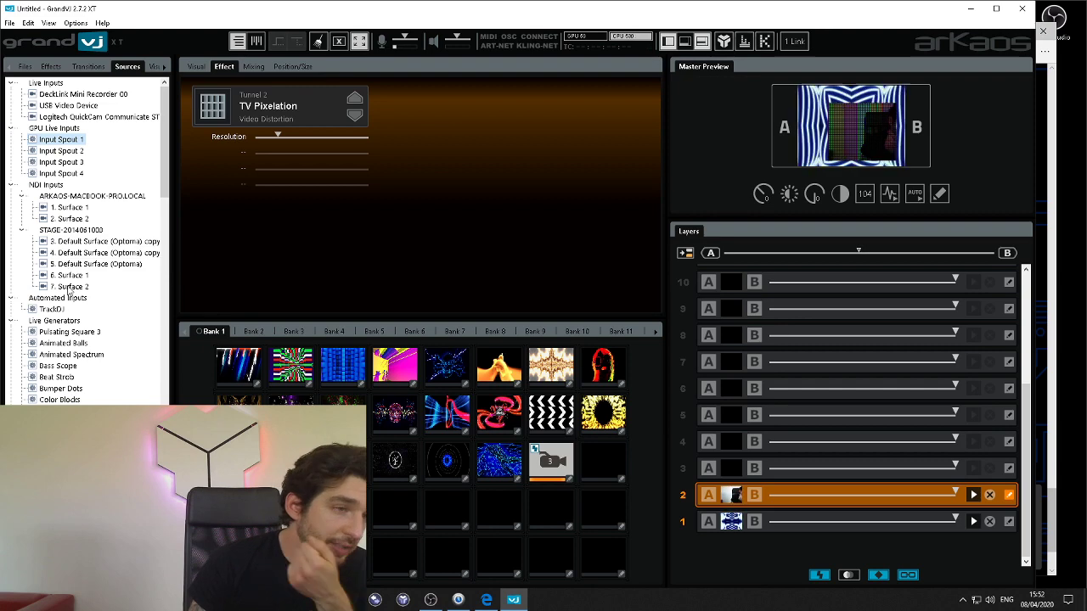
pyautogui.click(76, 242)
pyautogui.click(77, 264)
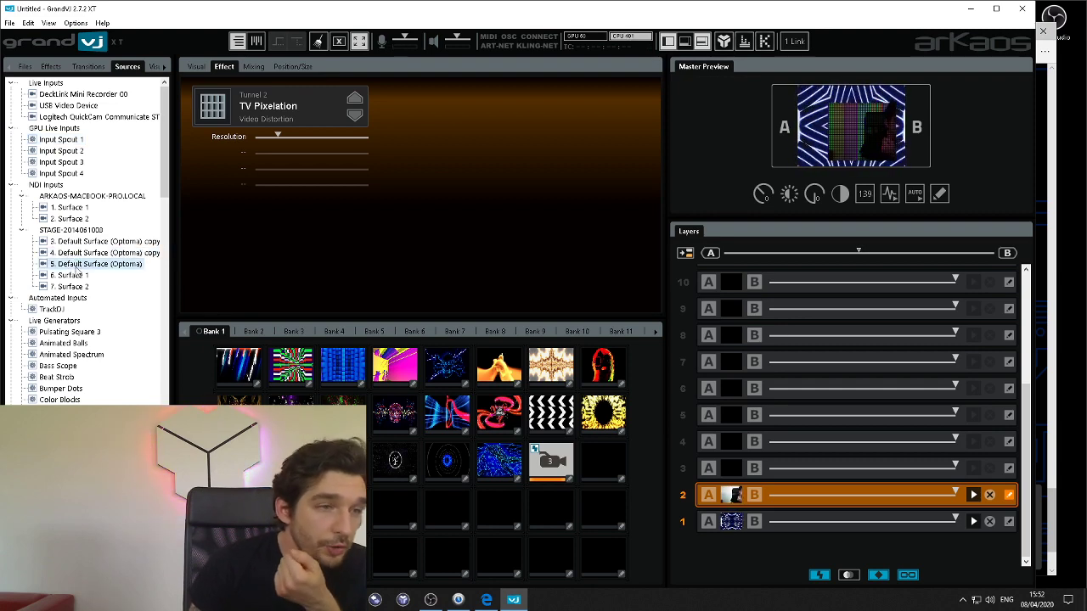
pyautogui.click(73, 230)
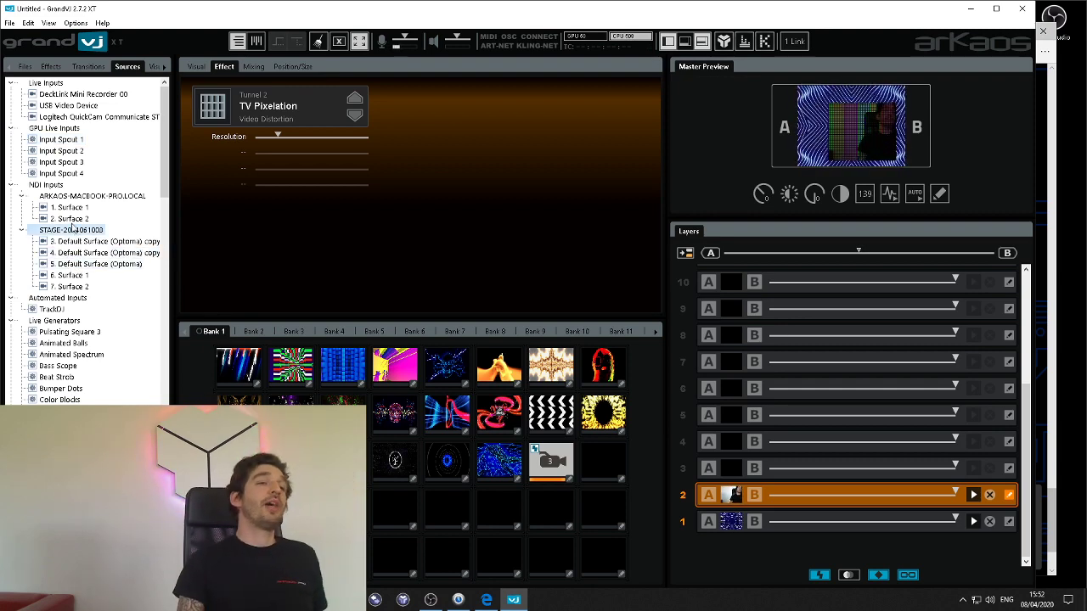
pyautogui.click(84, 198)
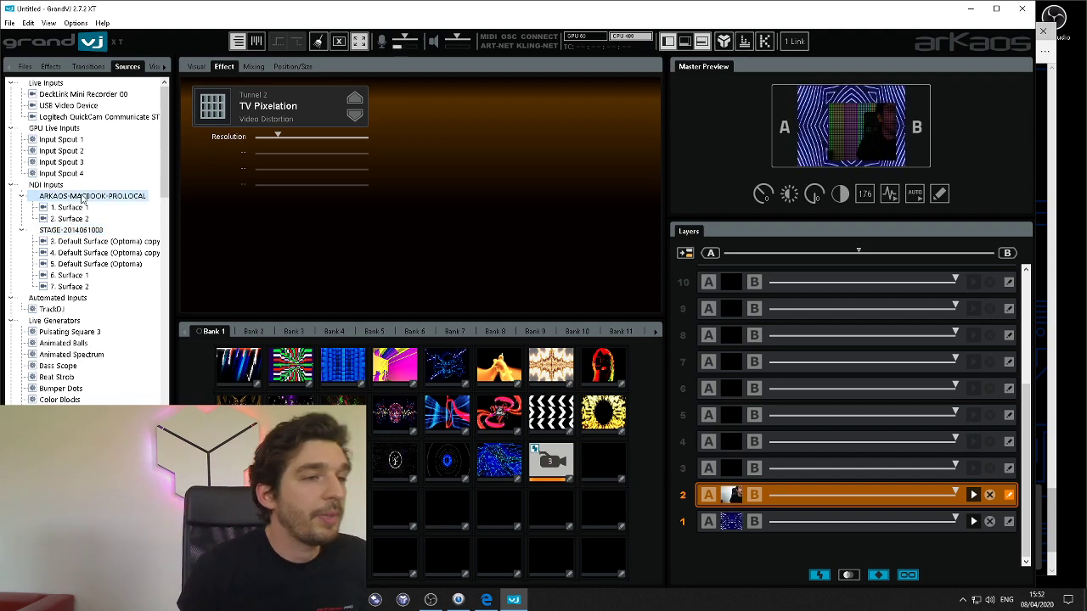
pyautogui.click(70, 219)
pyautogui.click(77, 242)
pyautogui.click(77, 253)
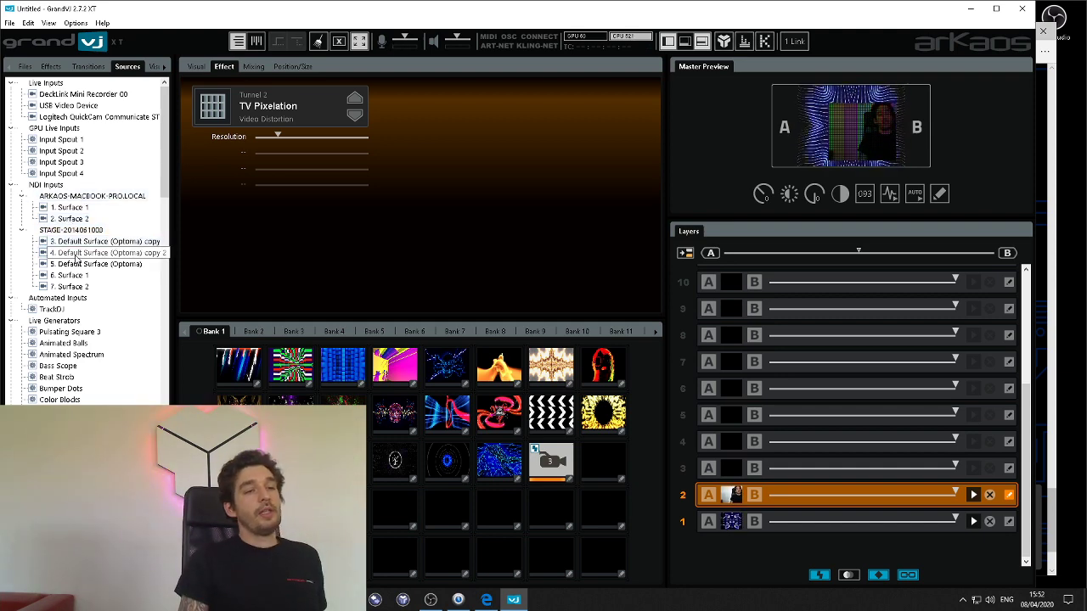
pyautogui.click(75, 244)
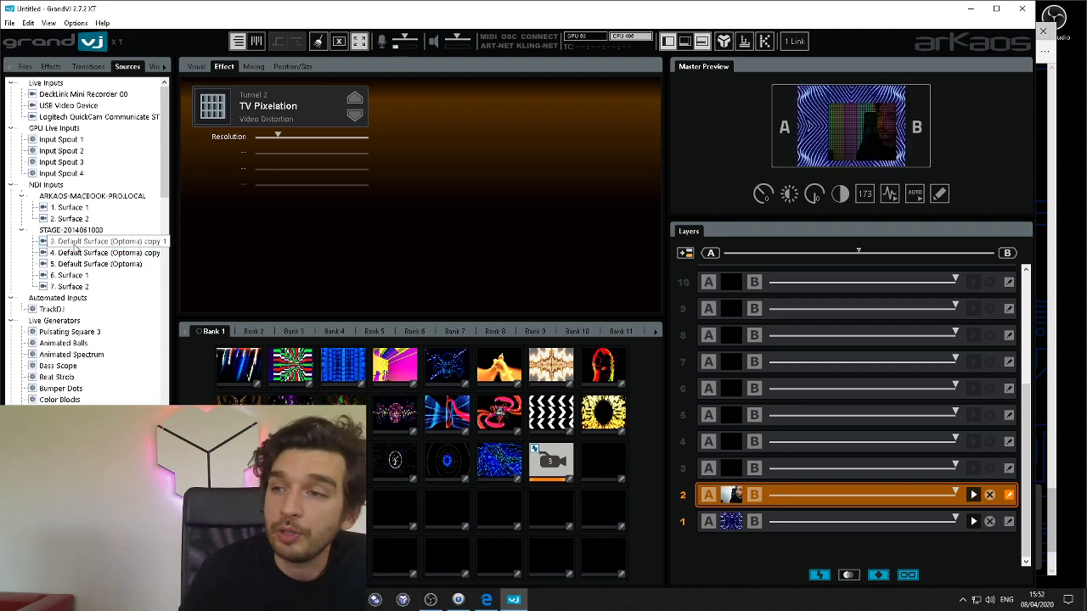
pyautogui.click(74, 245)
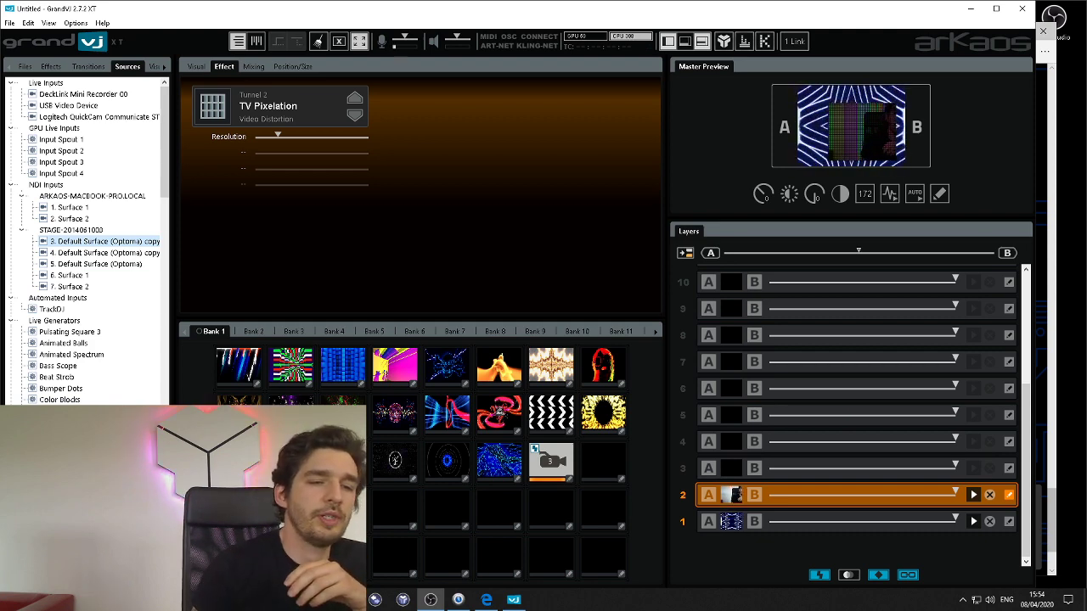
# Step: Switch to the NDI Tools page in Edge and examine the NDI Access Manager, Test Patterns and NDI|HX Driver descriptions
pyautogui.click(486, 599)
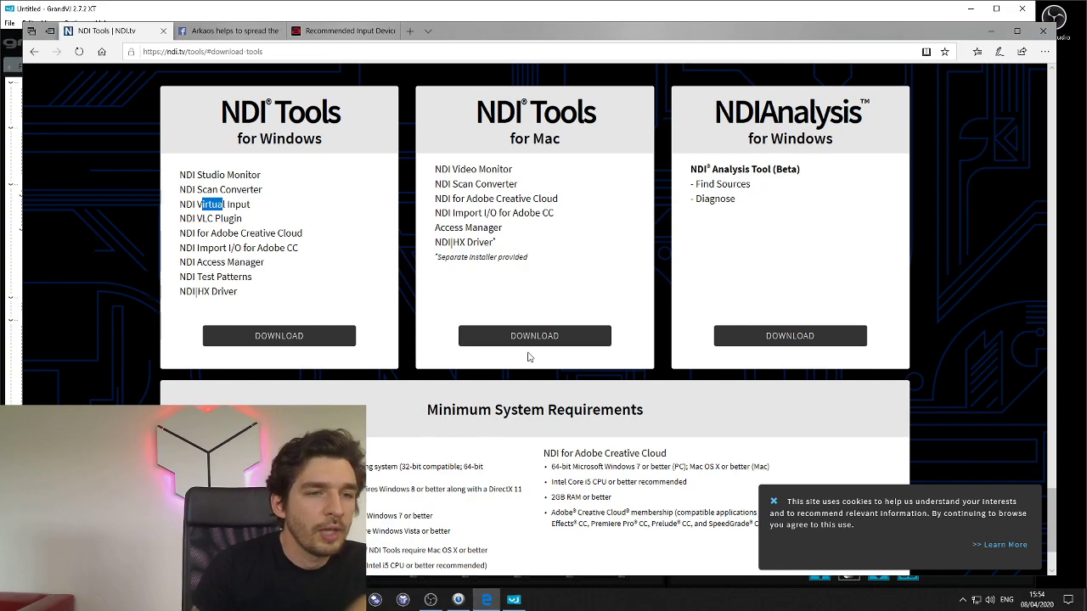
pyautogui.scroll(-15, 526, 367)
pyautogui.scroll(4, 523, 354)
pyautogui.scroll(-2, 522, 354)
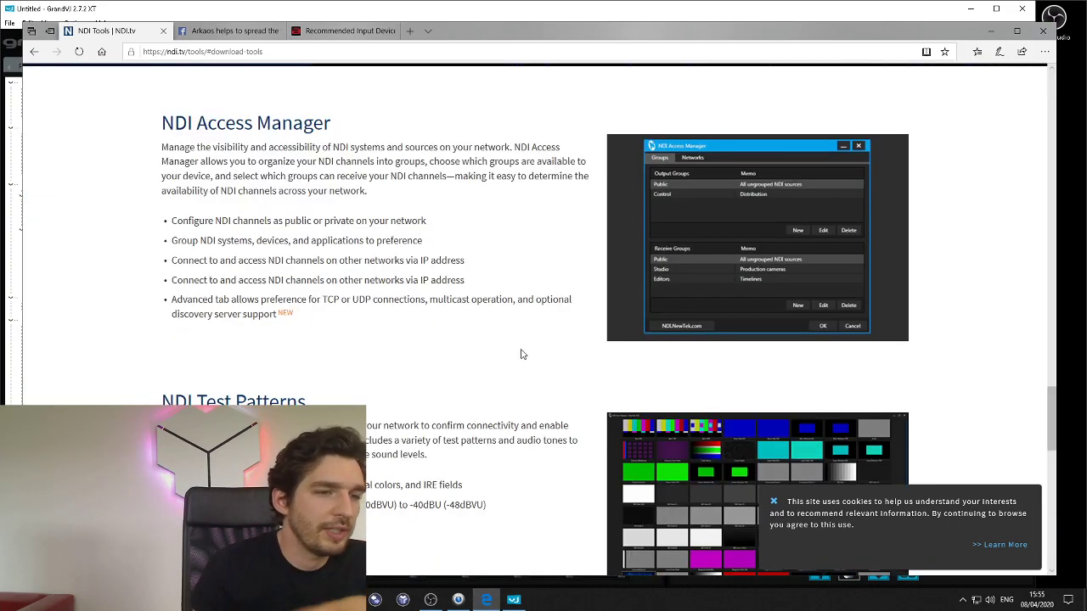
pyautogui.scroll(-3, 523, 354)
pyautogui.scroll(4, 523, 354)
pyautogui.scroll(-3, 522, 357)
pyautogui.scroll(3, 521, 355)
pyautogui.scroll(-5, 518, 354)
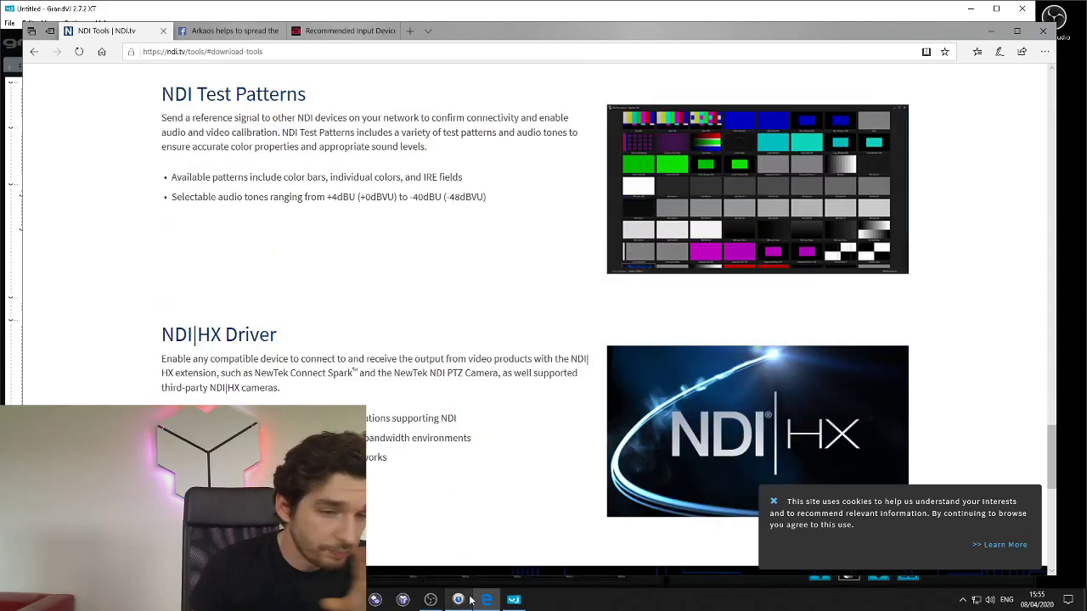
# Step: Switch back to GrandVJ XT and select TrackDJ under Automated Inputs
pyautogui.click(514, 600)
pyautogui.scroll(-1, 95, 229)
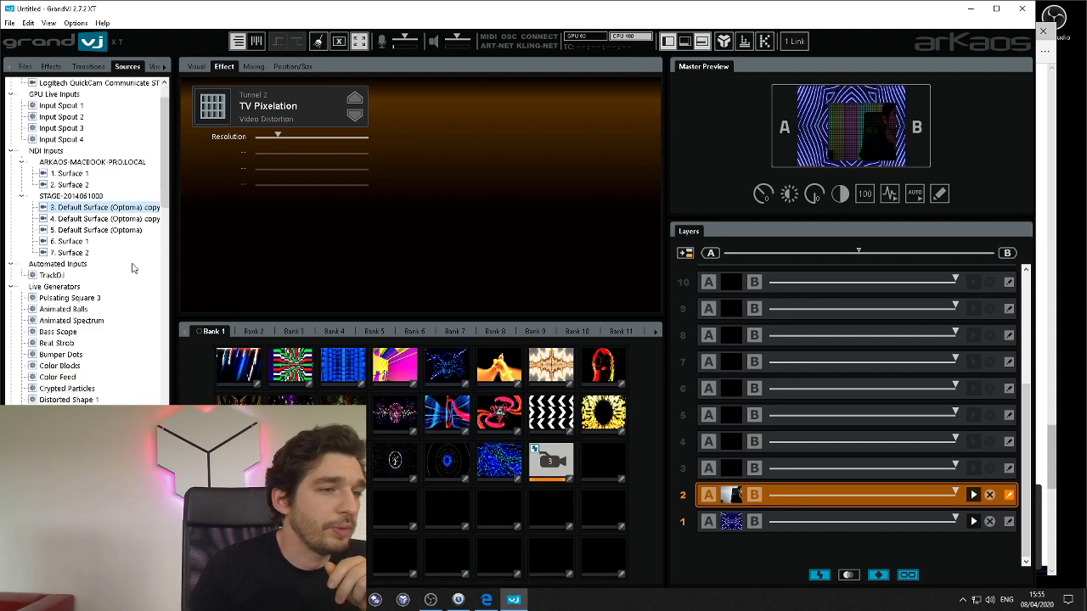
pyautogui.click(51, 276)
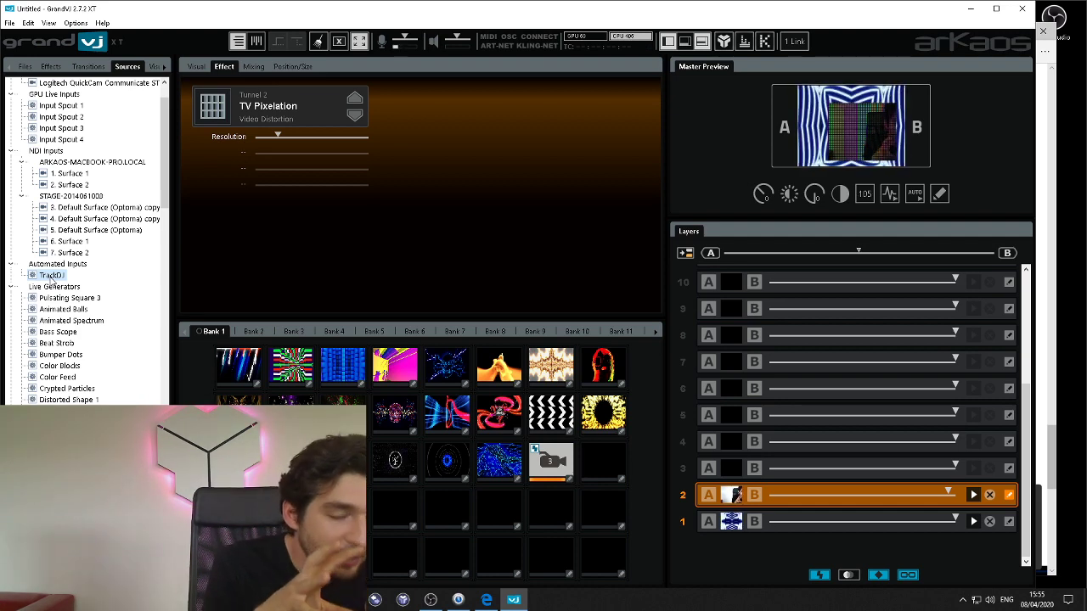
# Step: Switch to the ArKaos site in Edge and open the GrandVJ XT tutorial videos at the Pioneer Pro DJ Link section
pyautogui.click(486, 600)
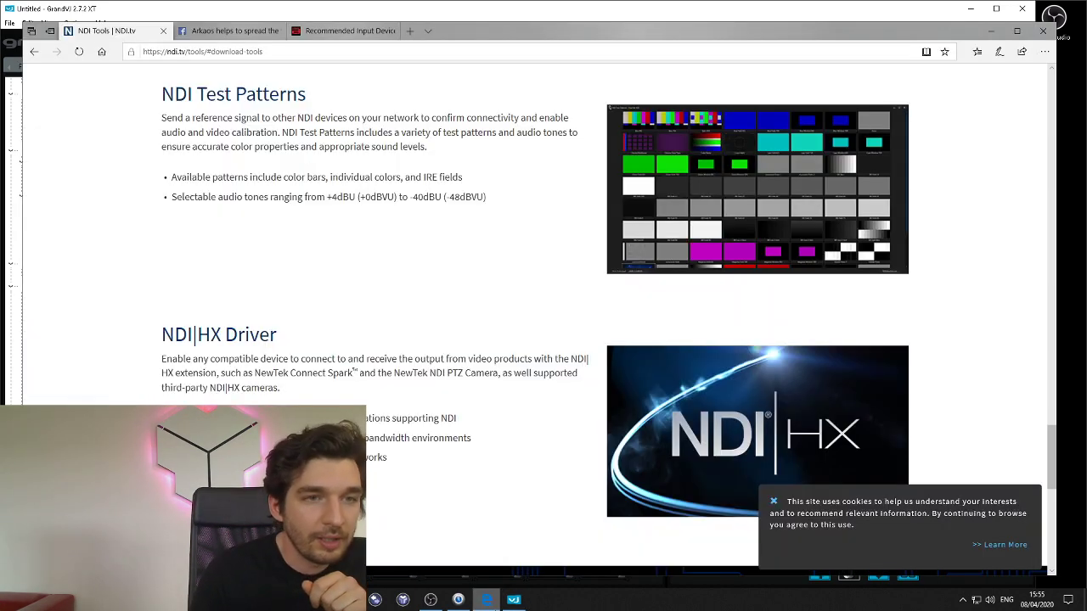
pyautogui.click(343, 32)
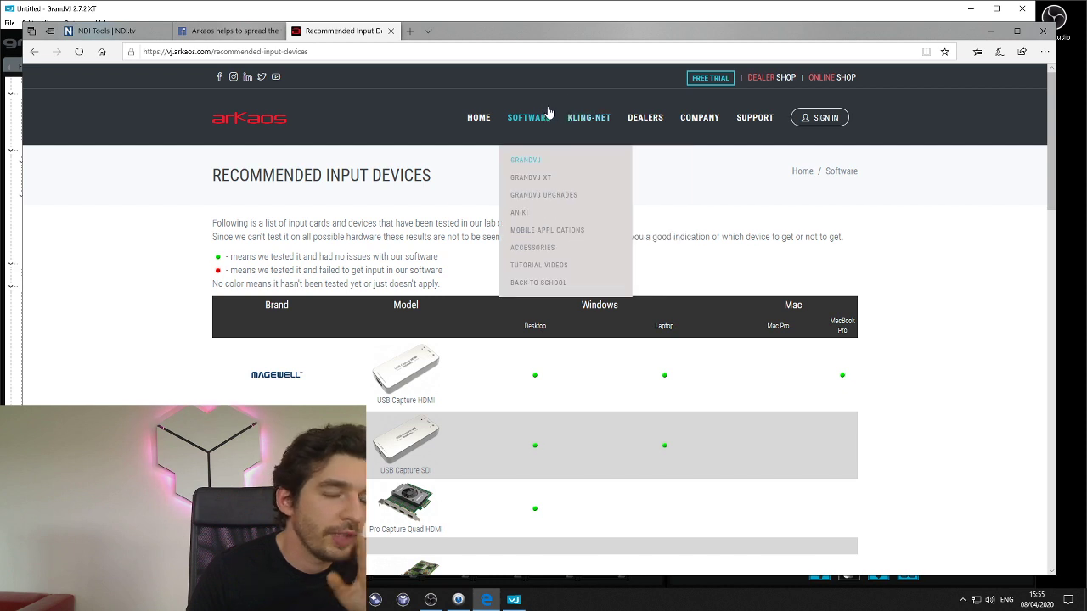
pyautogui.moveTo(756, 119)
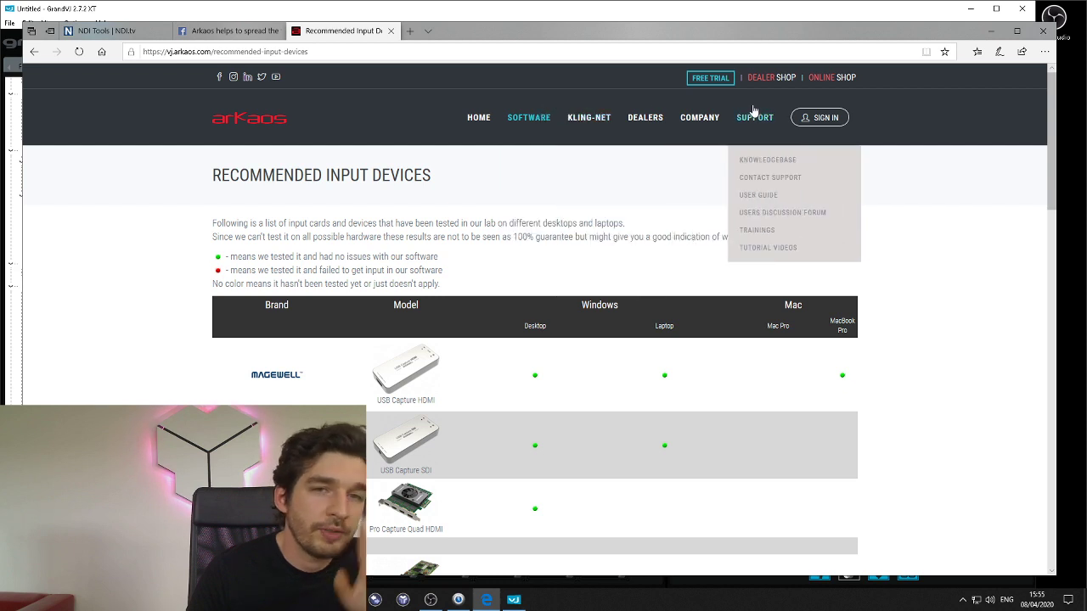
pyautogui.click(764, 248)
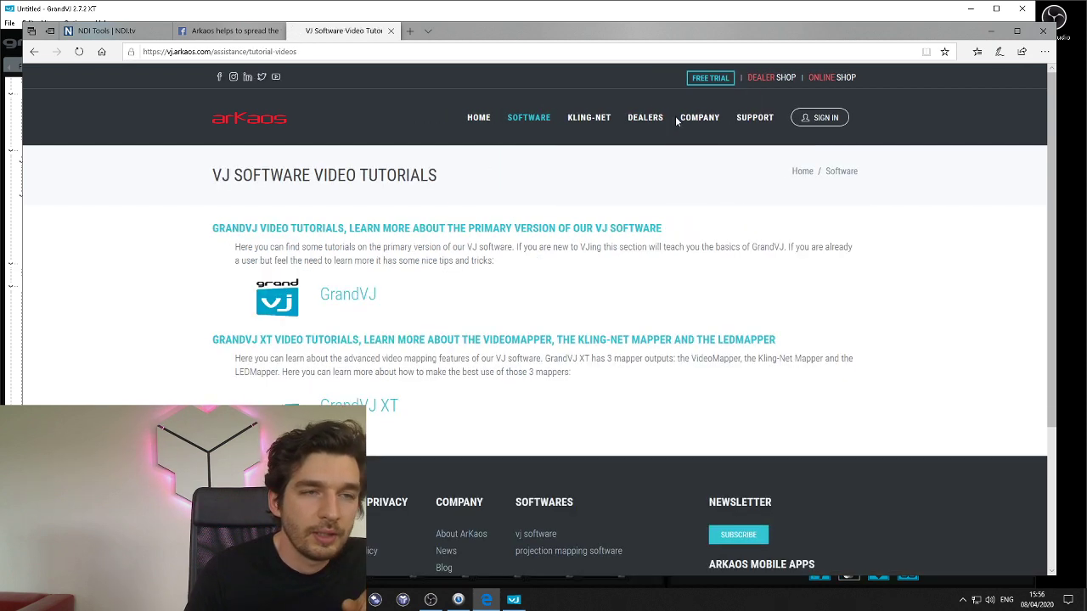
pyautogui.click(380, 409)
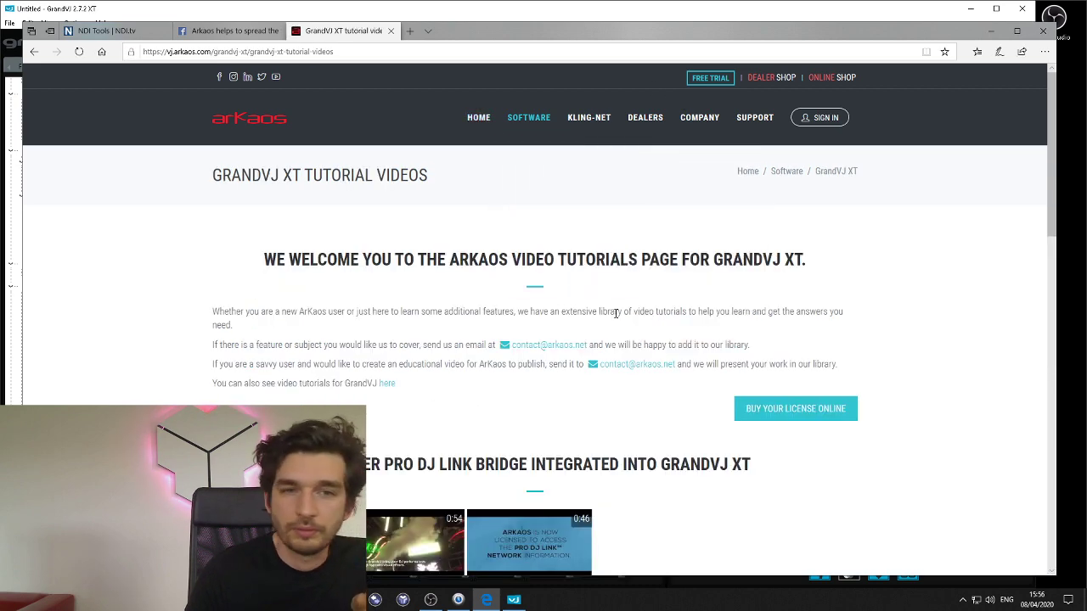
pyautogui.scroll(-5, 609, 315)
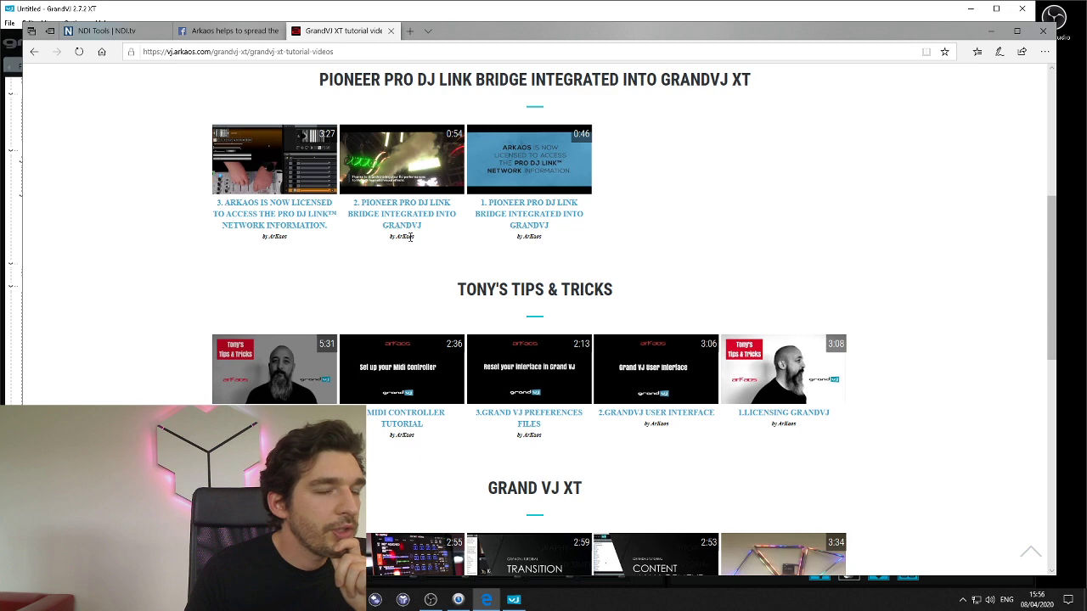
# Step: Switch back to GrandVJ XT and look through the Live Generators, from Pulsating Square 3 to Galactic Ring
pyautogui.click(167, 13)
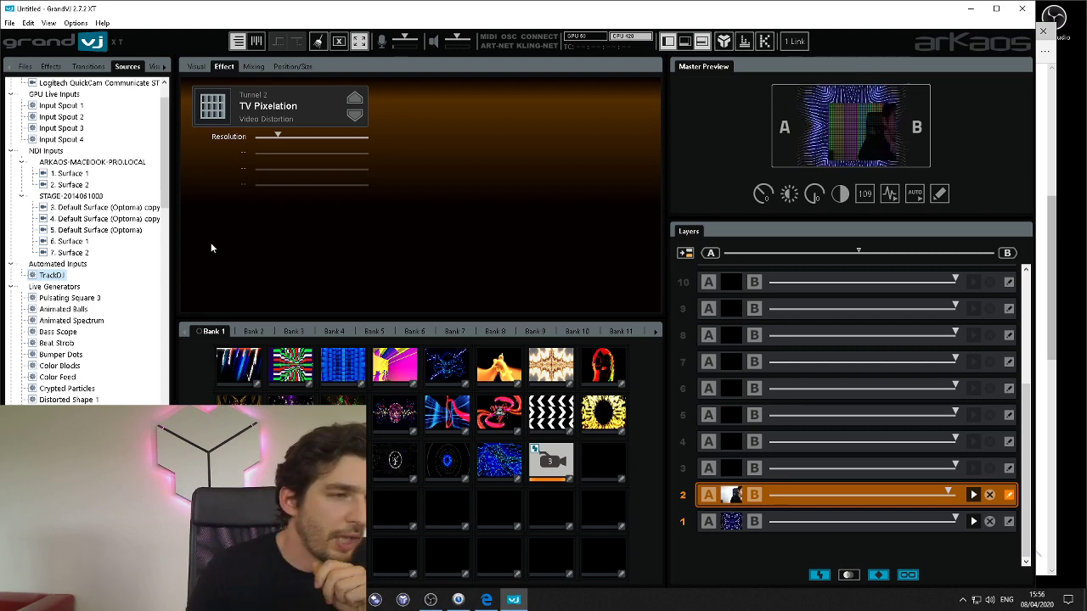
pyautogui.click(90, 310)
pyautogui.click(83, 389)
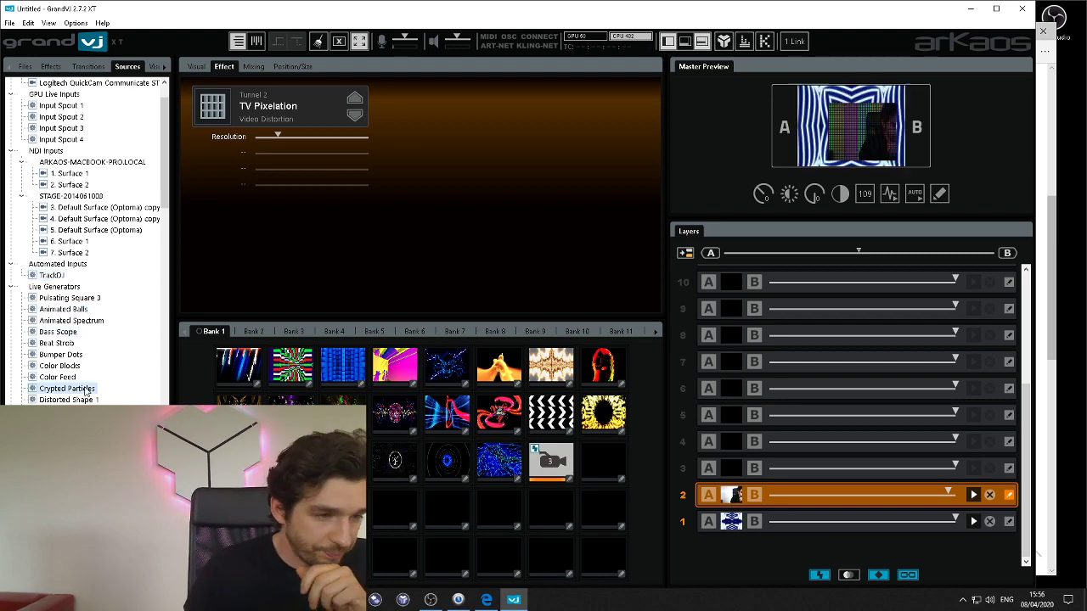
pyautogui.click(73, 333)
pyautogui.click(69, 300)
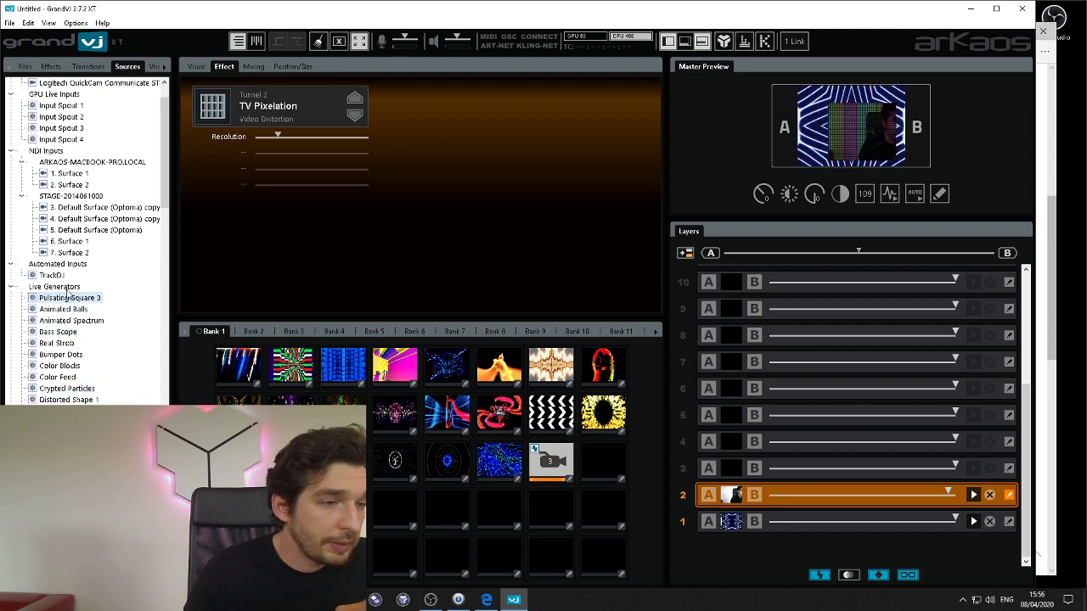
pyautogui.click(61, 344)
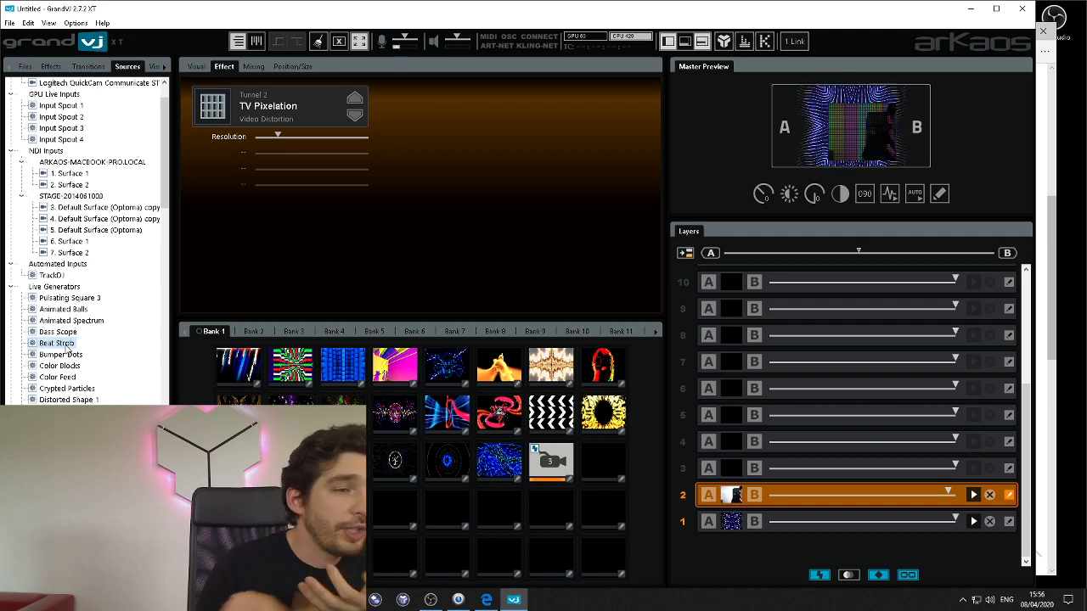
pyautogui.click(43, 388)
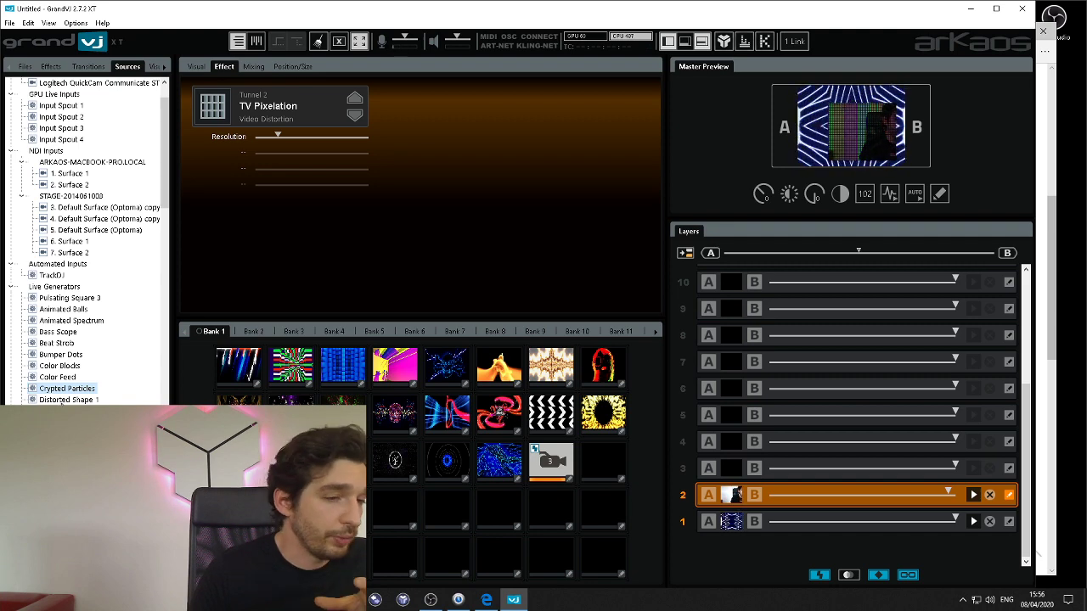
pyautogui.scroll(-1, 75, 369)
pyautogui.click(63, 388)
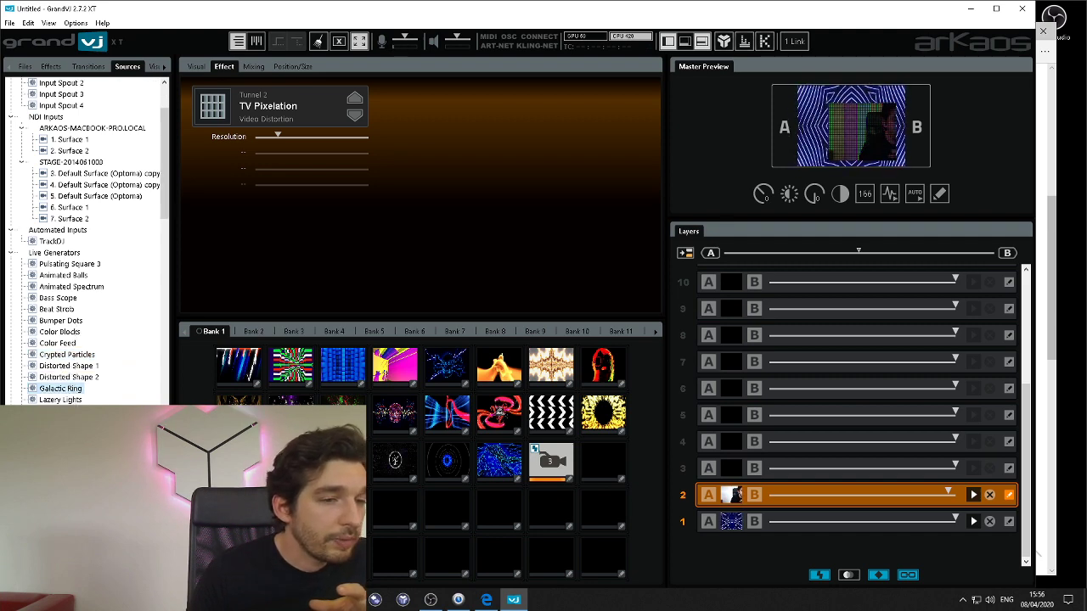
# Step: Trigger the second visual in the third row of Bank 1 on layer 2 and browse the remaining Live Generators
pyautogui.click(291, 461)
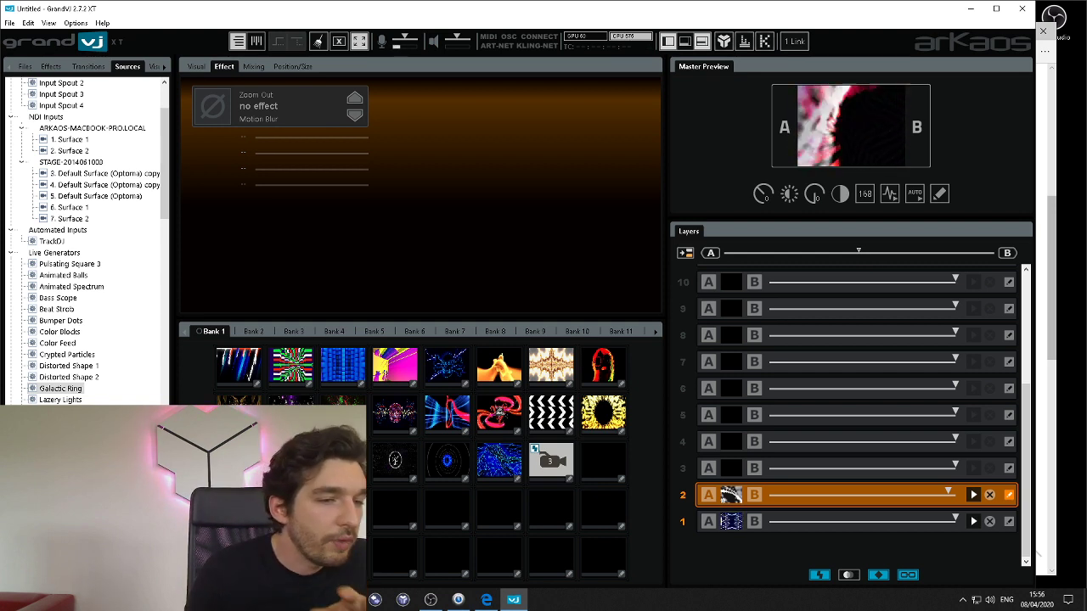
pyautogui.scroll(-7, 53, 310)
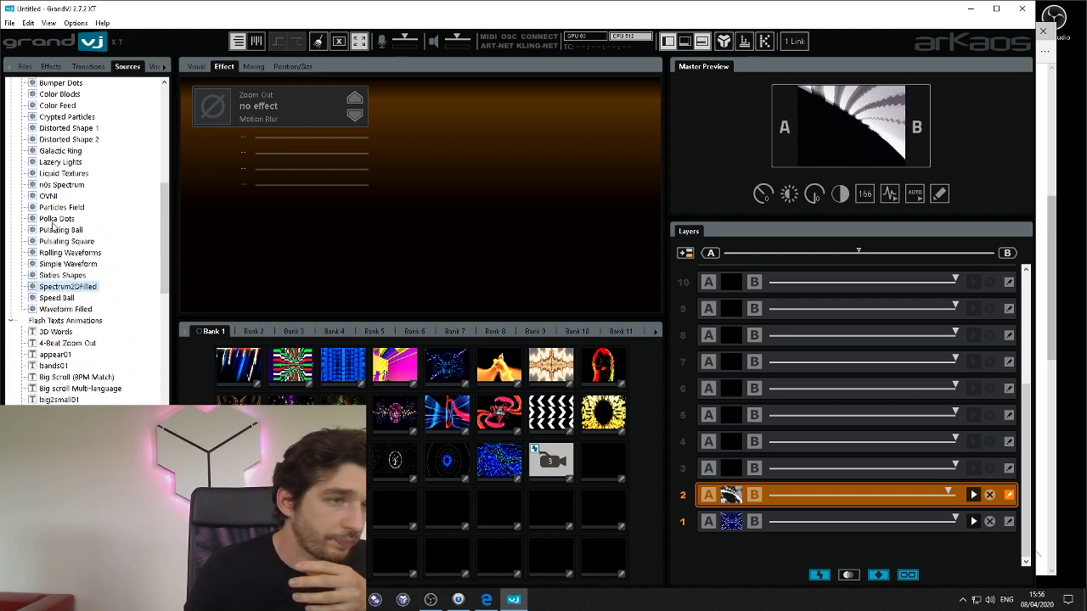
pyautogui.click(51, 242)
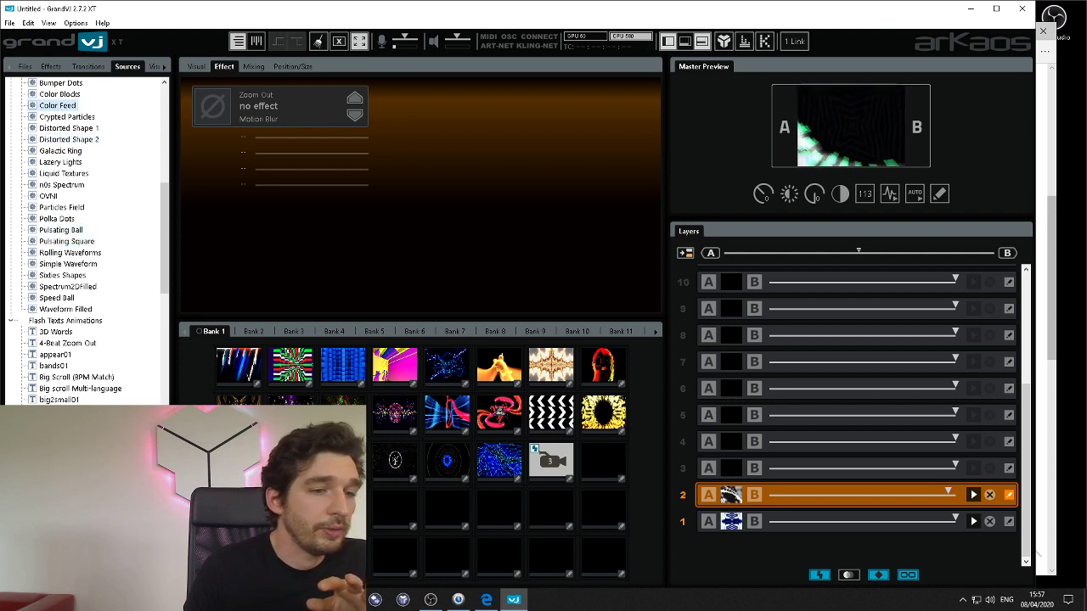
# Step: Look through the Flash Texts Animations sources, previewing entries such as Horizontal Noise and Big Scroll (BPM Match)
pyautogui.scroll(-1, 60, 356)
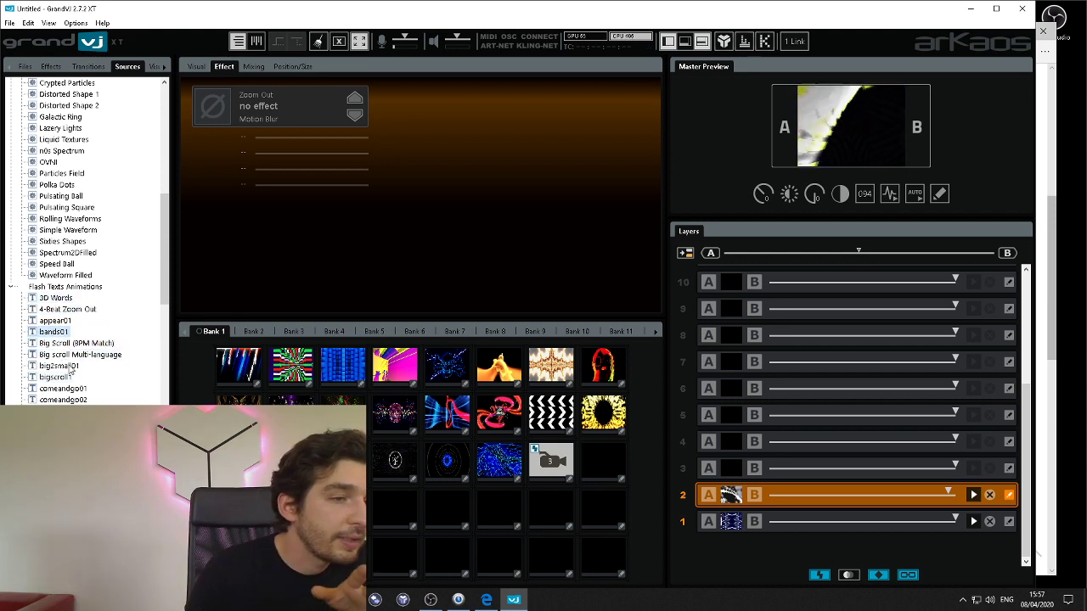
pyautogui.scroll(-2, 58, 361)
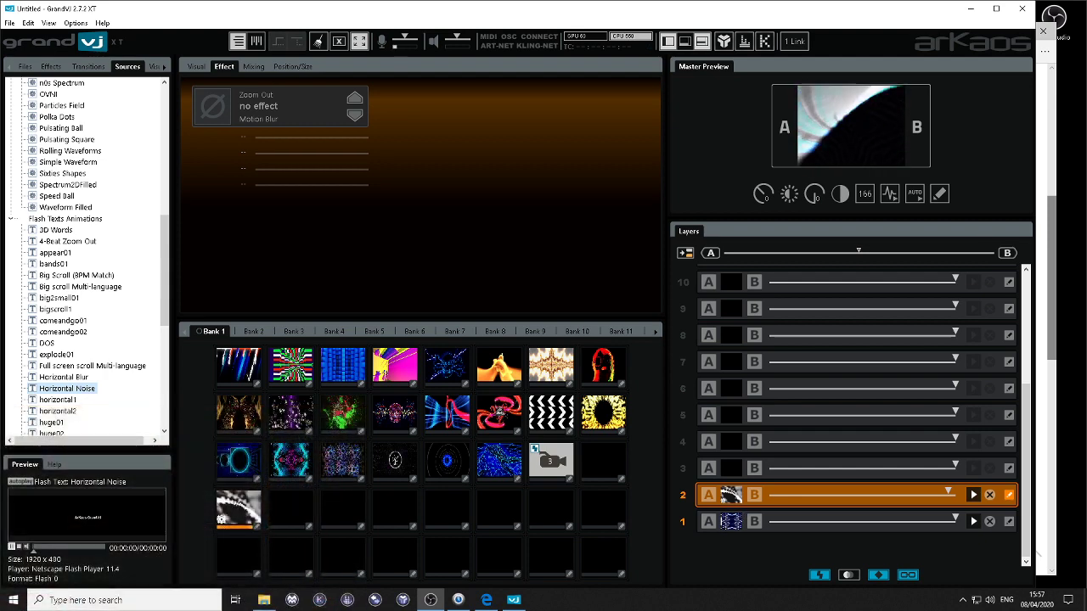
pyautogui.click(58, 332)
pyautogui.click(51, 299)
pyautogui.press('Up')
pyautogui.press('Up')
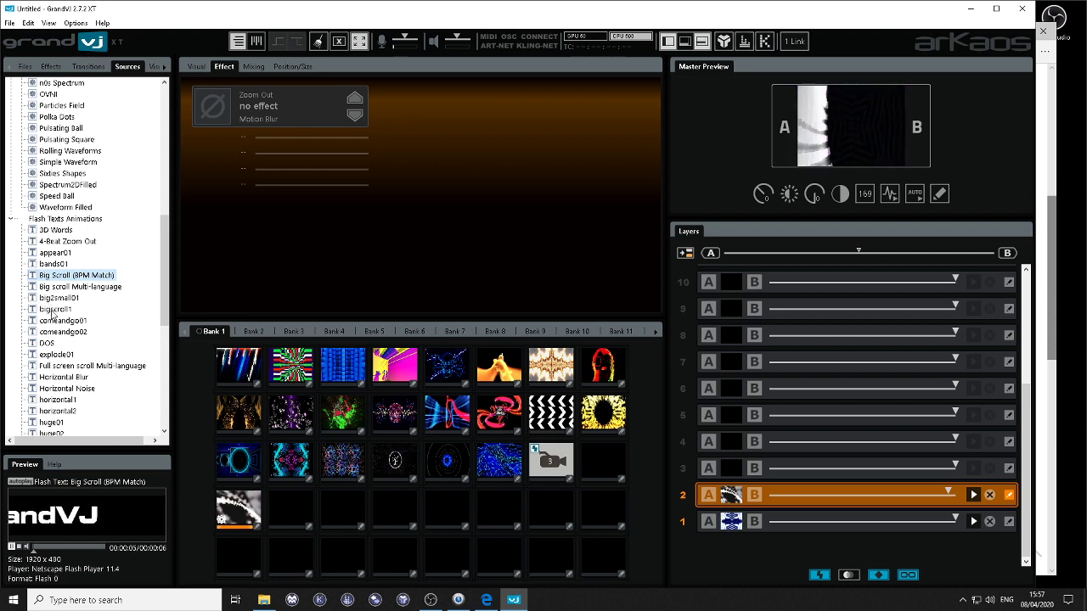
# Step: Preview further Flash text animations, including masking01, horizontal2 and horizontal1
pyautogui.click(52, 310)
pyautogui.scroll(-3, 58, 346)
pyautogui.click(59, 343)
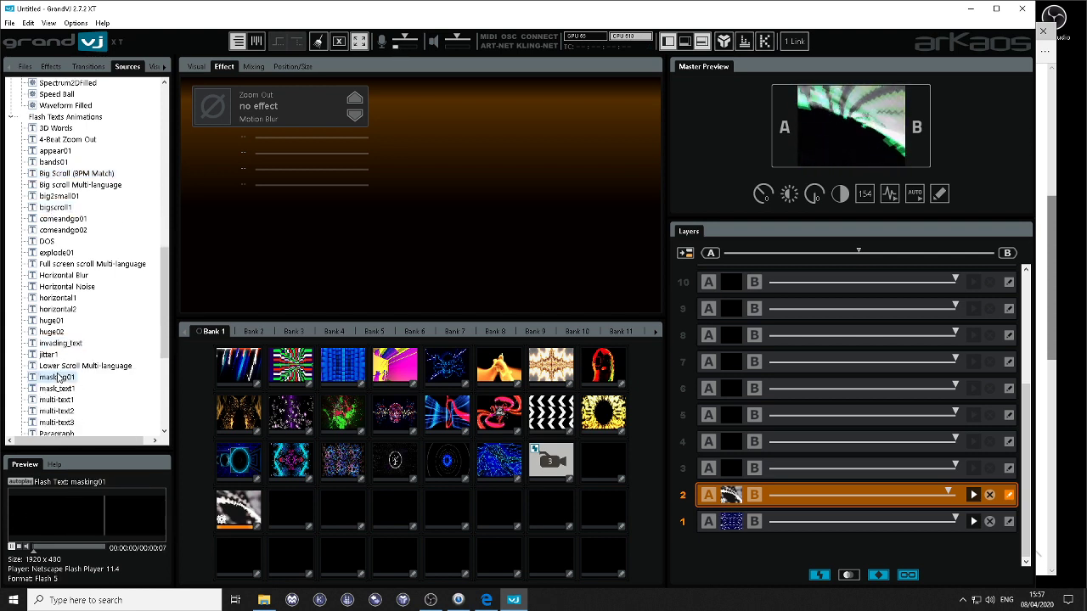
pyautogui.click(71, 320)
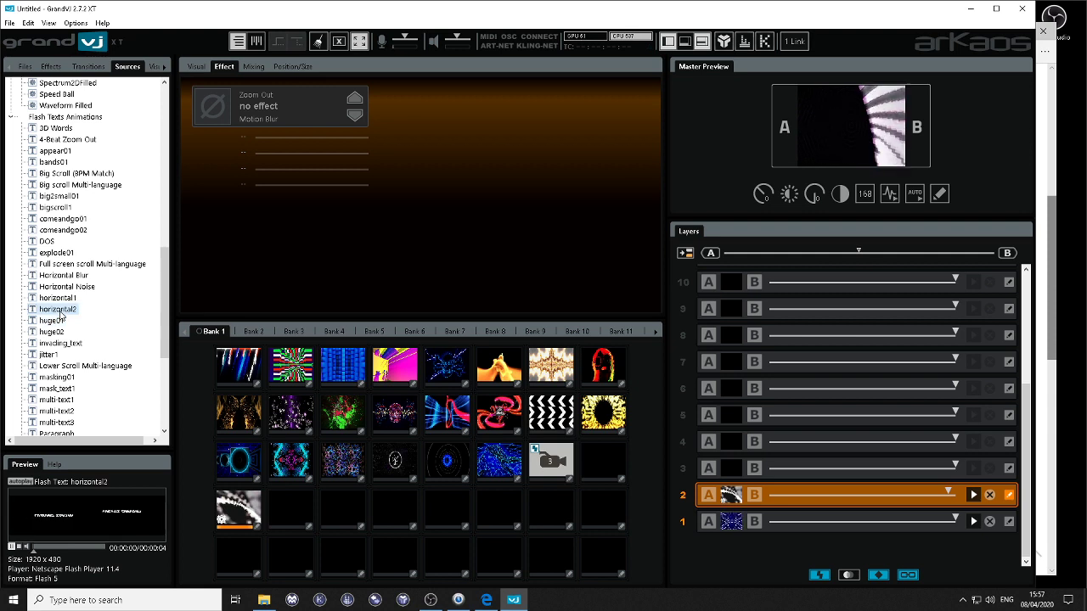
pyautogui.click(63, 299)
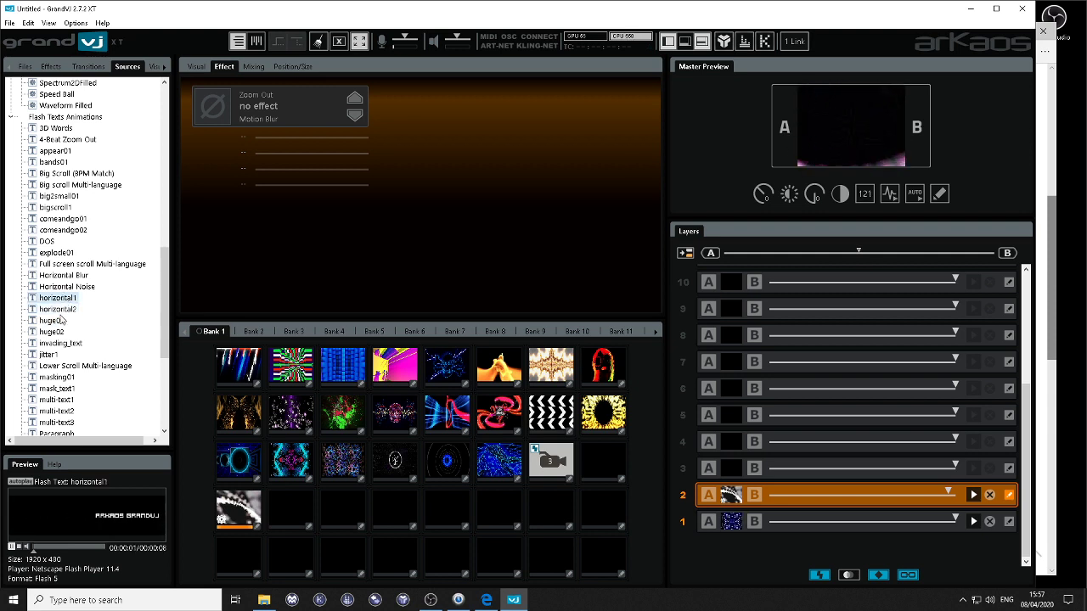
pyautogui.click(59, 321)
# Step: Assign the horizontal1 text animation to the second cell in the fourth row of Bank 1 and trigger it on layer 2
pyautogui.click(56, 299)
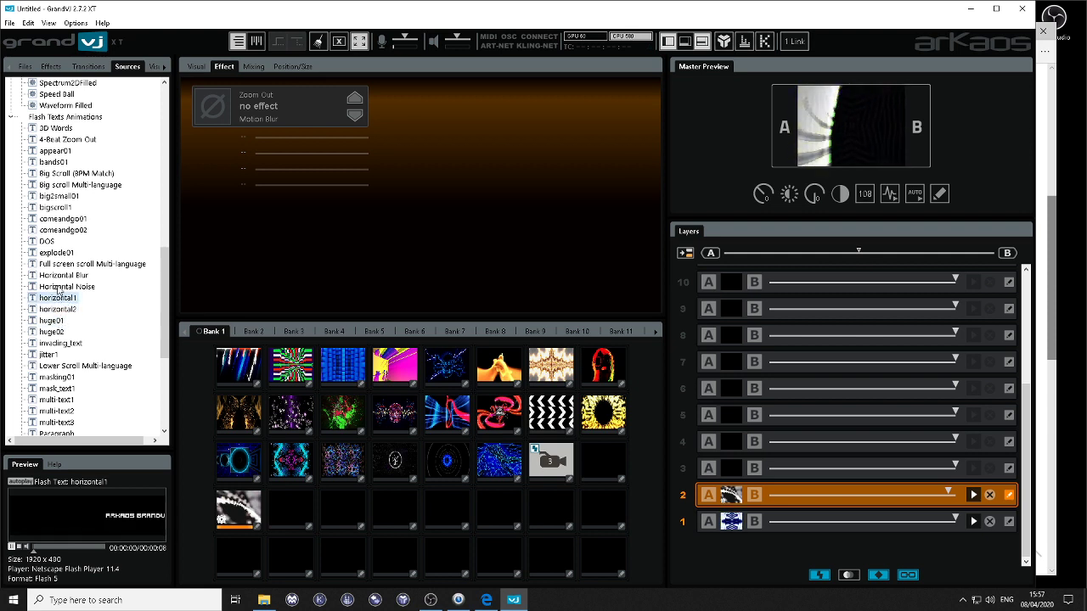
pyautogui.moveTo(56, 303); pyautogui.dragTo(289, 510)
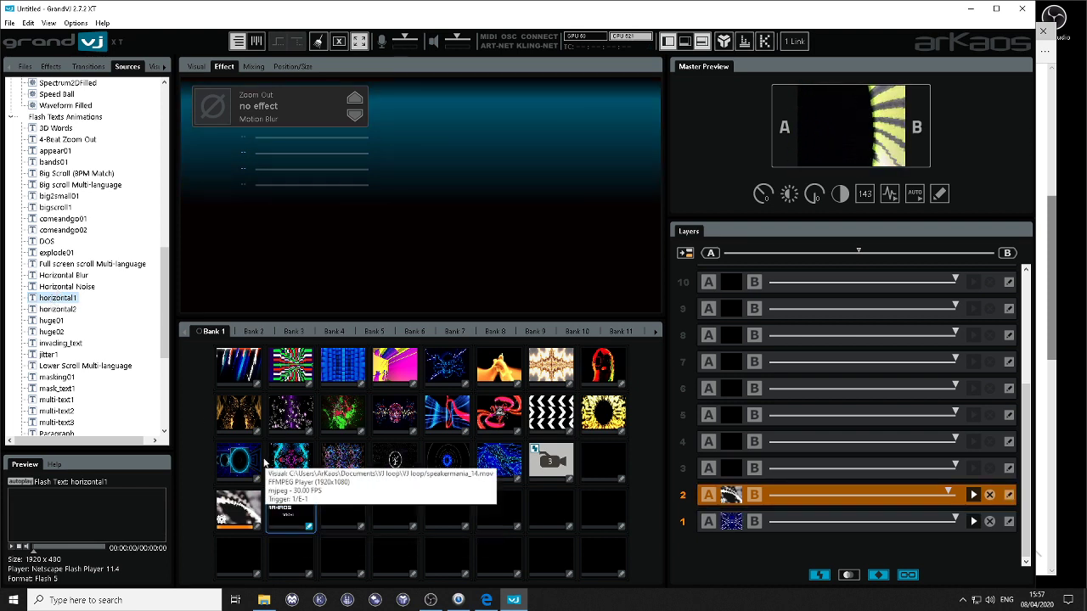
pyautogui.click(284, 514)
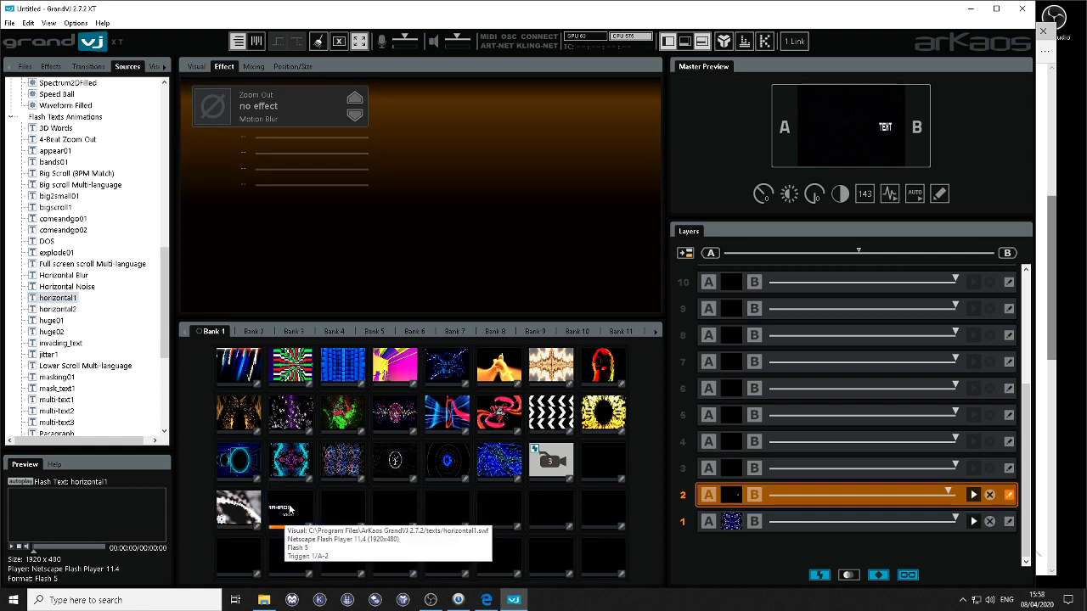
# Step: Set the text of the horizontal1 animation on layer 2 to "hello world"
pyautogui.click(201, 68)
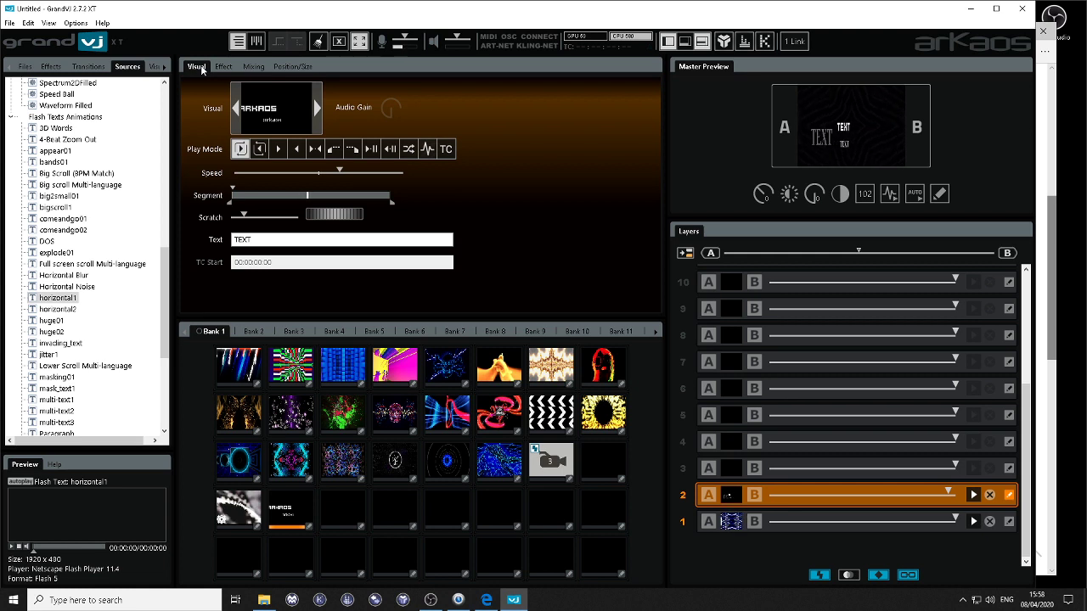
pyautogui.doubleClick(244, 240)
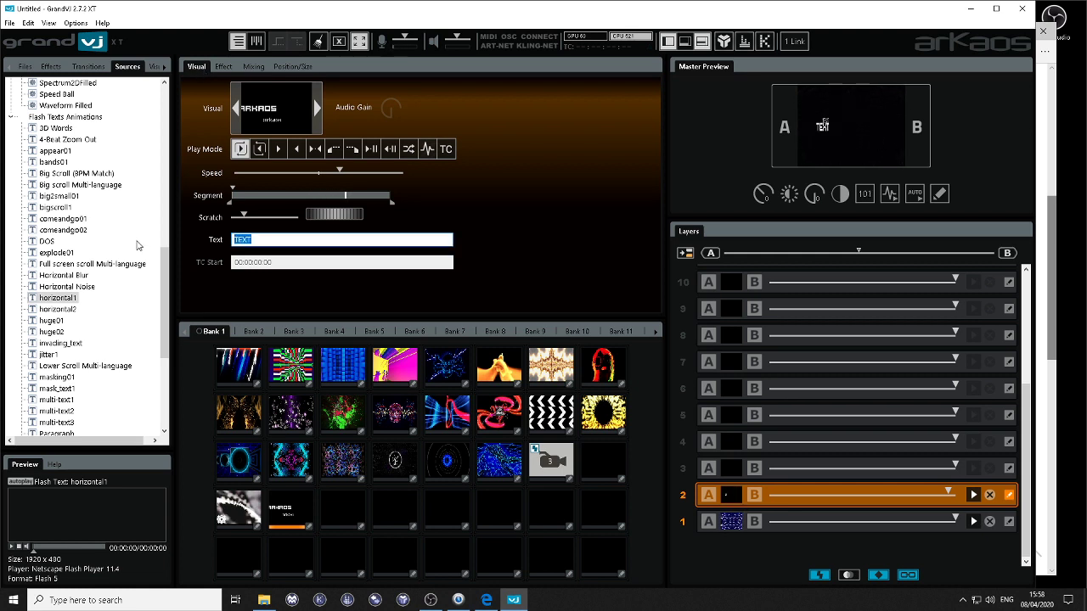
pyautogui.write('hello world')
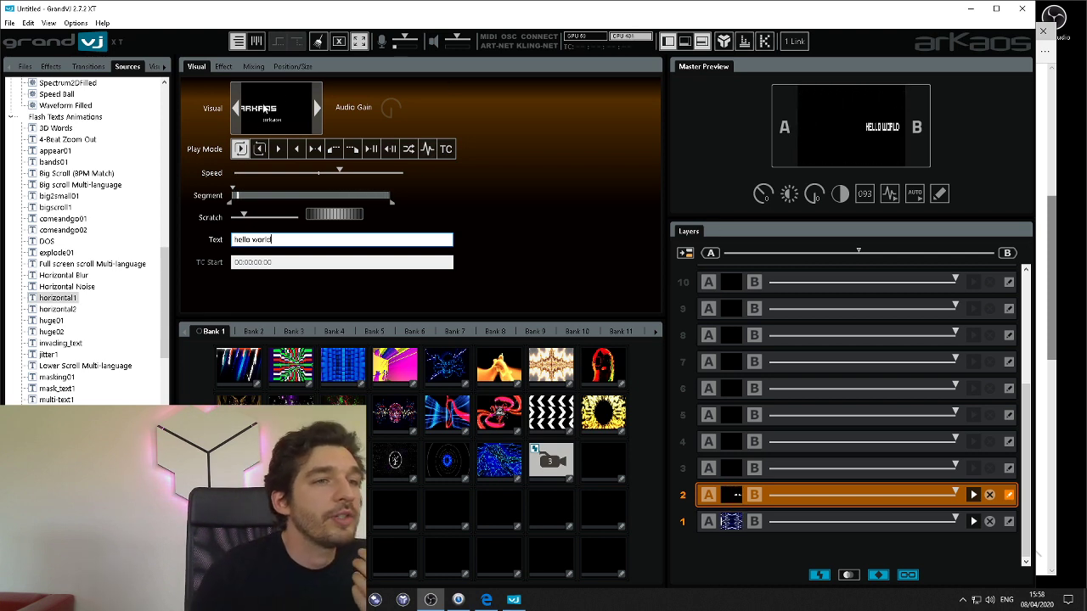
# Step: Apply the Reject Black mixing preset to the text animation on layer 2
pyautogui.click(255, 66)
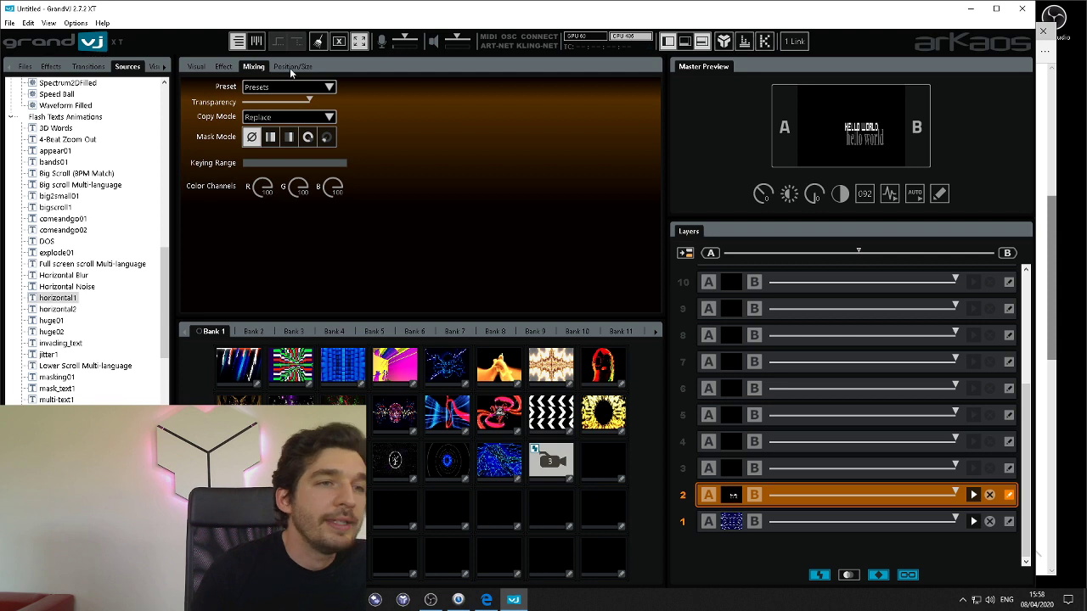
pyautogui.click(290, 66)
pyautogui.click(224, 66)
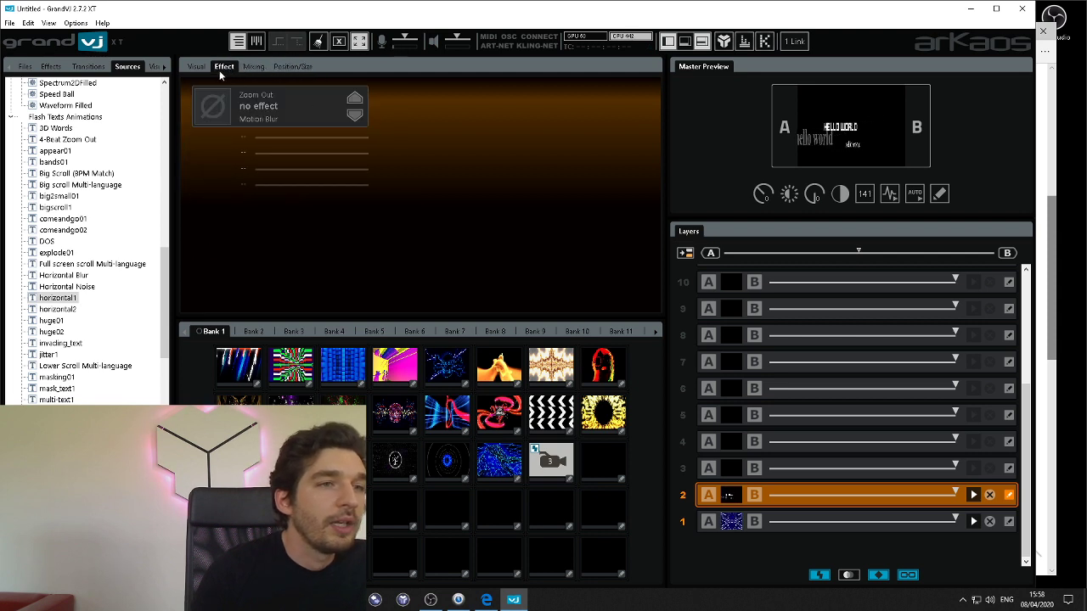
pyautogui.click(254, 67)
pyautogui.click(285, 88)
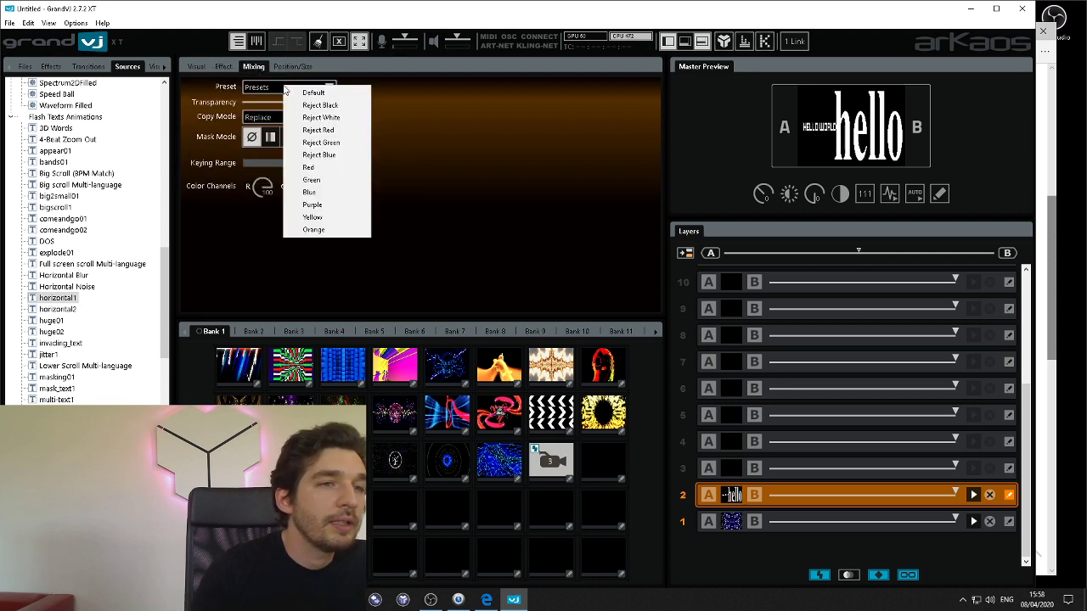
pyautogui.click(318, 103)
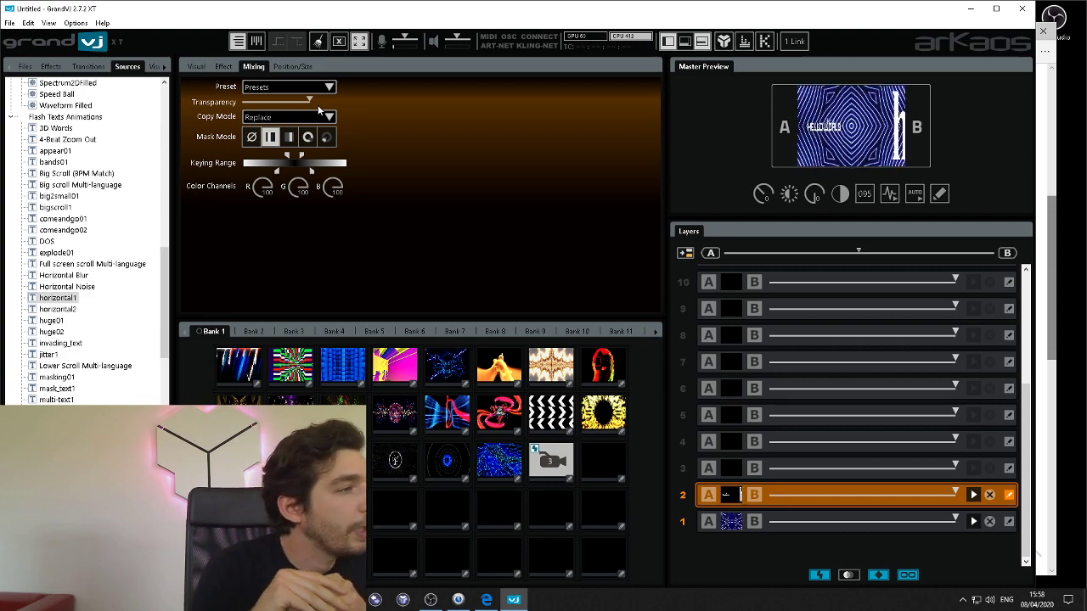
# Step: Browse the rest of the Flash Texts Animations and preview multi-text1 and masking01
pyautogui.moveTo(167, 291); pyautogui.dragTo(166, 325)
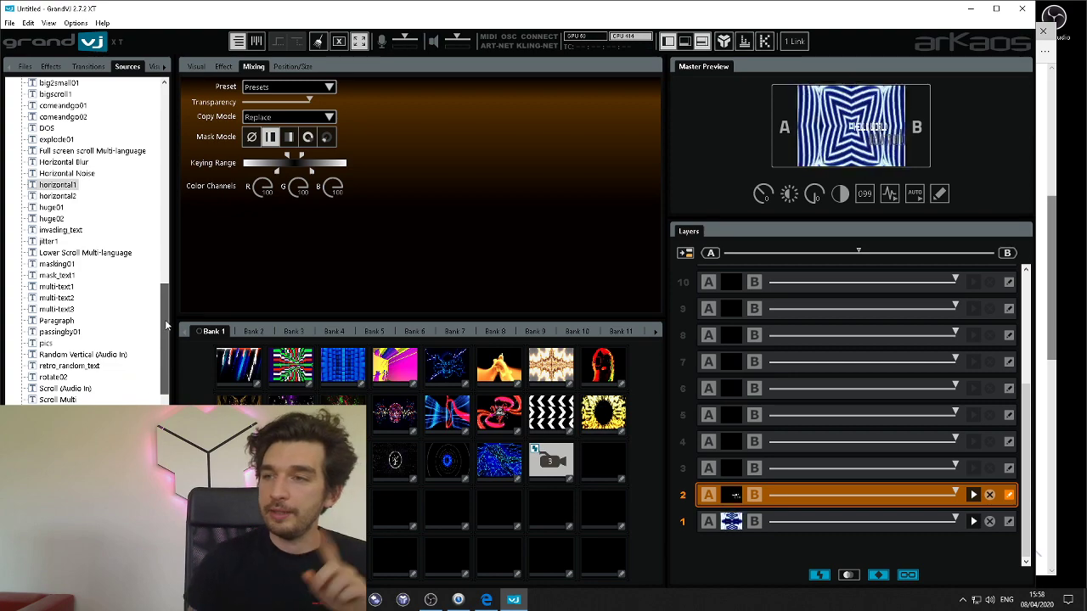
pyautogui.moveTo(166, 325); pyautogui.dragTo(126, 347)
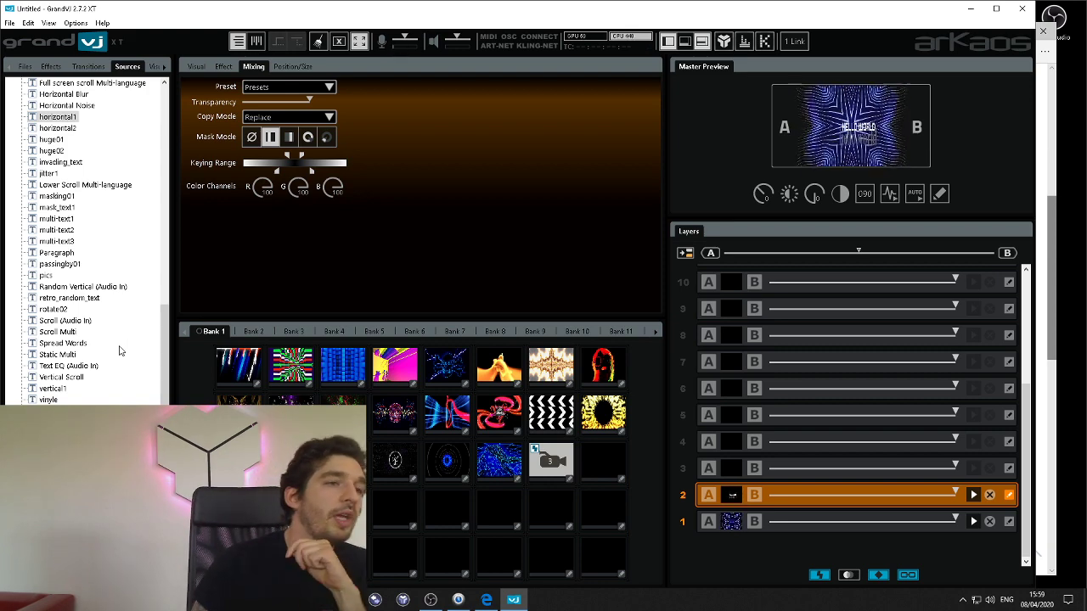
pyautogui.click(73, 219)
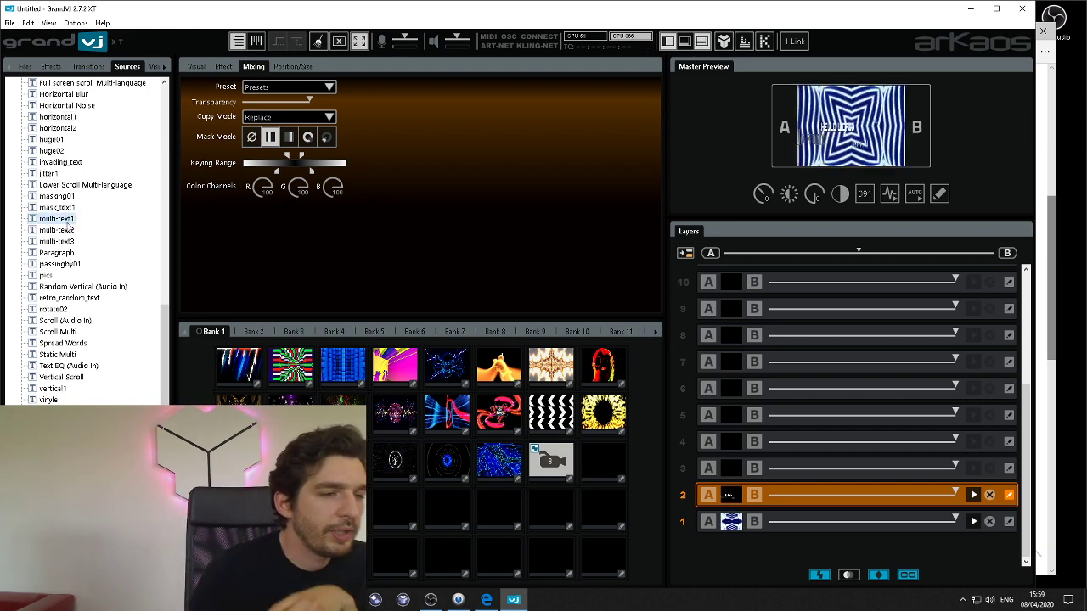
pyautogui.click(65, 200)
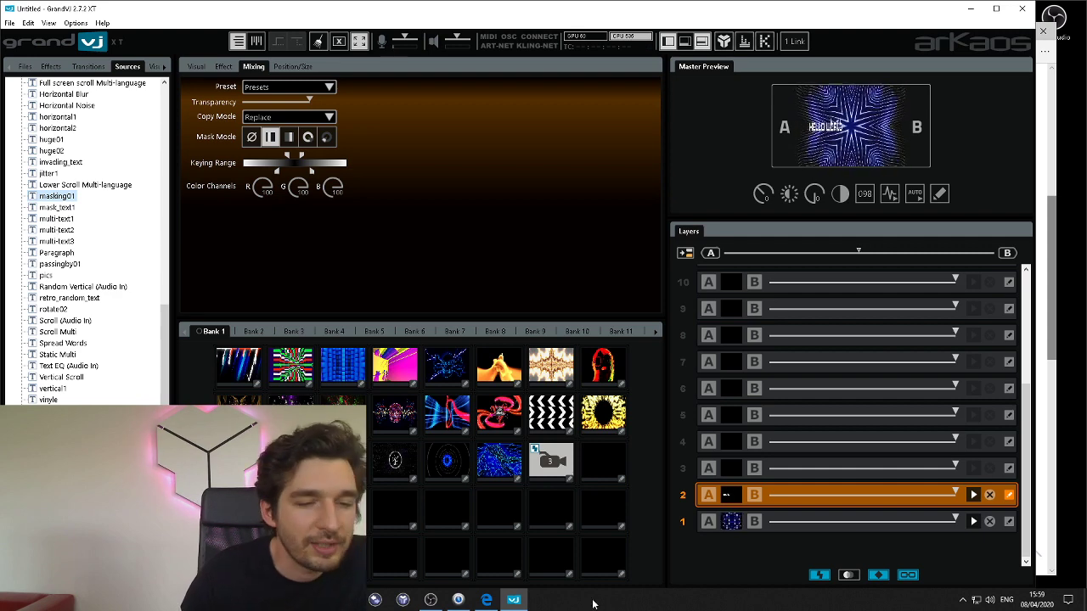
# Step: Switch to Edge to show the GrandVJ XT tutorial videos page, and return to GrandVJ XT
pyautogui.click(485, 600)
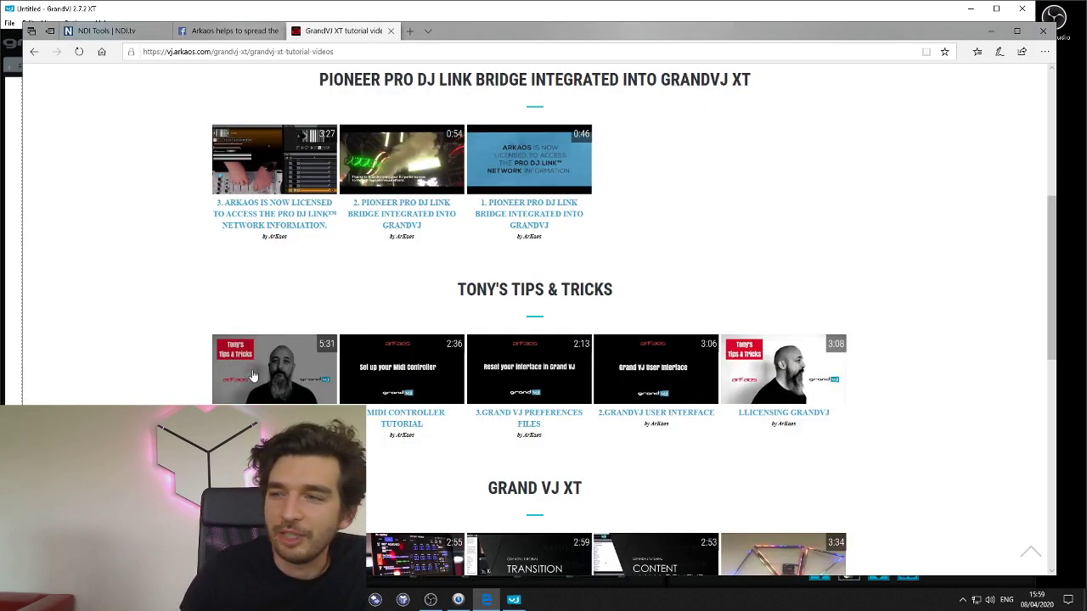
pyautogui.click(513, 599)
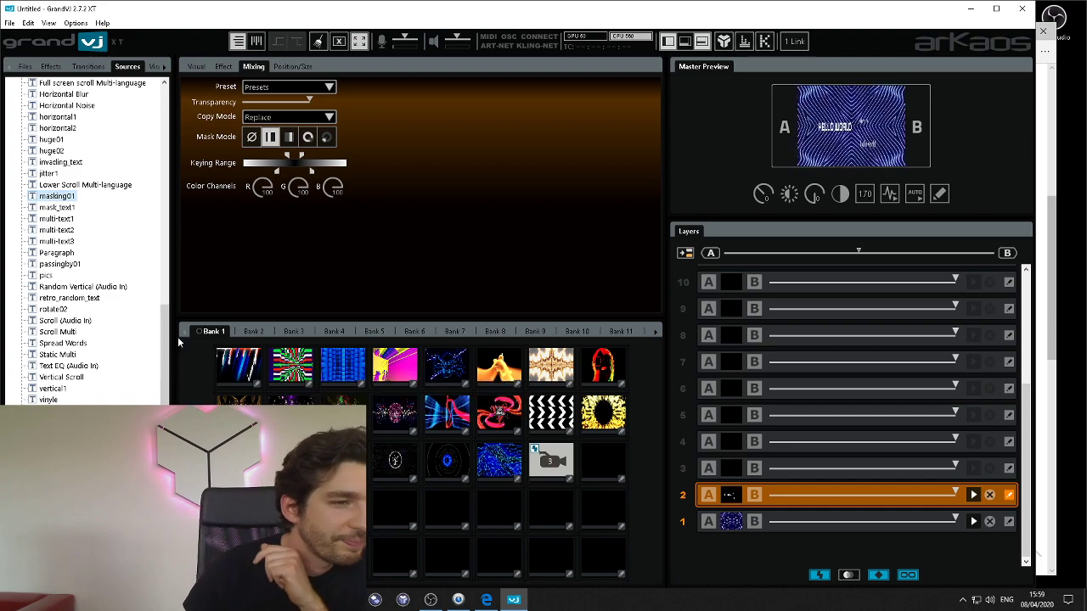
# Step: Review the Transitions, Effects, Files and Sources browsers, ending on the list of Visuals used in the project
pyautogui.scroll(-1, 164, 369)
pyautogui.moveTo(164, 365); pyautogui.dragTo(160, 211)
pyautogui.click(87, 66)
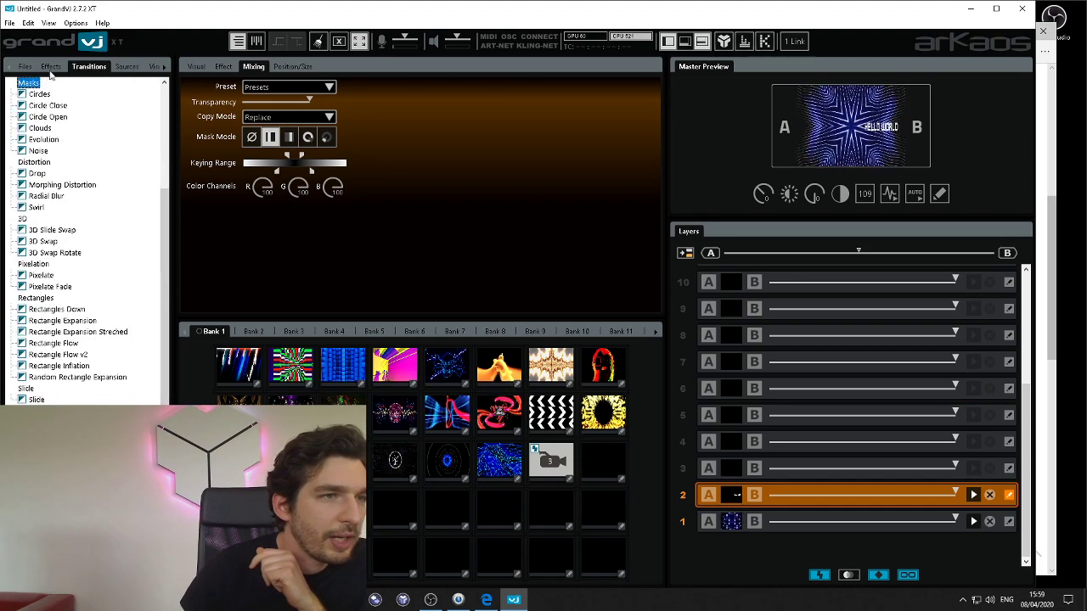
pyautogui.click(51, 66)
pyautogui.click(24, 66)
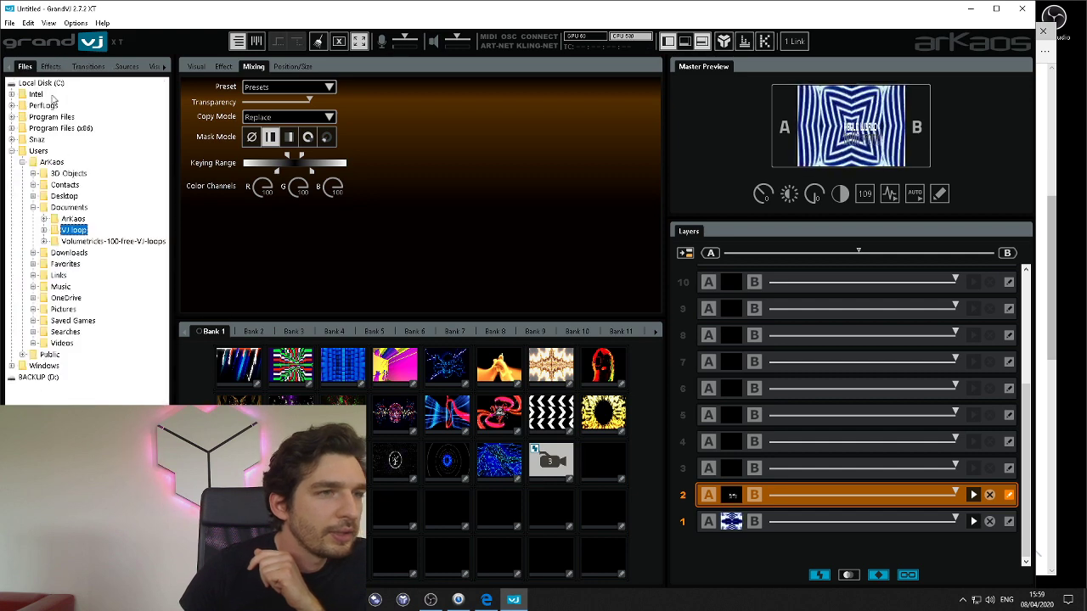
pyautogui.click(51, 66)
pyautogui.click(87, 66)
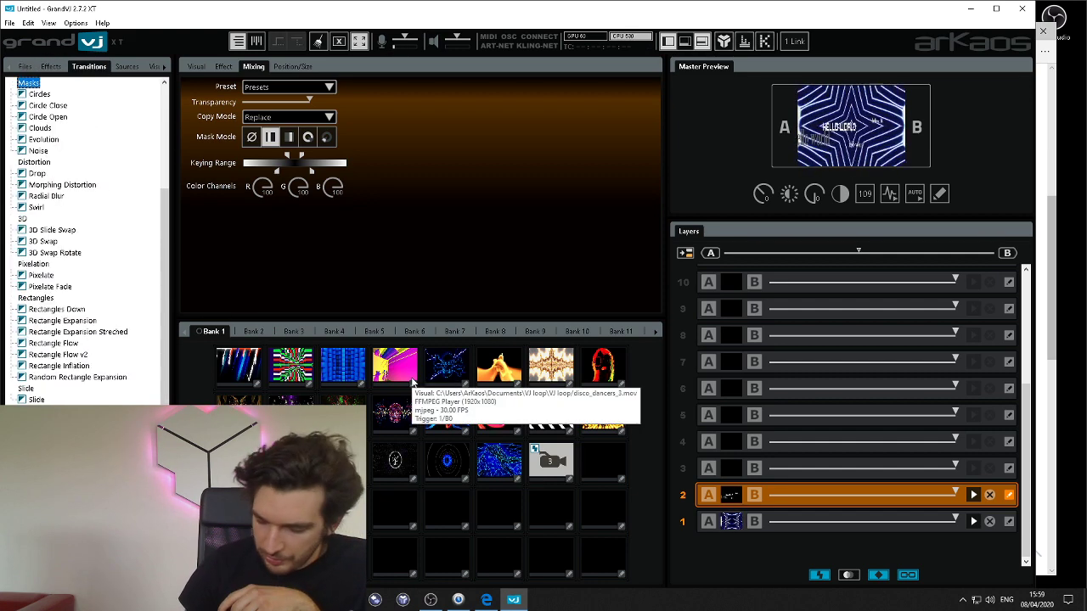
pyautogui.click(127, 66)
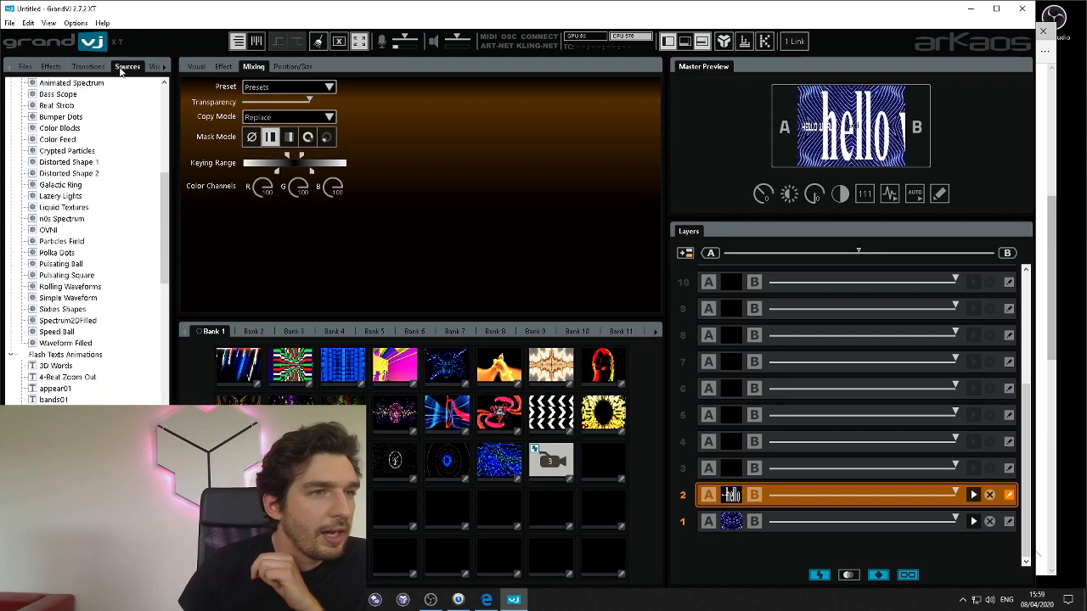
pyautogui.click(155, 66)
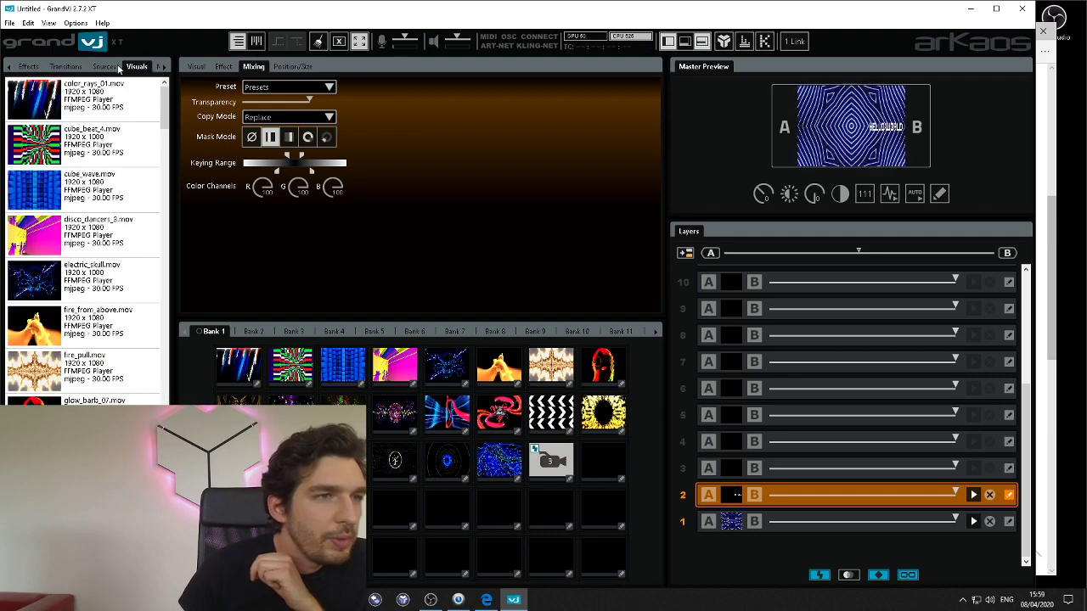
pyautogui.click(103, 66)
pyautogui.click(69, 67)
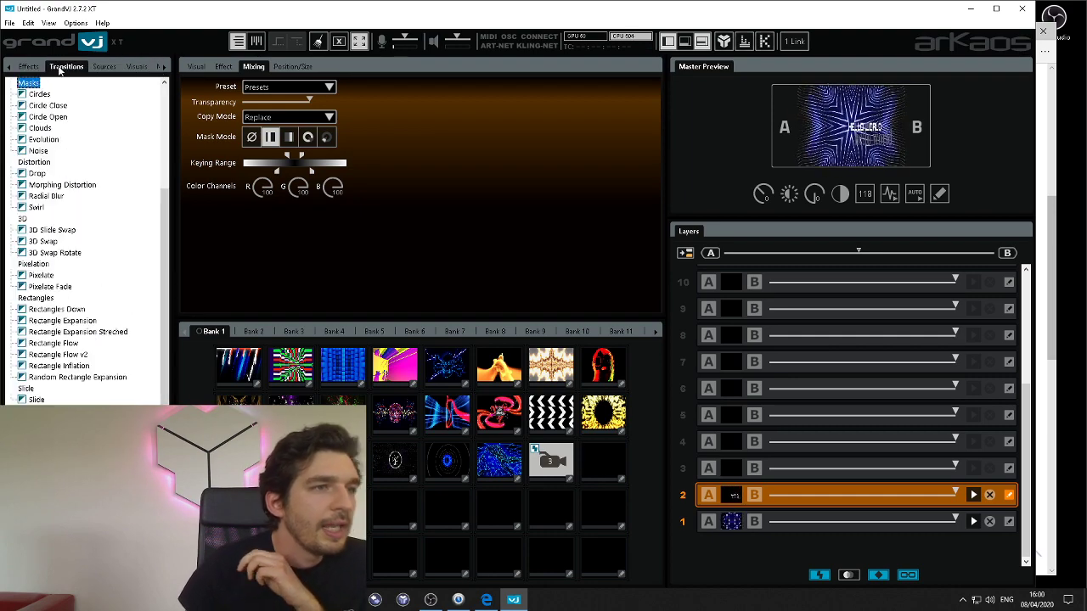
pyautogui.click(34, 66)
pyautogui.click(141, 66)
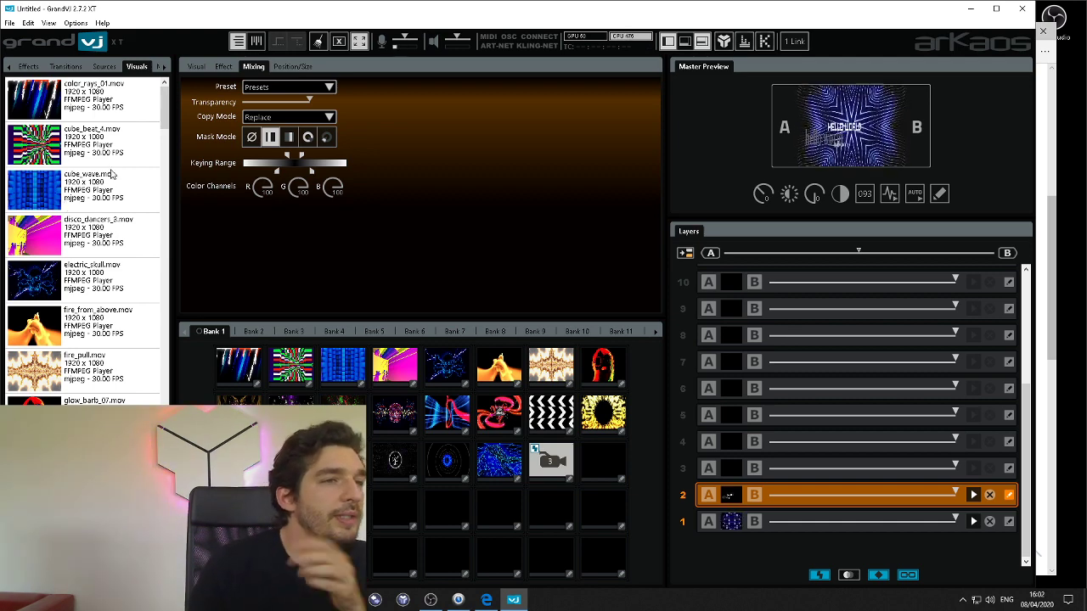
# Step: Preview several clips in the project's visuals list, including fire_from_above.mov and fire_pull.mov
pyautogui.scroll(-2, 53, 127)
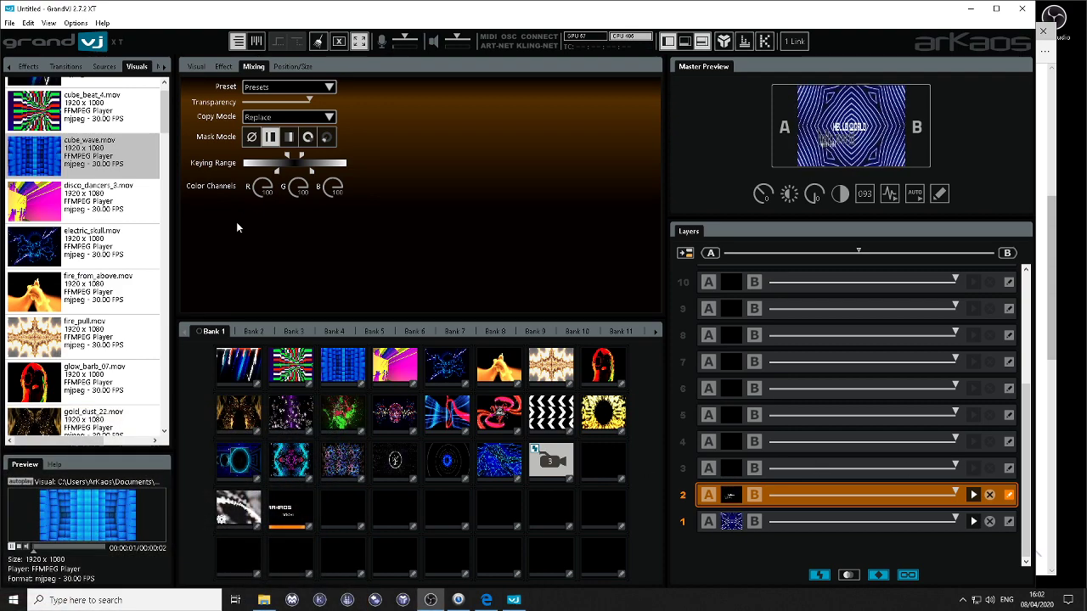
pyautogui.click(14, 248)
pyautogui.click(34, 291)
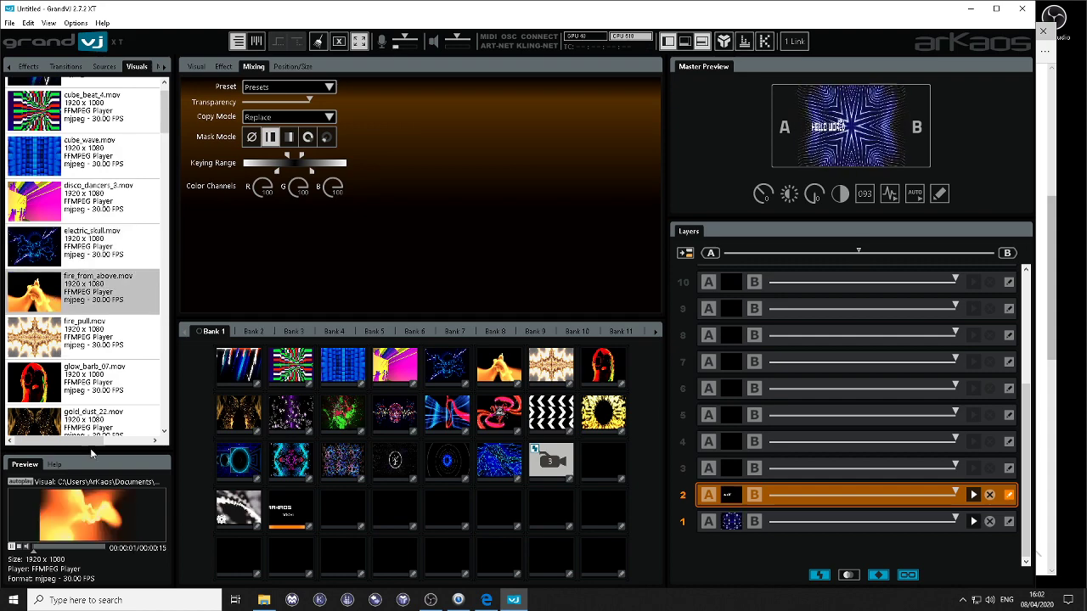
pyautogui.click(81, 339)
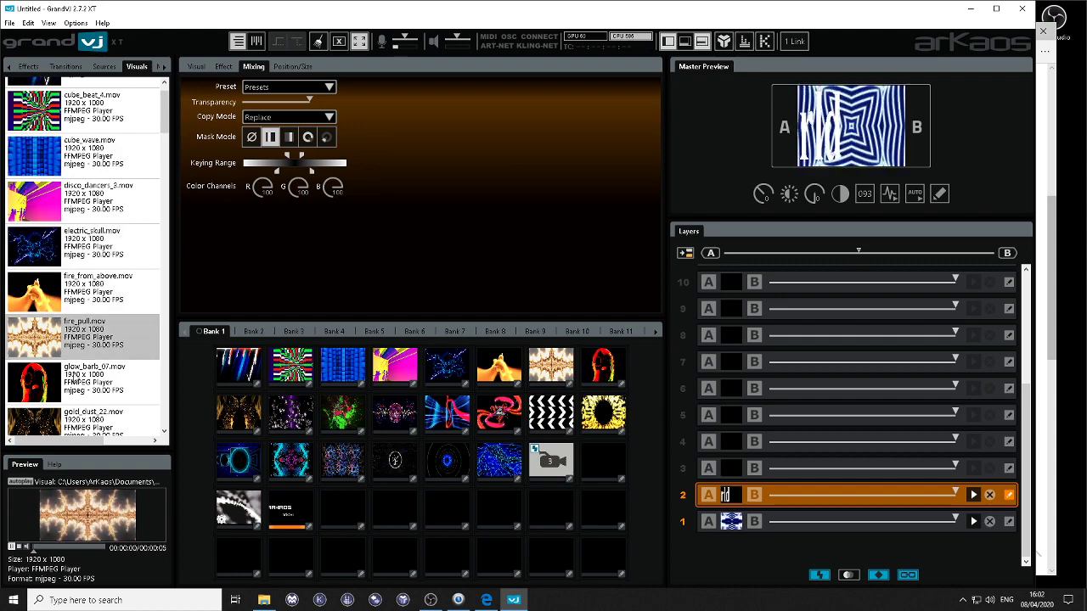
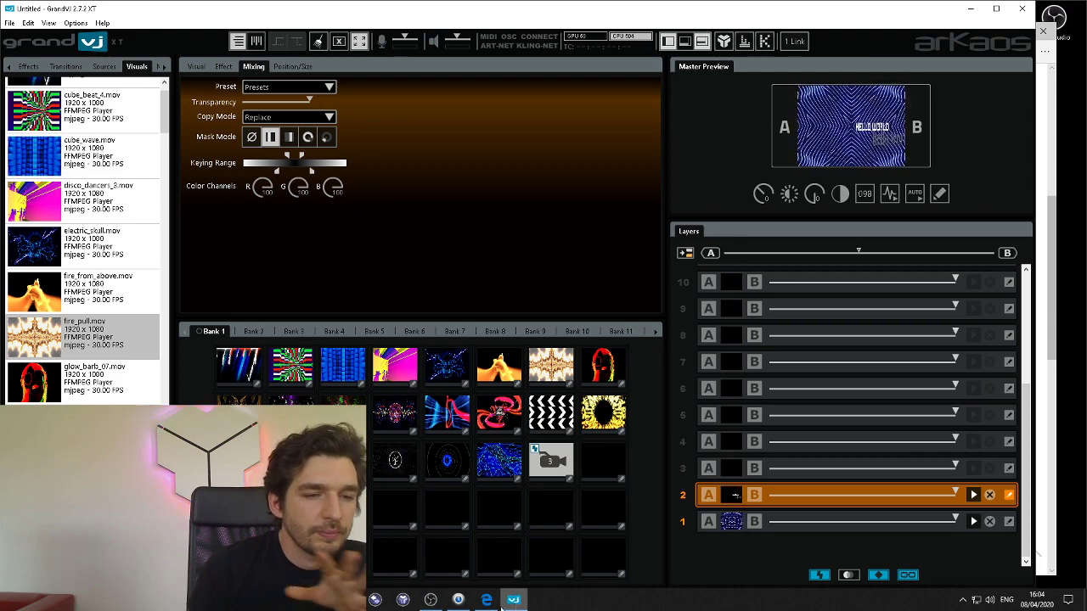
# Step: Switch to Edge and look through the GrandVJ XT tutorial videos page, ending at its beginning
pyautogui.click(487, 601)
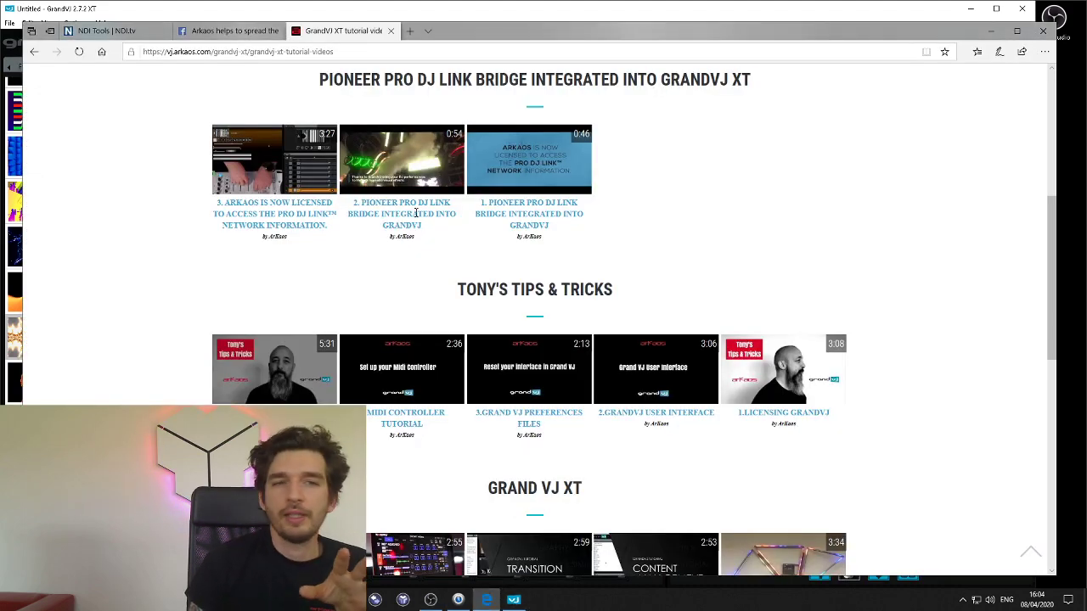
pyautogui.scroll(-15, 337, 169)
pyautogui.scroll(14, 337, 170)
pyautogui.scroll(5, 338, 170)
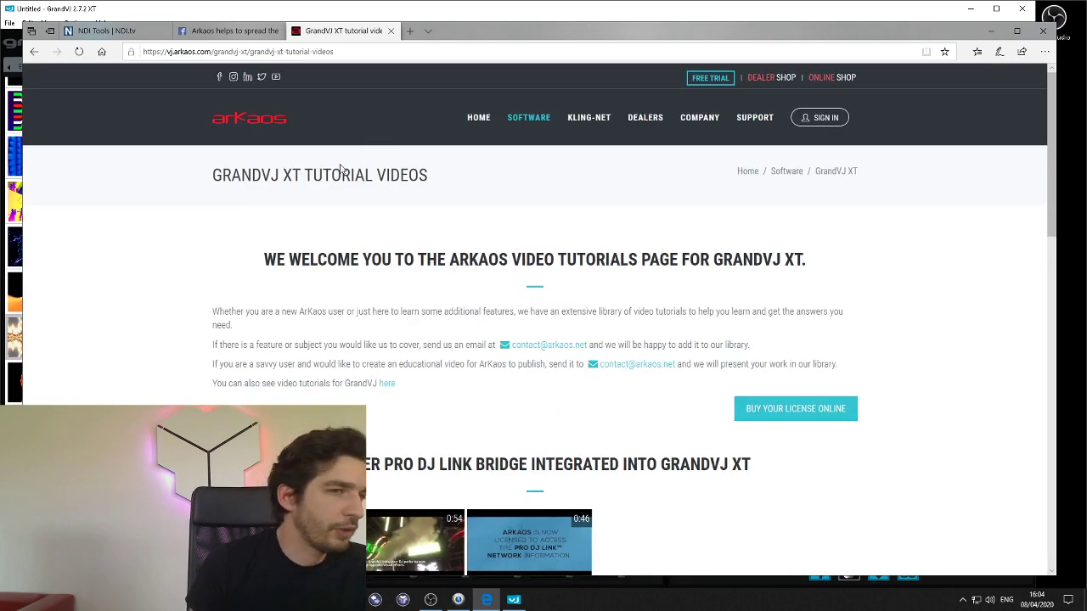
# Step: Go through the ArKaos home page to the GrandVJ detailed features page
pyautogui.moveTo(565, 125)
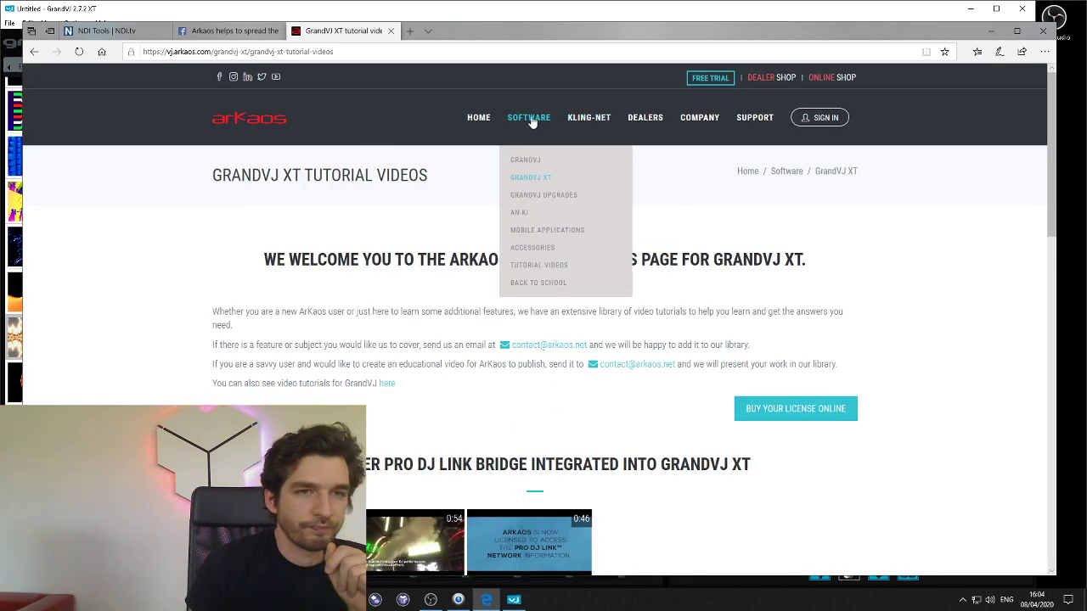
pyautogui.click(532, 122)
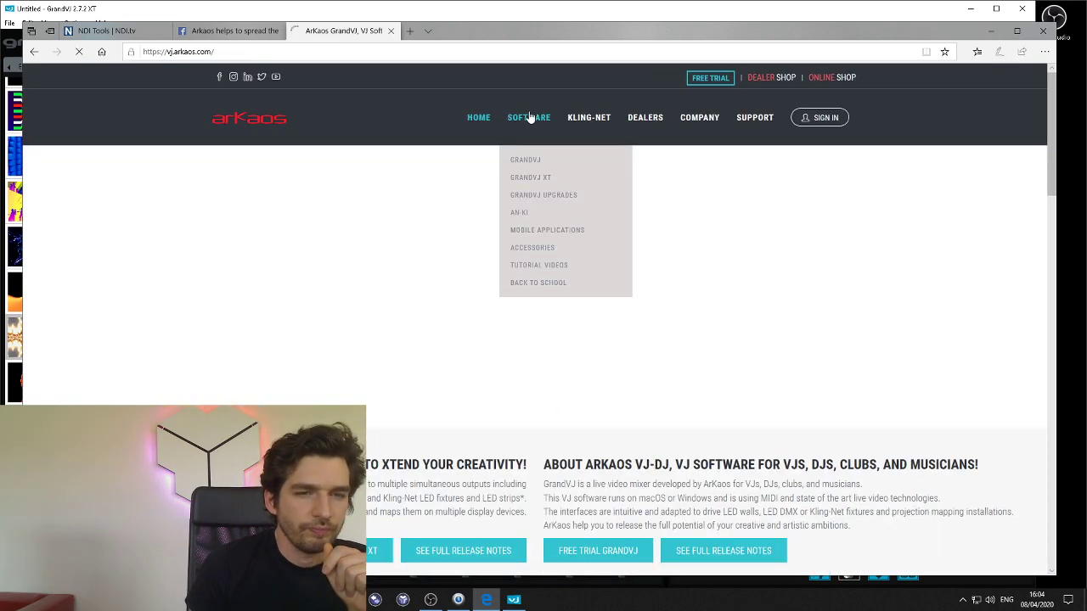
pyautogui.scroll(-6, 455, 318)
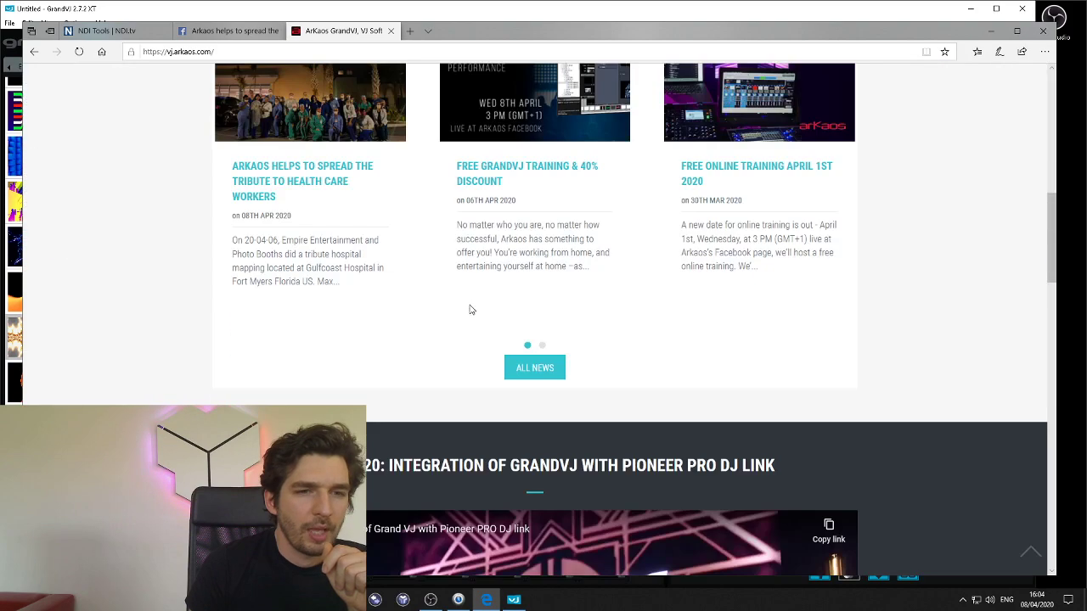
pyautogui.scroll(6, 470, 311)
pyautogui.moveTo(528, 119)
pyautogui.moveTo(627, 161)
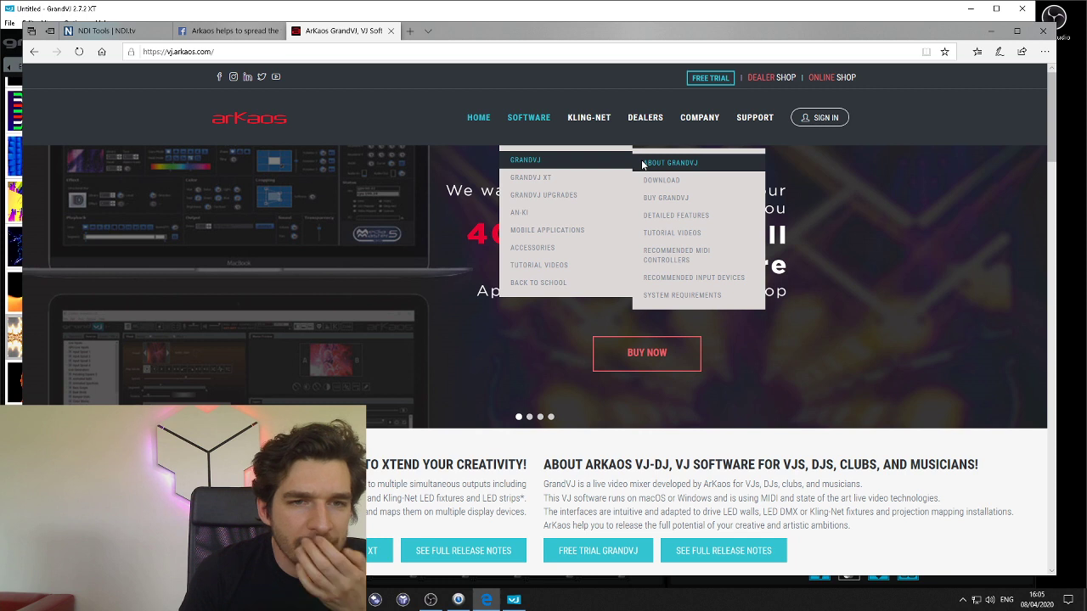
pyautogui.click(661, 218)
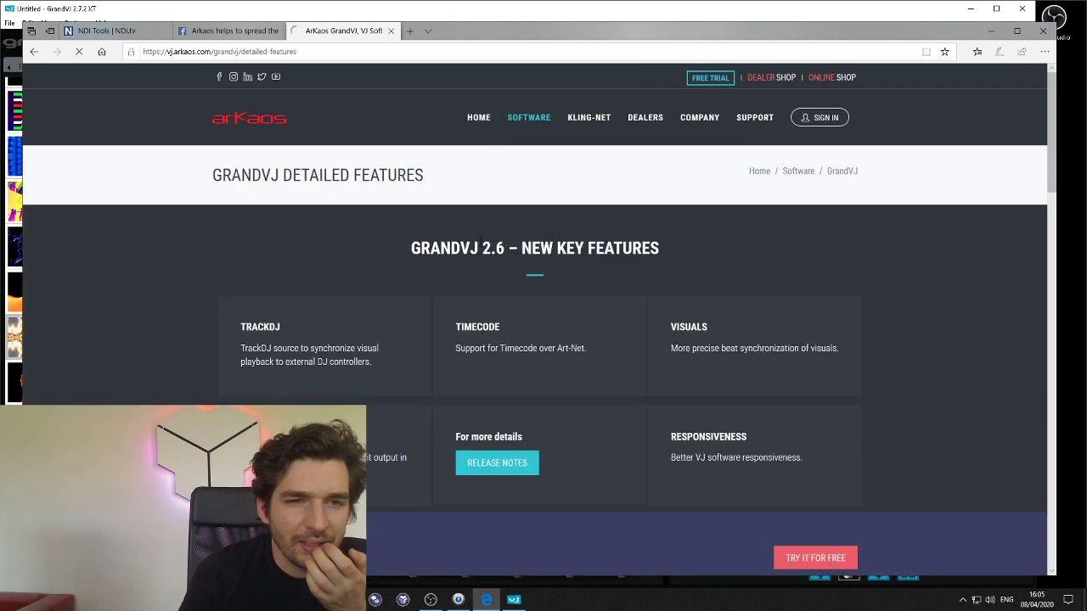
# Step: Compare the GrandVJ and GrandVJ XT product features and prices in the VJ Softwares table
pyautogui.scroll(-5, 480, 247)
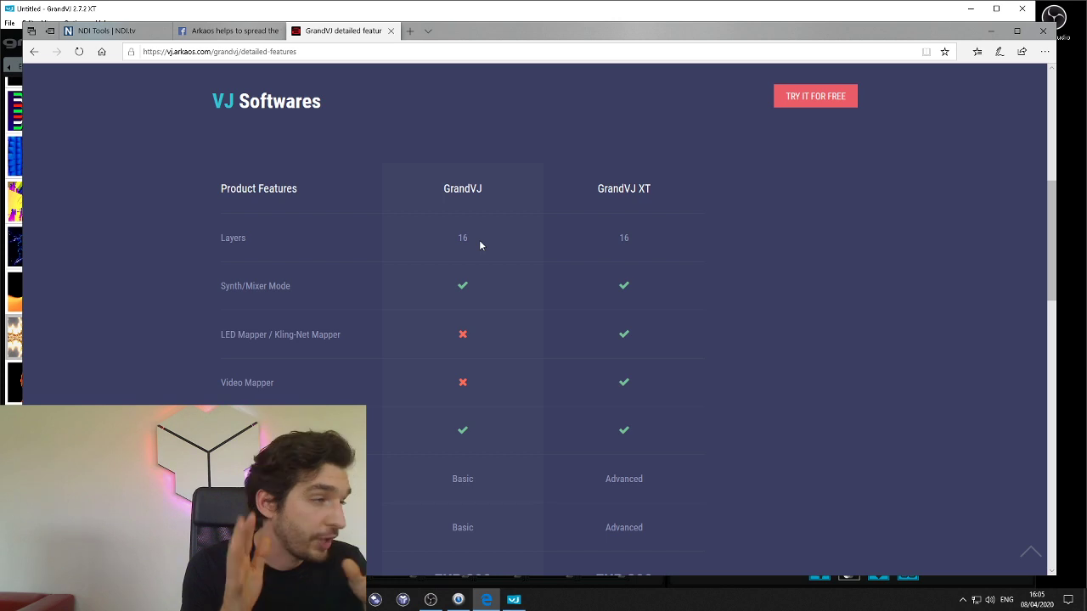
pyautogui.scroll(-2, 459, 524)
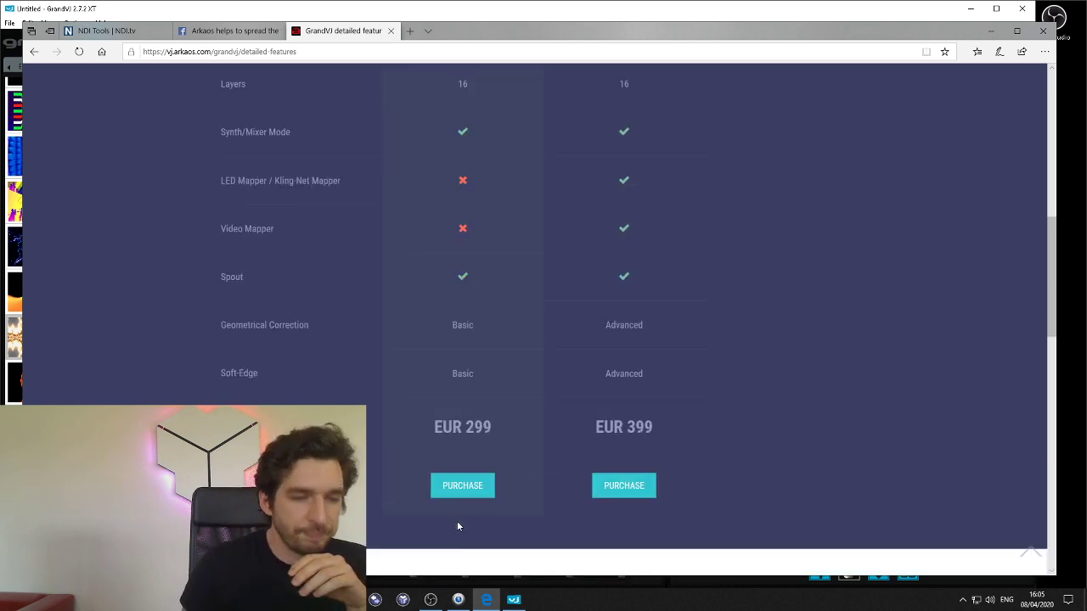
pyautogui.scroll(3, 458, 524)
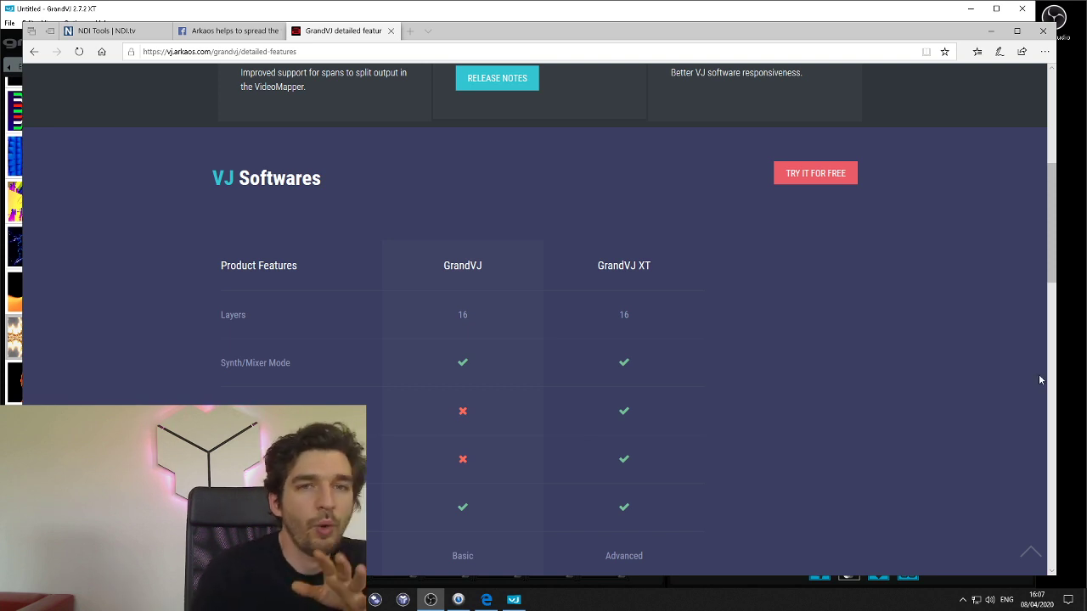
pyautogui.scroll(-5, 544, 332)
pyautogui.scroll(10, 544, 333)
# Step: Show the Kling-Net compatible devices page and look through its list of partners
pyautogui.moveTo(585, 122)
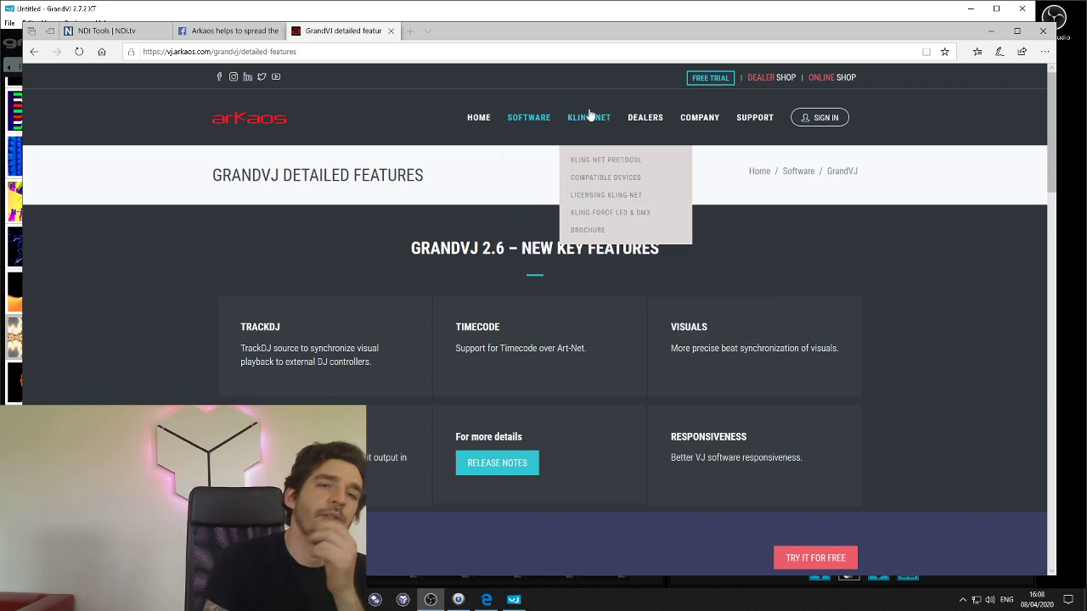
pyautogui.click(606, 178)
pyautogui.scroll(-2, 442, 238)
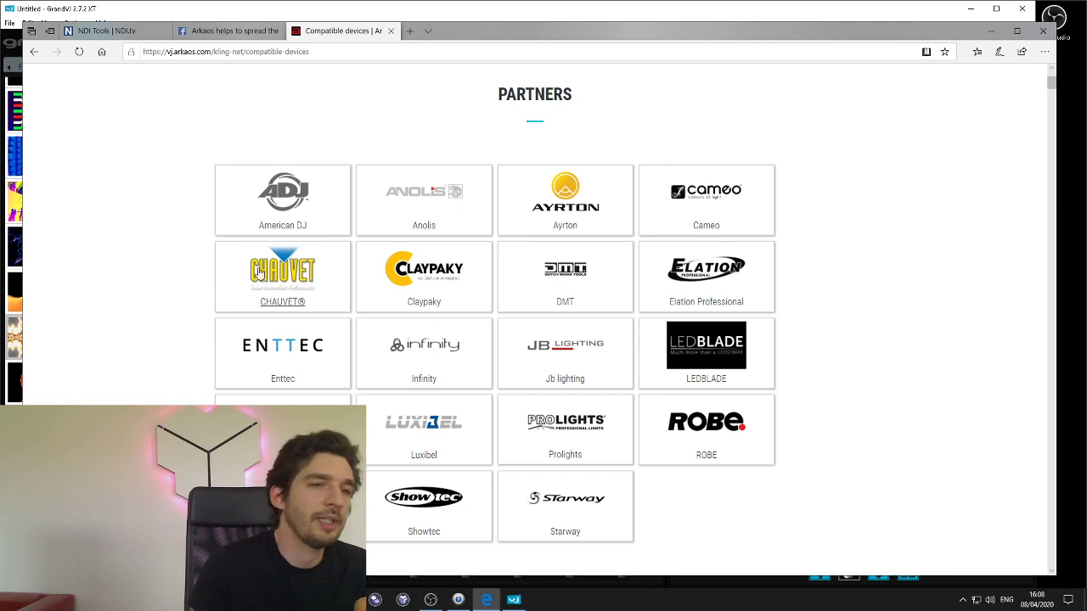
pyautogui.scroll(-1, 272, 280)
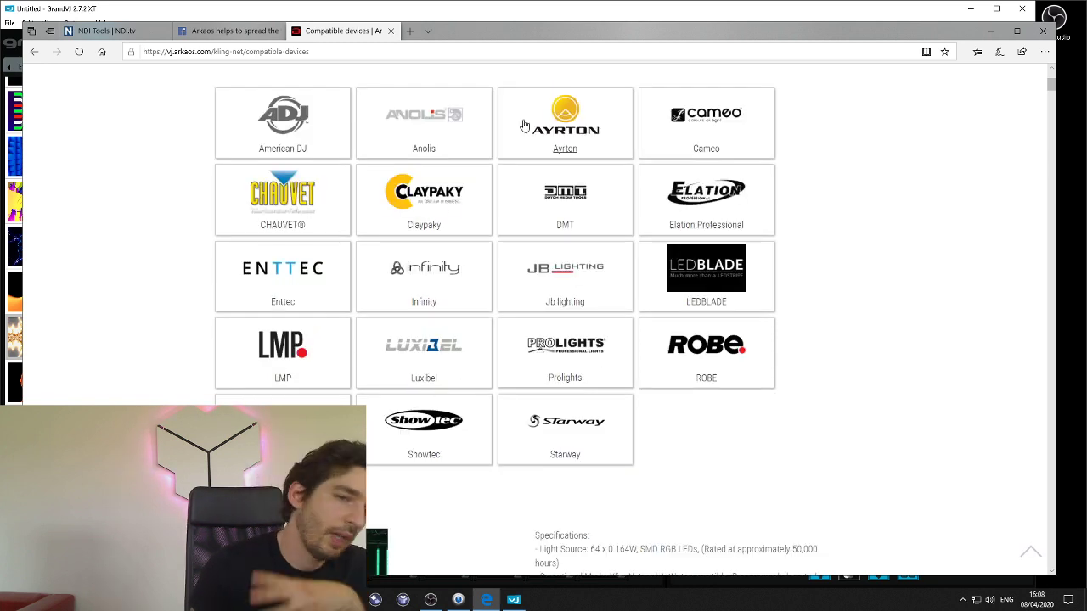
pyautogui.scroll(-2, 462, 319)
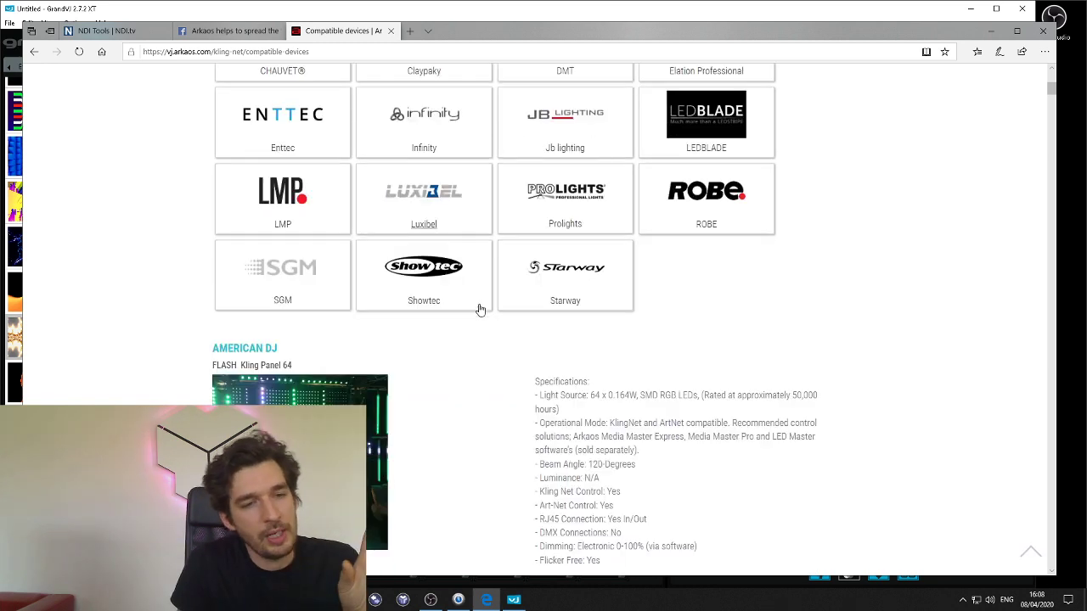
pyautogui.scroll(-1, 442, 291)
pyautogui.scroll(4, 432, 285)
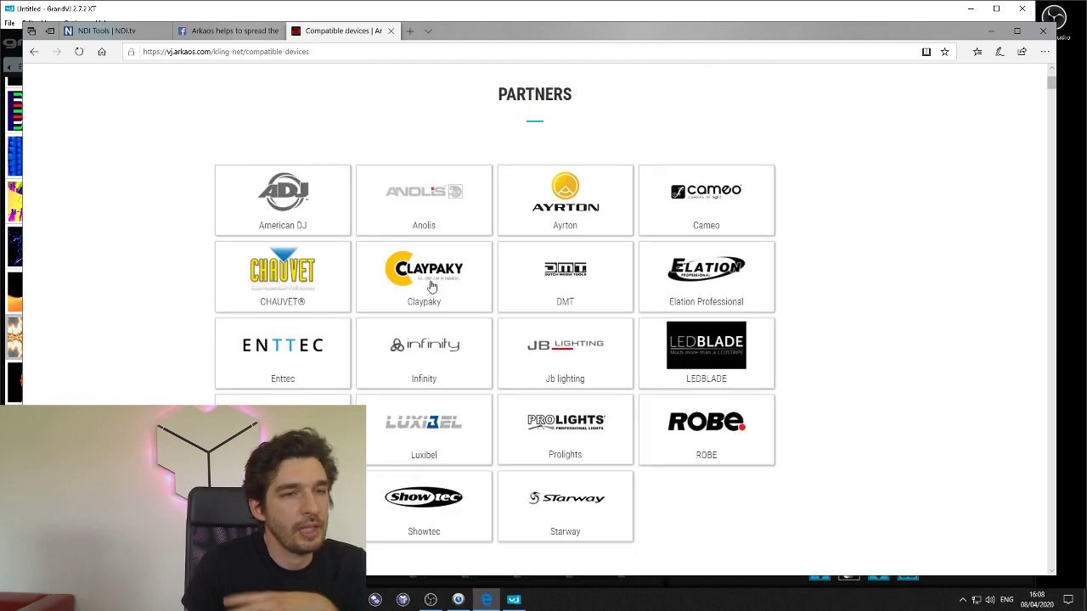
pyautogui.scroll(1, 319, 189)
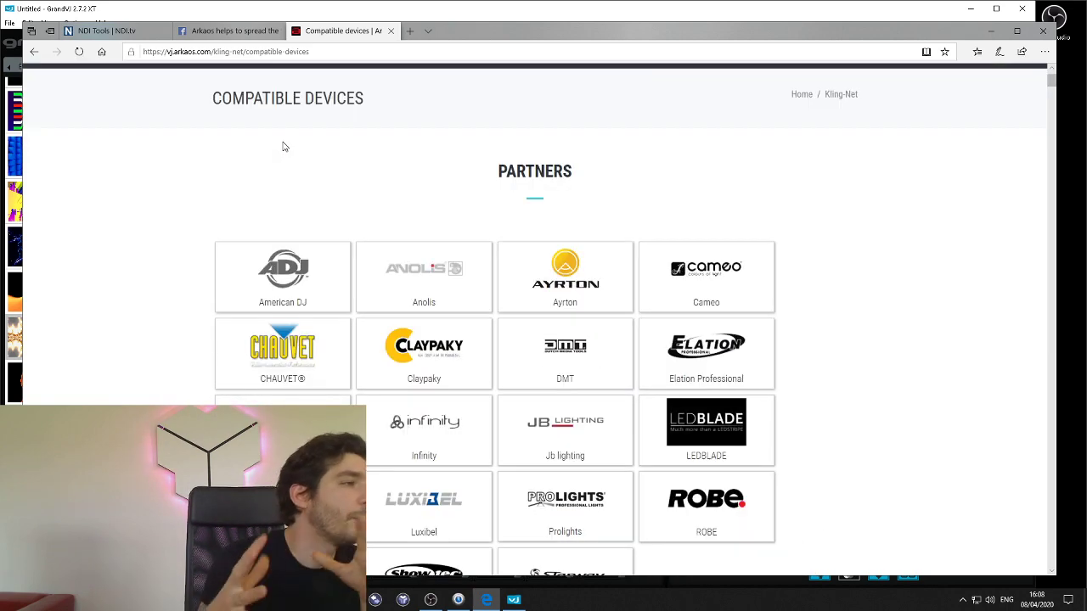
# Step: Glance at the ArKaos Facebook video, and go back to the feature comparison on the GrandVJ detailed features page
pyautogui.click(251, 34)
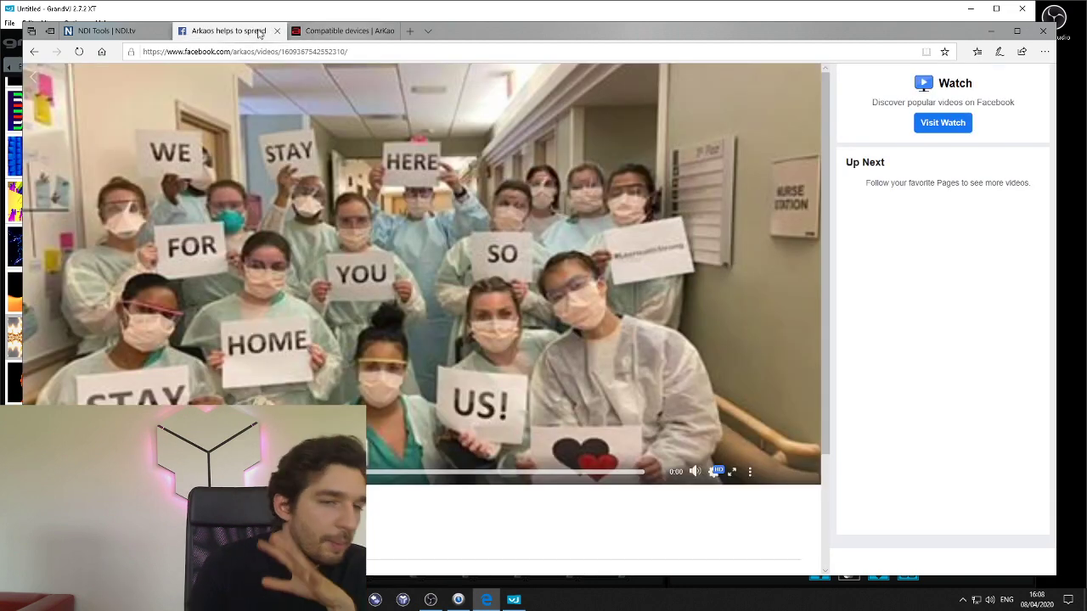
pyautogui.click(324, 33)
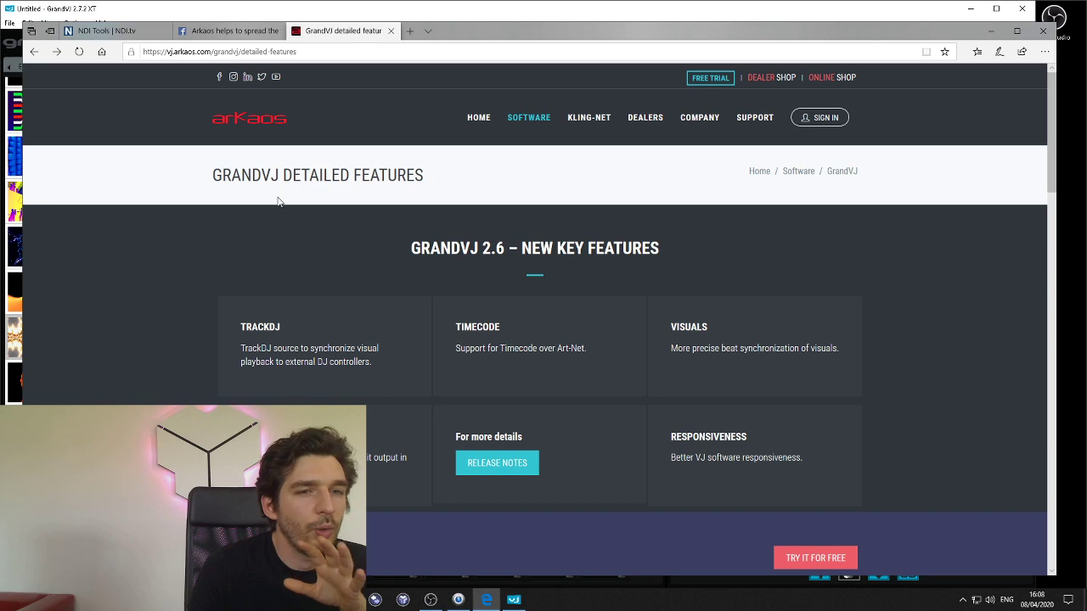
pyautogui.scroll(-4, 367, 225)
pyautogui.scroll(-4, 368, 231)
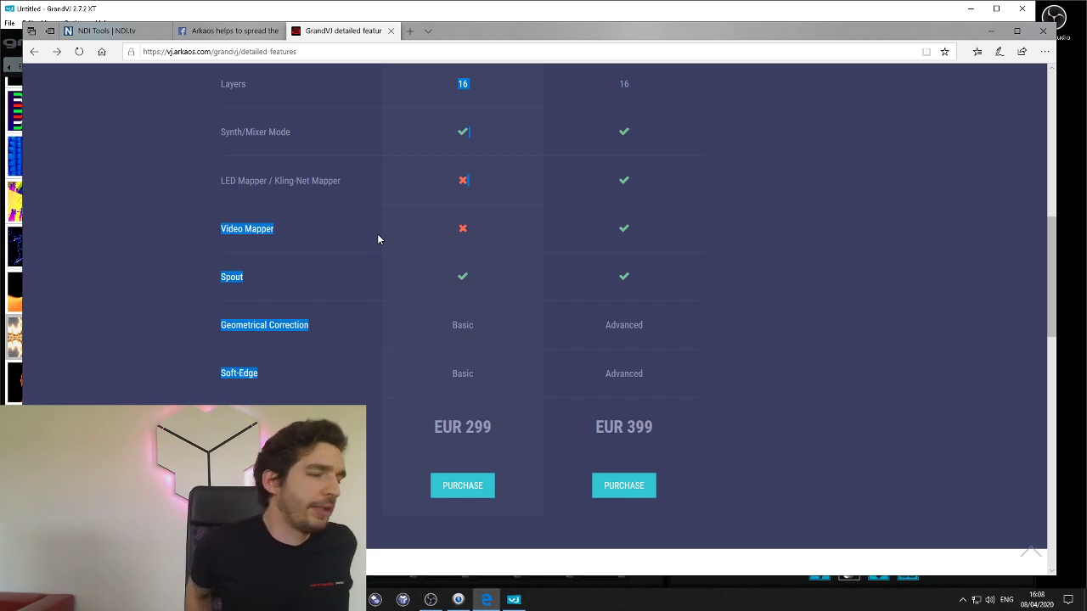
# Step: Minimize Edge to return to GrandVJ XT, launch the ArKaos VideoMapper, and move its window clear of the browser list
pyautogui.click(998, 36)
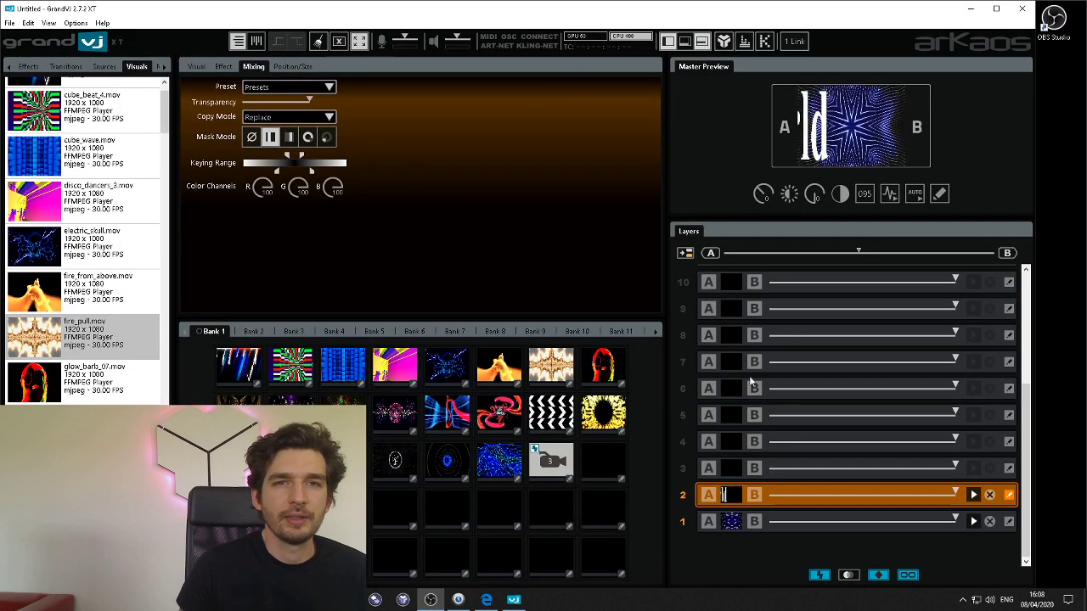
pyautogui.click(723, 42)
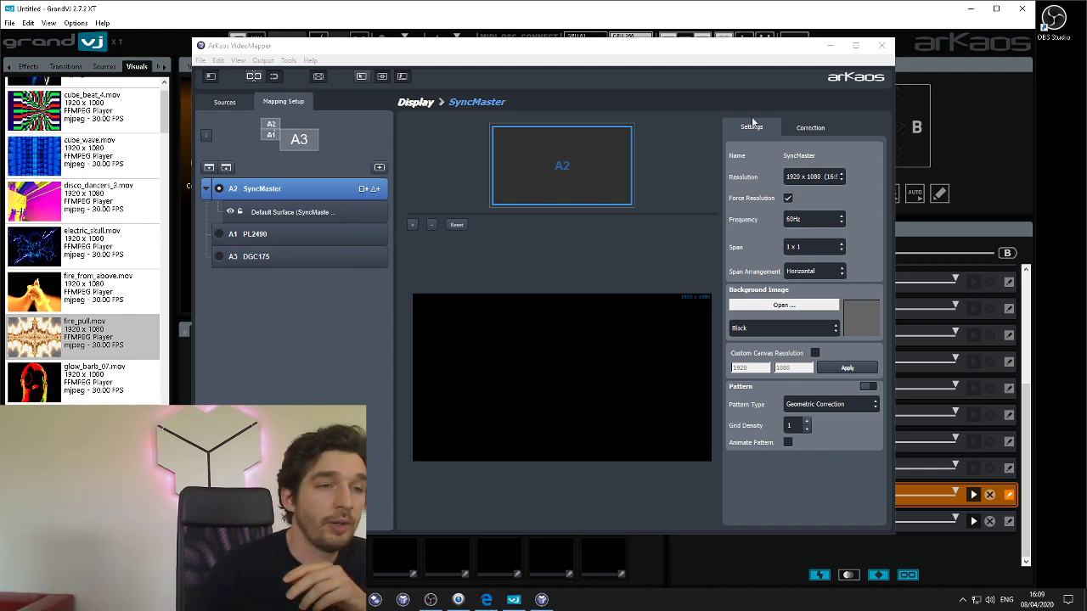
pyautogui.moveTo(548, 53); pyautogui.dragTo(604, 52)
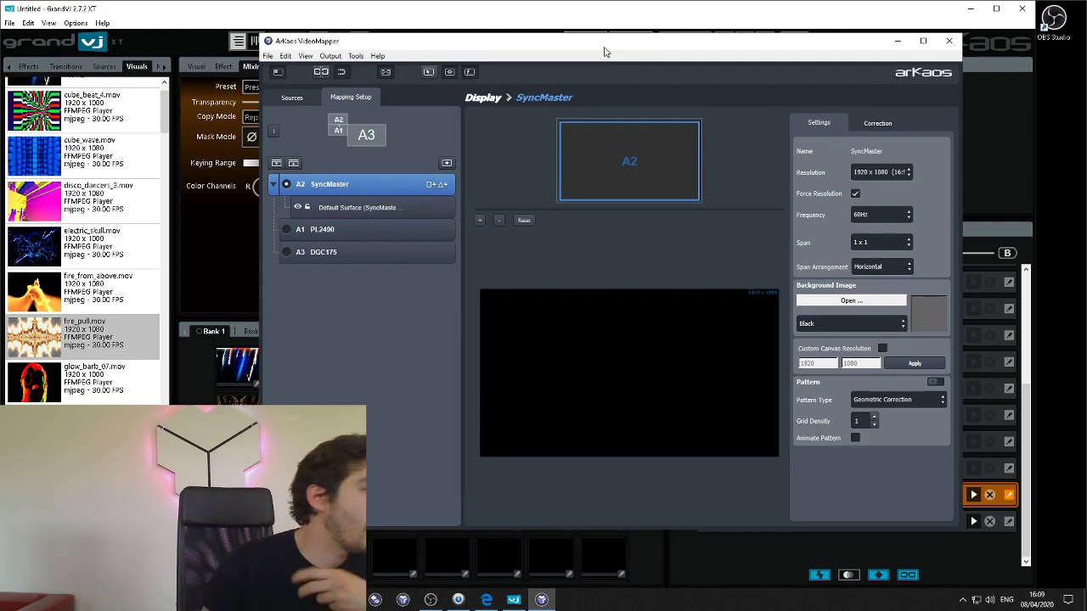
# Step: Shrink the SyncMaster default surface's output to about 1123 by 628 and place it at about X 177, Y 185
pyautogui.click(343, 211)
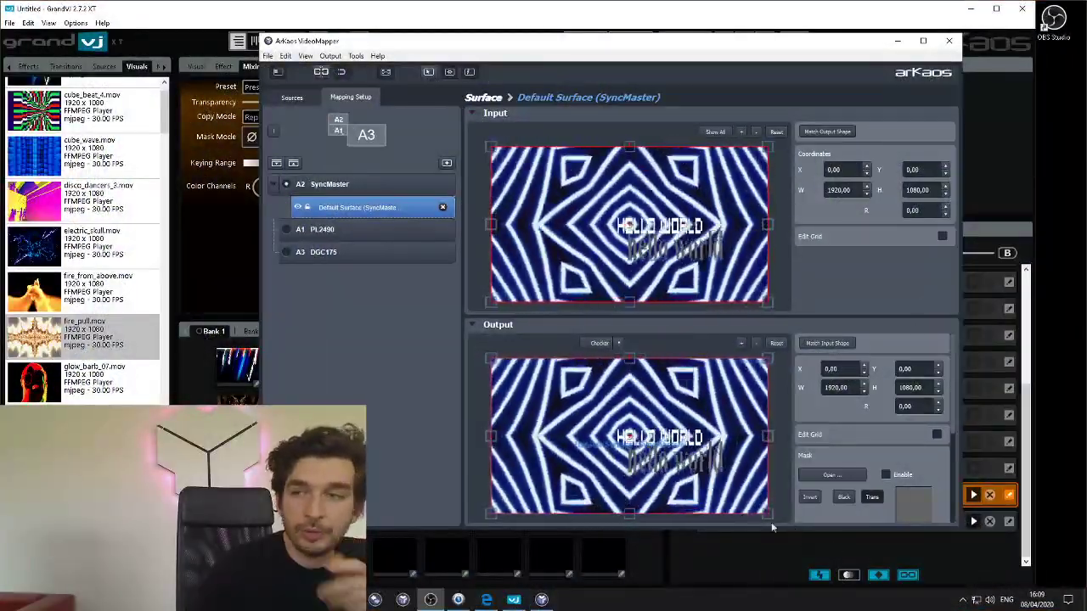
pyautogui.moveTo(769, 514); pyautogui.dragTo(650, 448)
pyautogui.moveTo(571, 404); pyautogui.dragTo(587, 431)
# Step: Enable grid editing on the default surface's output, subdivide its rows and columns, pull the right-hand grid points outward, and shift the surface
pyautogui.click(936, 434)
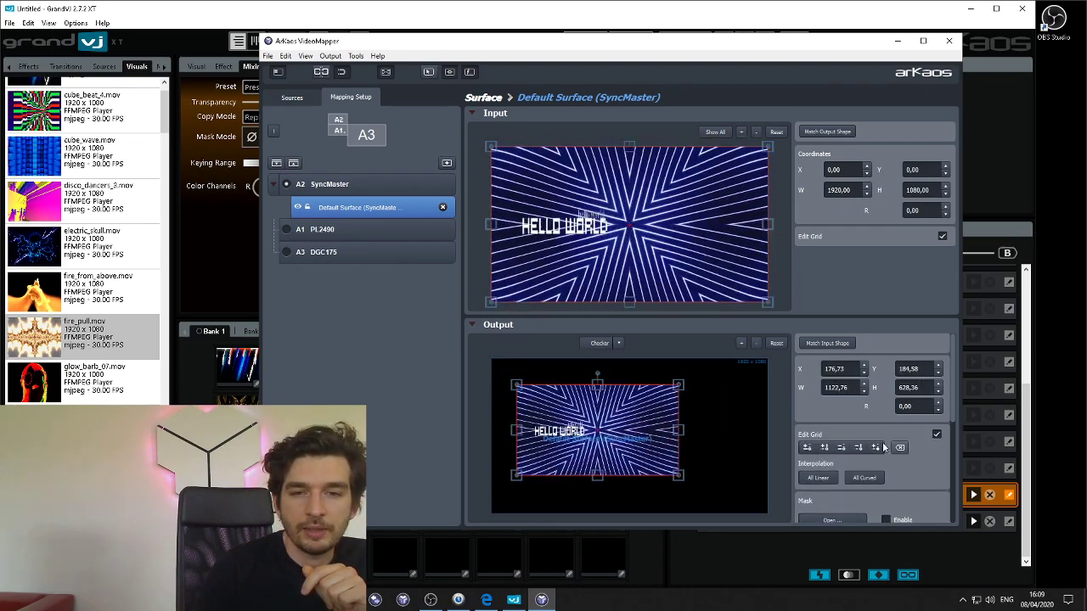
pyautogui.click(823, 447)
pyautogui.click(806, 448)
pyautogui.moveTo(675, 386); pyautogui.dragTo(705, 442)
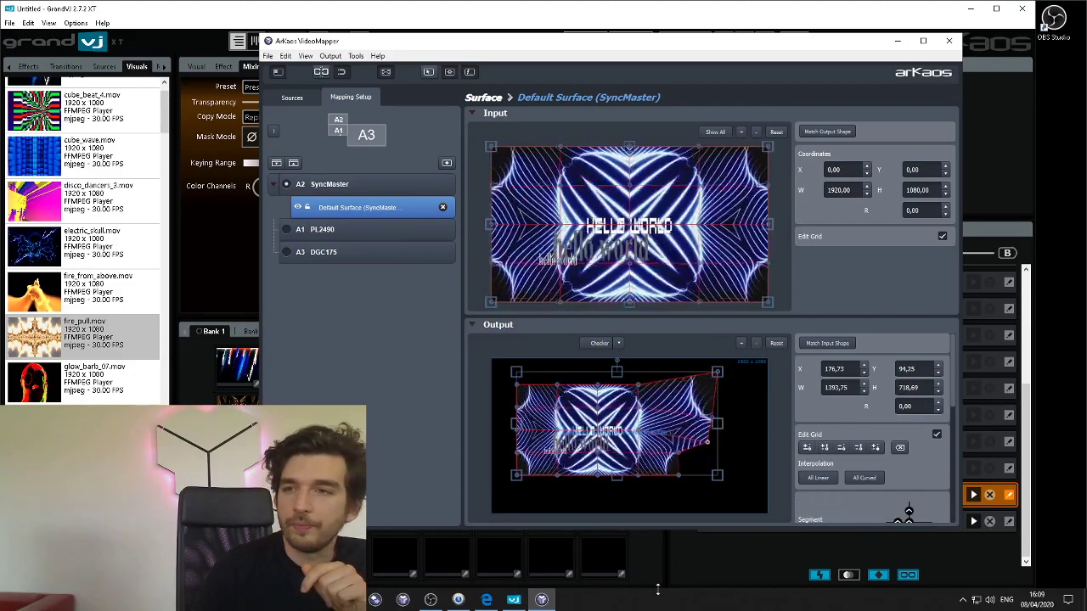
pyautogui.moveTo(640, 384); pyautogui.dragTo(618, 415)
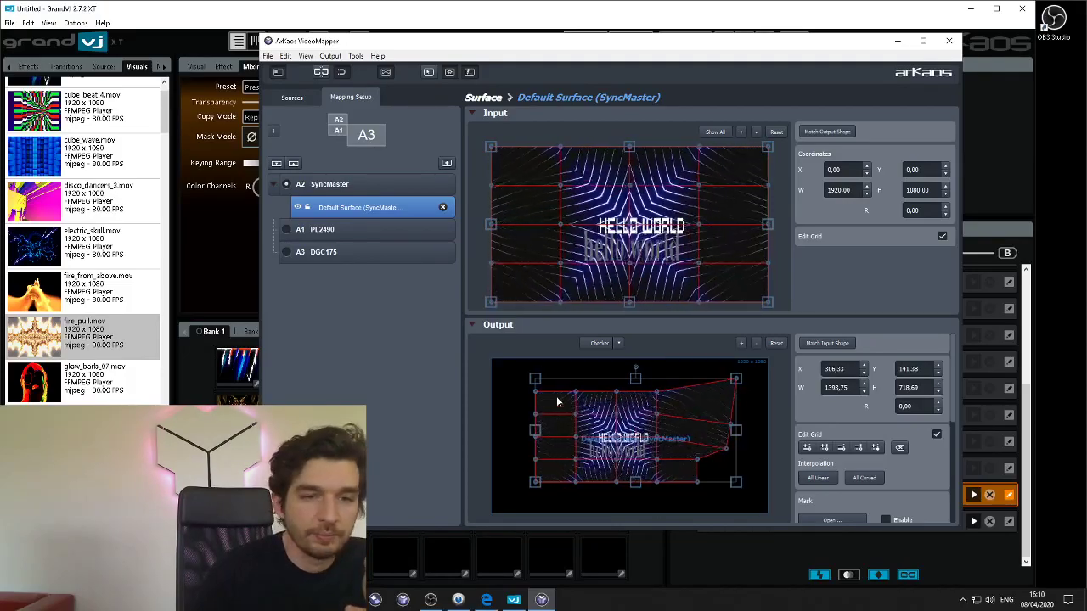
# Step: Replace the SyncMaster default surface with a new rectangular surface placed at about X 496, Y 404 in the output
pyautogui.click(443, 209)
pyautogui.click(431, 185)
pyautogui.moveTo(660, 461)
pyautogui.mouseDown()
pyautogui.moveTo(695, 460)
pyautogui.moveTo(632, 459)
pyautogui.moveTo(662, 480)
pyautogui.mouseUp()
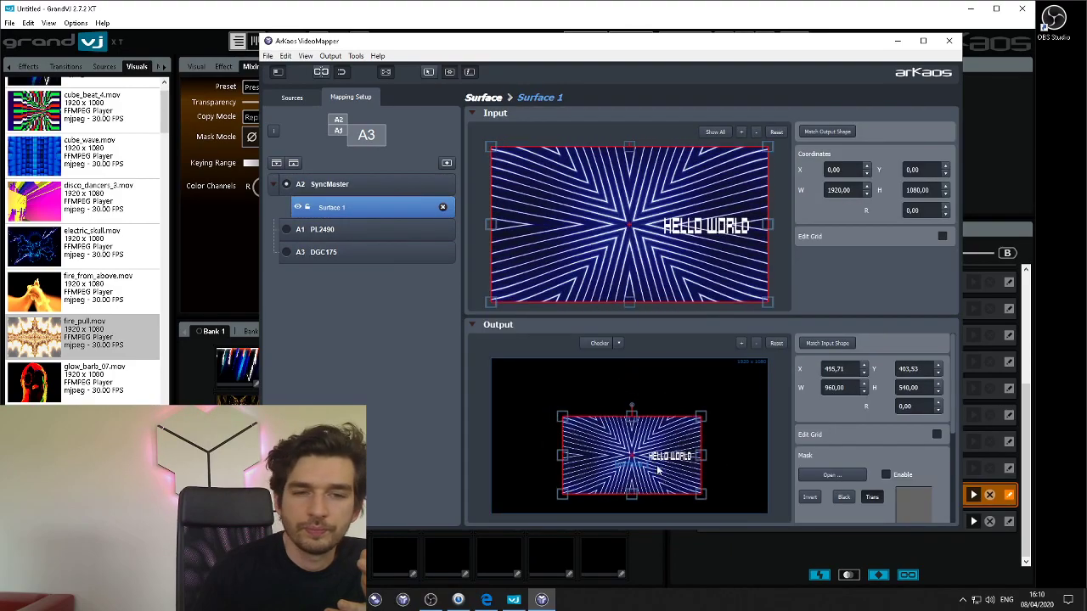
# Step: Replace the rectangular surface with a triangular one, pull in its output corners, and move it to about X 601, Y 386
pyautogui.click(443, 207)
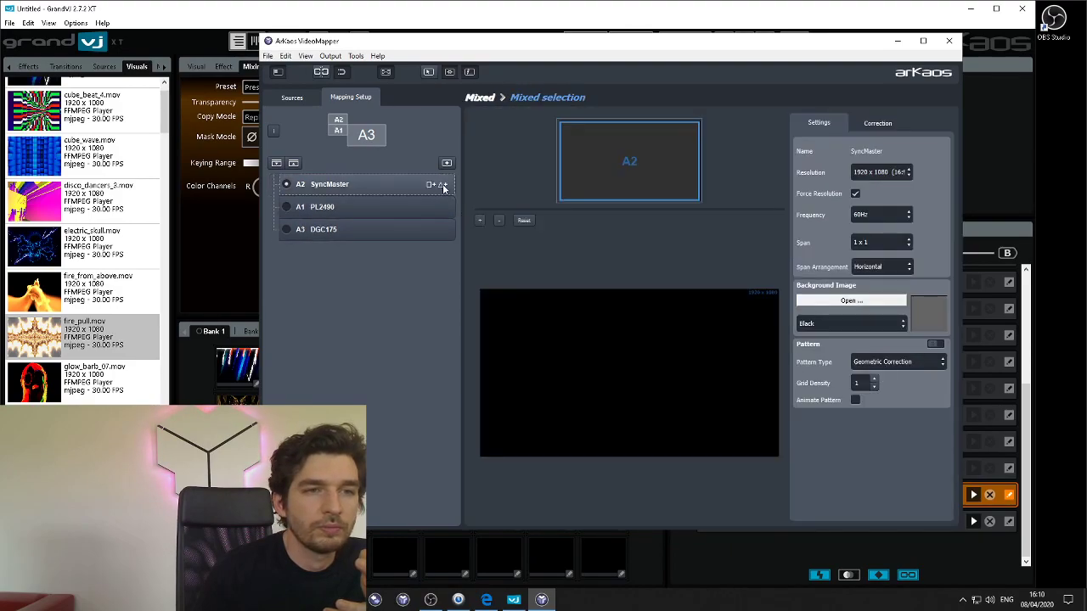
pyautogui.click(444, 185)
pyautogui.moveTo(630, 360); pyautogui.dragTo(618, 411)
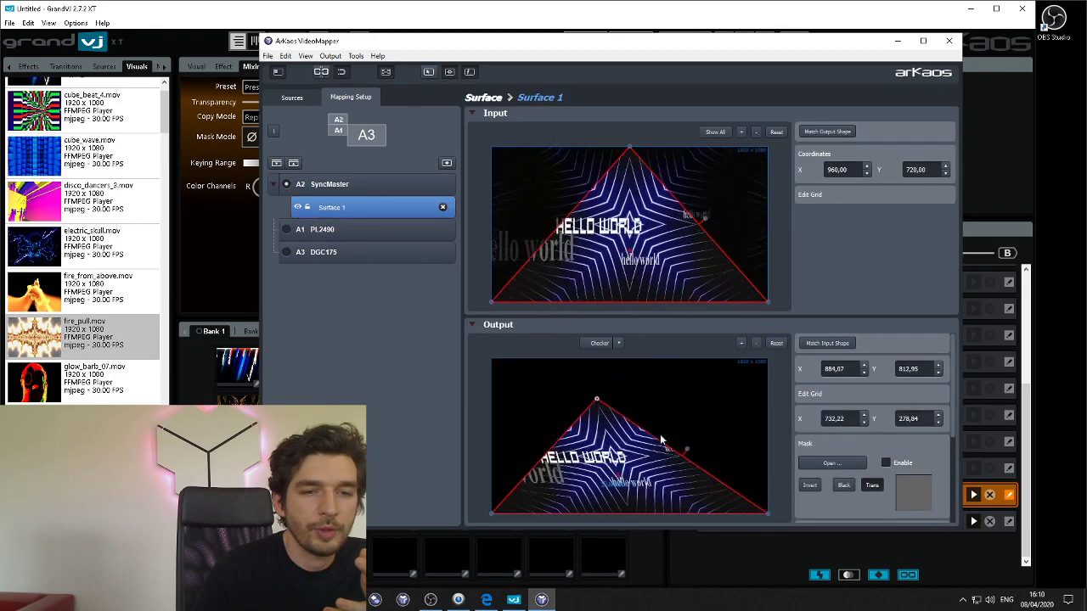
pyautogui.moveTo(767, 513); pyautogui.dragTo(660, 458)
pyautogui.moveTo(497, 508); pyautogui.dragTo(572, 417)
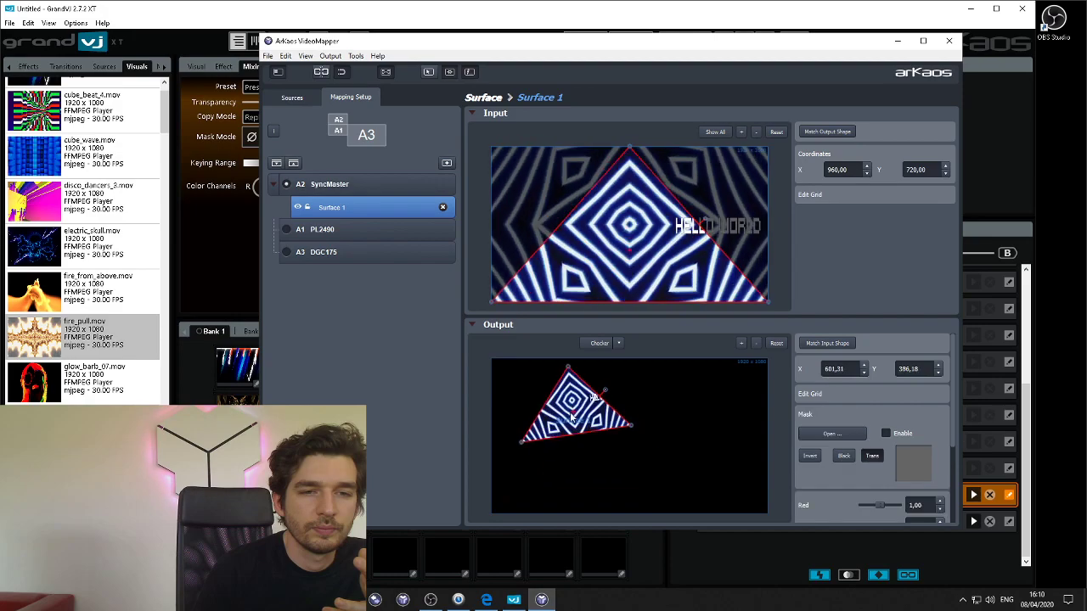
# Step: Replace the triangular surface with a rectangular one and align it to the output's upper-left corner at X 0, Y 0
pyautogui.click(443, 207)
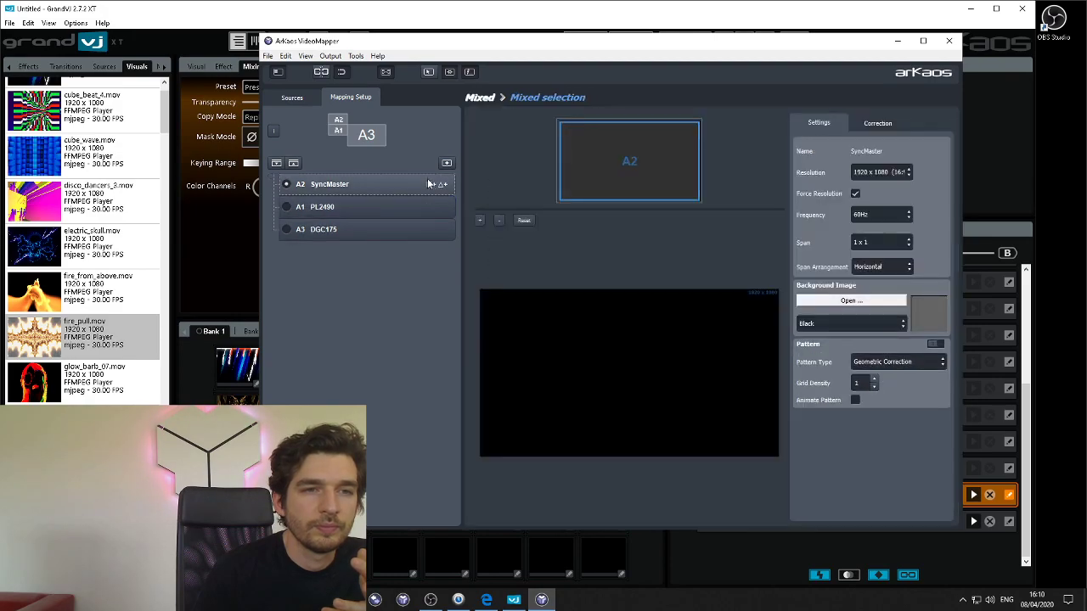
pyautogui.click(431, 184)
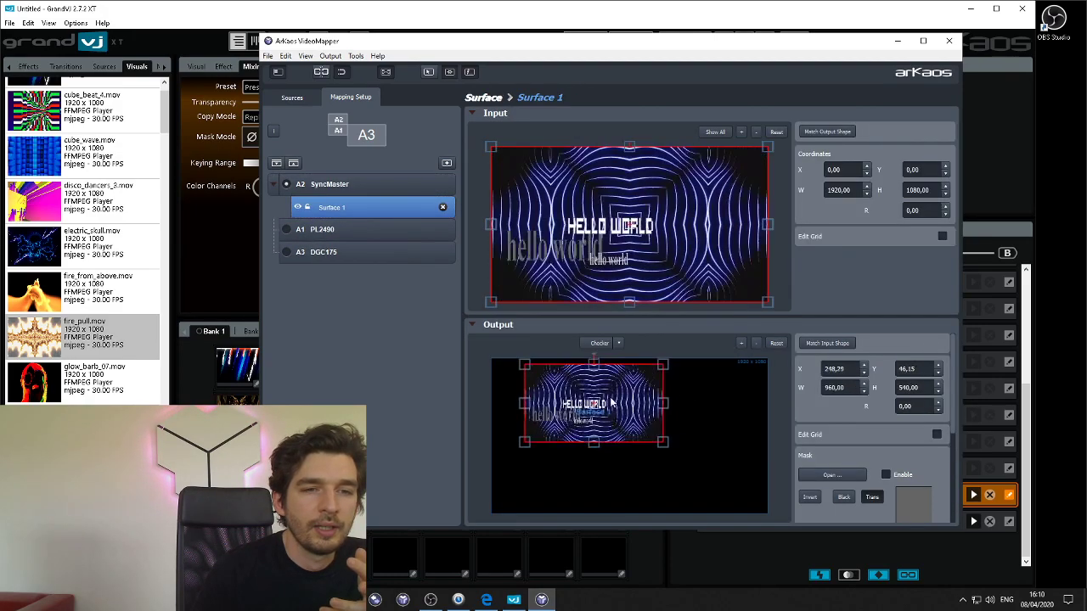
pyautogui.moveTo(598, 396); pyautogui.dragTo(581, 397)
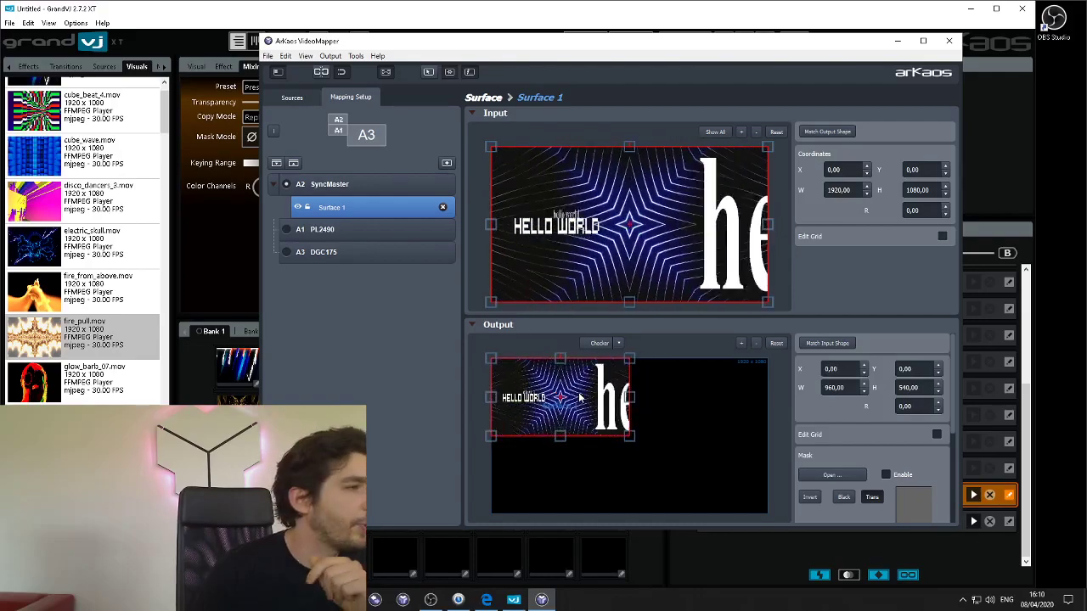
# Step: Set the rectangular surface's output width to 1000 and height to 600, and realign it to X 0, Y 0
pyautogui.moveTo(630, 436); pyautogui.dragTo(703, 436)
pyautogui.moveTo(848, 387); pyautogui.dragTo(790, 387)
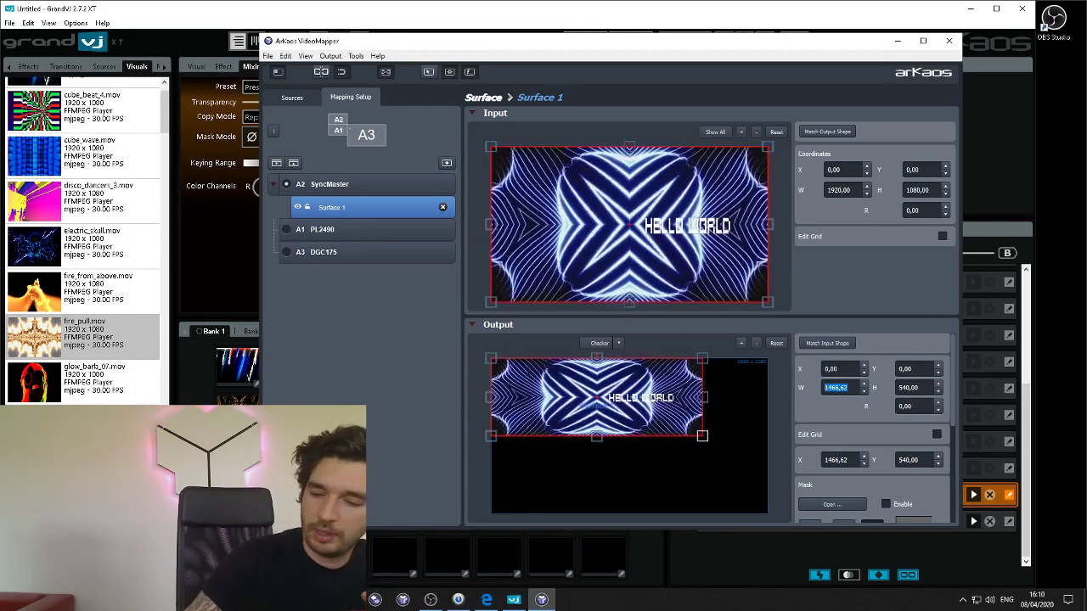
pyautogui.write('1000')
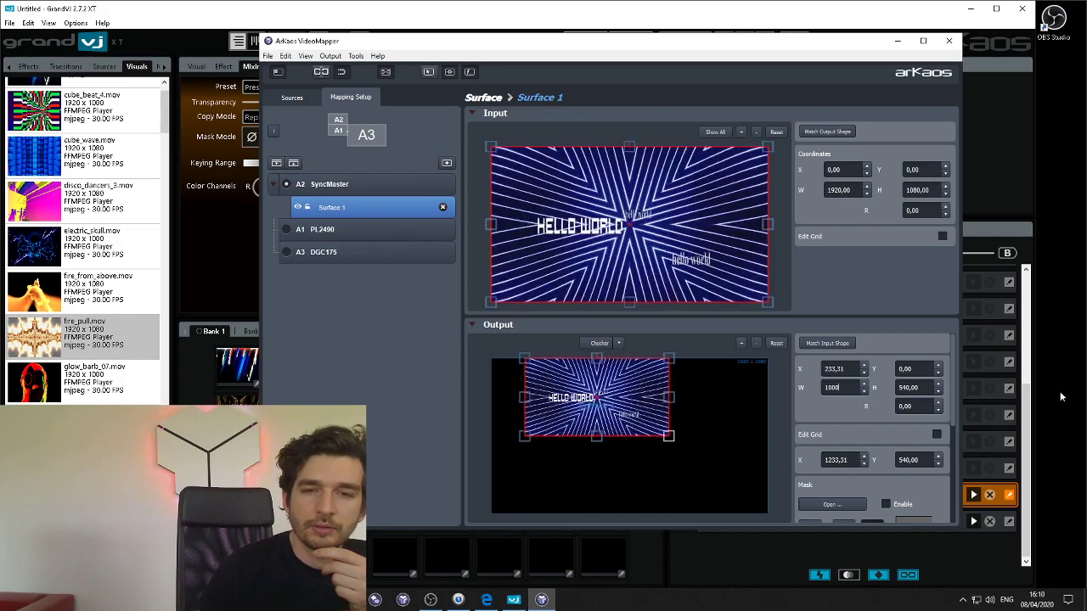
pyautogui.click(909, 387)
pyautogui.write('600')
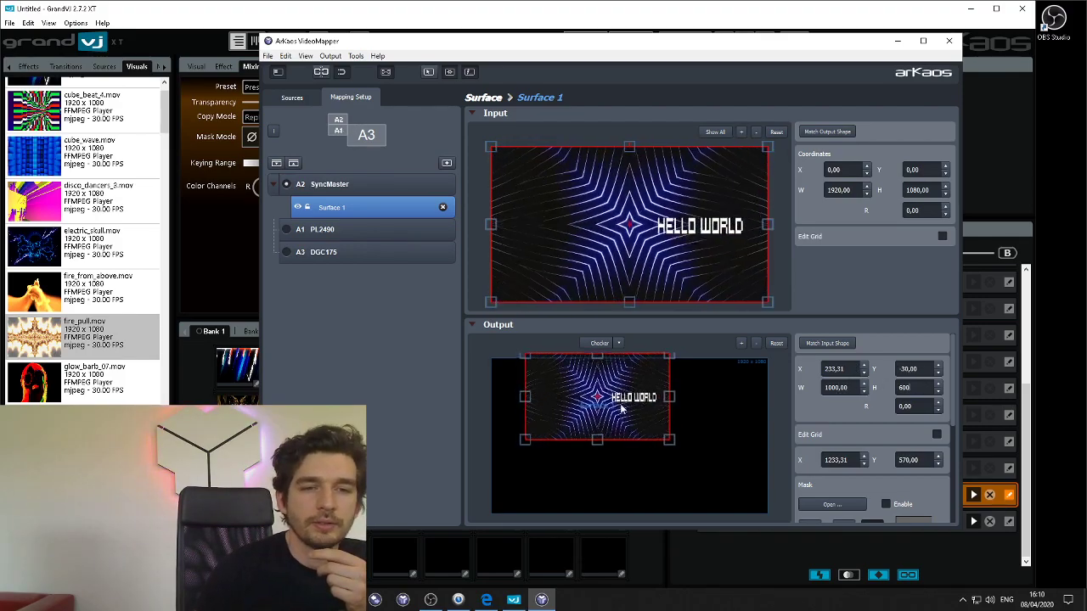
pyautogui.moveTo(621, 409); pyautogui.dragTo(583, 408)
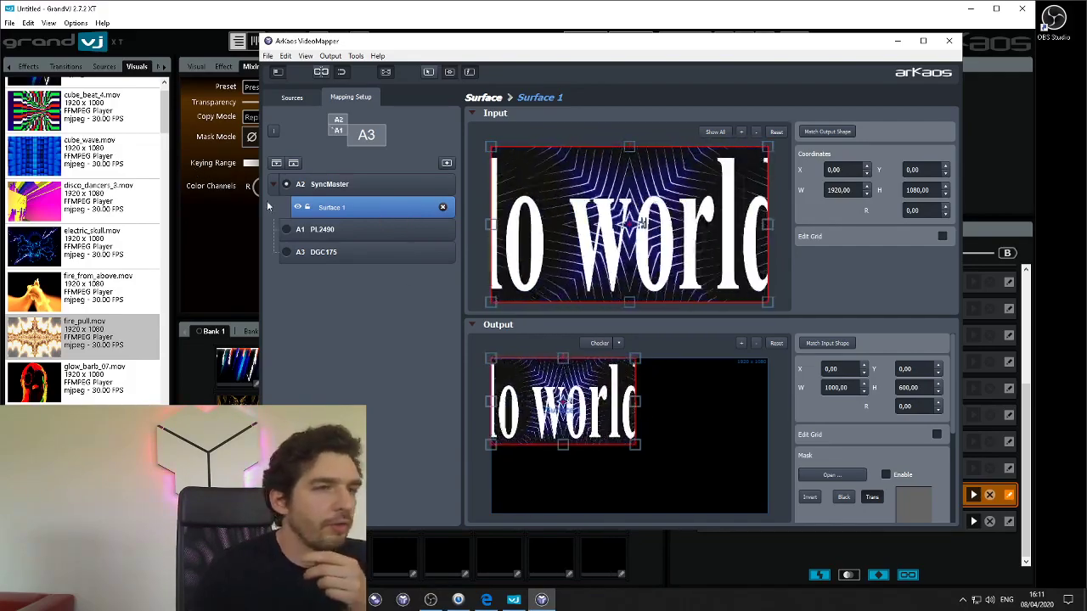
# Step: Rename the SyncMaster display's rectangular surface as bg
pyautogui.doubleClick(348, 208)
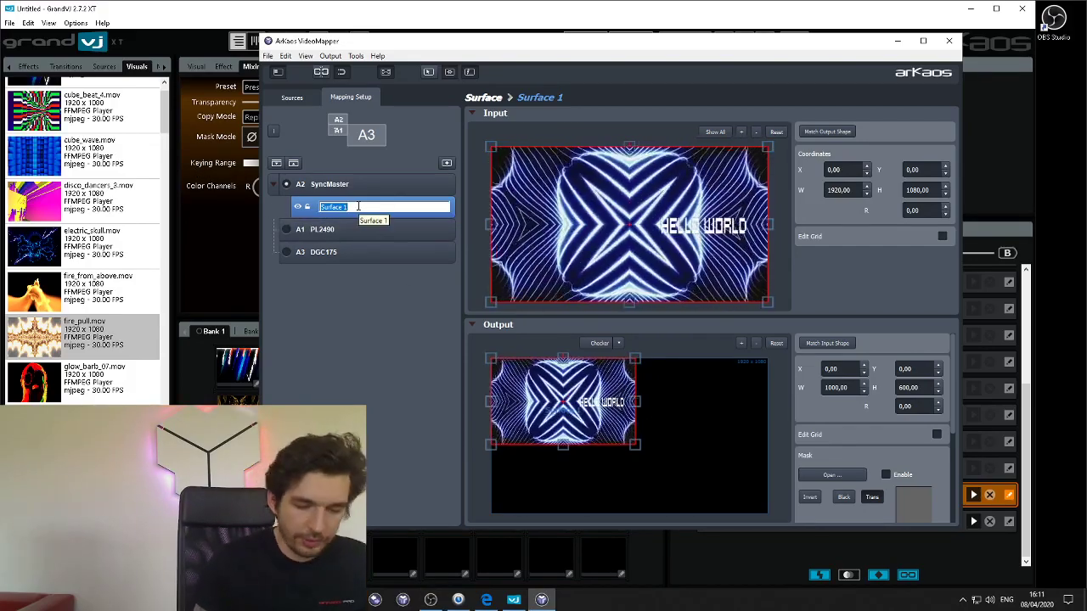
pyautogui.write('bg')
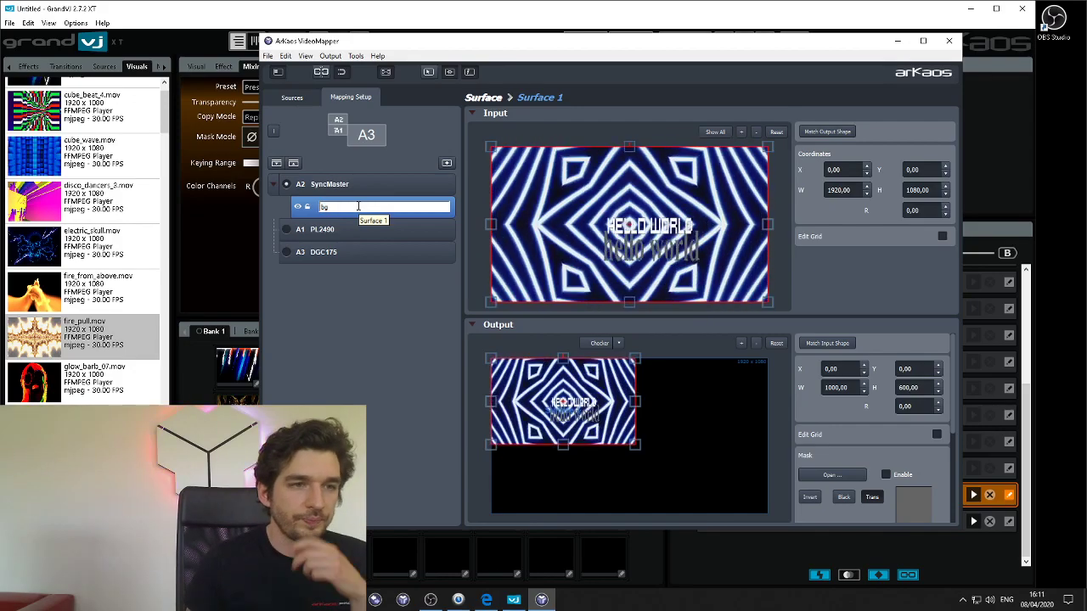
pyautogui.press('Return')
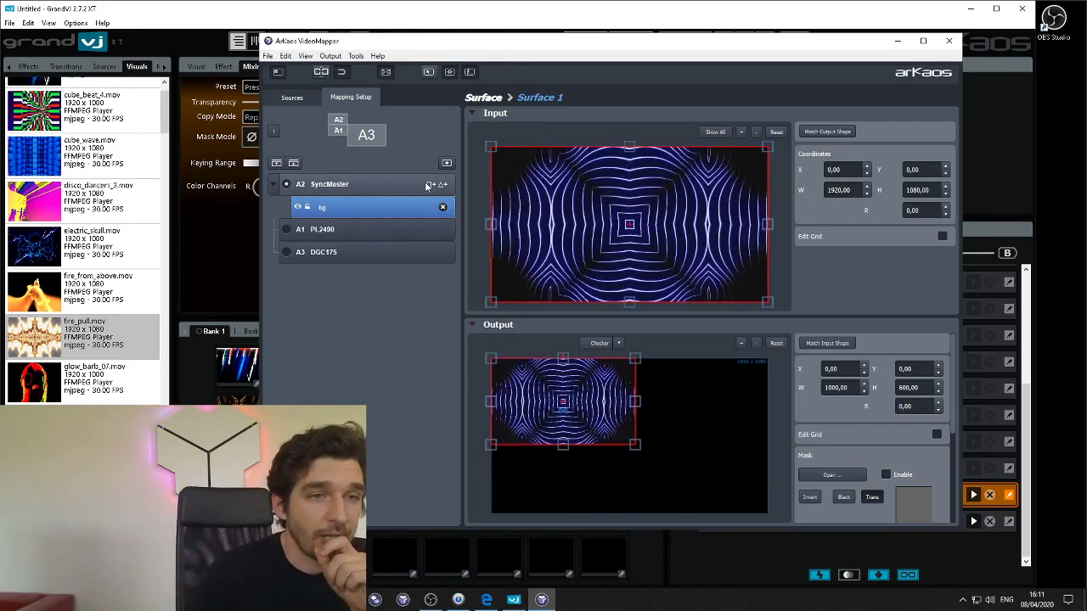
# Step: Add a second rectangular surface to SyncMaster, shrink it to about 355 by 200, and place it at about X 71, Y 59
pyautogui.click(428, 185)
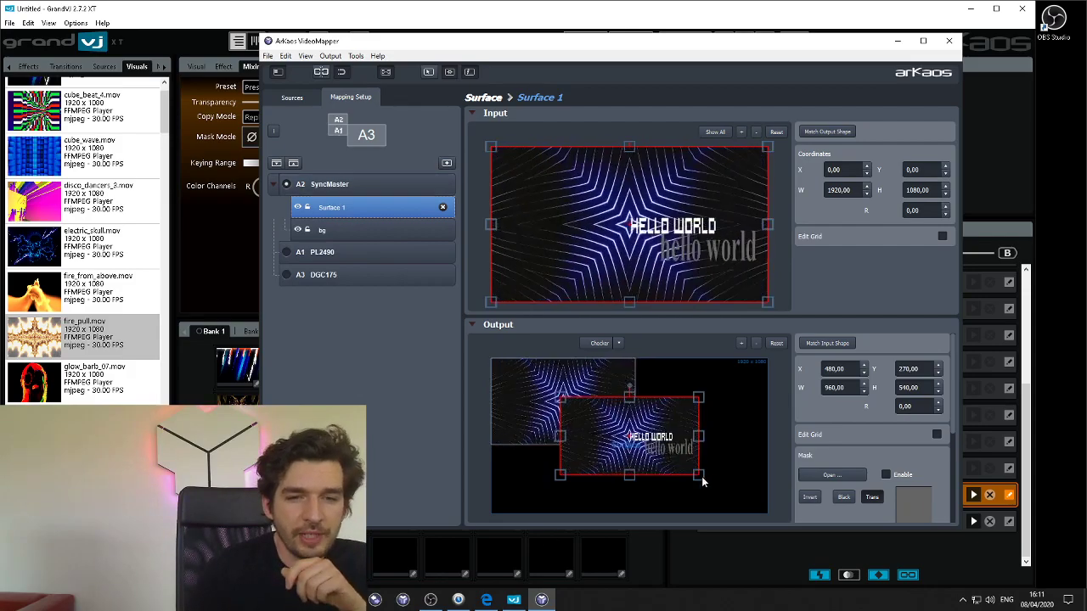
pyautogui.click(699, 479)
pyautogui.moveTo(699, 480); pyautogui.dragTo(592, 413)
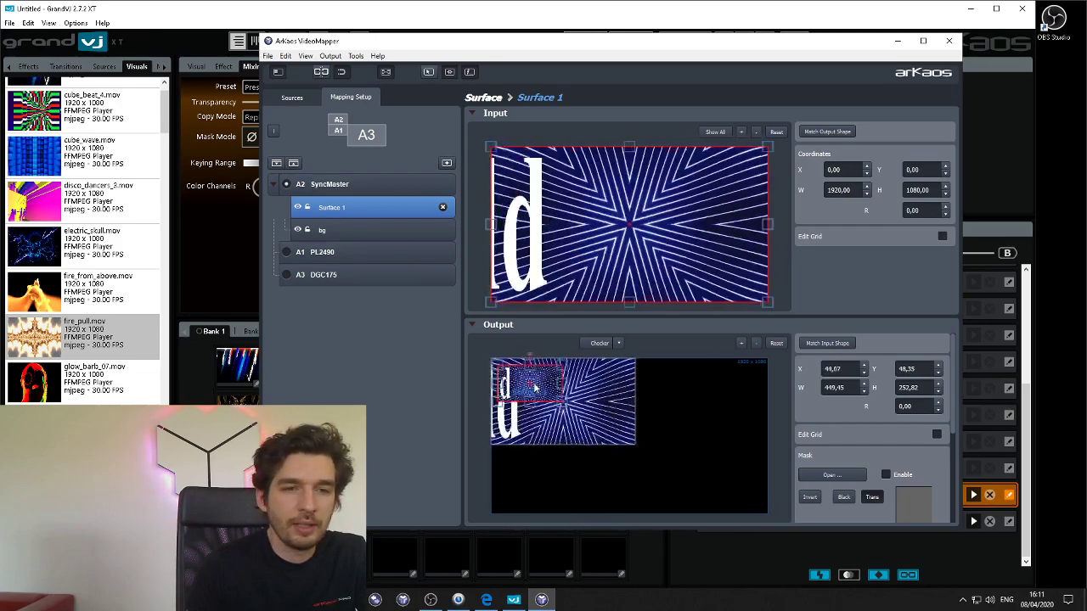
pyautogui.moveTo(551, 396); pyautogui.dragTo(538, 388)
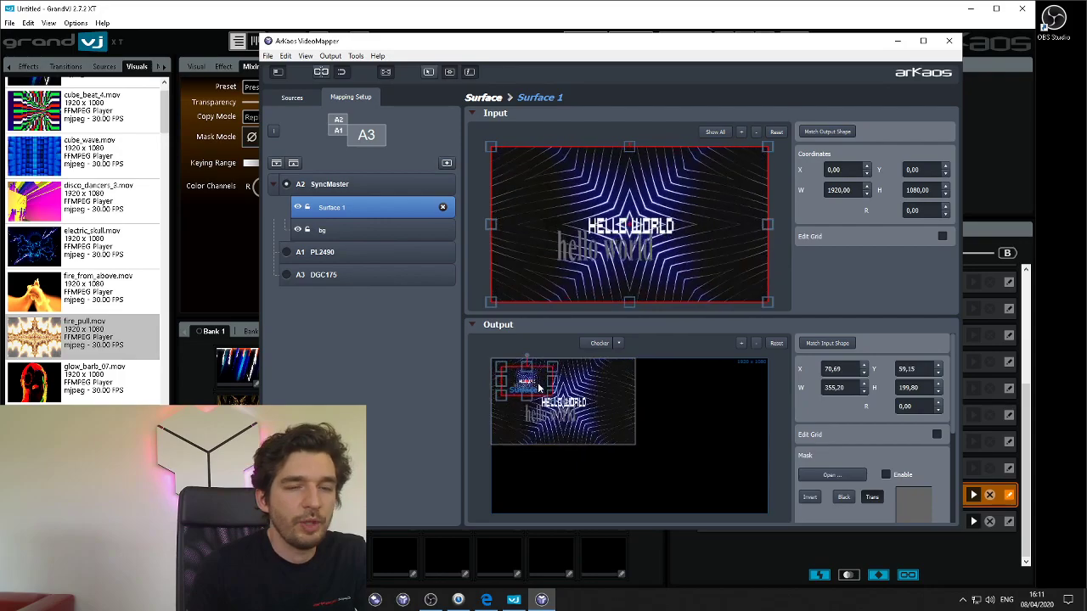
# Step: Rename the small second surface as live
pyautogui.doubleClick(350, 213)
pyautogui.write('live')
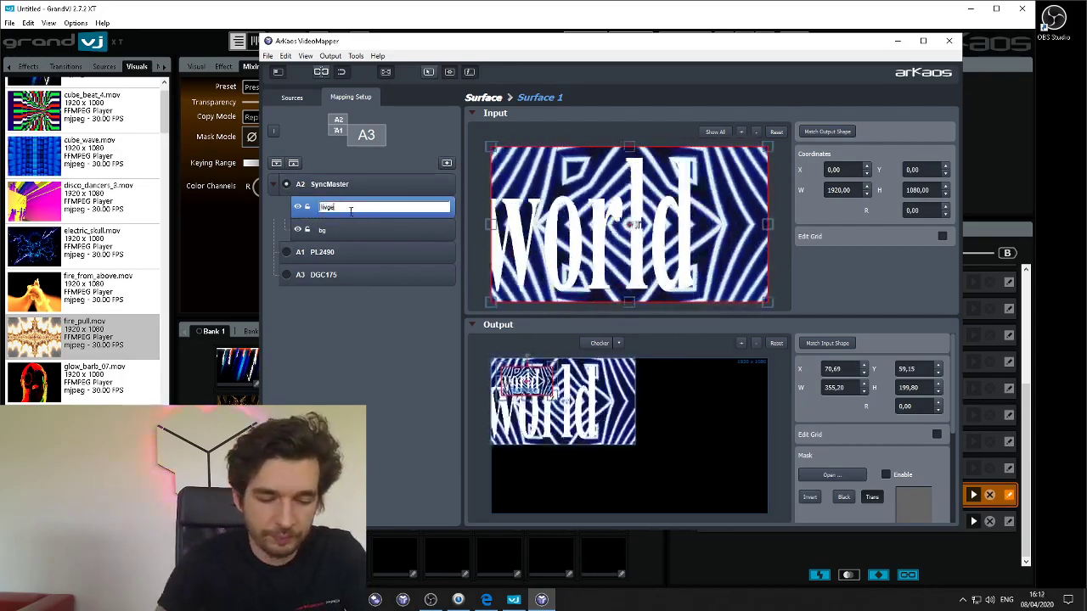
pyautogui.press('BackSpace')
pyautogui.press('BackSpace')
pyautogui.press('BackSpace')
pyautogui.write('ive')
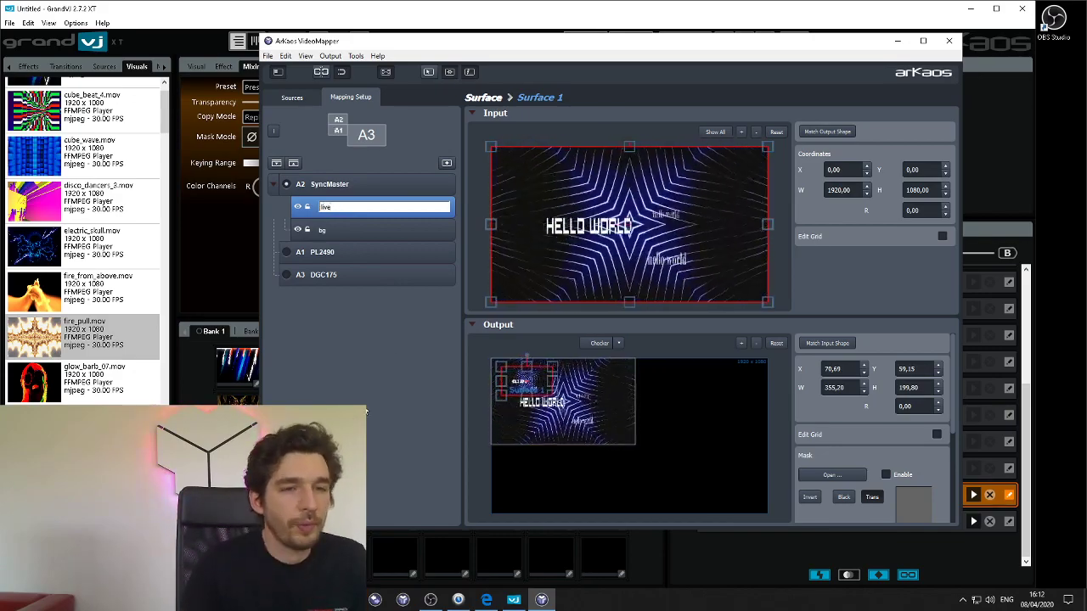
pyautogui.press('Return')
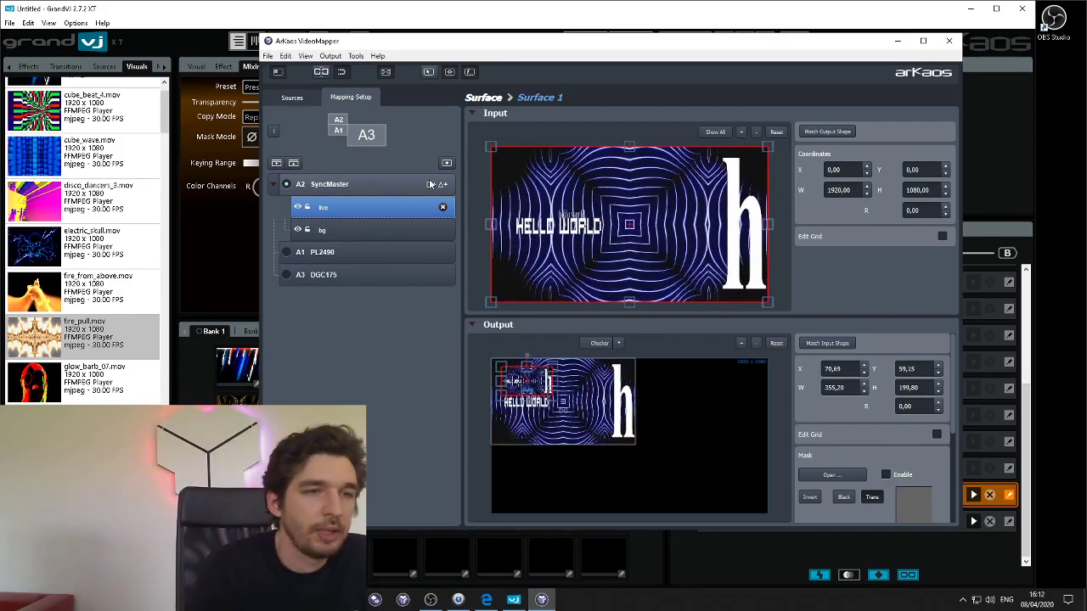
# Step: Add a third rectangular surface to SyncMaster, resized to about 681 by 190 at about X 665, Y 349 in the output
pyautogui.click(450, 186)
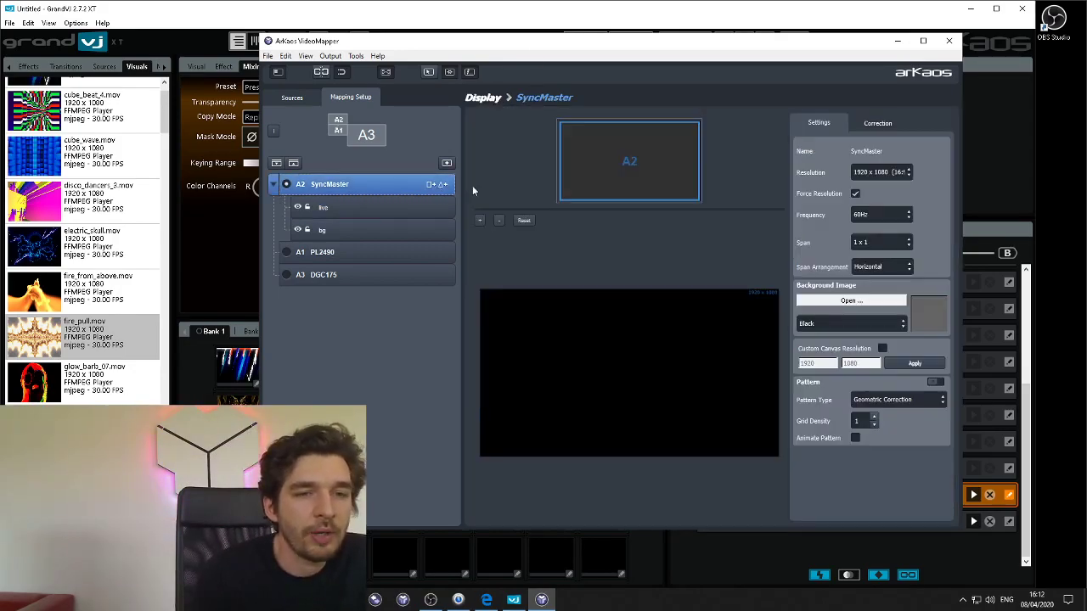
pyautogui.click(441, 185)
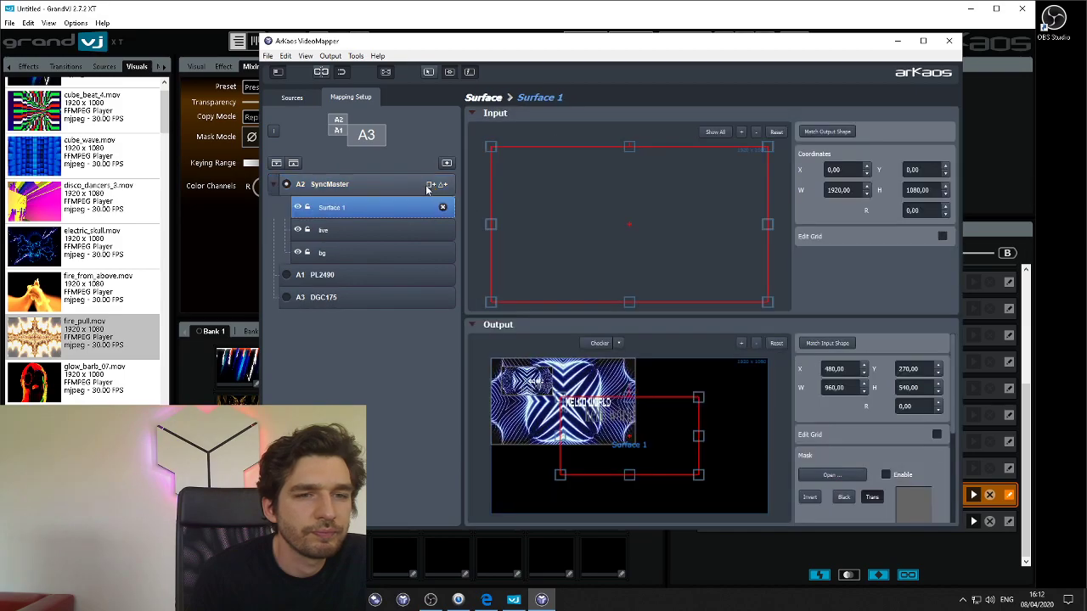
pyautogui.moveTo(698, 469); pyautogui.dragTo(655, 431)
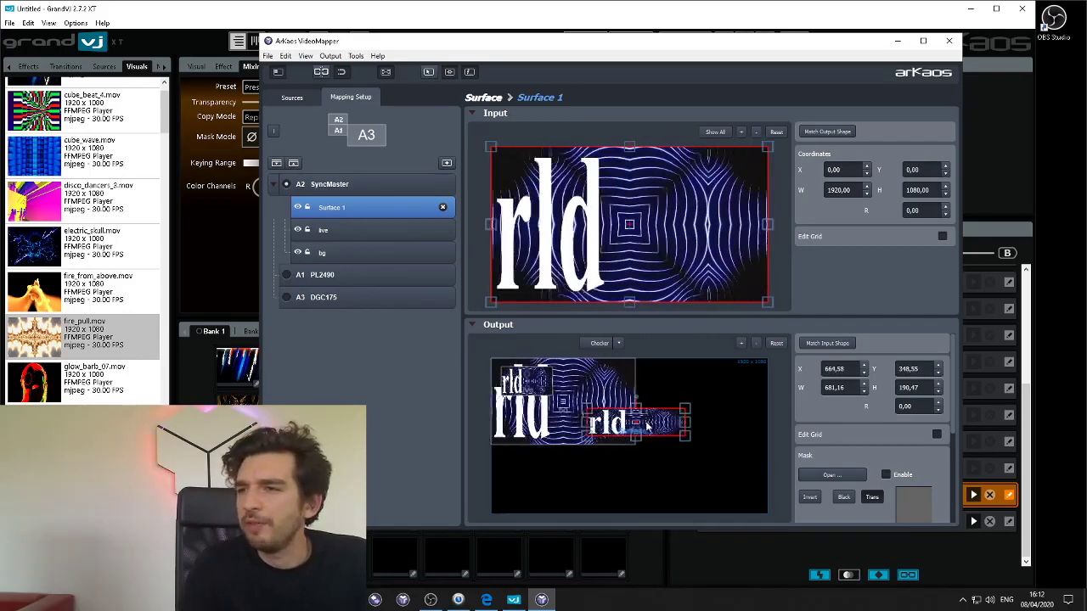
# Step: Use Test Card 16x10.png as the source, and reshape the third surface to about 669 by 163 at X 146, Y 380
pyautogui.click(293, 97)
pyautogui.click(320, 205)
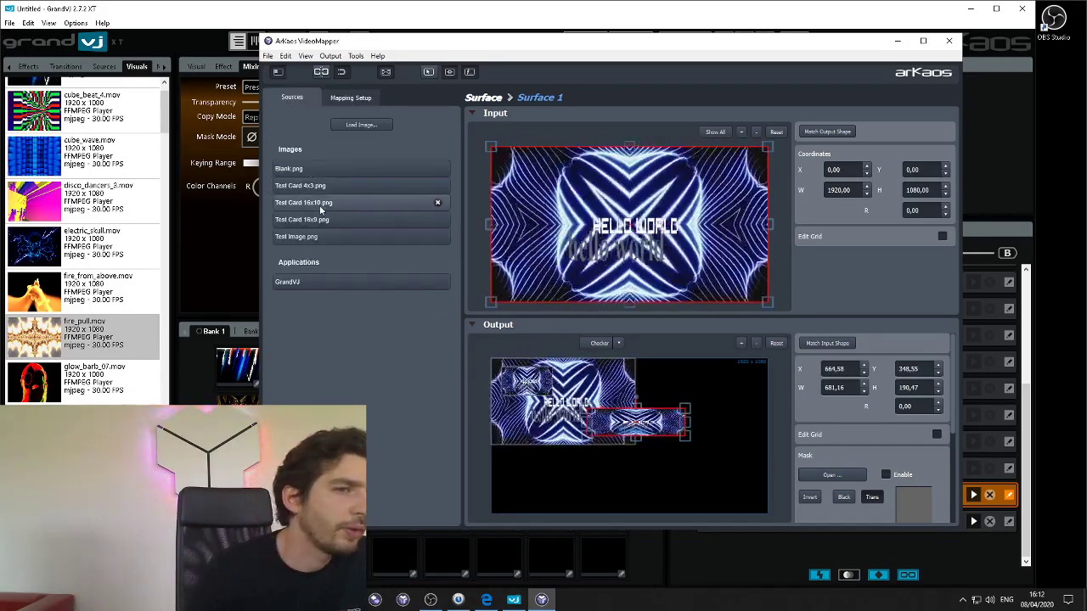
pyautogui.moveTo(641, 432); pyautogui.dragTo(586, 431)
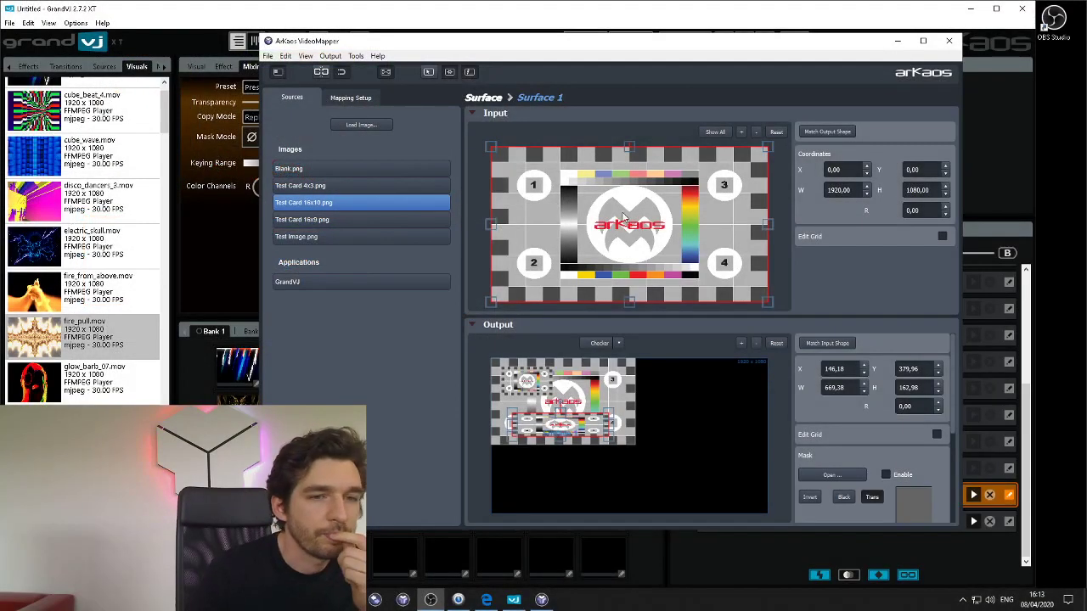
# Step: Rename the third surface in the mapping setup as text
pyautogui.click(344, 97)
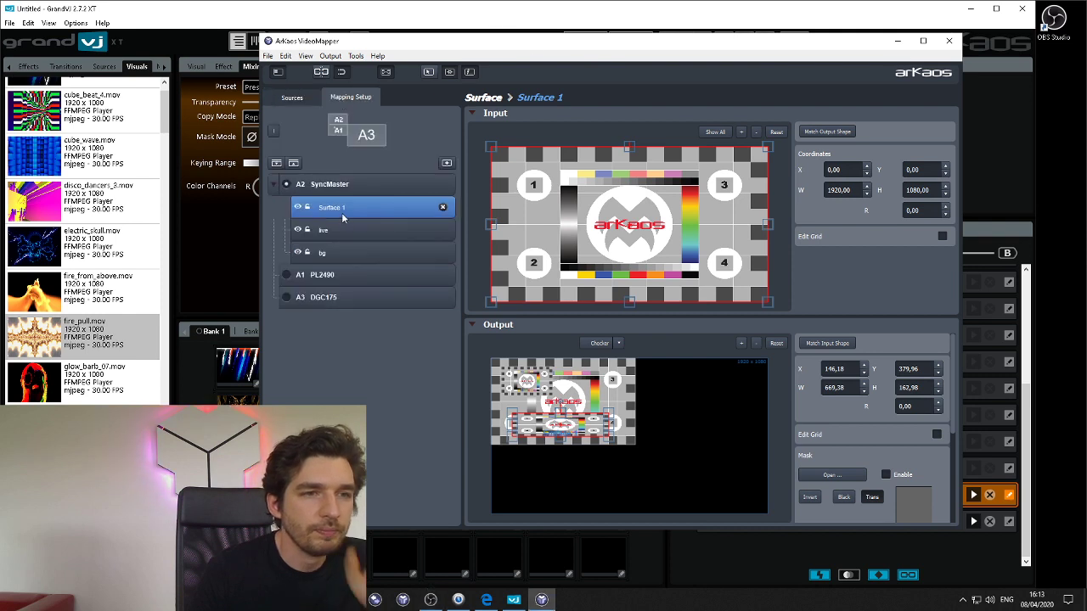
pyautogui.doubleClick(344, 208)
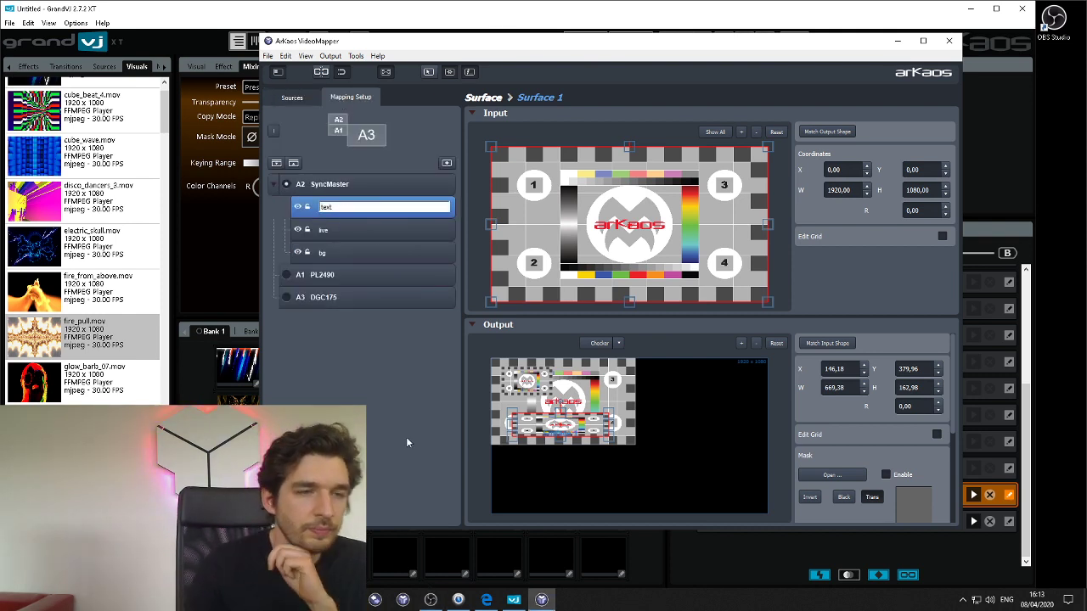
pyautogui.press('Return')
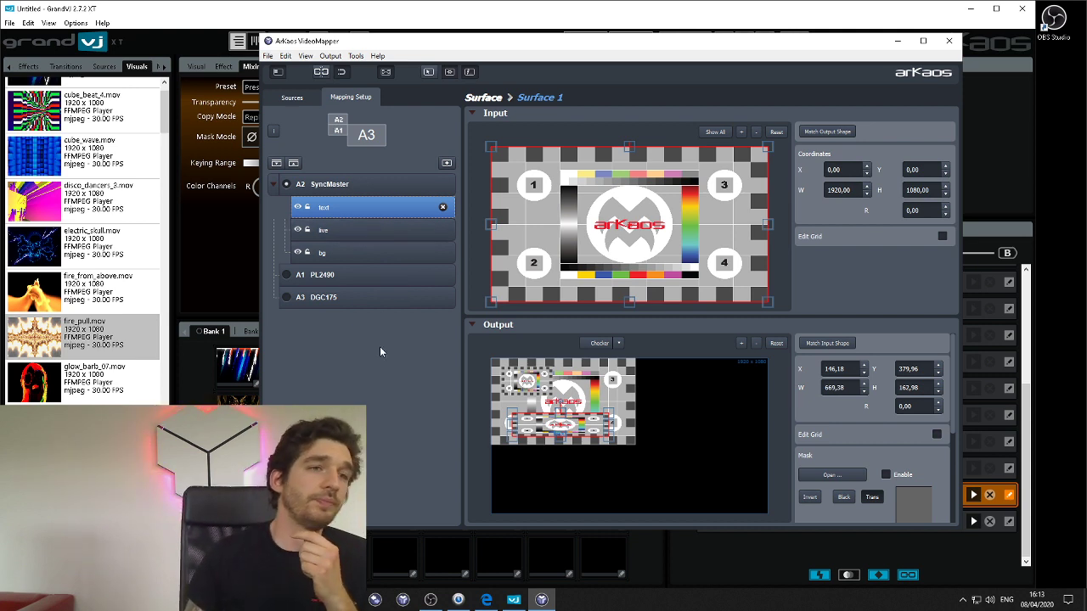
# Step: Point out the mapping Export command without running it, and close ArKaos VideoMapper to return to GrandVJ
pyautogui.click(268, 55)
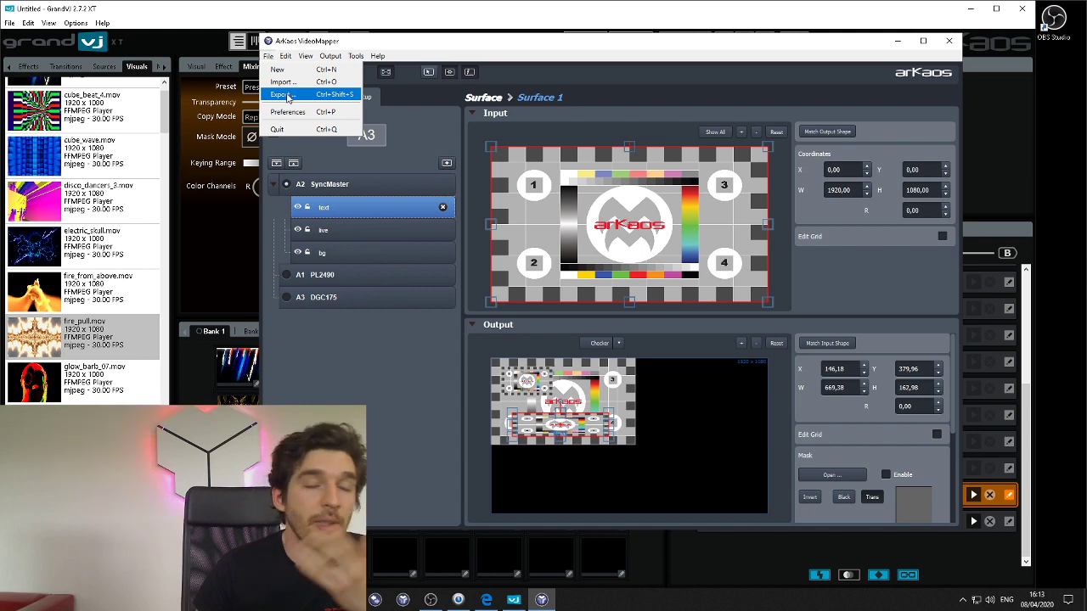
pyautogui.click(951, 42)
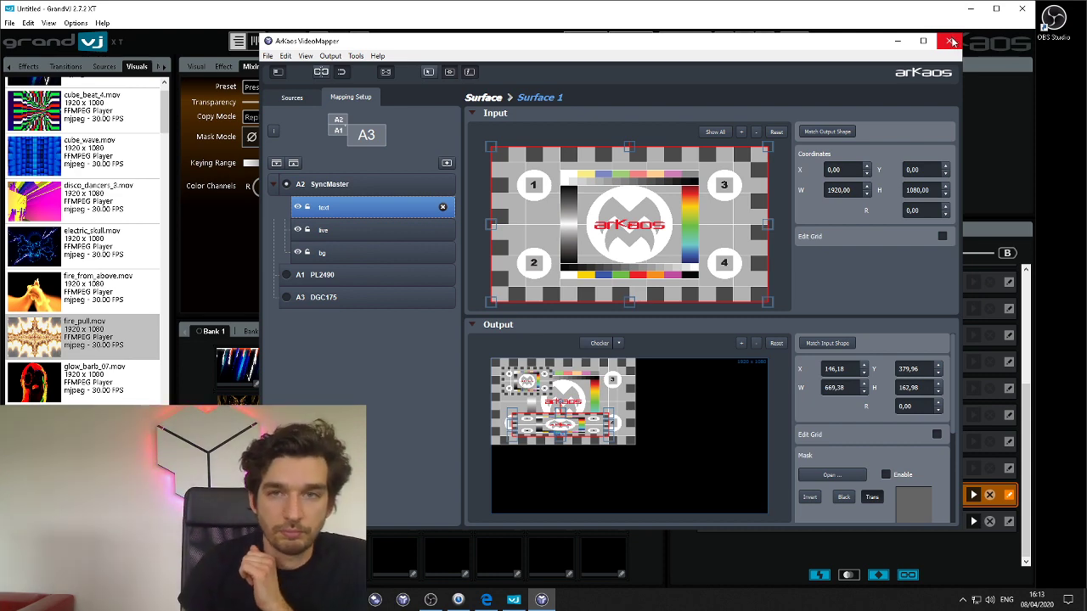
pyautogui.click(952, 41)
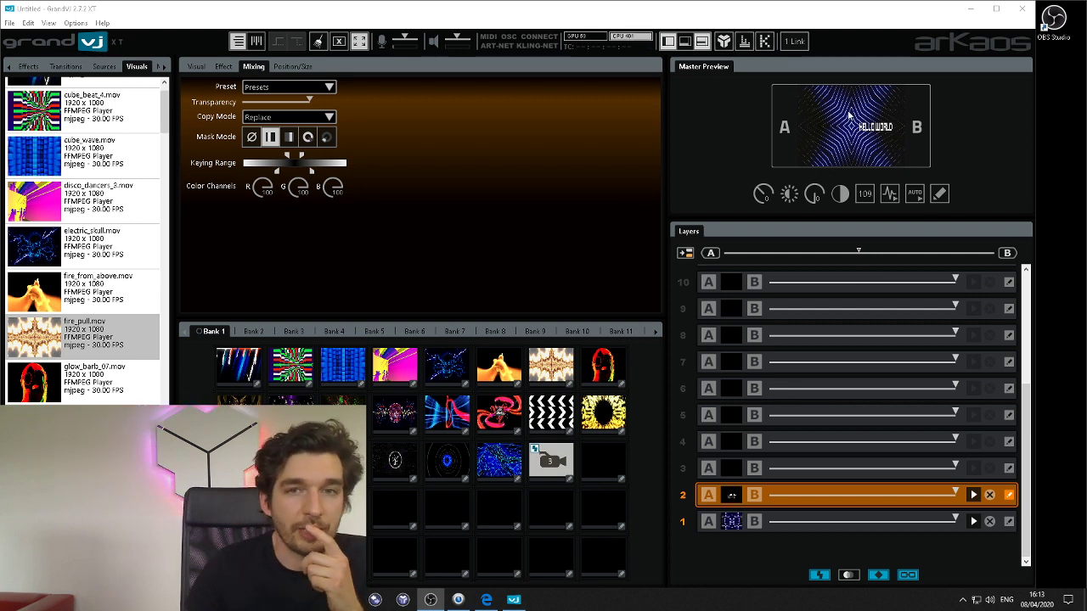
# Step: Clear layer 1, briefly play the ring tunnel visual and cube_beat_4.mov from Bank 1 on layer 2, and clear layer 2
pyautogui.click(989, 521)
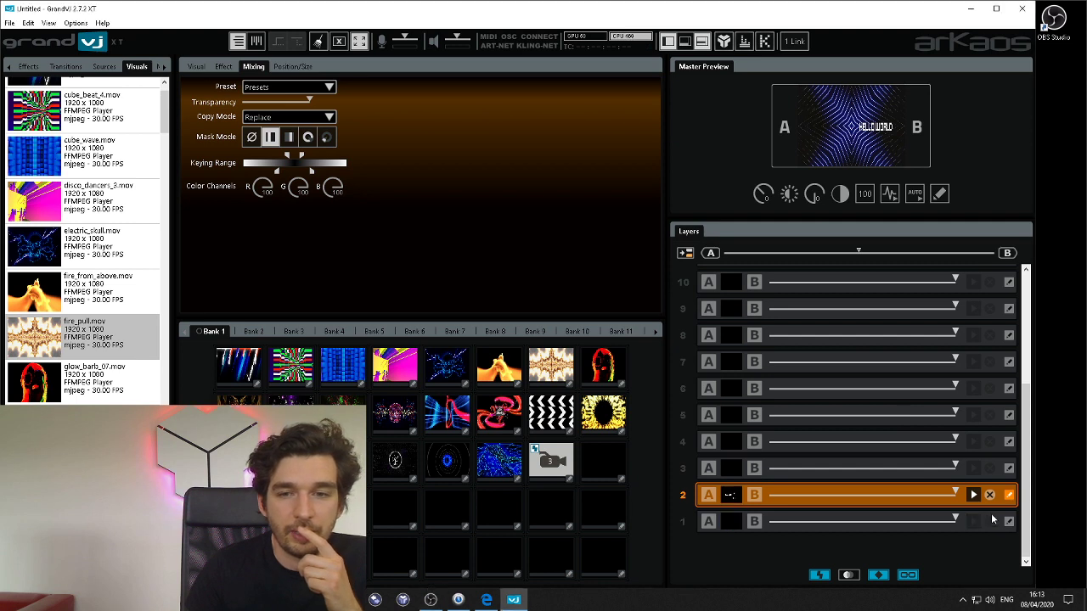
pyautogui.click(447, 463)
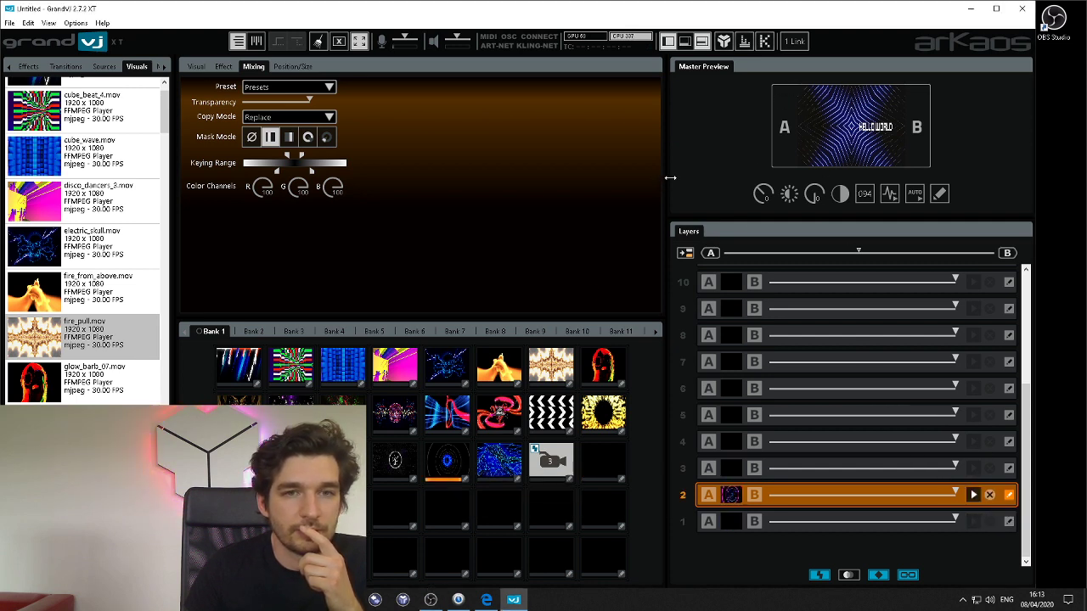
pyautogui.moveTo(670, 177); pyautogui.dragTo(680, 178)
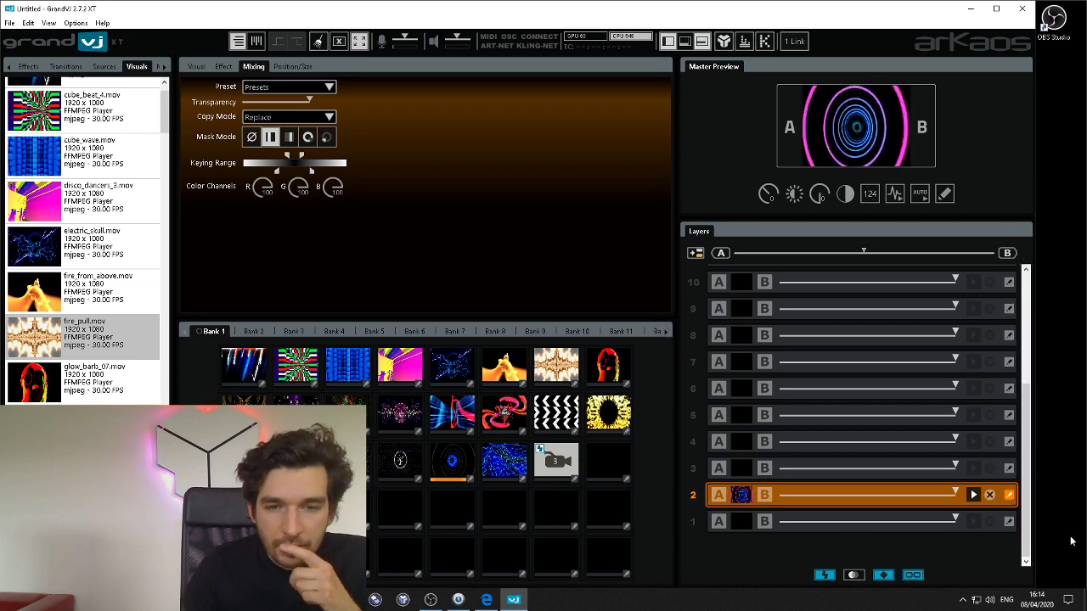
pyautogui.click(990, 495)
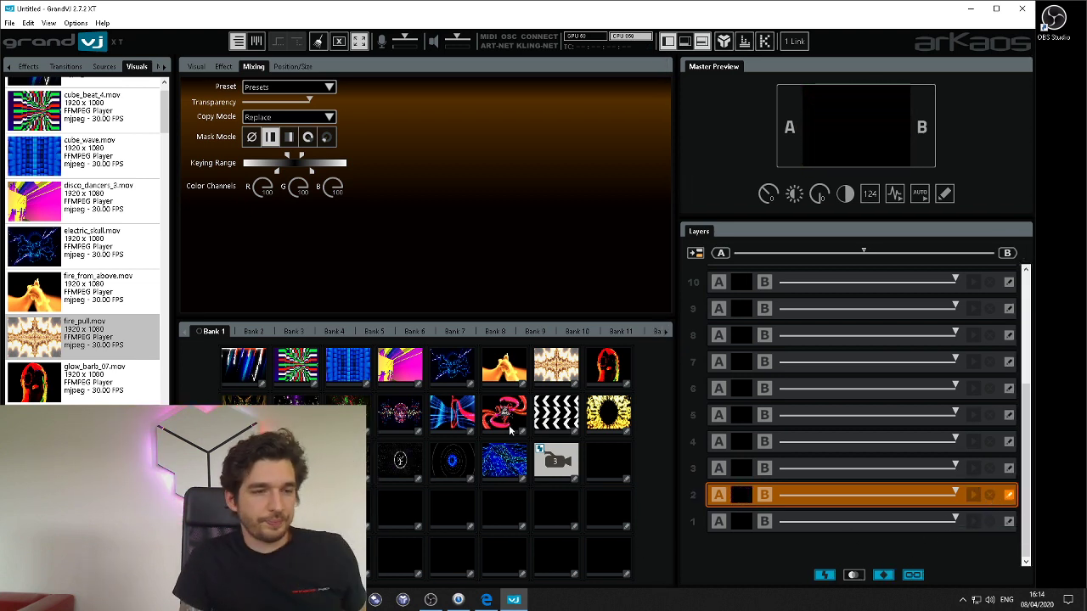
pyautogui.click(291, 374)
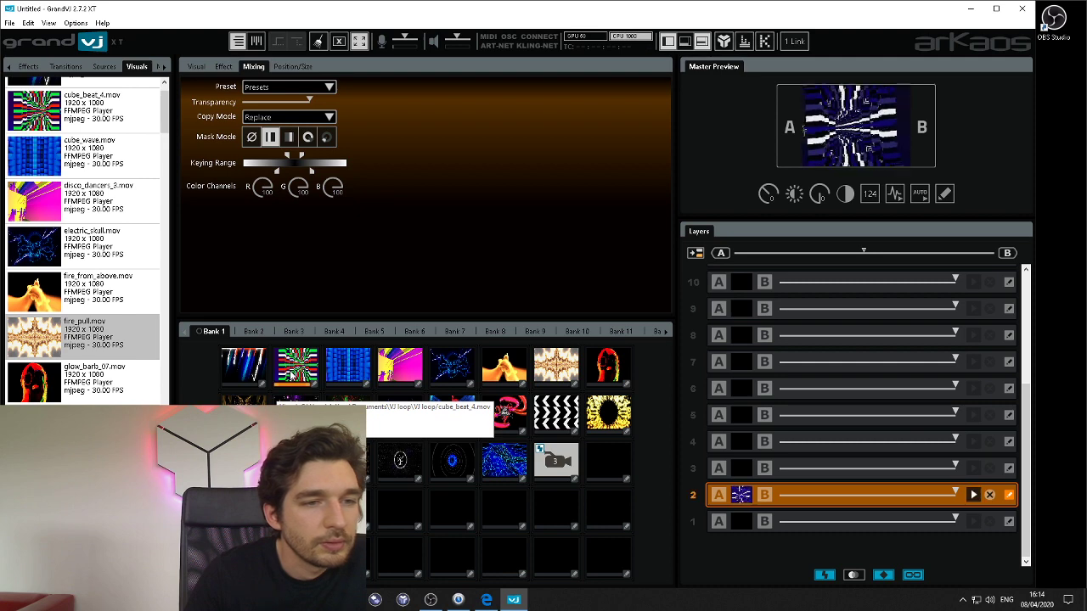
pyautogui.click(990, 495)
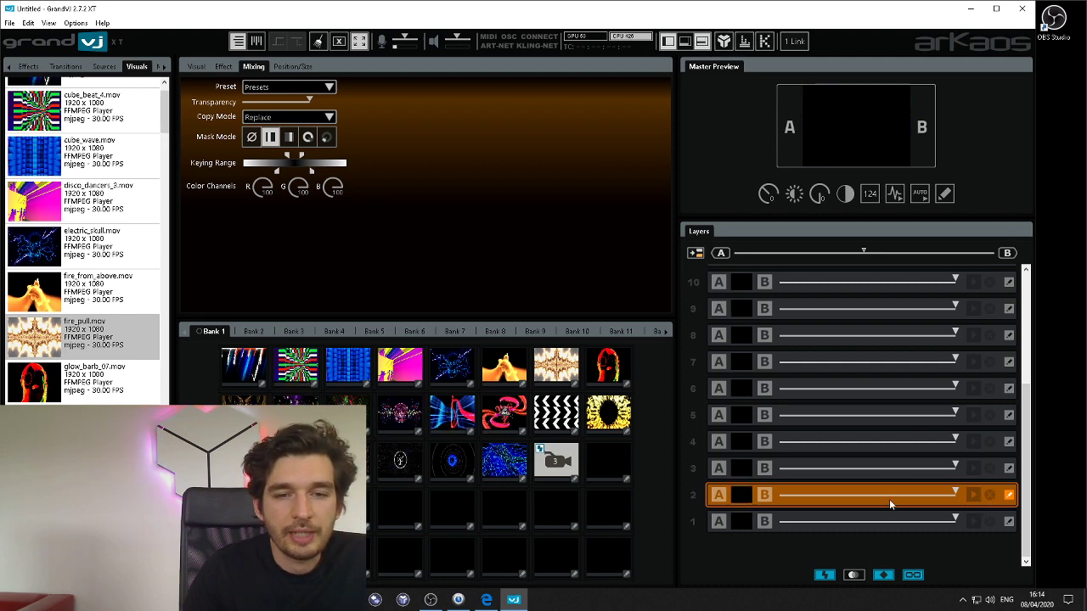
# Step: Make layer 1 active with layer 2's fader fully lowered, and switch the visuals to Bank 2
pyautogui.press('Down')
pyautogui.press('Up')
pyautogui.press('Down')
pyautogui.scroll(-9, 873, 501)
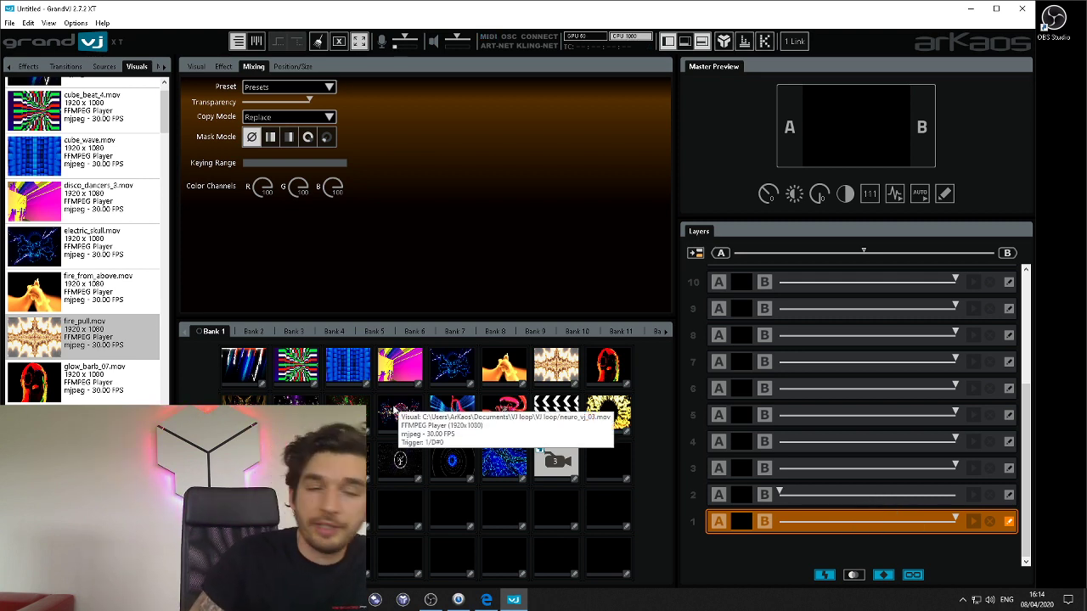
pyautogui.press('F3')
pyautogui.press('F2')
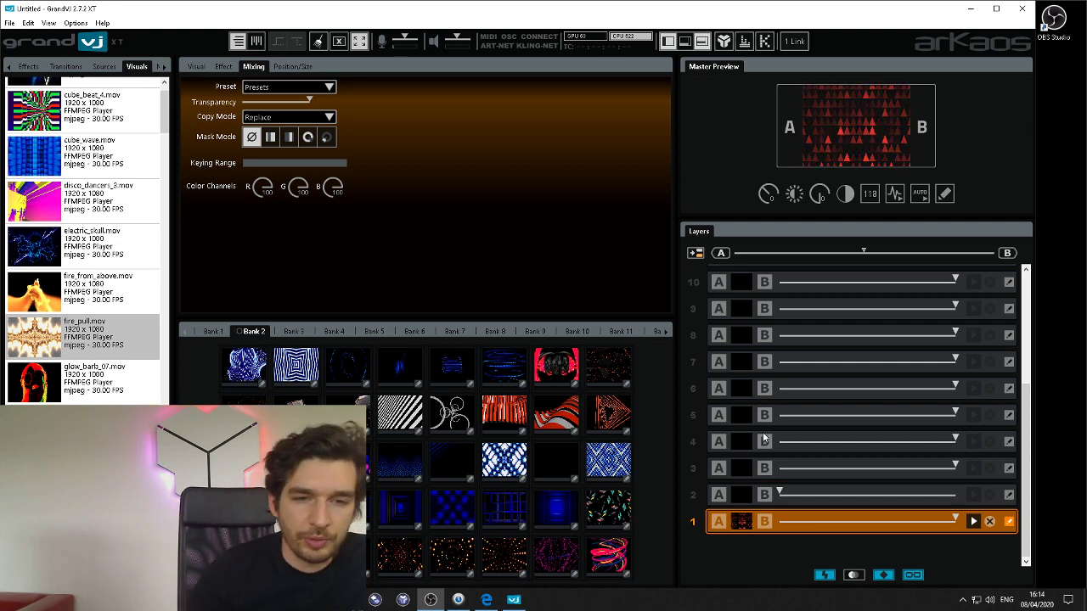
# Step: Select layer 3 and insert an output routing group directly above it
pyautogui.click(722, 465)
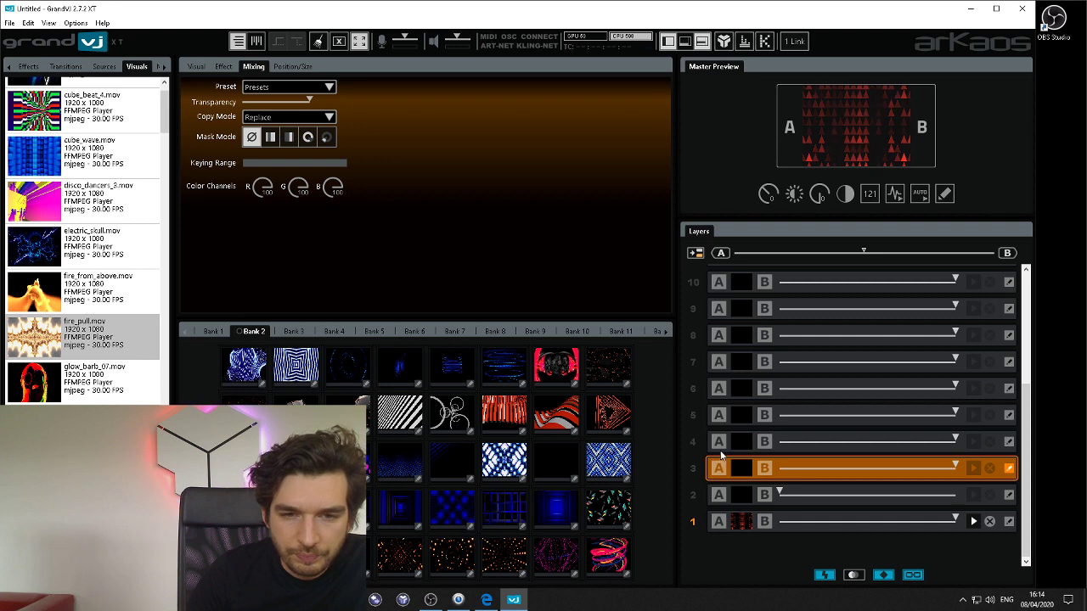
pyautogui.click(719, 454)
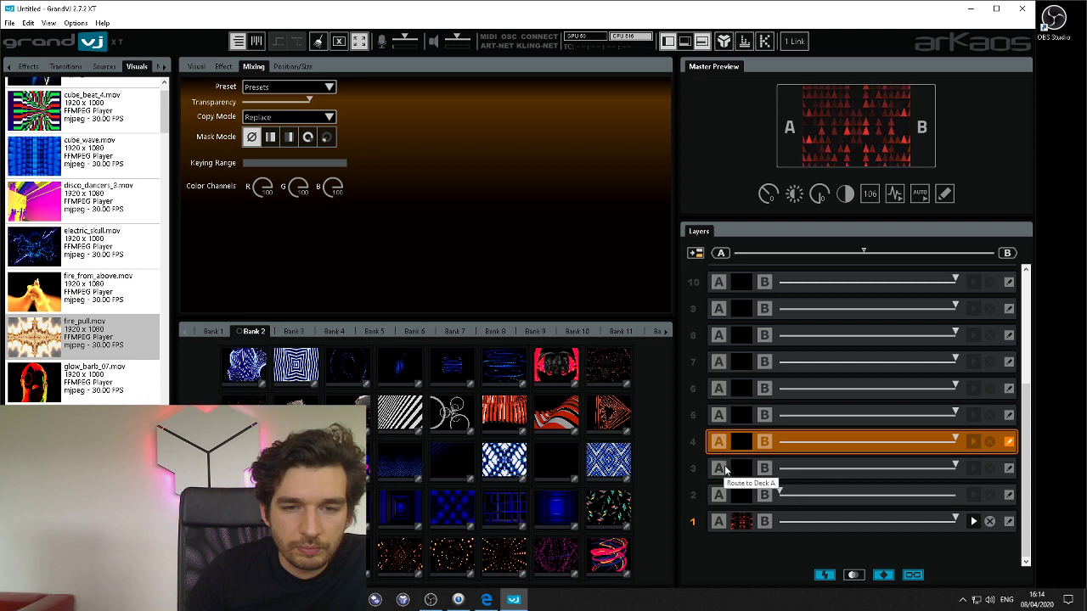
pyautogui.click(736, 474)
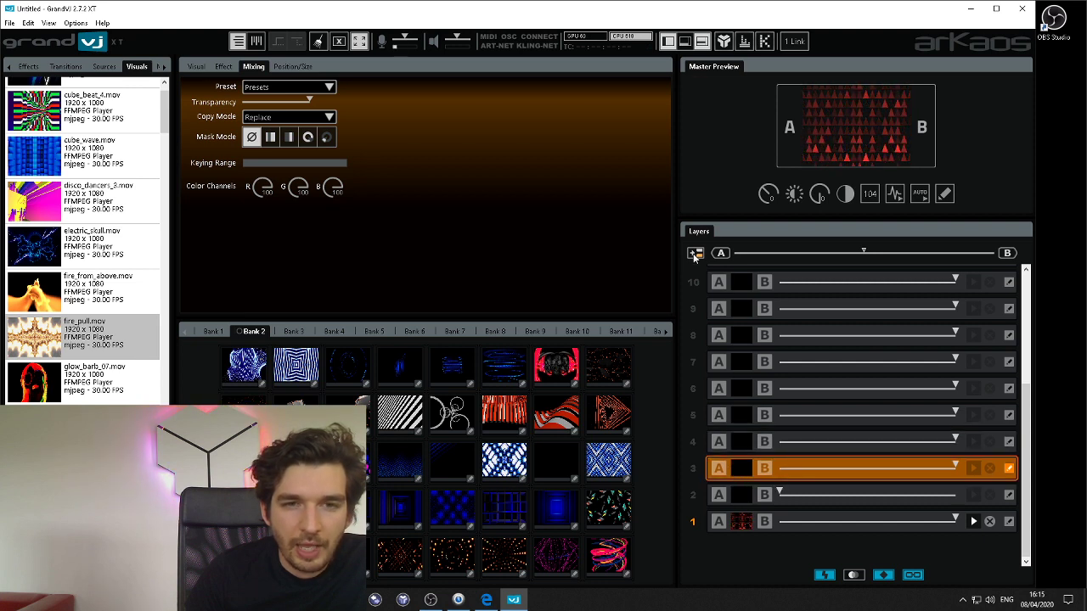
pyautogui.click(695, 255)
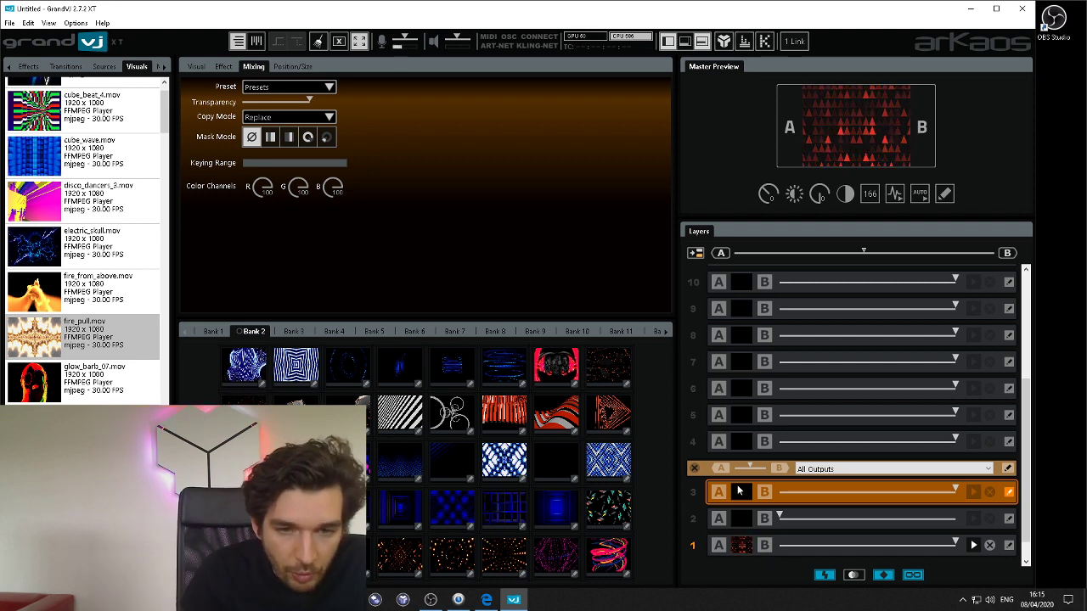
# Step: Route the new layer group to the bg output surface and make layer 4 active
pyautogui.click(820, 470)
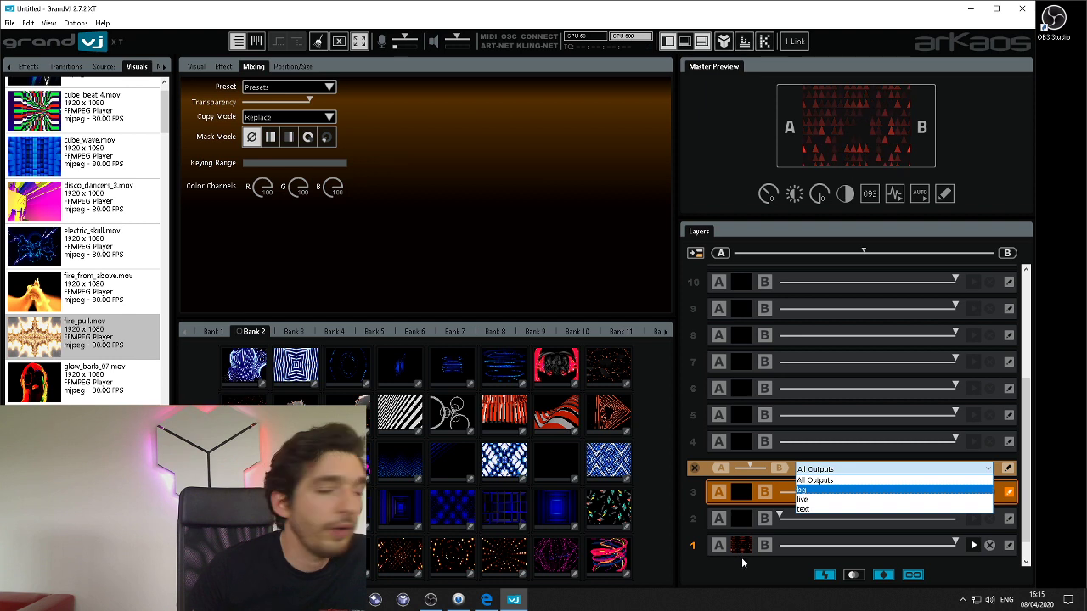
pyautogui.click(812, 491)
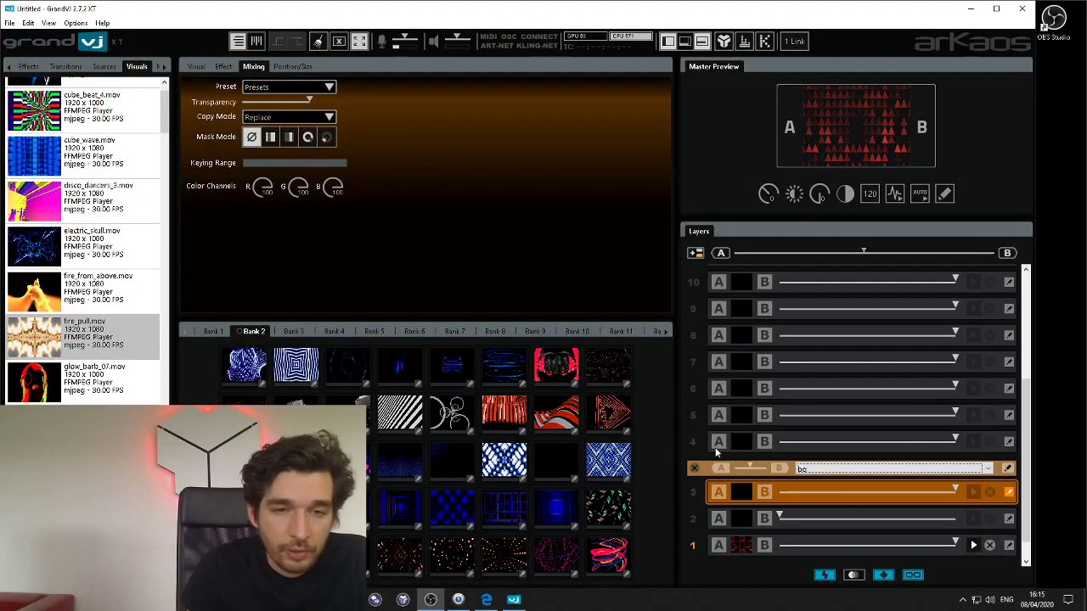
pyautogui.click(759, 441)
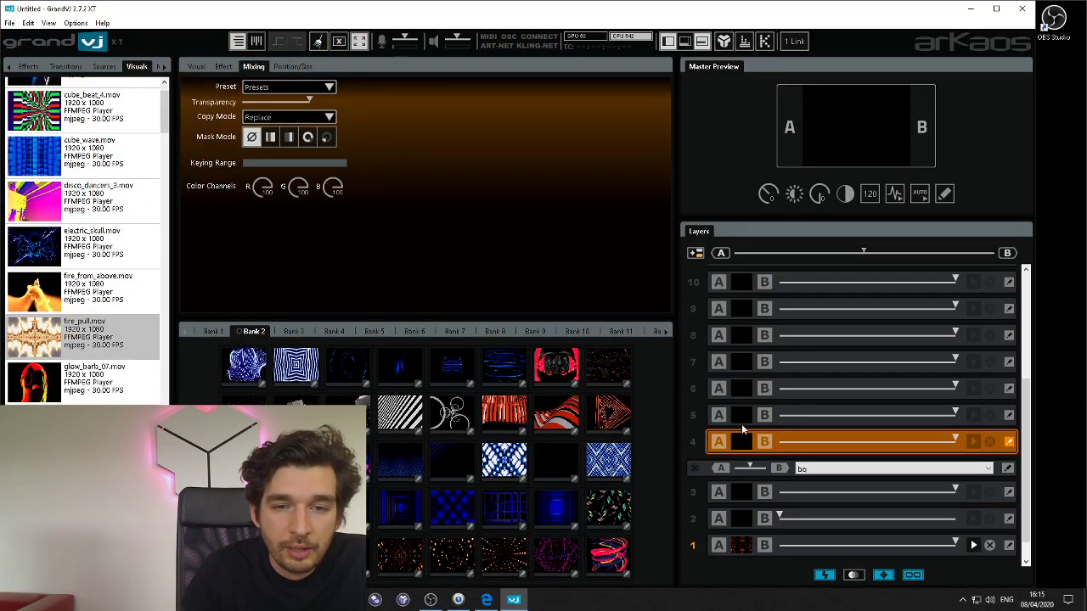
# Step: Insert an output routing group above layer 4, route it to the live surface, and play the Bank 1 camera on layer 4
pyautogui.click(696, 254)
pyautogui.click(891, 442)
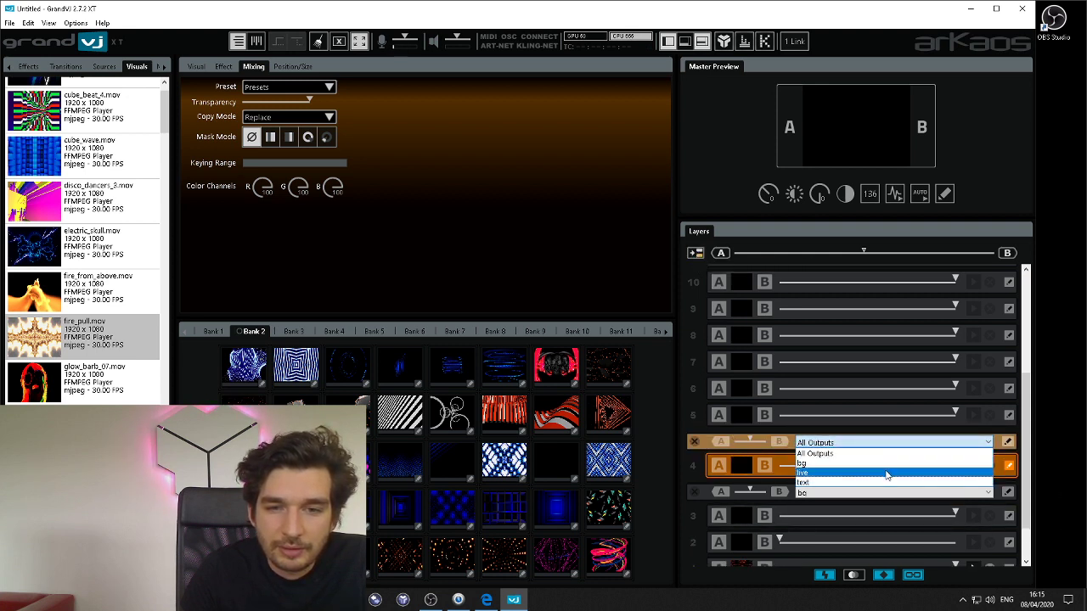
pyautogui.click(886, 472)
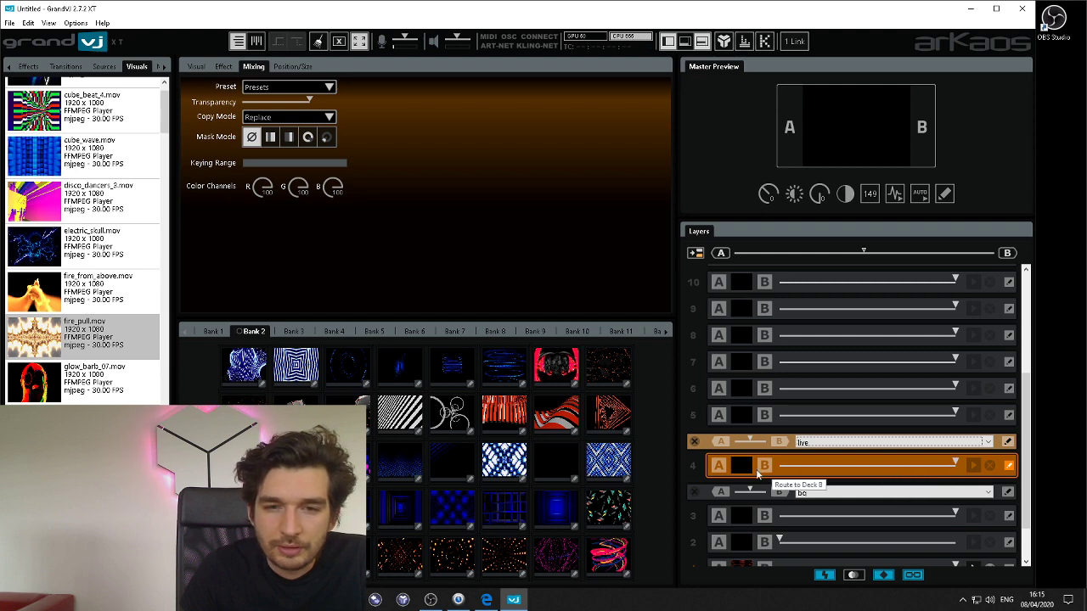
pyautogui.click(305, 330)
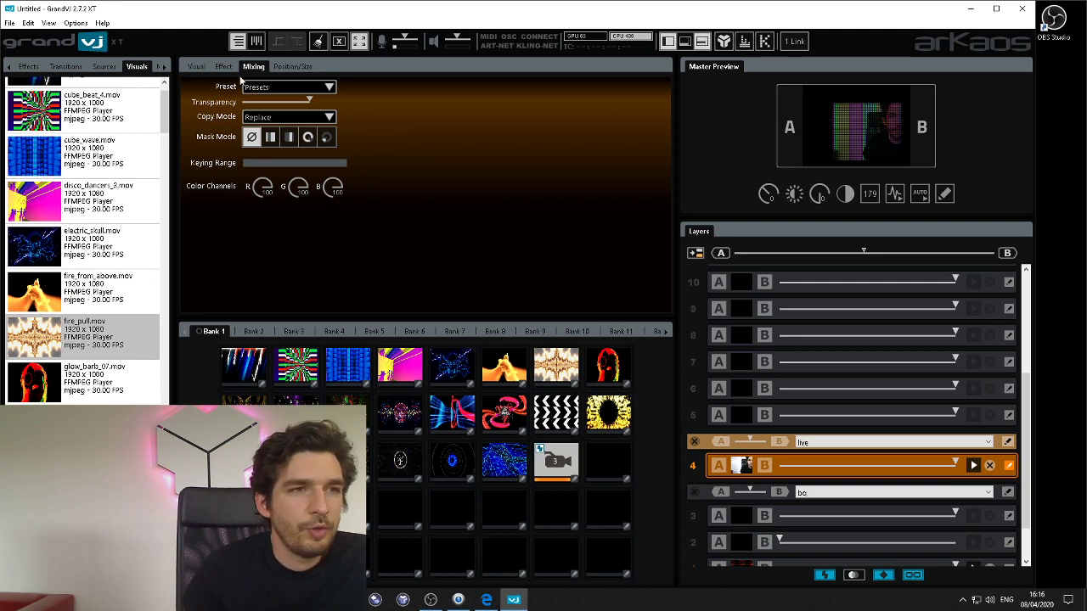
# Step: Change the Bank 1 camera cell's effect to Hue Effect and relaunch the camera on layer 4
pyautogui.click(576, 481)
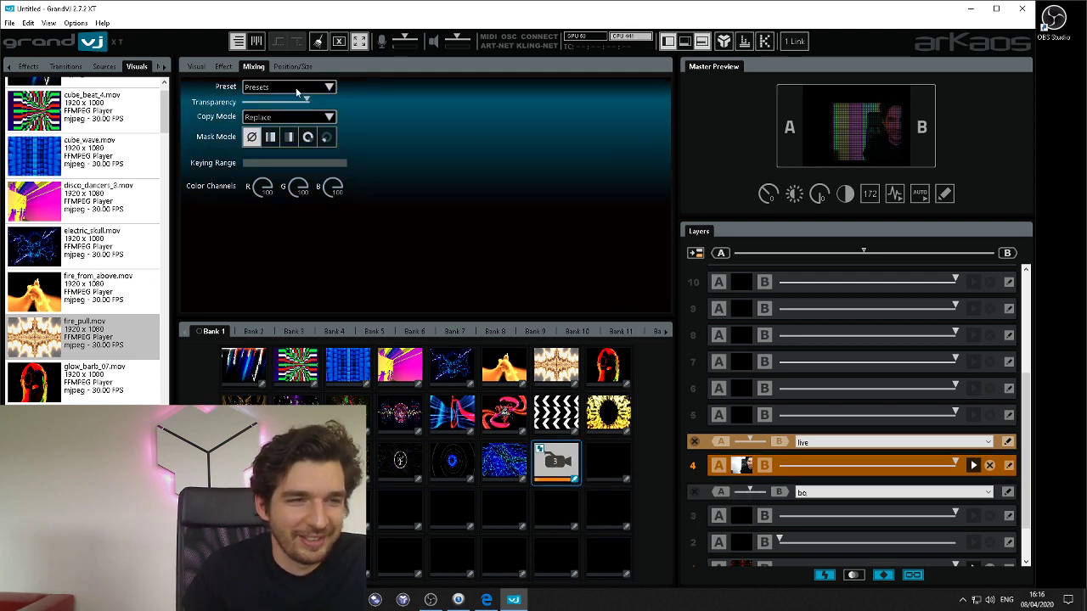
pyautogui.click(224, 67)
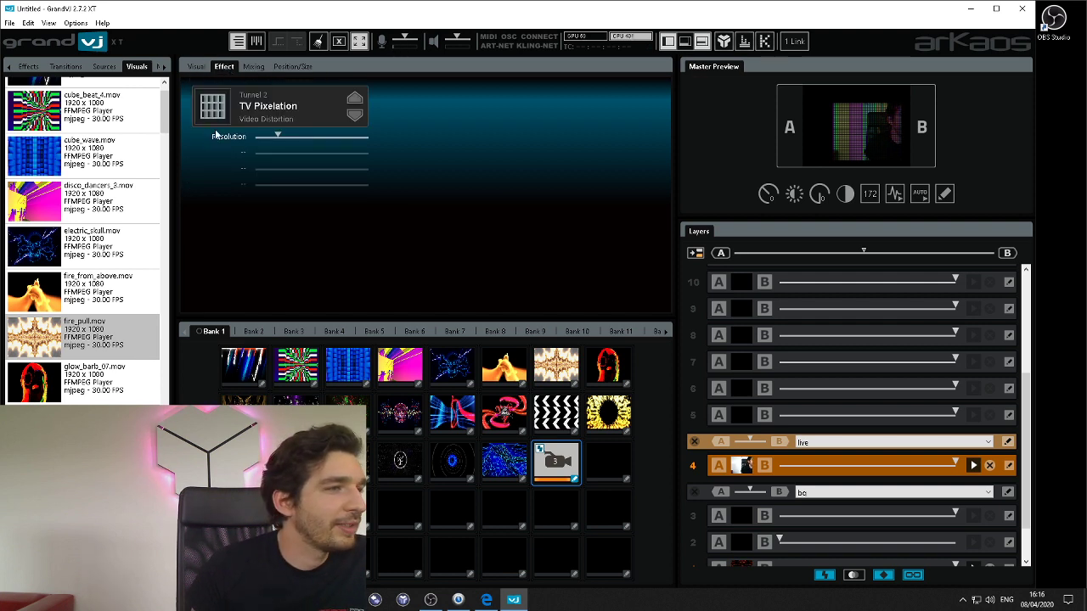
pyautogui.click(354, 116)
pyautogui.click(354, 115)
pyautogui.click(354, 116)
pyautogui.click(354, 116)
pyautogui.click(354, 115)
pyautogui.click(355, 115)
pyautogui.click(354, 115)
pyautogui.click(354, 116)
pyautogui.click(354, 116)
pyautogui.click(354, 115)
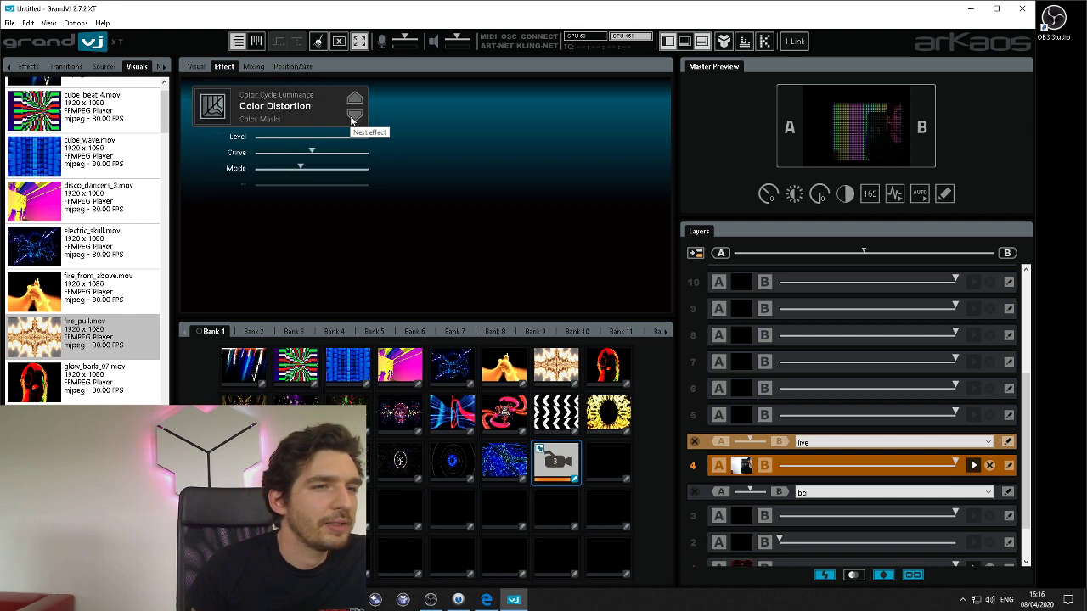
pyautogui.click(354, 116)
pyautogui.click(354, 117)
pyautogui.click(355, 117)
pyautogui.click(354, 116)
pyautogui.click(354, 117)
pyautogui.click(354, 117)
pyautogui.click(354, 117)
pyautogui.click(354, 116)
pyautogui.click(354, 116)
pyautogui.click(355, 116)
pyautogui.click(354, 117)
pyautogui.click(355, 116)
pyautogui.click(352, 118)
pyautogui.click(352, 118)
pyautogui.click(352, 118)
pyautogui.click(352, 118)
pyautogui.click(353, 118)
pyautogui.click(354, 100)
pyautogui.click(354, 100)
pyautogui.click(354, 100)
pyautogui.click(354, 100)
pyautogui.click(354, 100)
pyautogui.click(354, 101)
pyautogui.click(354, 100)
pyautogui.click(354, 101)
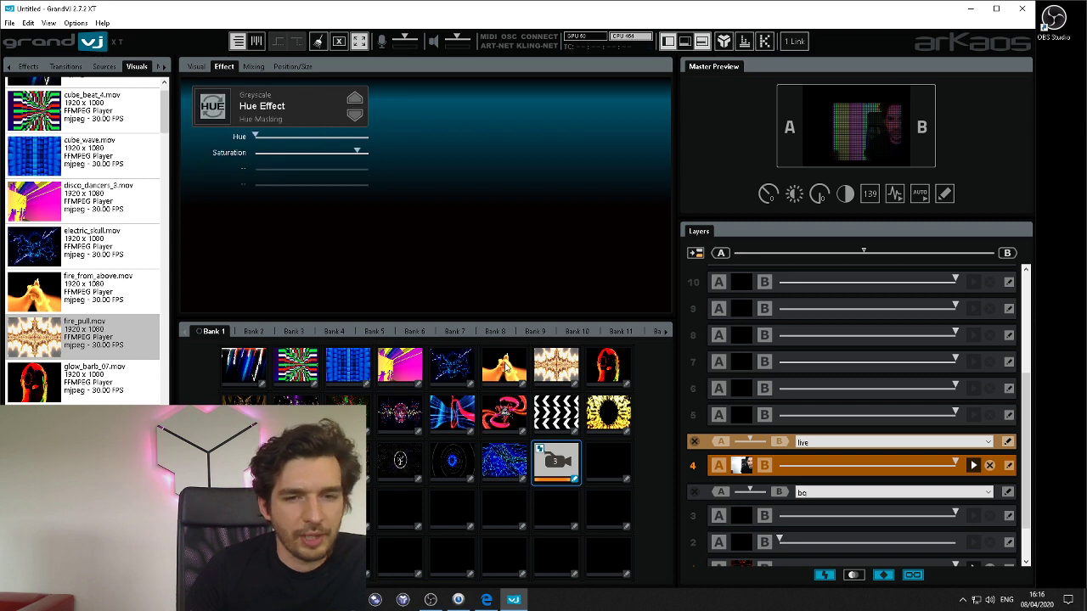
pyautogui.click(557, 459)
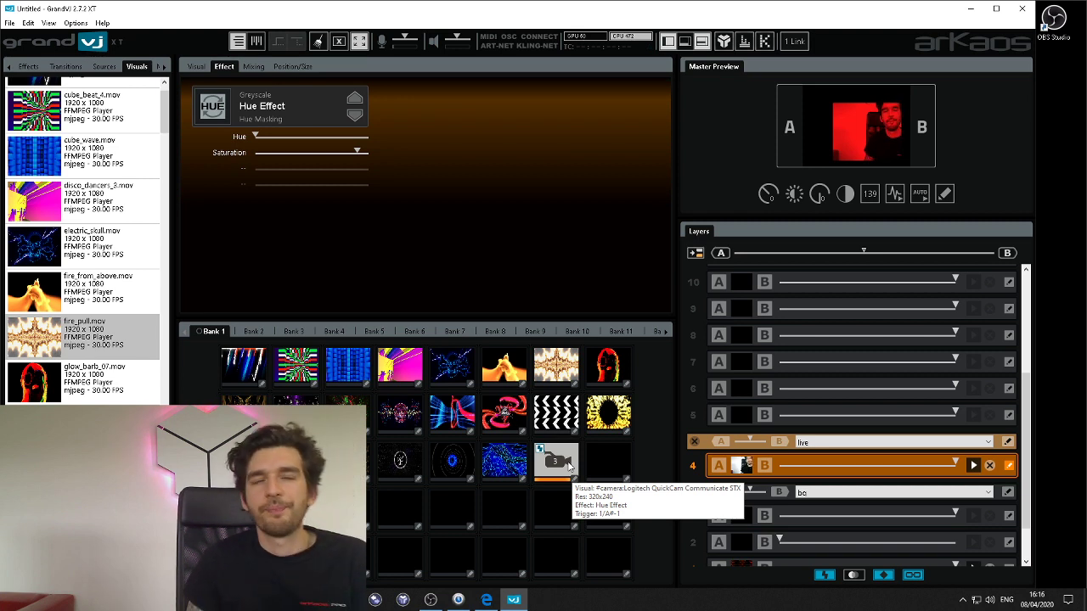
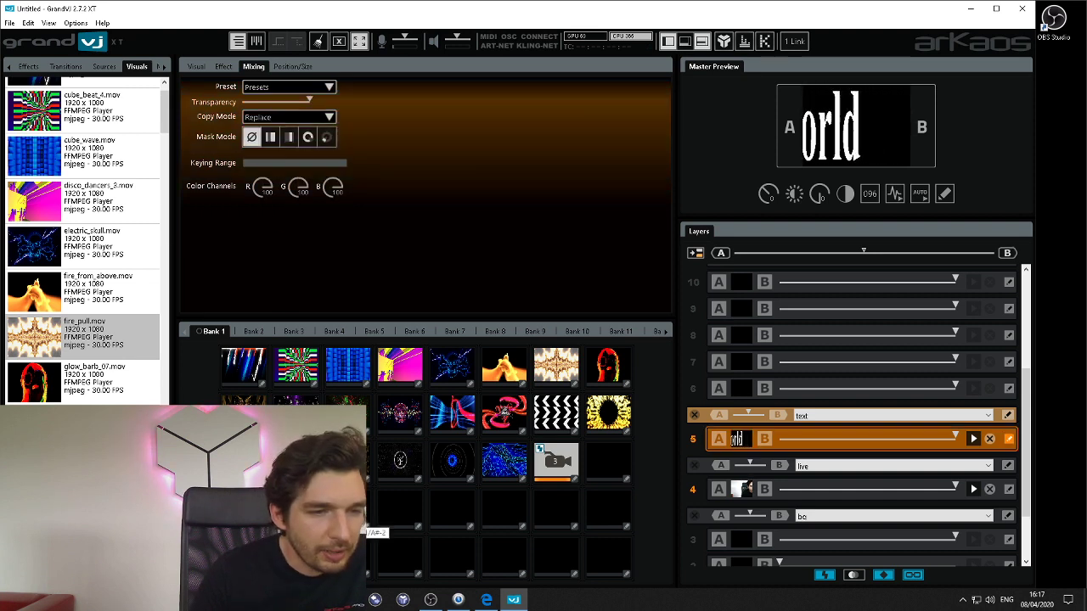
# Step: Apply the first keying-range mask mode to layer 5's text visual and replace its text with the DJ's name
pyautogui.click(270, 138)
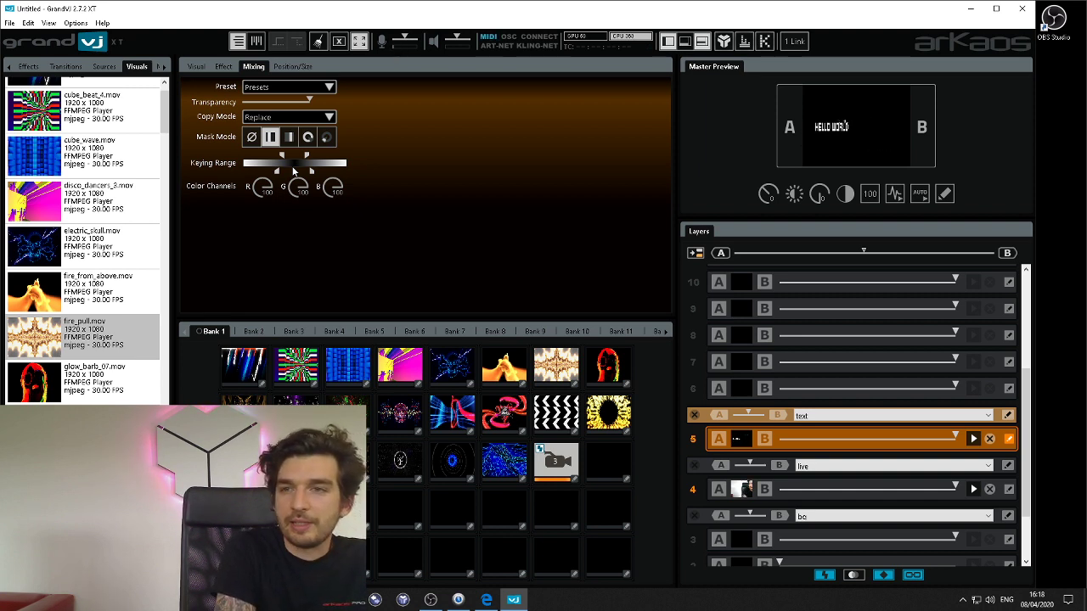
pyautogui.scroll(-3, 1016, 348)
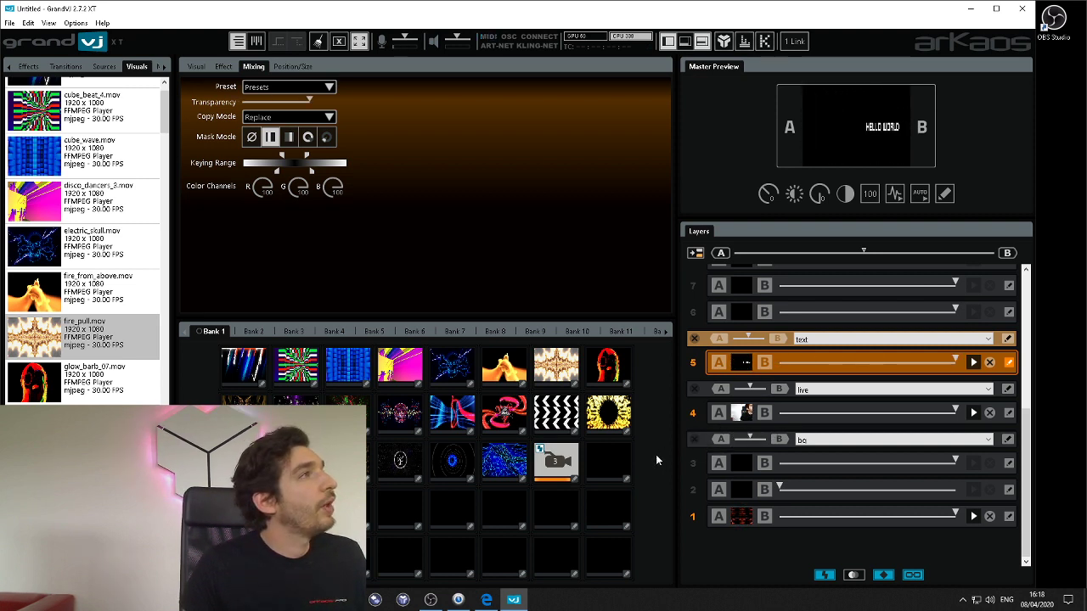
pyautogui.click(202, 66)
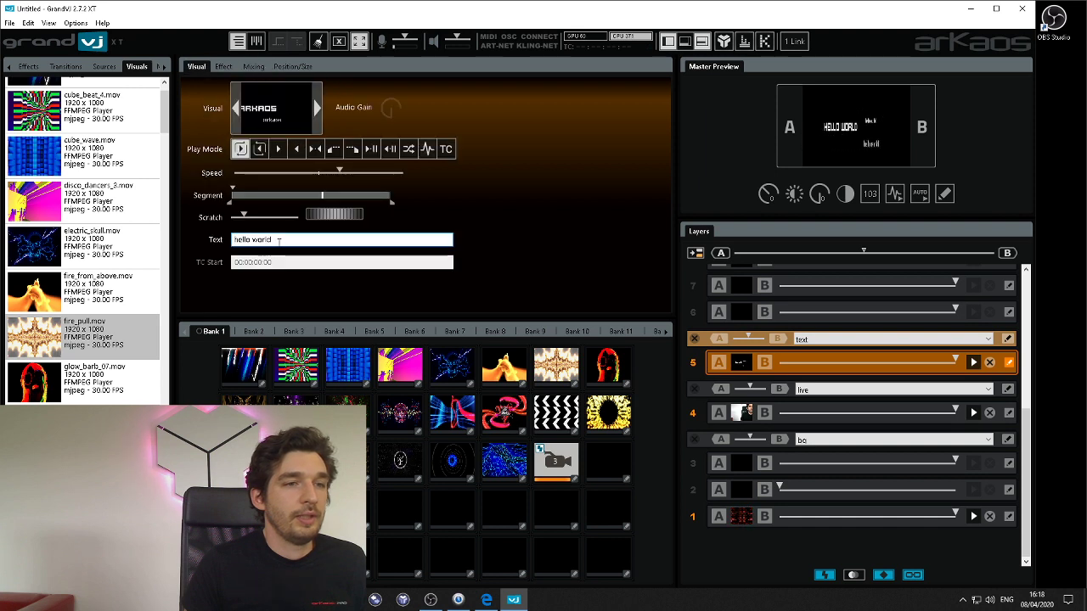
pyautogui.tripleClick(278, 240)
pyautogui.write('D')
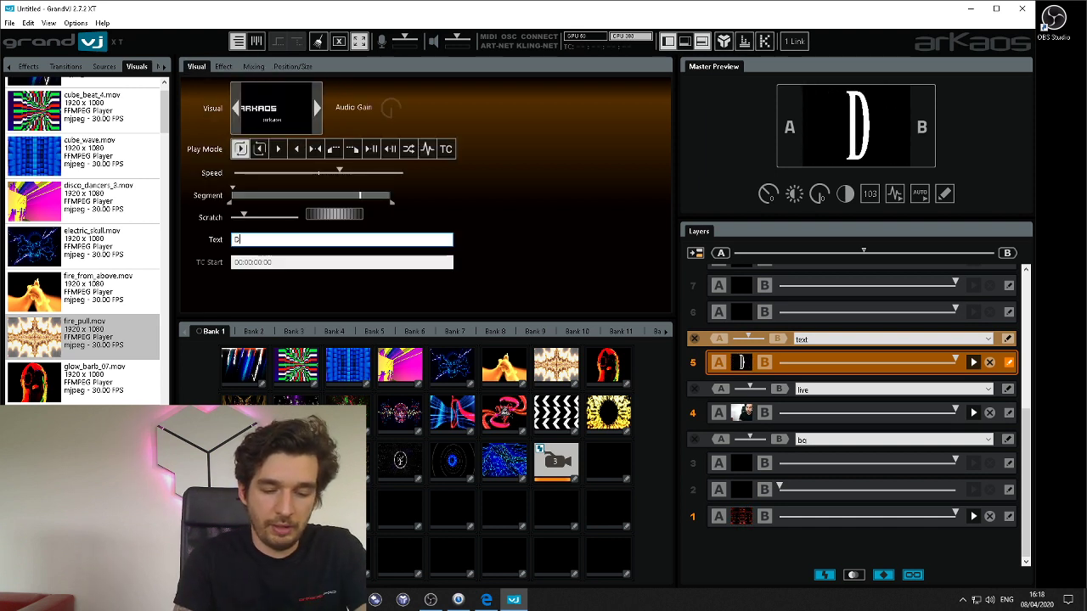
pyautogui.write('J BEn')
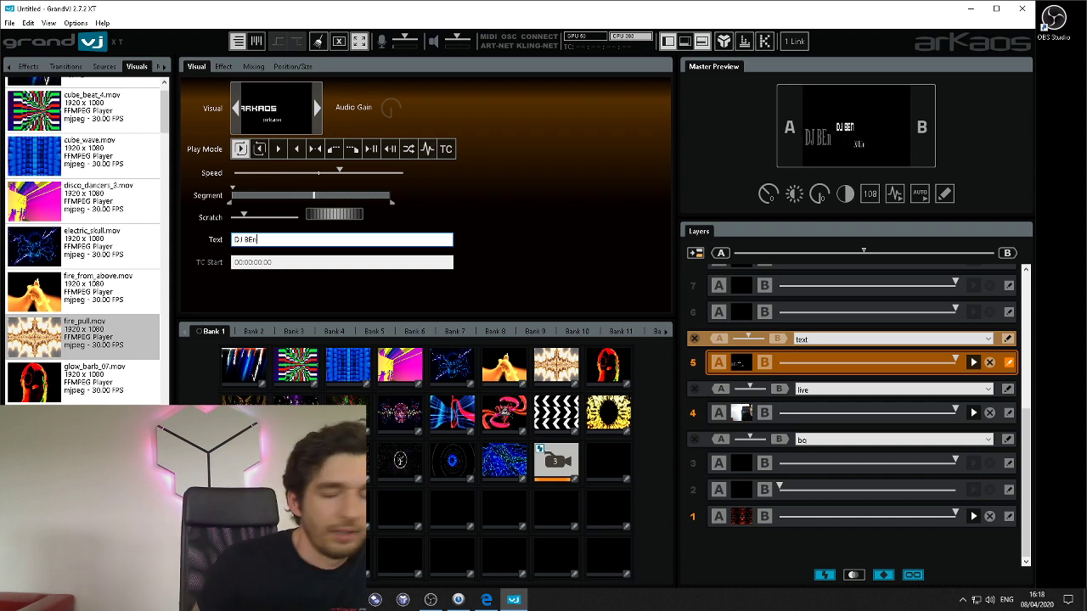
# Step: Make layer 1 active and play the red striped visual from Bank 2 on it
pyautogui.scroll(1, 102, 238)
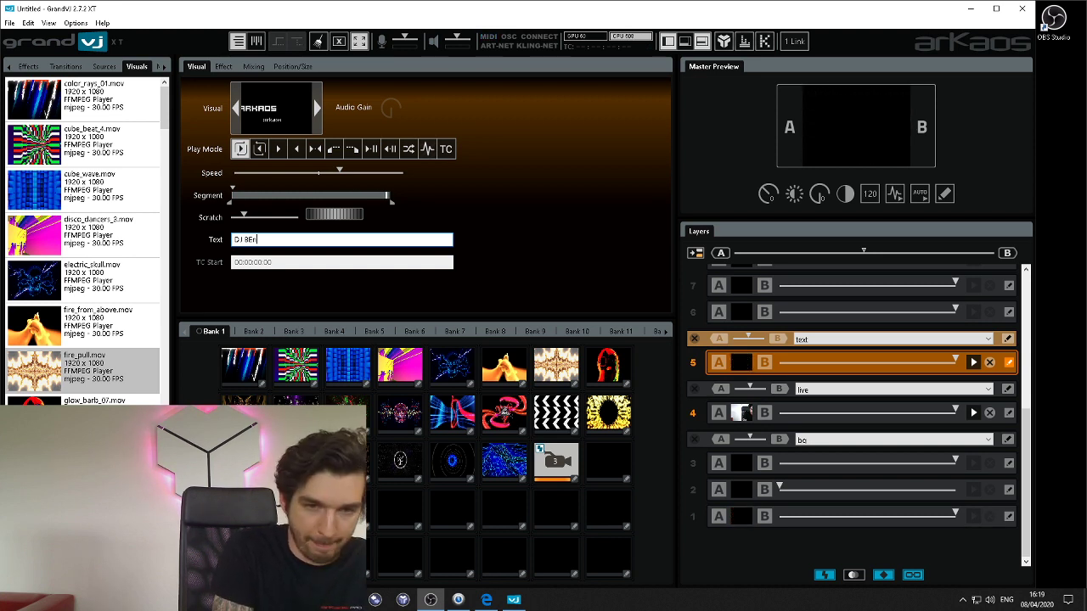
pyautogui.click(858, 517)
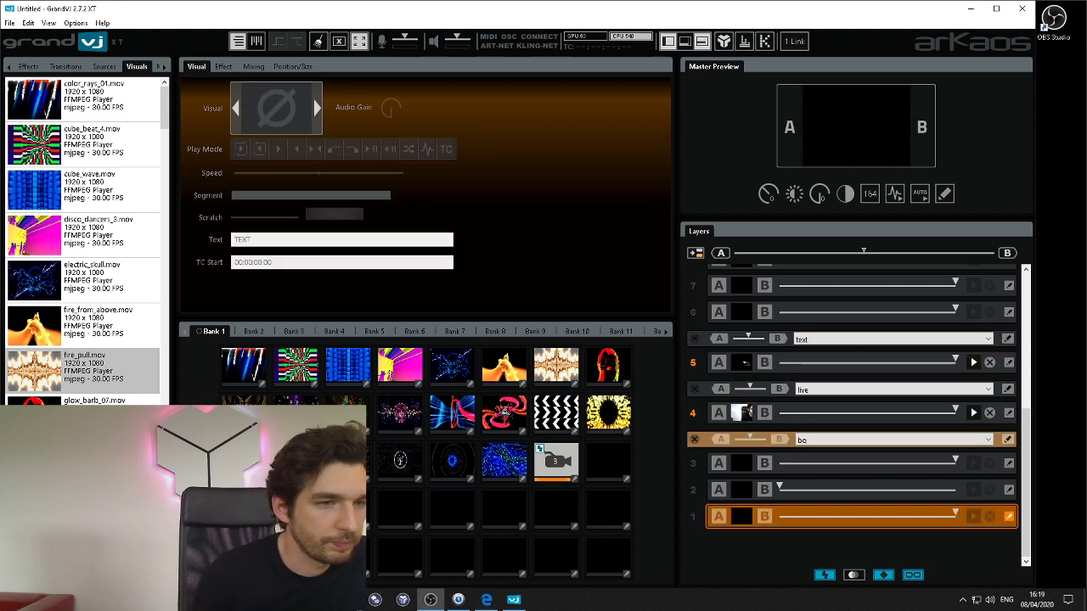
pyautogui.click(294, 331)
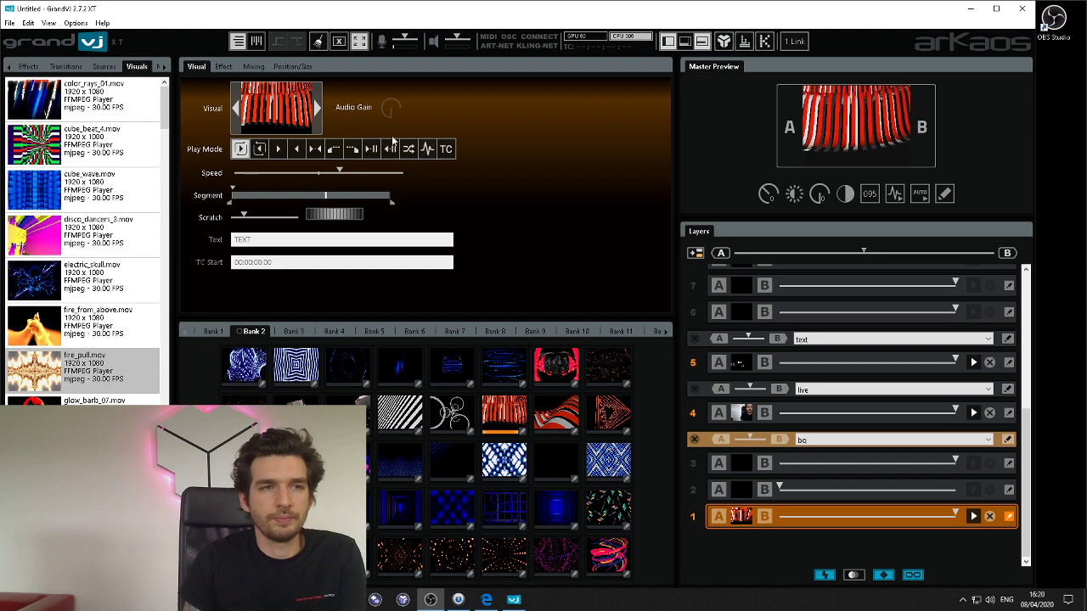
# Step: Open the ArKaos VideoMapper, examine the input and output mapping of the bg and live surfaces, and close it
pyautogui.click(724, 42)
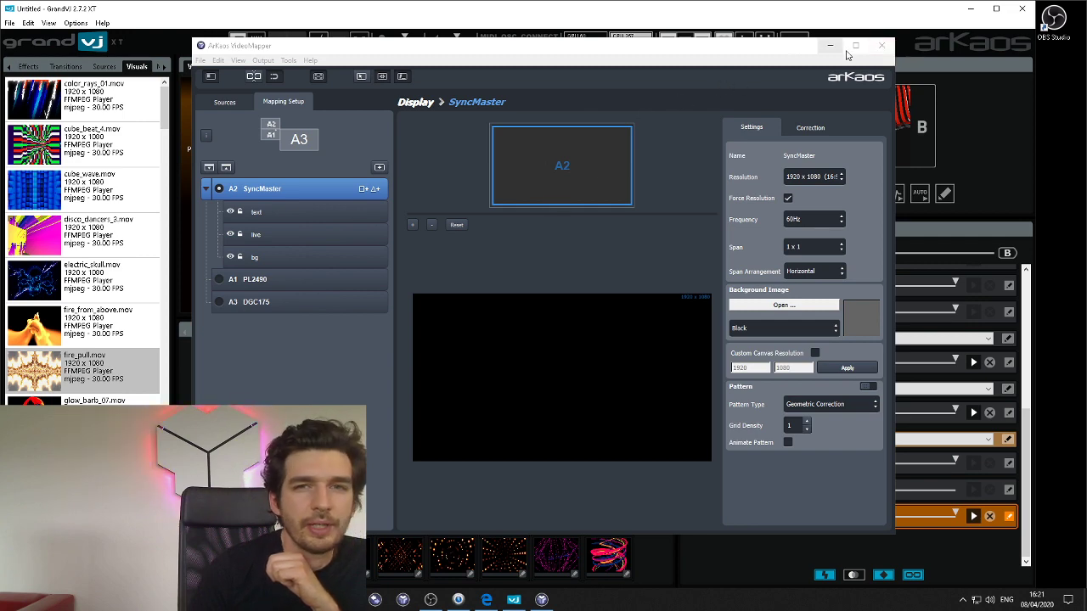
pyautogui.click(299, 255)
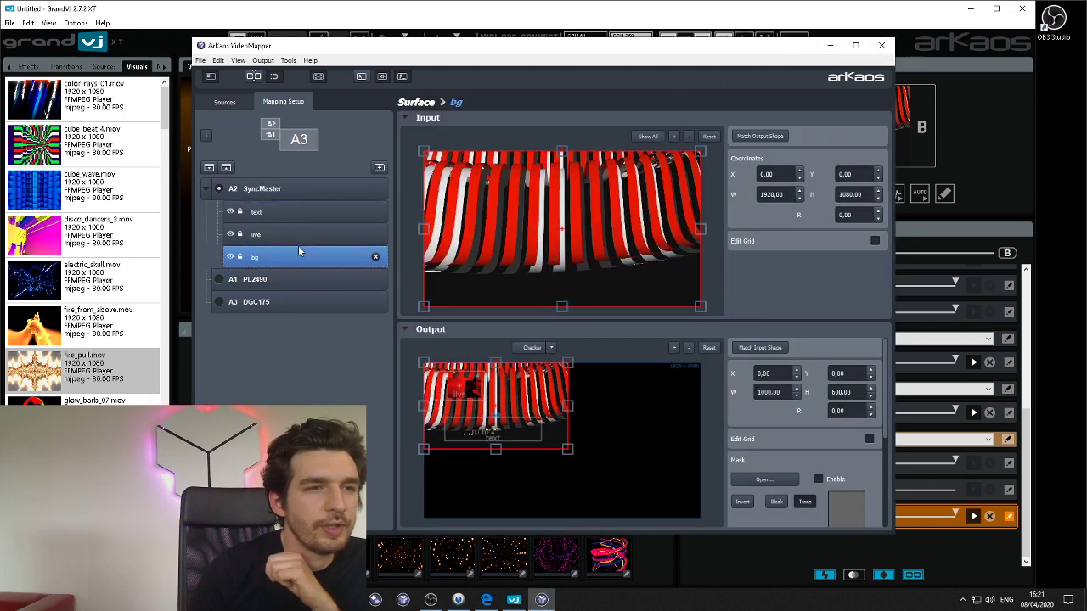
pyautogui.click(311, 235)
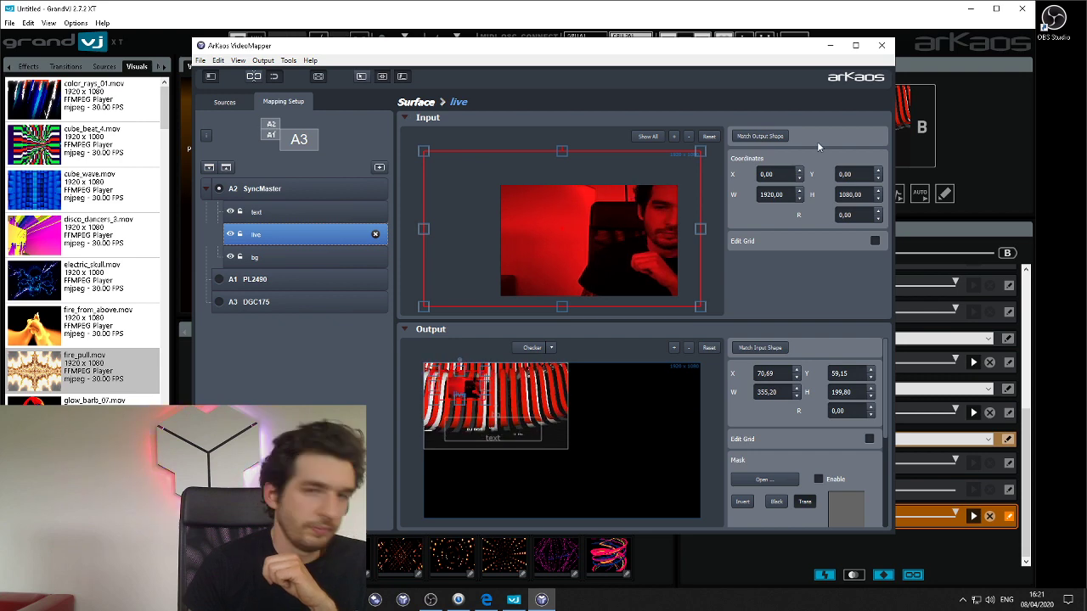
pyautogui.click(881, 45)
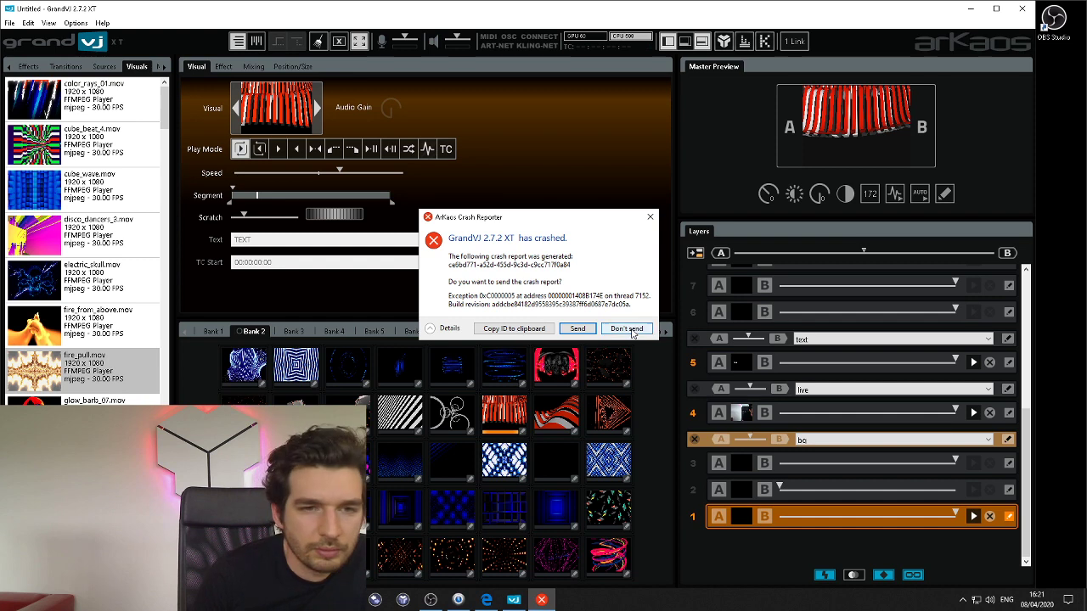
# Step: Dismiss the crash report without sending it, relaunch GrandVJ XT, and start with the last project
pyautogui.click(629, 329)
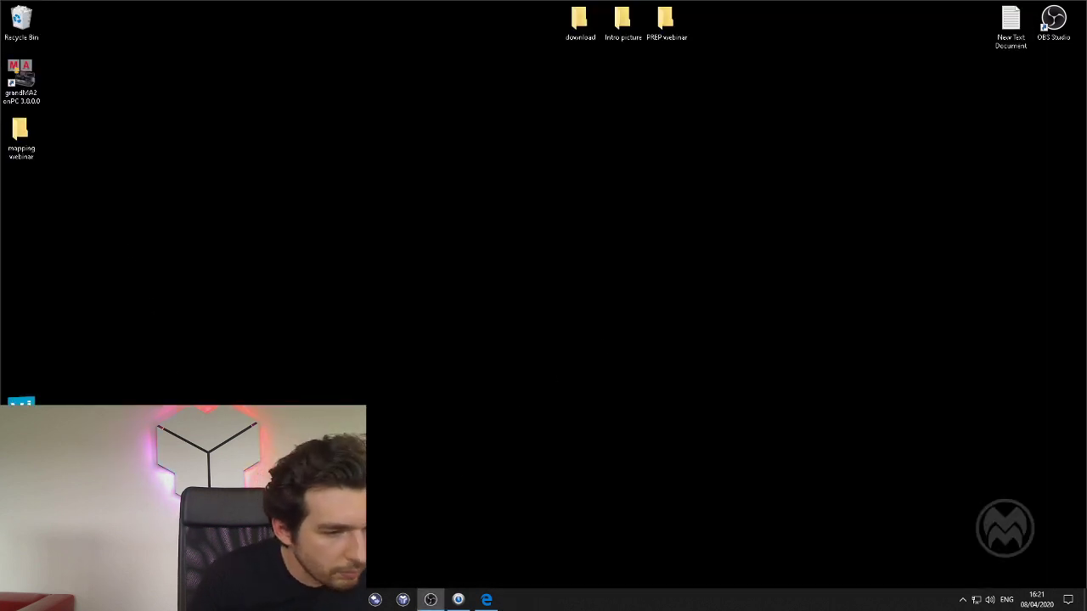
pyautogui.press('super')
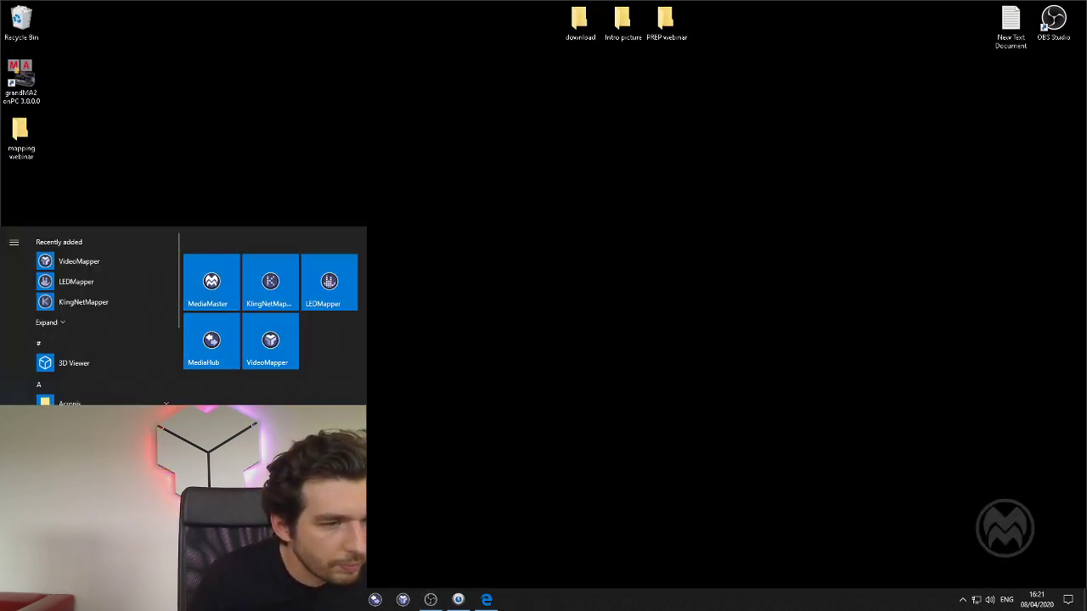
pyautogui.click(212, 433)
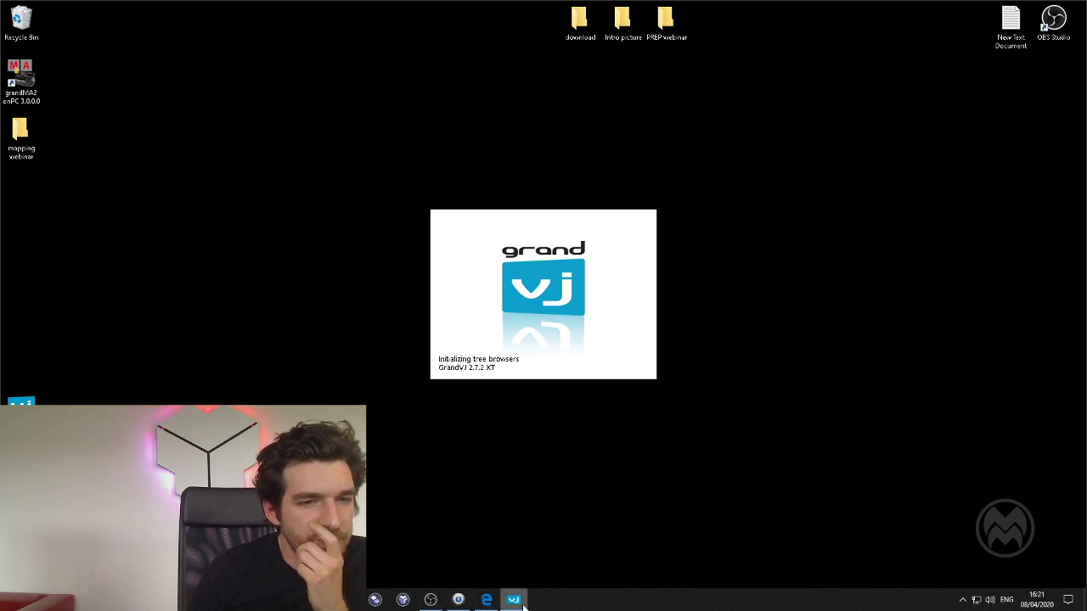
pyautogui.moveTo(522, 602)
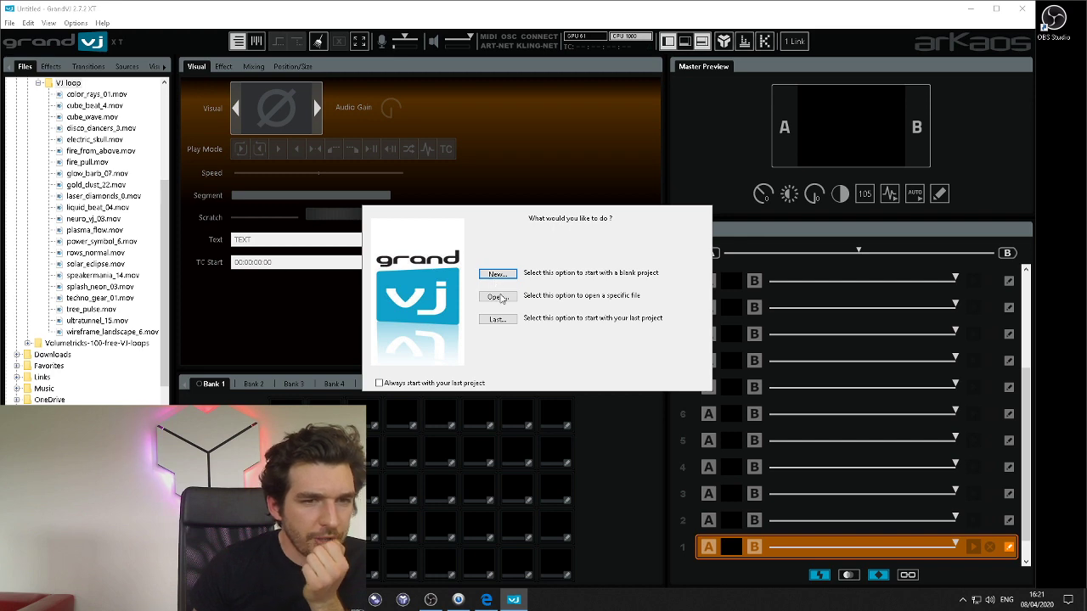
pyautogui.click(493, 319)
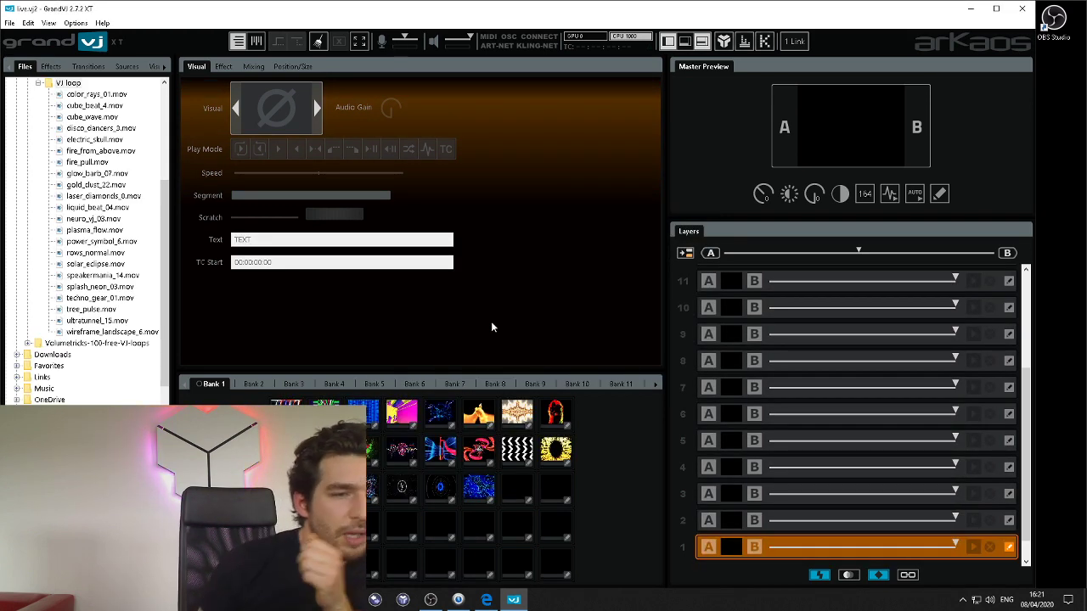
# Step: Examine the contents of Banks 1, 2 and 3 in the reloaded project, ending on Bank 1
pyautogui.click(251, 385)
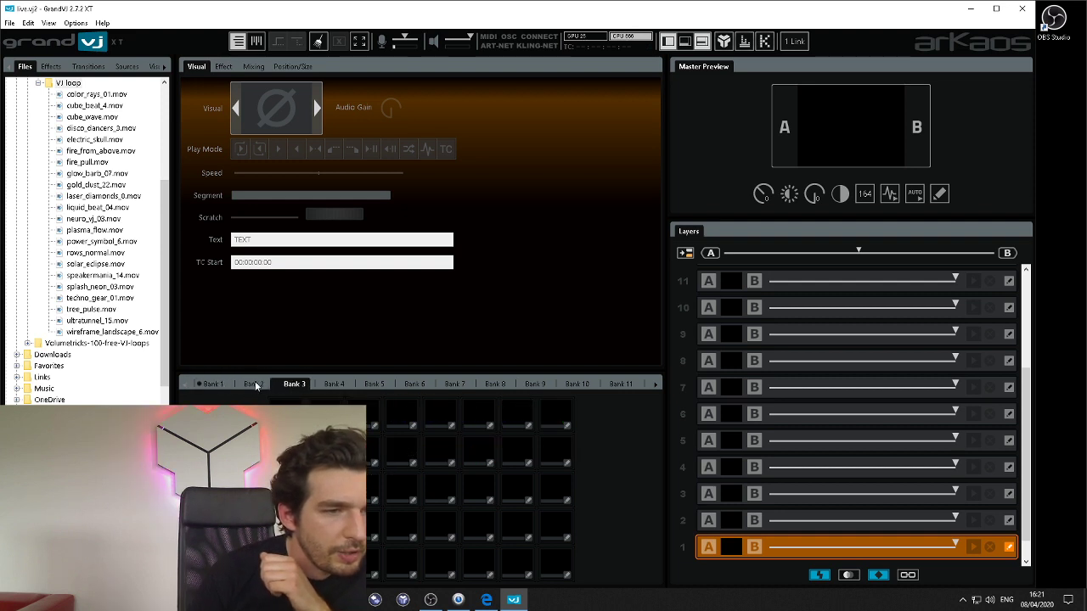
pyautogui.click(211, 384)
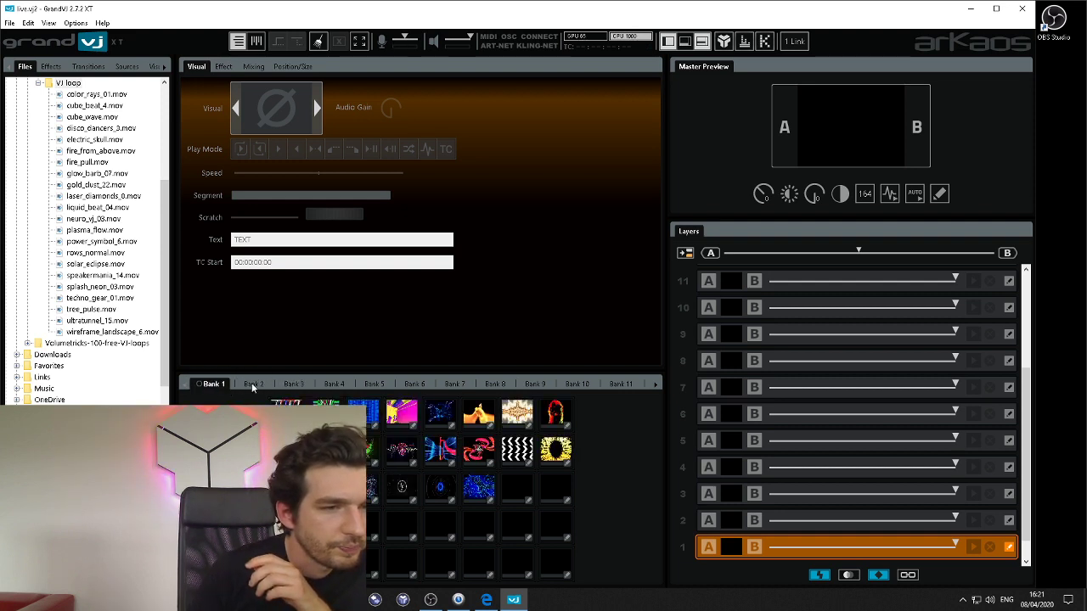
pyautogui.click(252, 385)
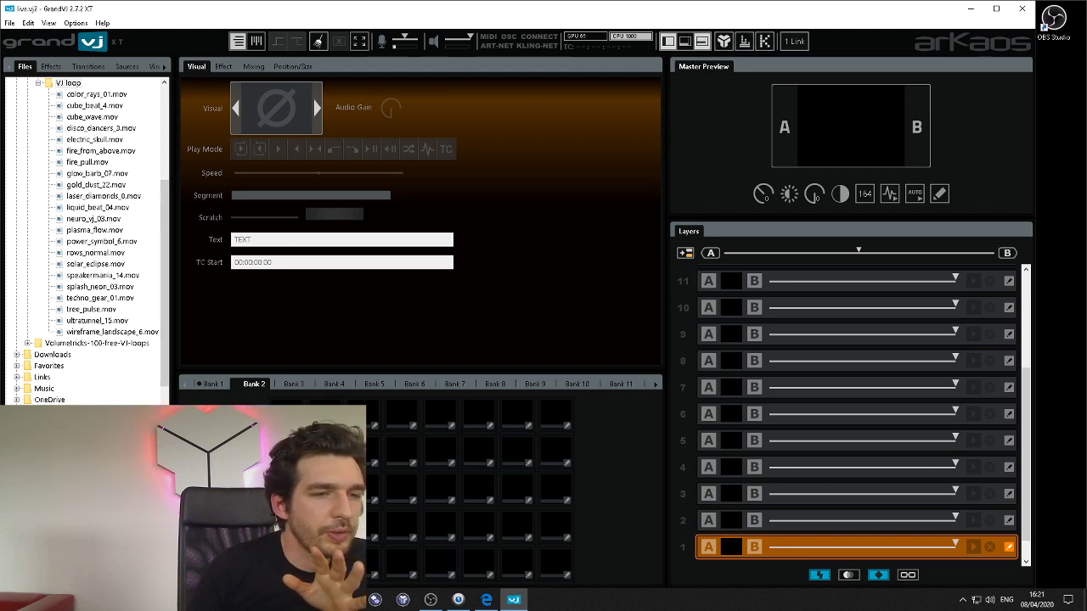
pyautogui.click(209, 384)
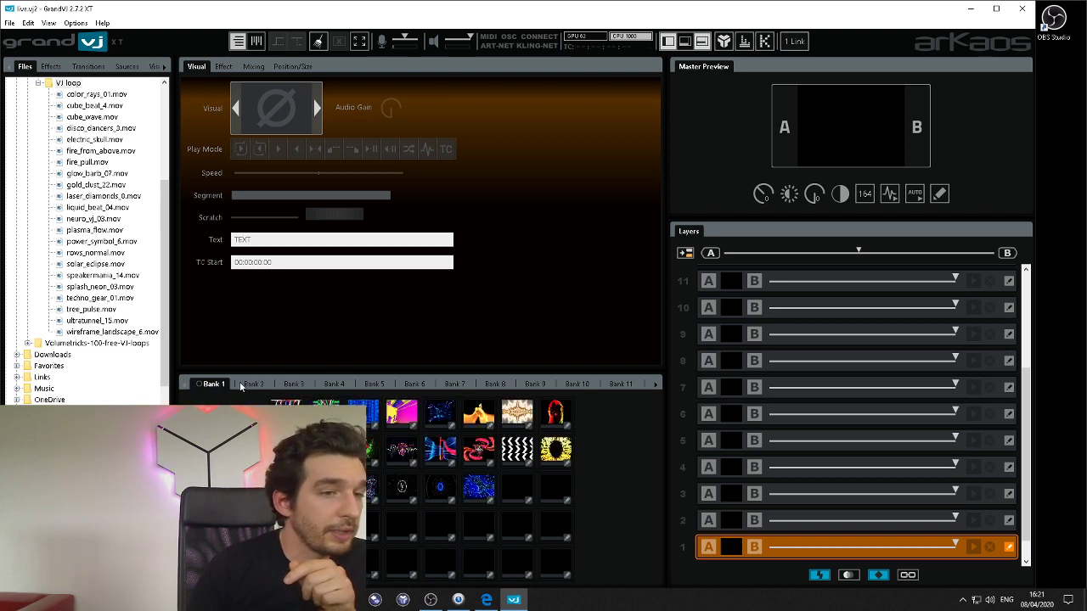
pyautogui.click(253, 385)
pyautogui.click(211, 385)
pyautogui.click(252, 385)
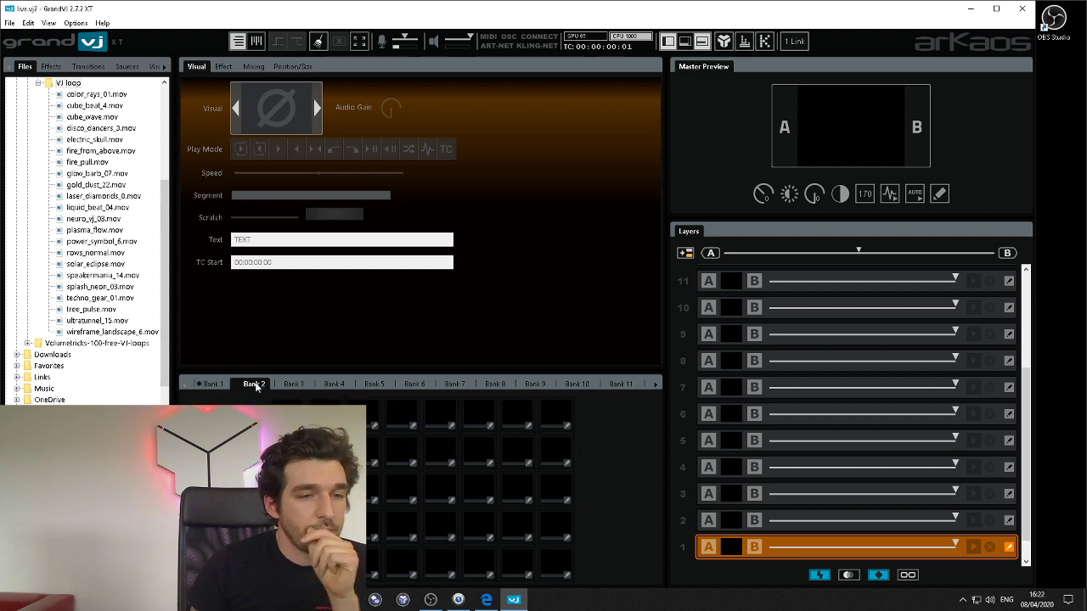
pyautogui.click(214, 385)
pyautogui.click(246, 383)
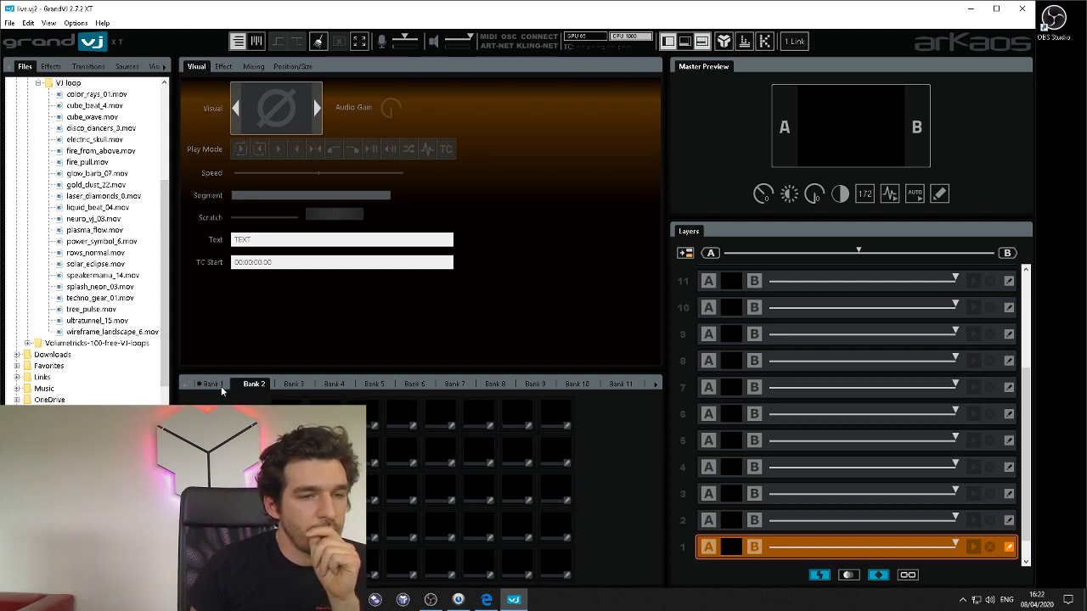
pyautogui.click(212, 385)
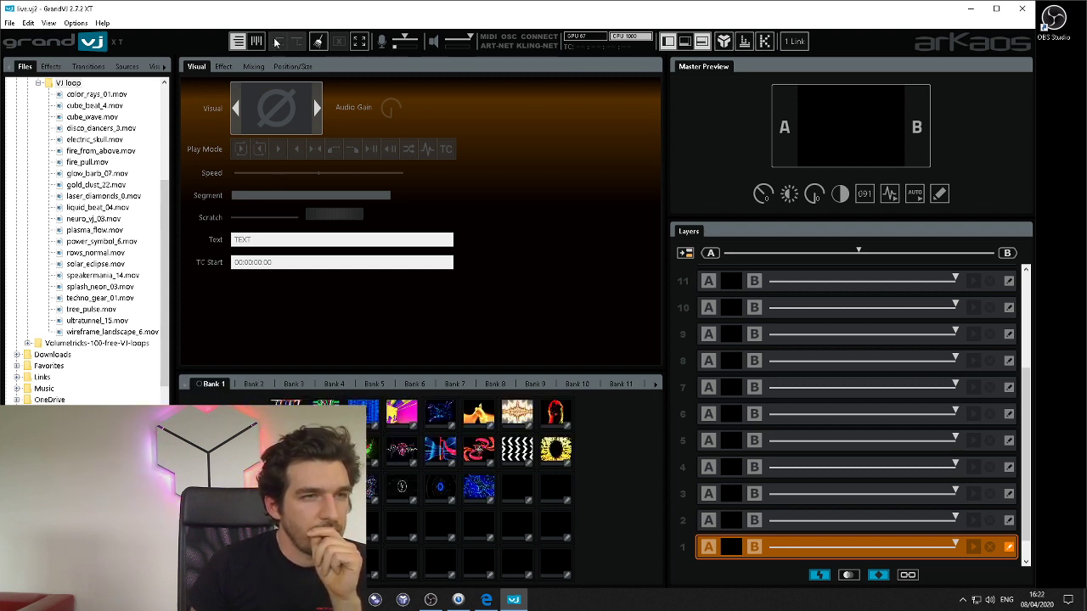
pyautogui.click(102, 24)
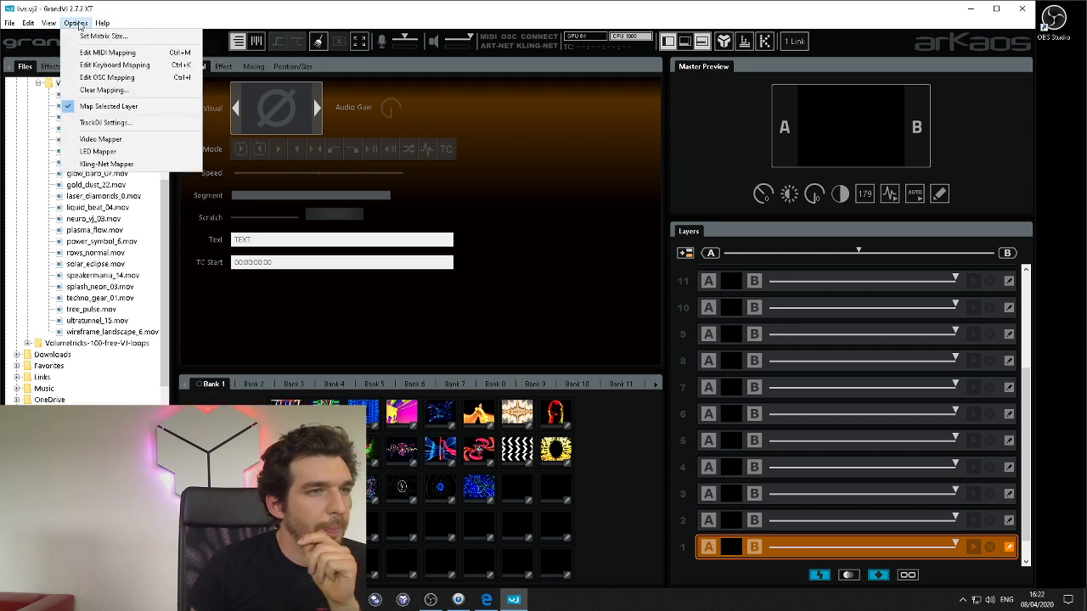
pyautogui.moveTo(52, 22)
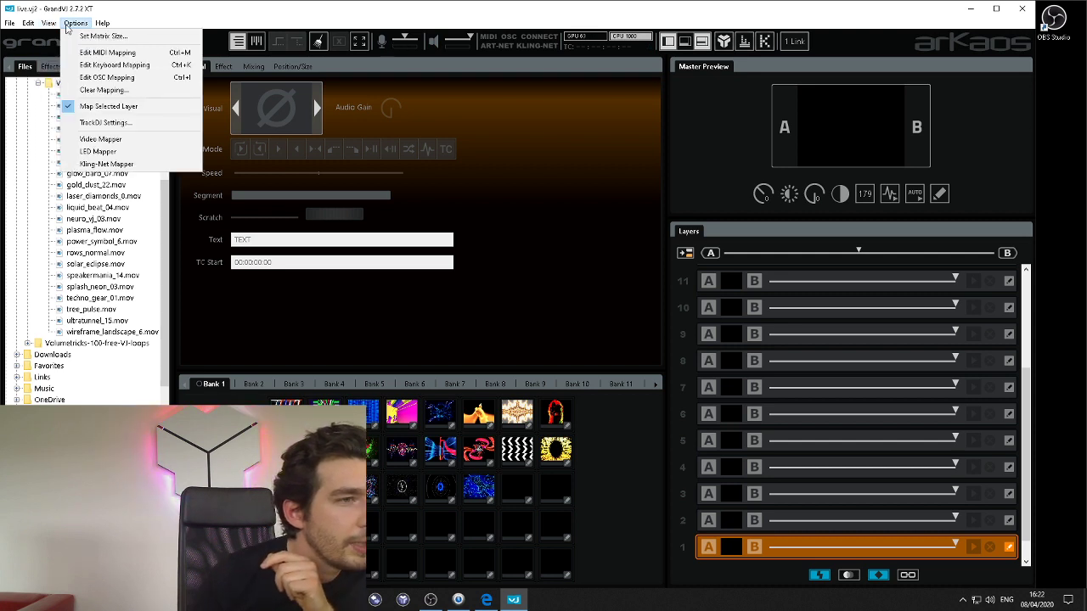
# Step: Turn on MIDI mapping editing, examine the MIDI assignments on the controls and in Banks 1 and 2, and turn it off
pyautogui.click(118, 53)
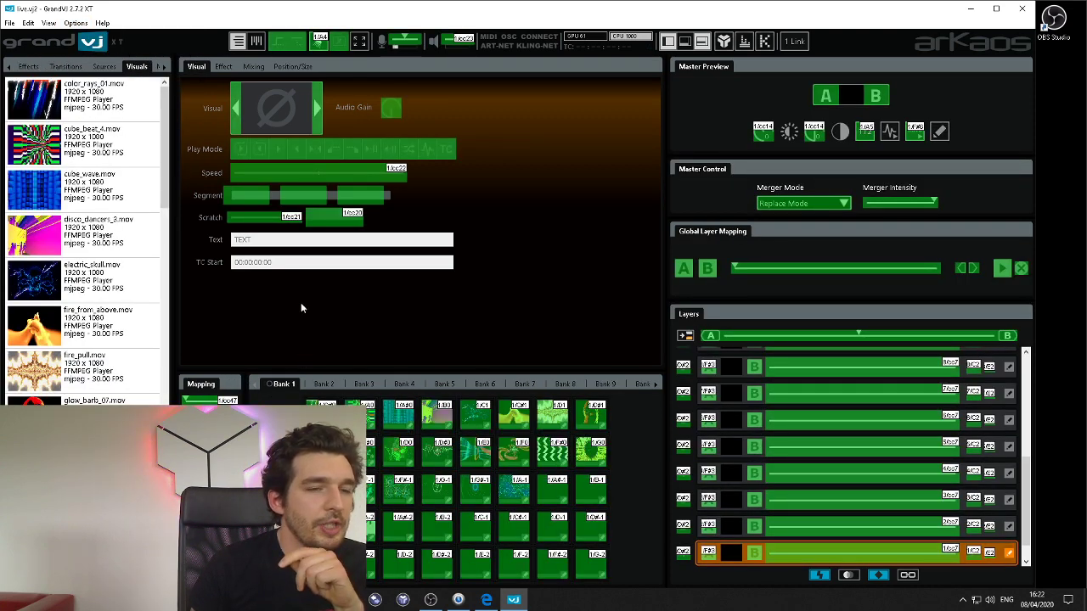
pyautogui.click(326, 384)
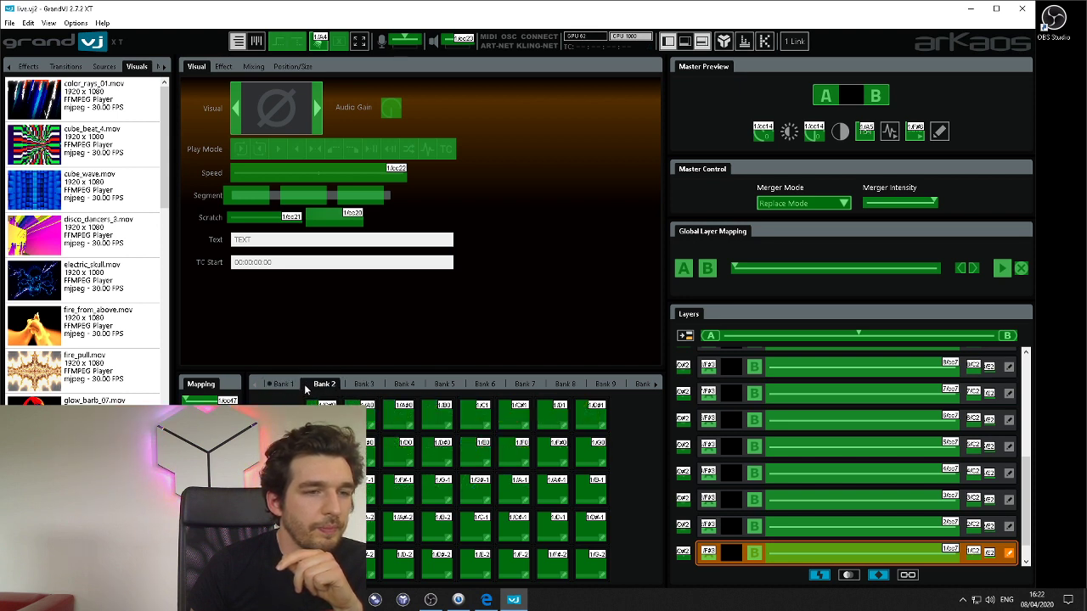
pyautogui.click(287, 385)
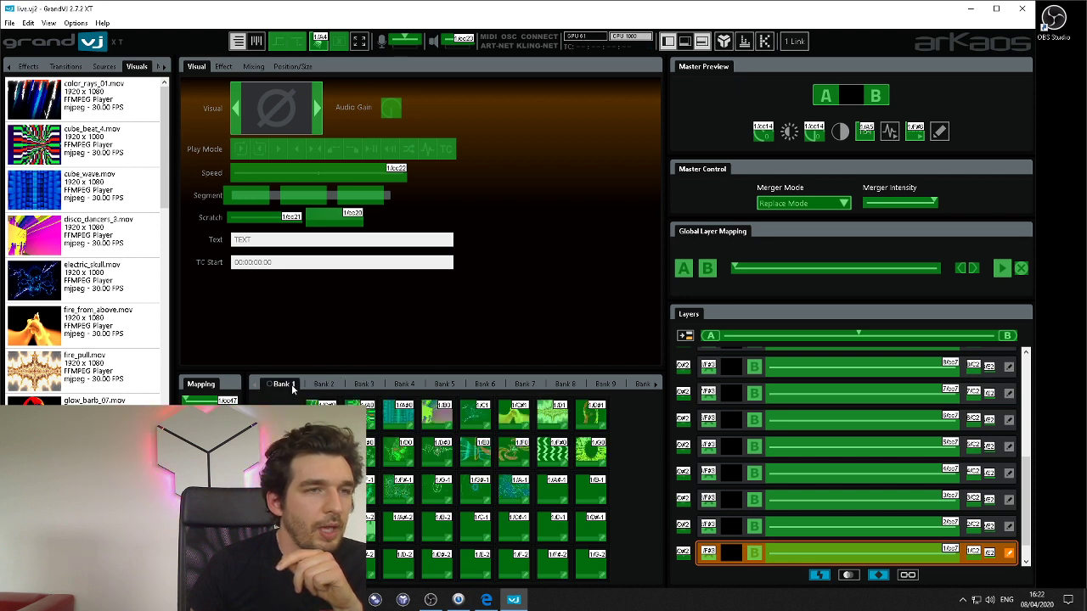
pyautogui.click(51, 24)
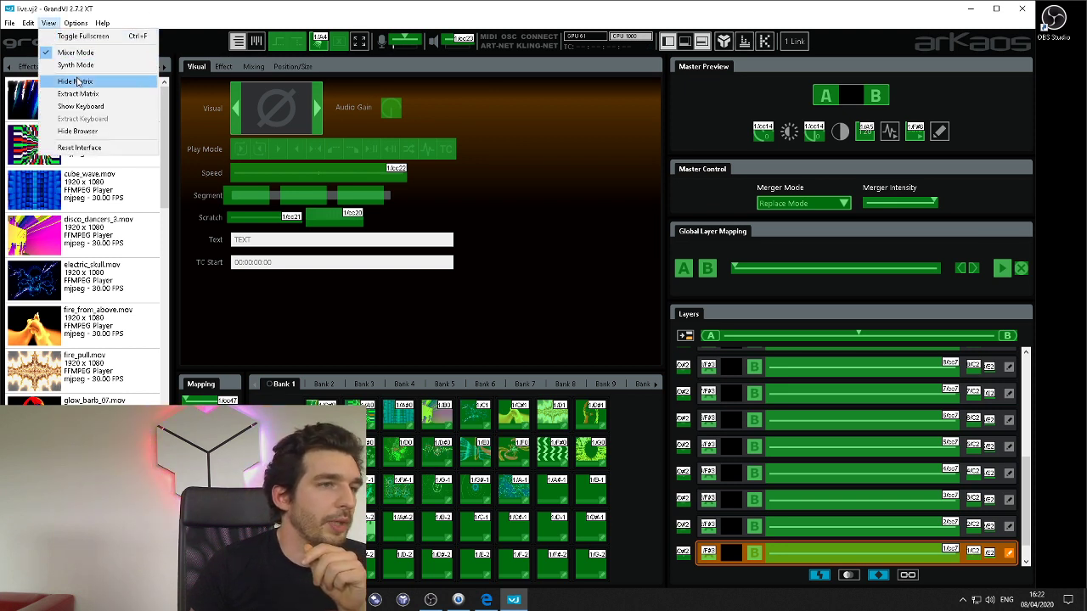
pyautogui.moveTo(75, 23)
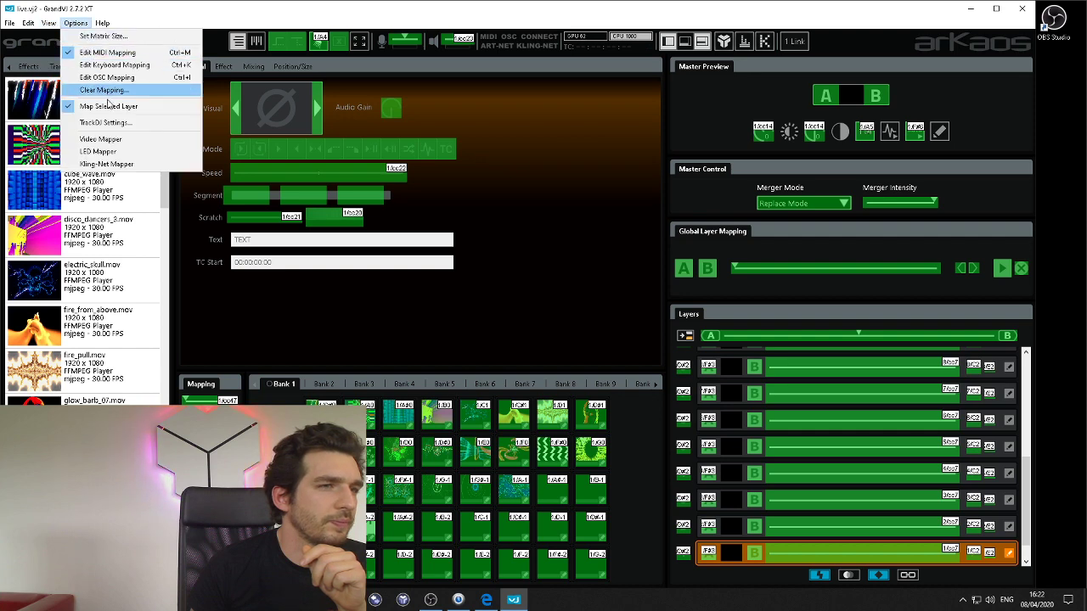
pyautogui.click(101, 54)
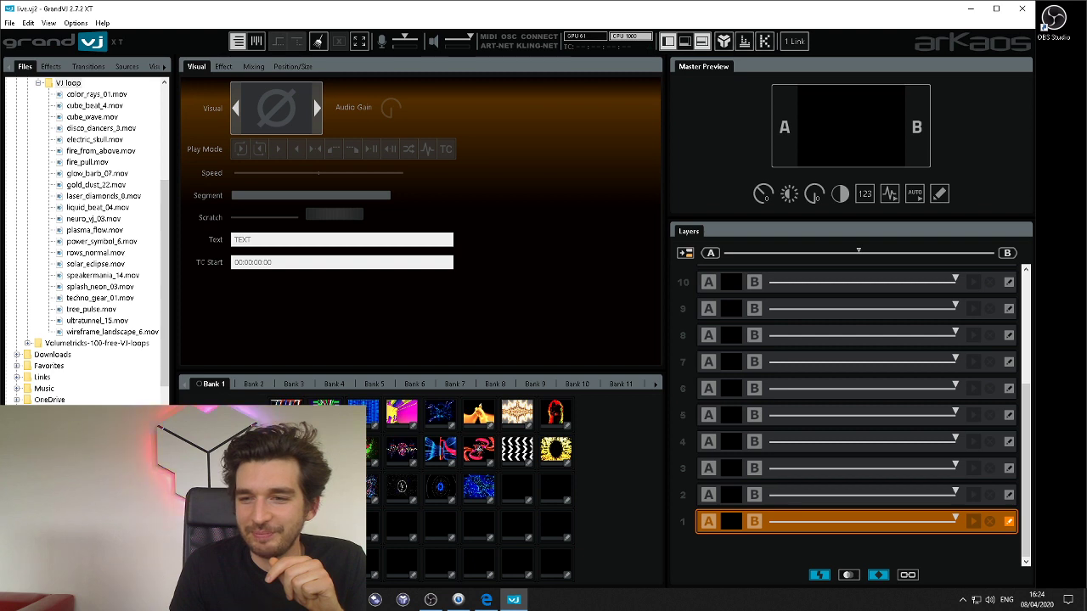
pyautogui.hotkey('alt', 'Tab')
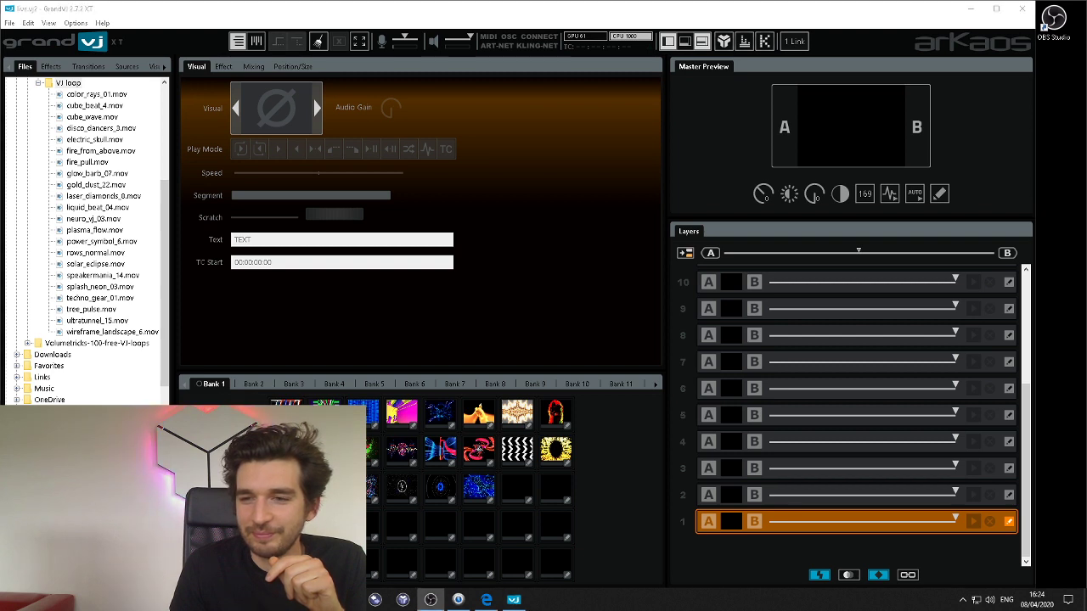